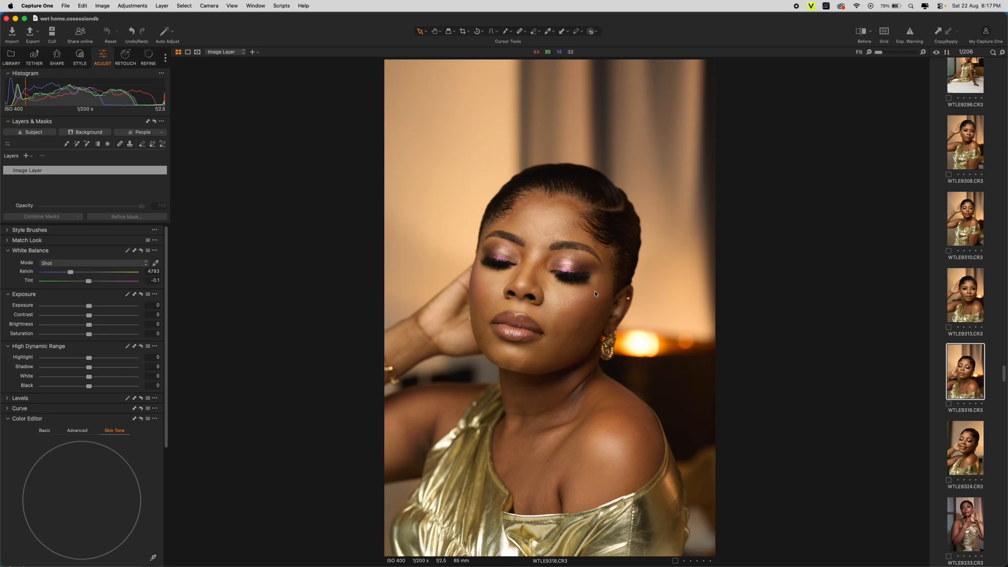
- Inspect the closed eye's makeup, lashes and surrounding skin texture at high magnification
{"action": "key", "text": "z"}
{"action": "left_click_drag", "start_coordinate": [564, 277], "coordinate": [604, 263]}
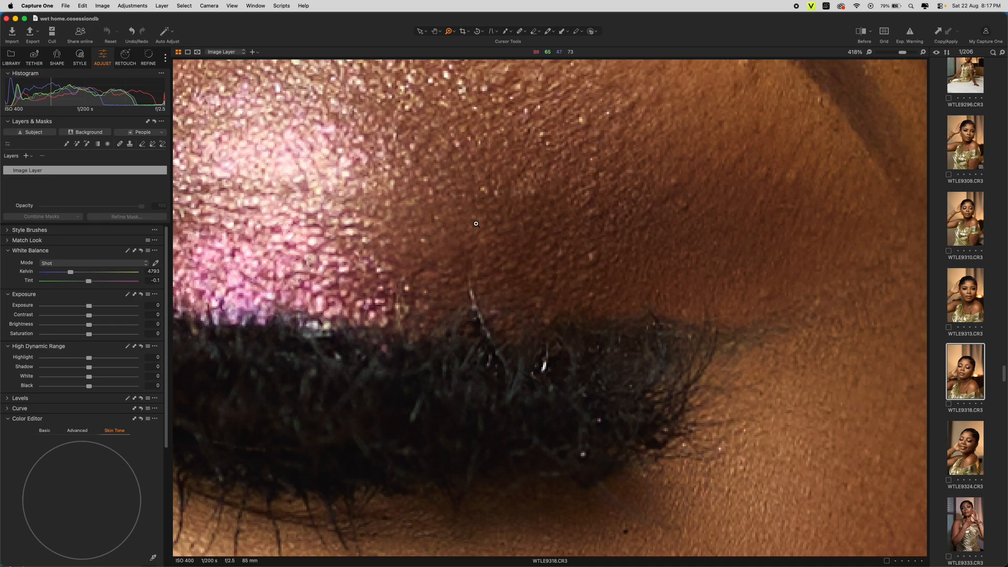
{"action": "key", "text": "super+minus"}
{"action": "key", "text": "super+minus"}
{"action": "key", "text": "super+minus"}
{"action": "key", "text": "super+minus"}
{"action": "key", "text": "super+minus"}
{"action": "key", "text": "super+minus"}
{"action": "key", "text": "super+plus"}
{"action": "key", "text": "super+plus"}
{"action": "key", "text": "super+plus"}
{"action": "key", "text": "super+plus"}
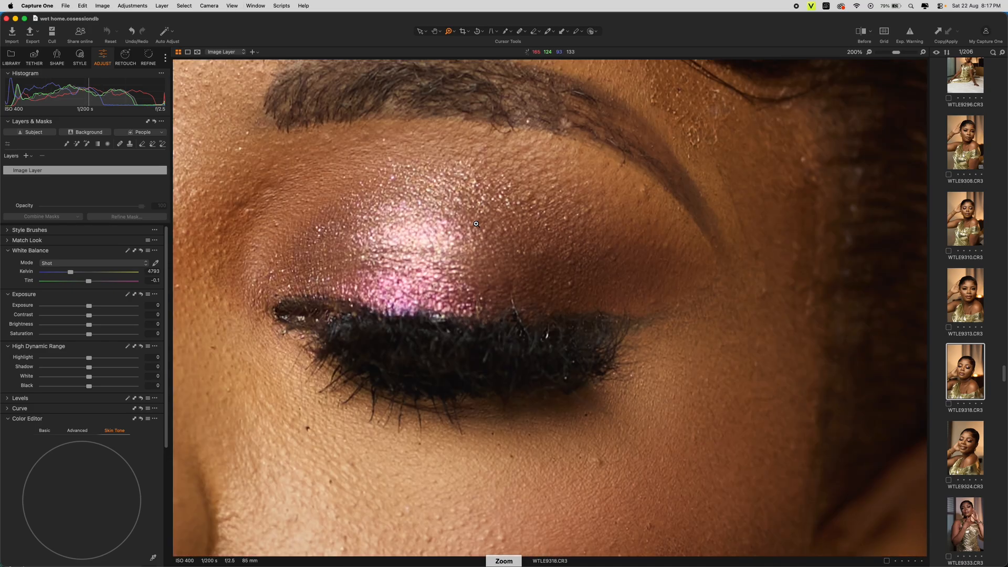
{"action": "key", "text": "super+minus"}
{"action": "key", "text": "super+minus"}
{"action": "key", "text": "super+minus"}
{"action": "key", "text": "super+minus"}
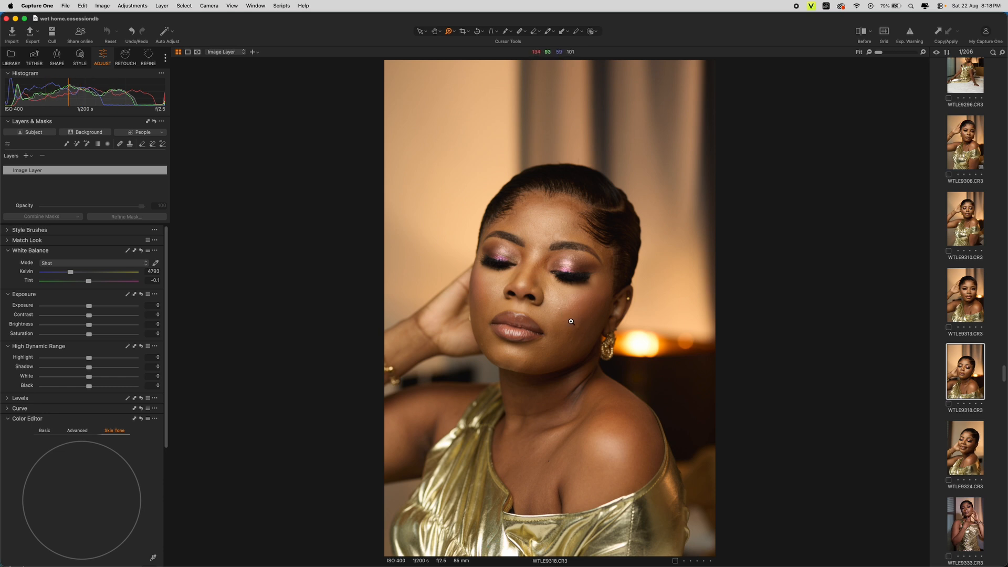
- Set the image layer's exposure to -0.18, highlight to -4 and black to -9 while judging the face
{"action": "left_click", "coordinate": [509, 309]}
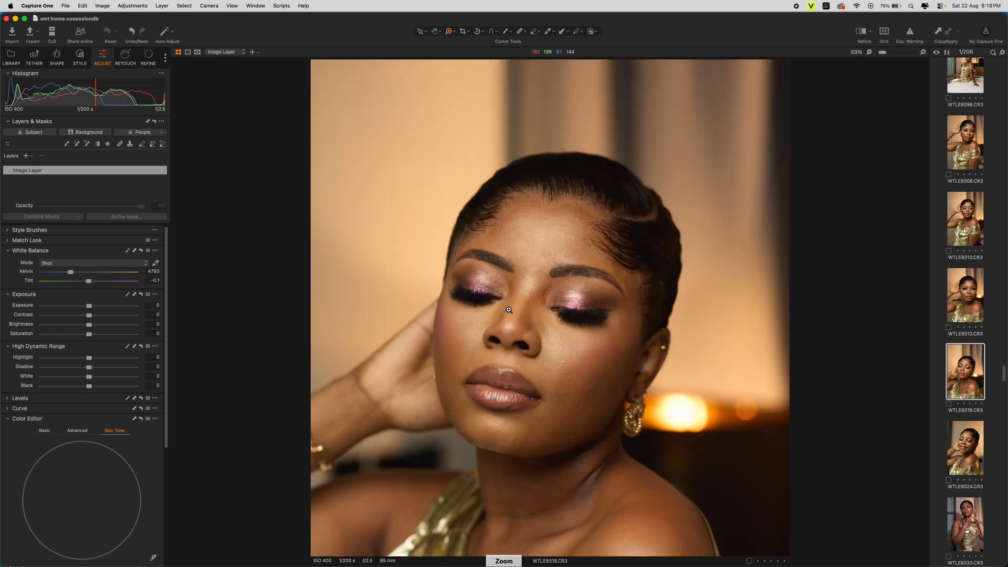
{"action": "key", "text": "super+minus"}
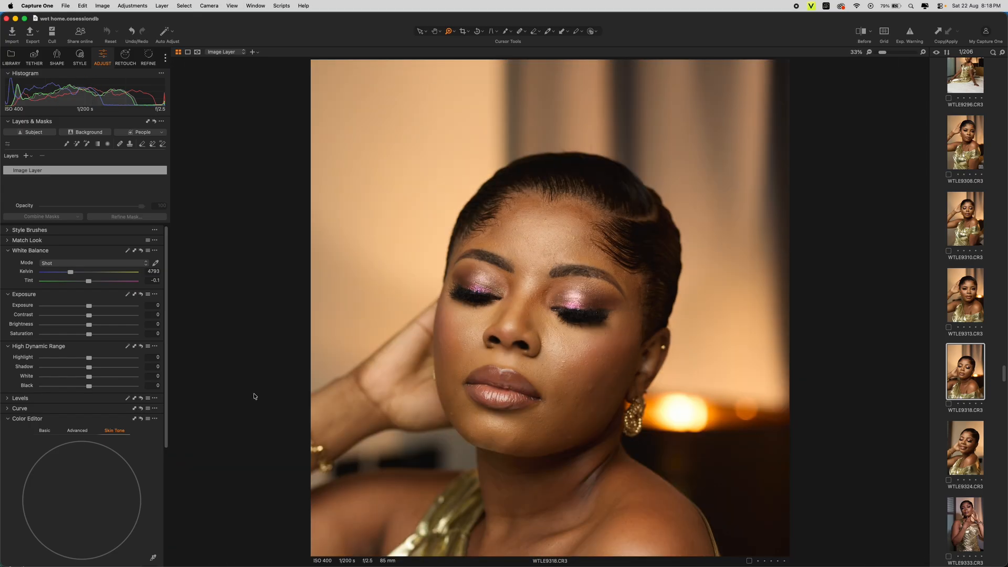
{"action": "left_click_drag", "start_coordinate": [89, 308], "coordinate": [88, 311]}
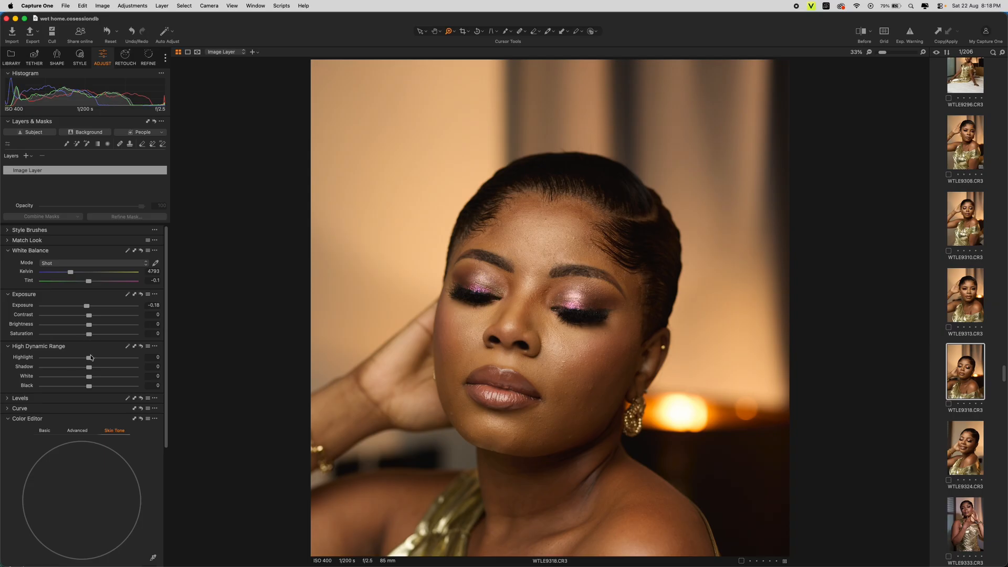
{"action": "left_click_drag", "start_coordinate": [91, 357], "coordinate": [87, 389]}
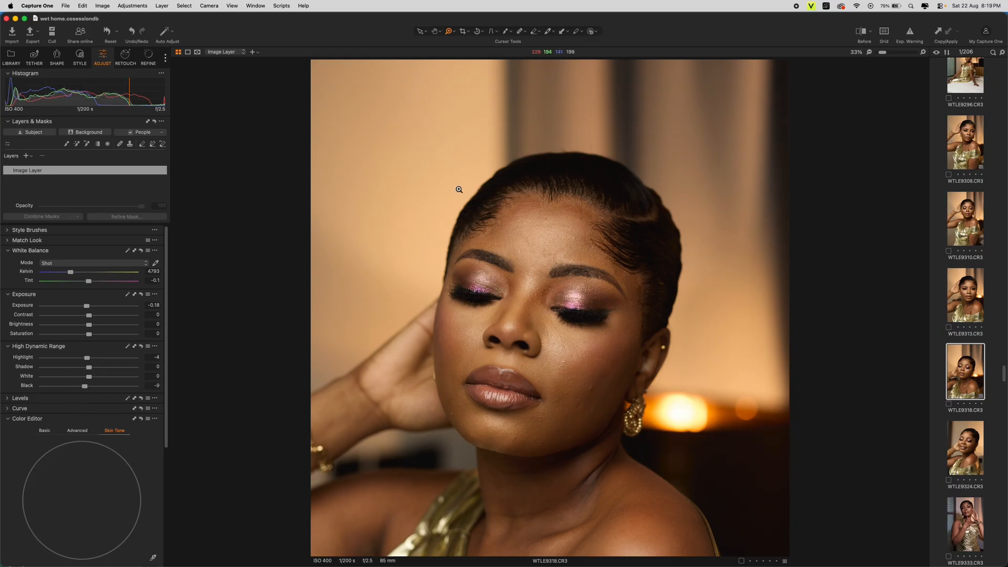
{"action": "scroll", "coordinate": [458, 180], "scroll_direction": "down", "scroll_amount": 3}
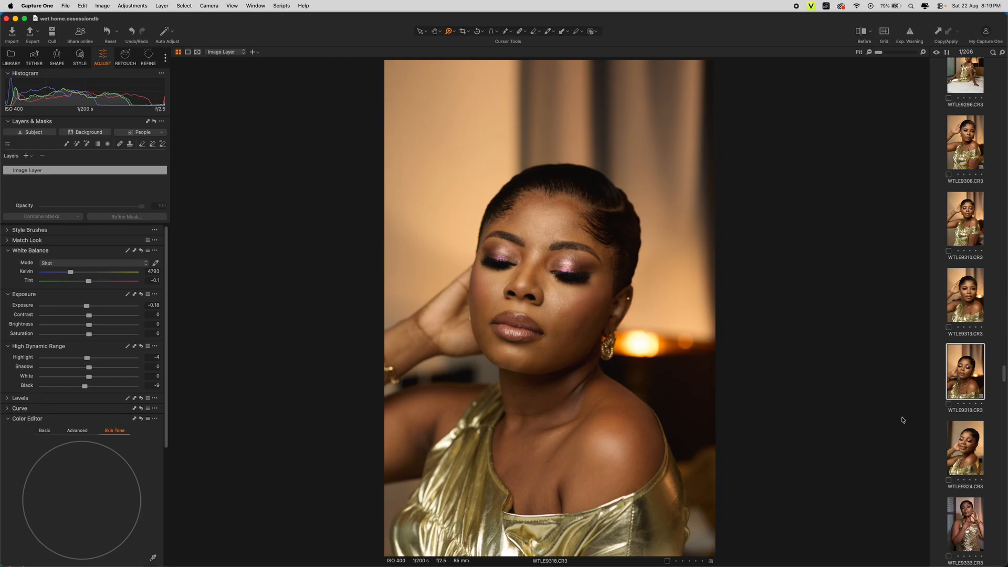
- Create a people mask layer covering all of the woman's skin and check its overlay
{"action": "left_click", "coordinate": [138, 131]}
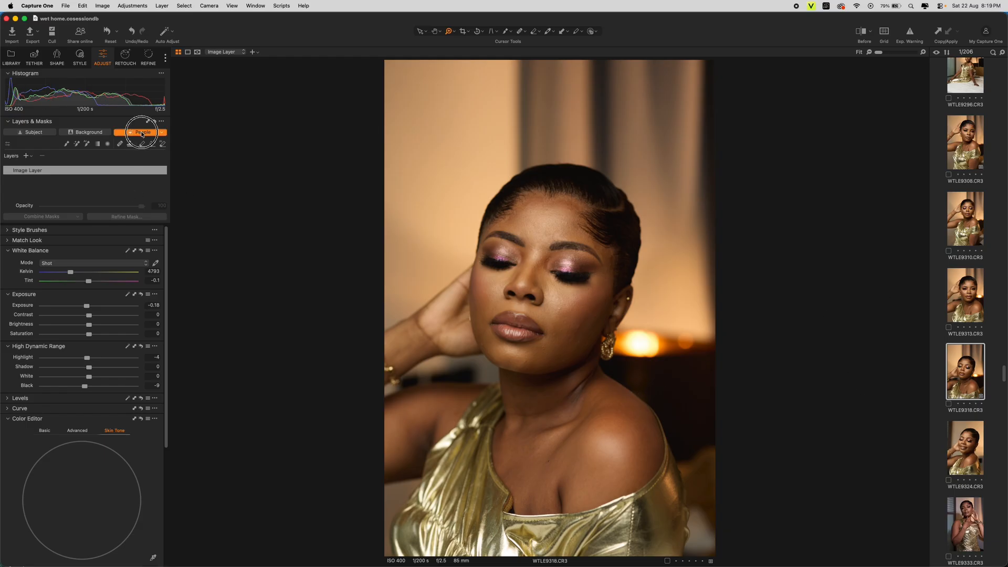
{"action": "left_click", "coordinate": [153, 149]}
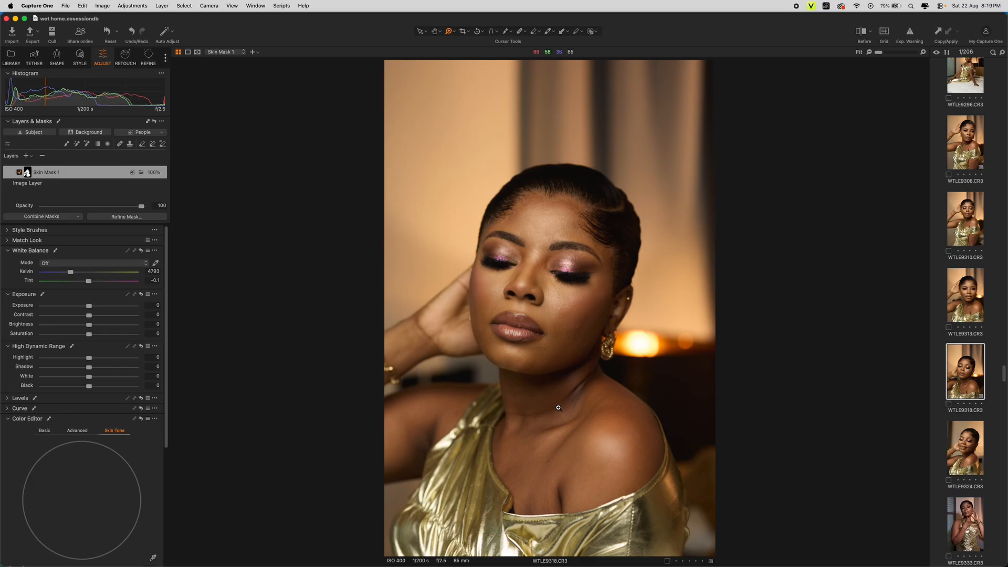
{"action": "key", "text": "m"}
{"action": "key", "text": "m"}
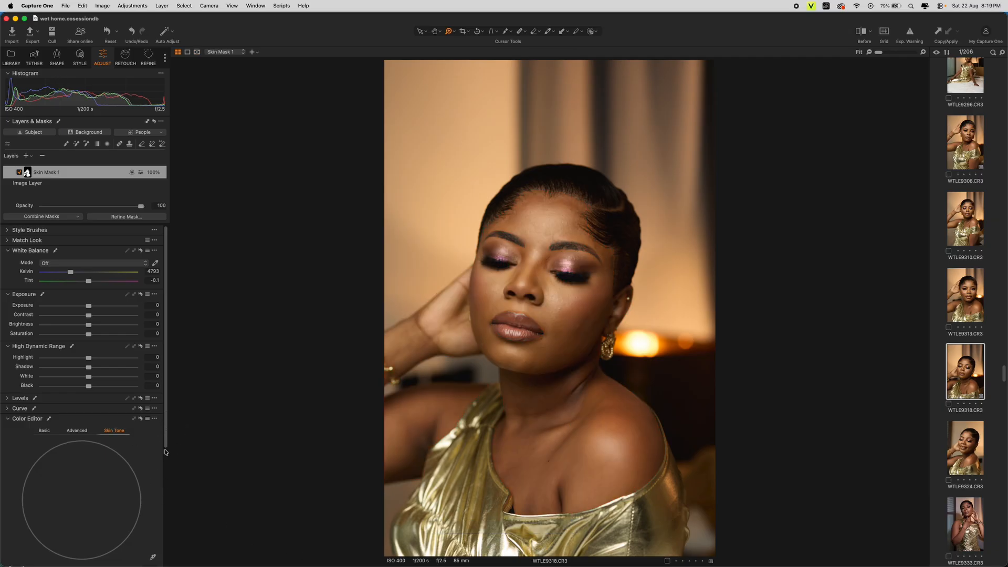
- Sample the cheek's skin tone in the Color Editor for the skin mask and set uniformity hue to 29.6 and saturation to 36.9
{"action": "scroll", "coordinate": [164, 452], "scroll_direction": "down", "scroll_amount": 4}
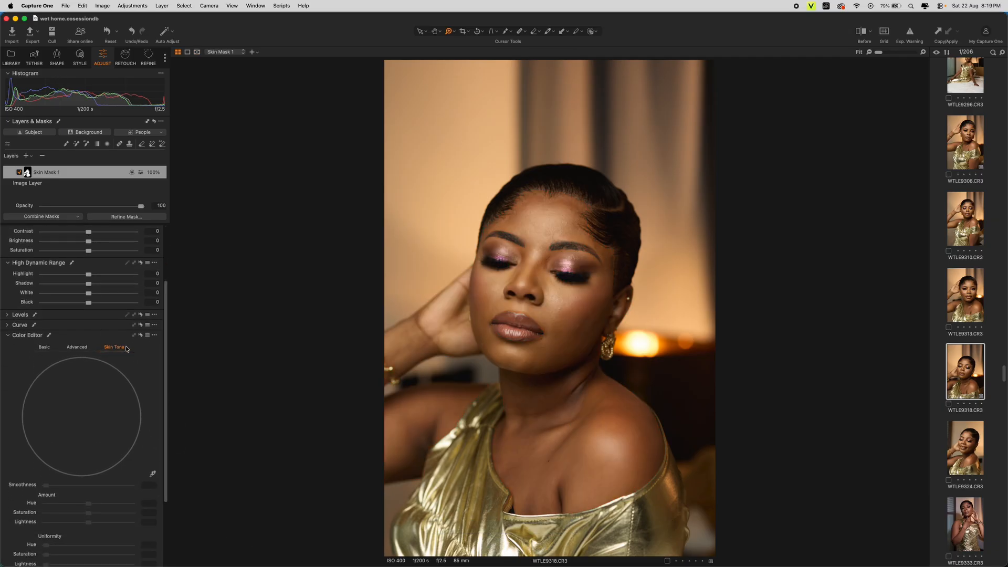
{"action": "left_click", "coordinate": [45, 348]}
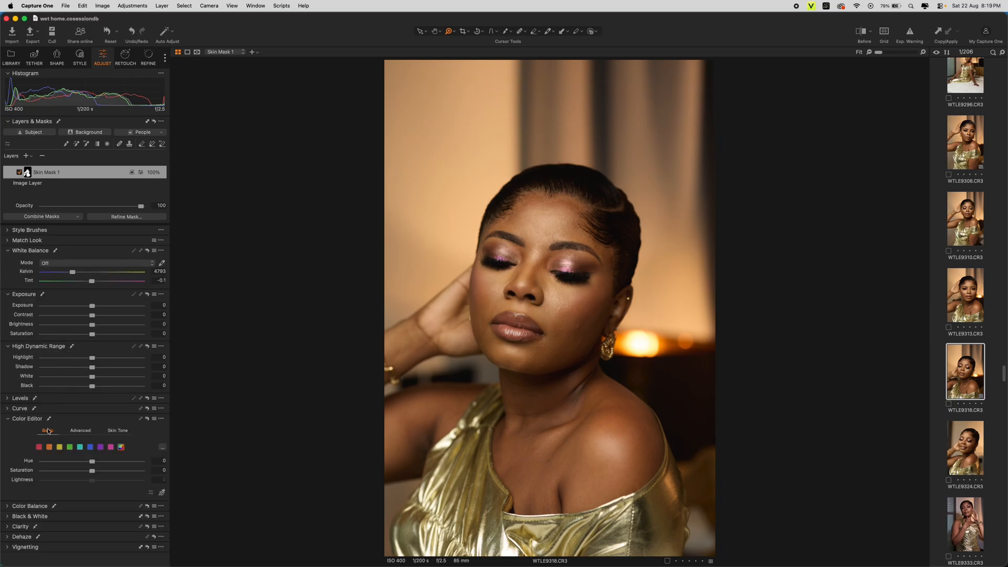
{"action": "left_click", "coordinate": [120, 431]}
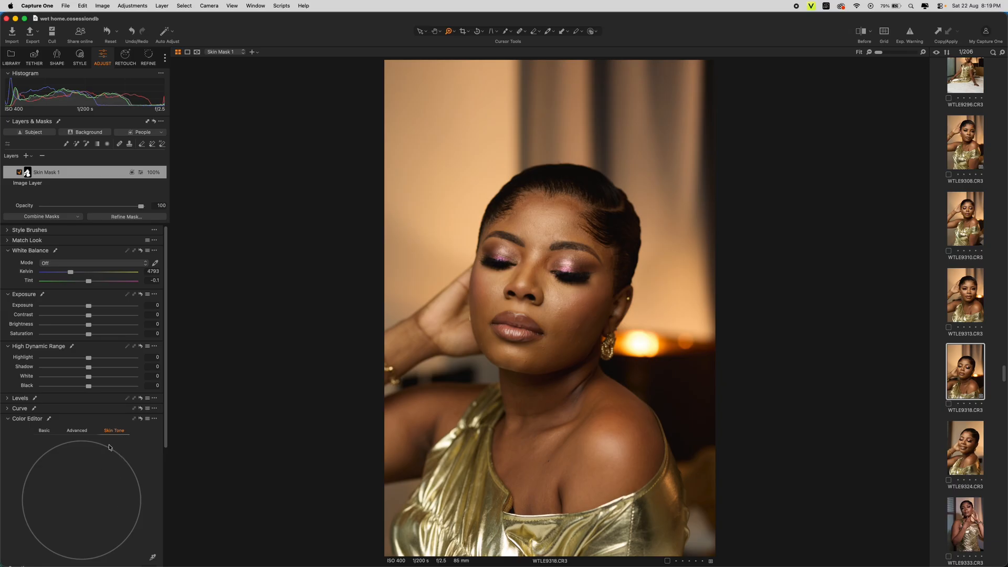
{"action": "left_click_drag", "start_coordinate": [166, 419], "coordinate": [179, 486]}
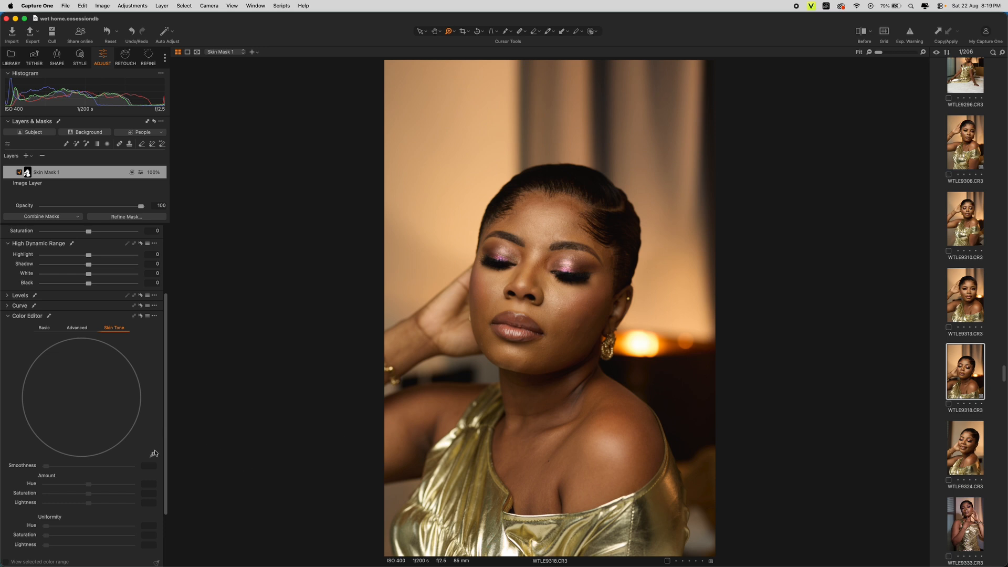
{"action": "left_click", "coordinate": [153, 454]}
{"action": "left_click", "coordinate": [490, 287]}
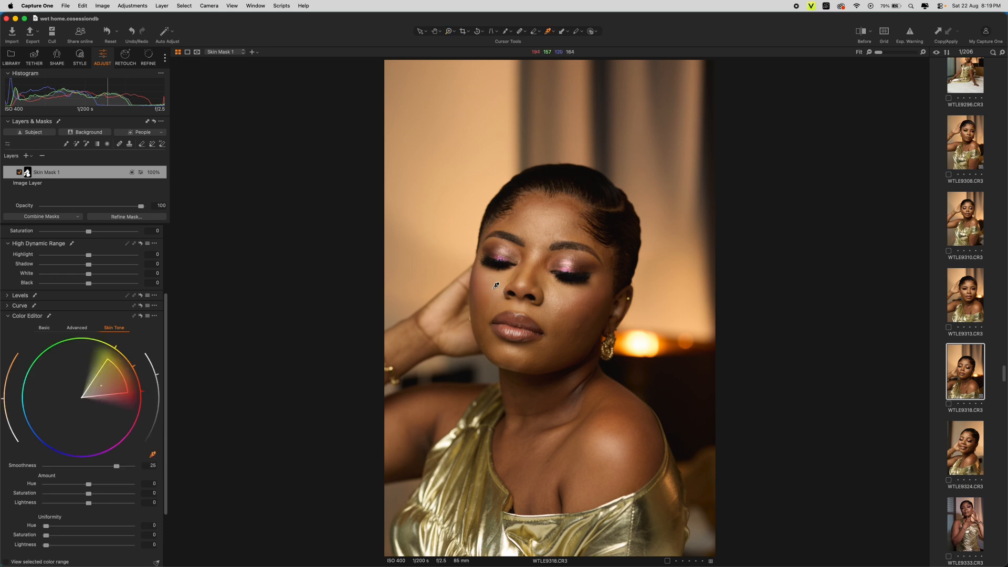
{"action": "left_click_drag", "start_coordinate": [167, 420], "coordinate": [169, 461]}
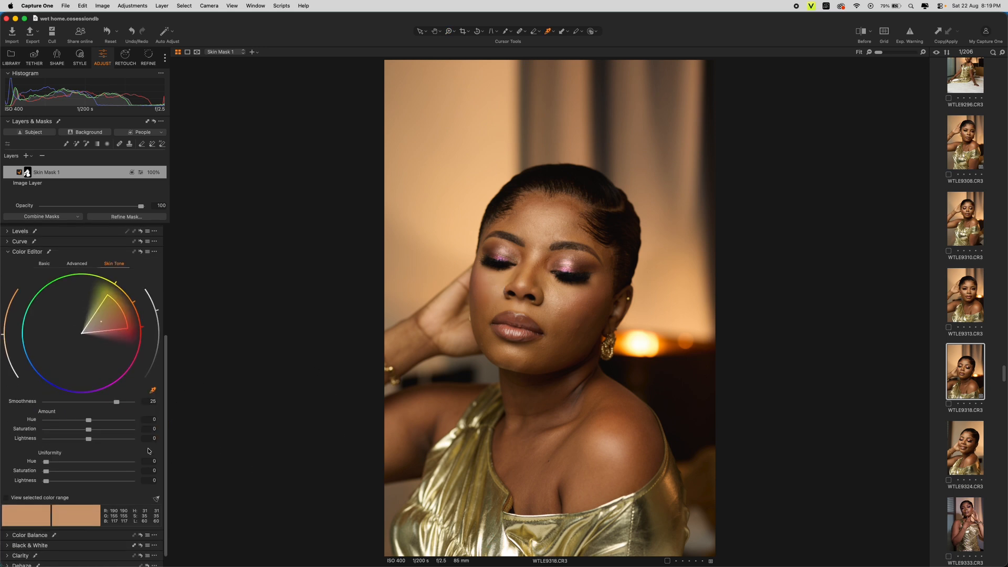
{"action": "left_click_drag", "start_coordinate": [46, 461], "coordinate": [71, 462]}
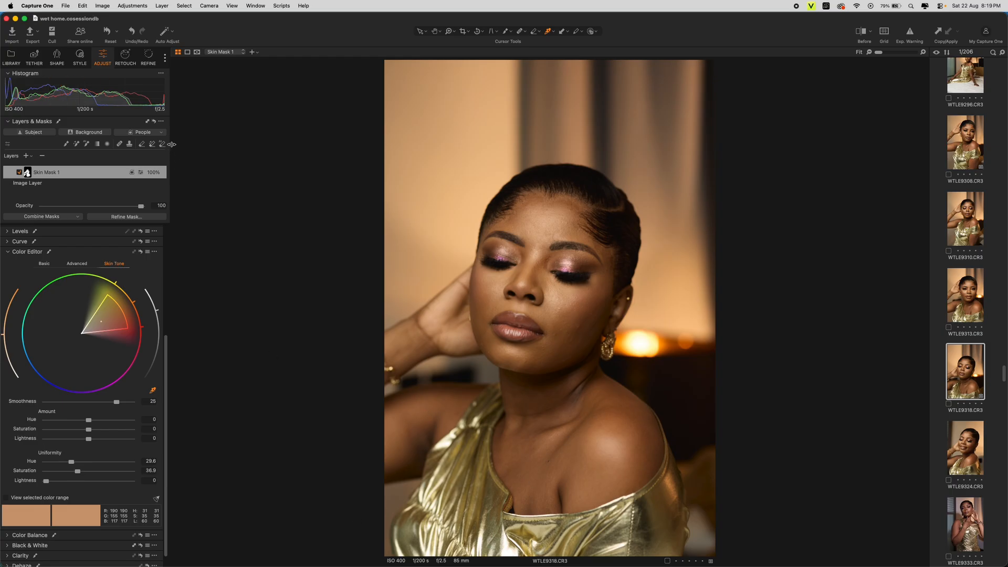
- Create a separate people mask layer for body skin only and check its overlay
{"action": "left_click", "coordinate": [161, 134]}
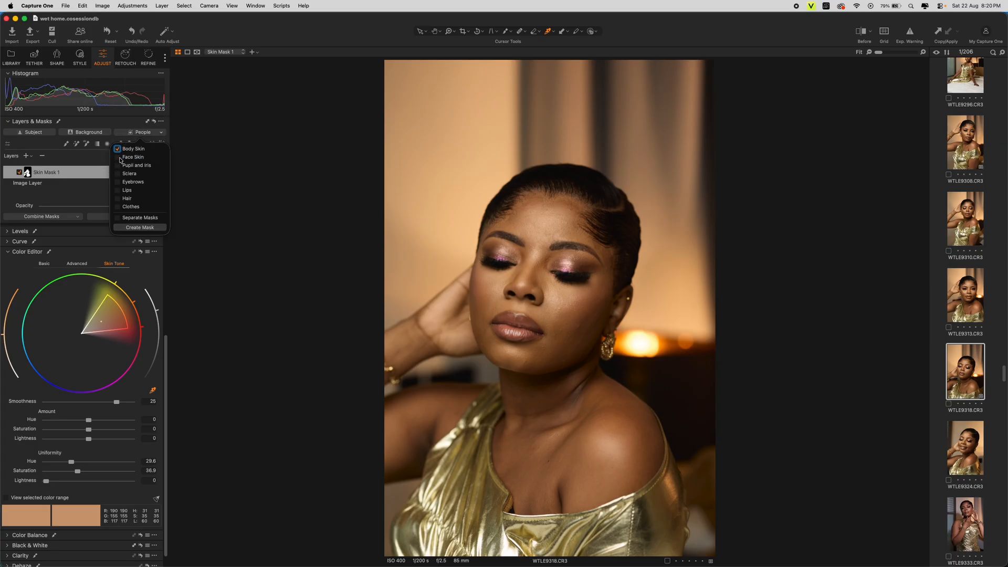
{"action": "left_click", "coordinate": [136, 228]}
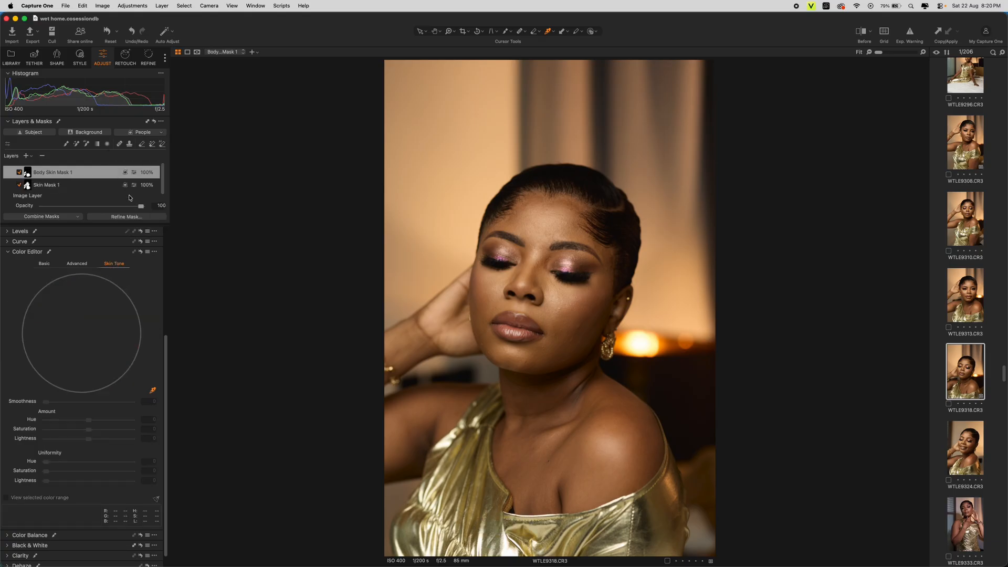
{"action": "key", "text": "m"}
{"action": "key", "text": "m"}
{"action": "key", "text": "m"}
{"action": "key", "text": "m"}
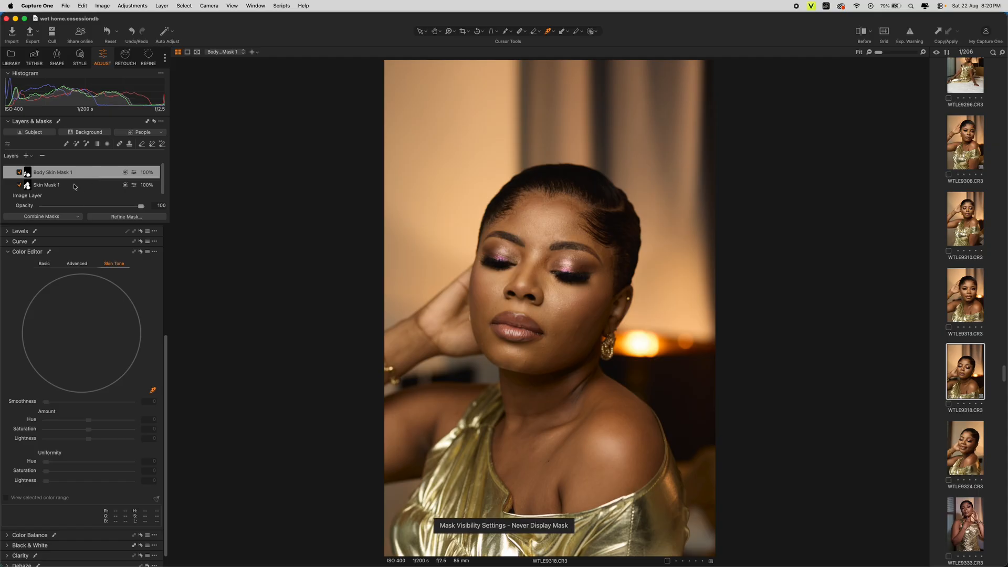
- Feather the body skin mask with a radius of 22.9
{"action": "double_click", "coordinate": [107, 173]}
{"action": "left_click", "coordinate": [150, 172]}
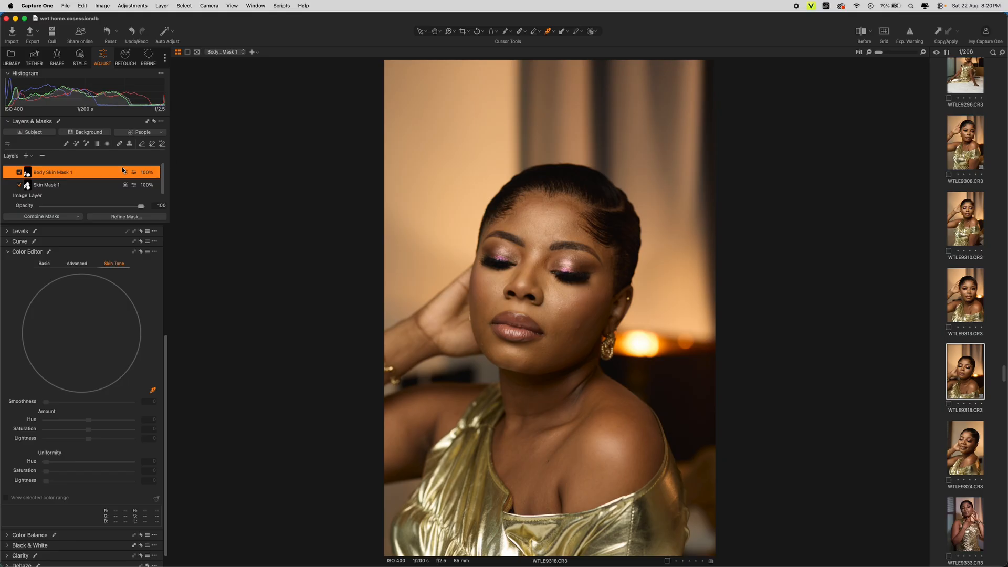
{"action": "right_click", "coordinate": [132, 176]}
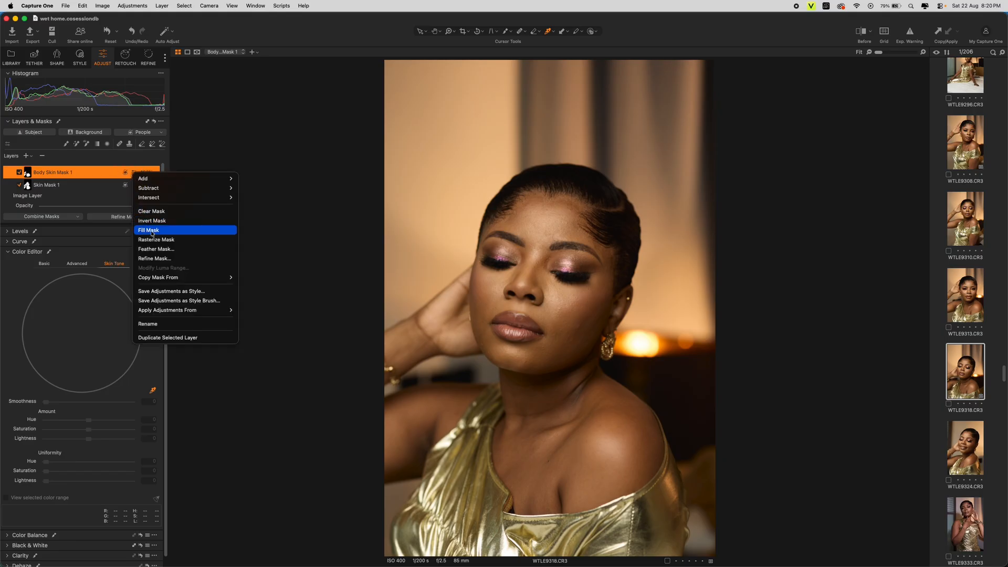
{"action": "left_click", "coordinate": [166, 249]}
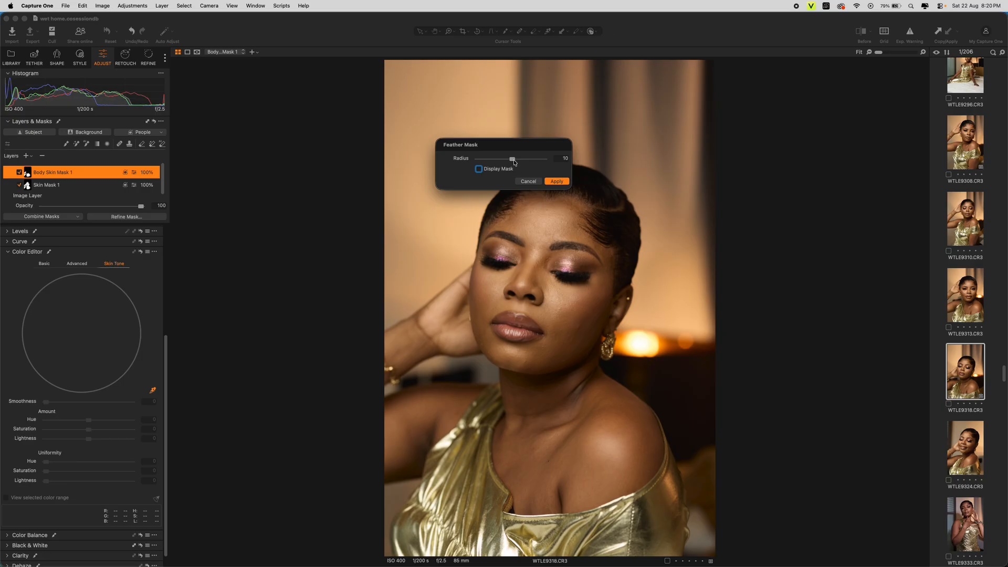
{"action": "left_click_drag", "start_coordinate": [514, 161], "coordinate": [524, 160]}
{"action": "left_click", "coordinate": [557, 182]}
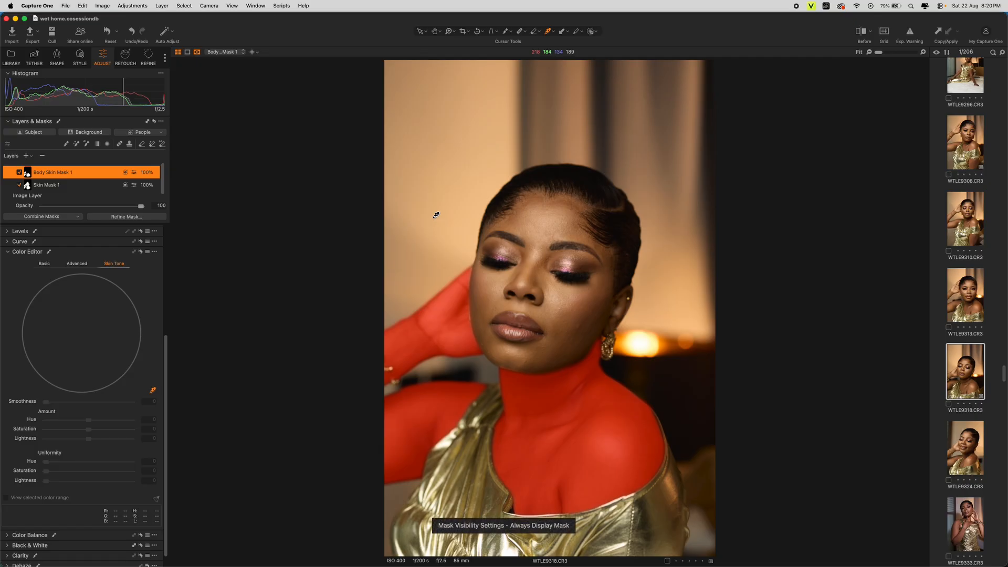
- Raise the body skin mask's feather radius to 77.4 and hide the mask overlay
{"action": "right_click", "coordinate": [136, 173]}
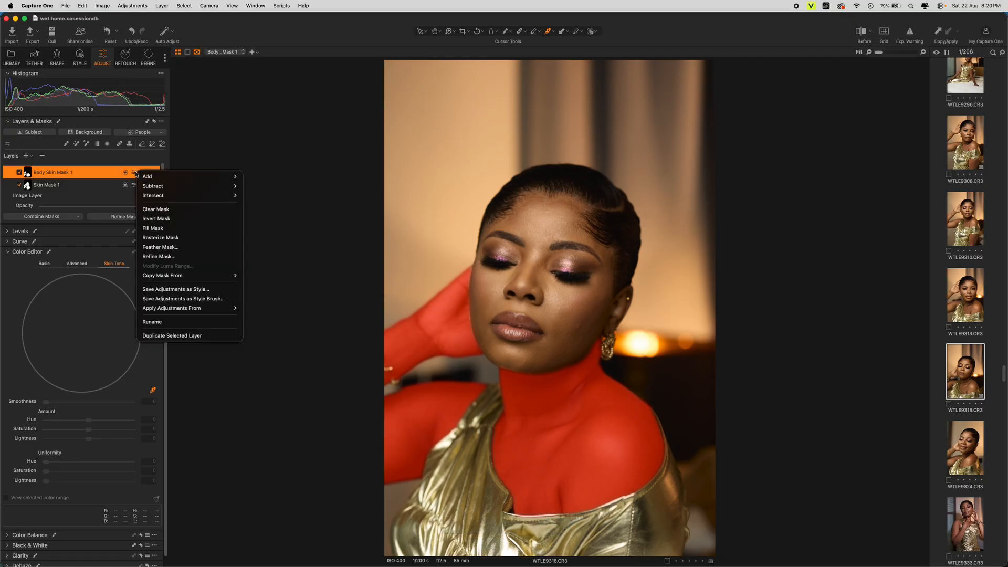
{"action": "left_click", "coordinate": [183, 250]}
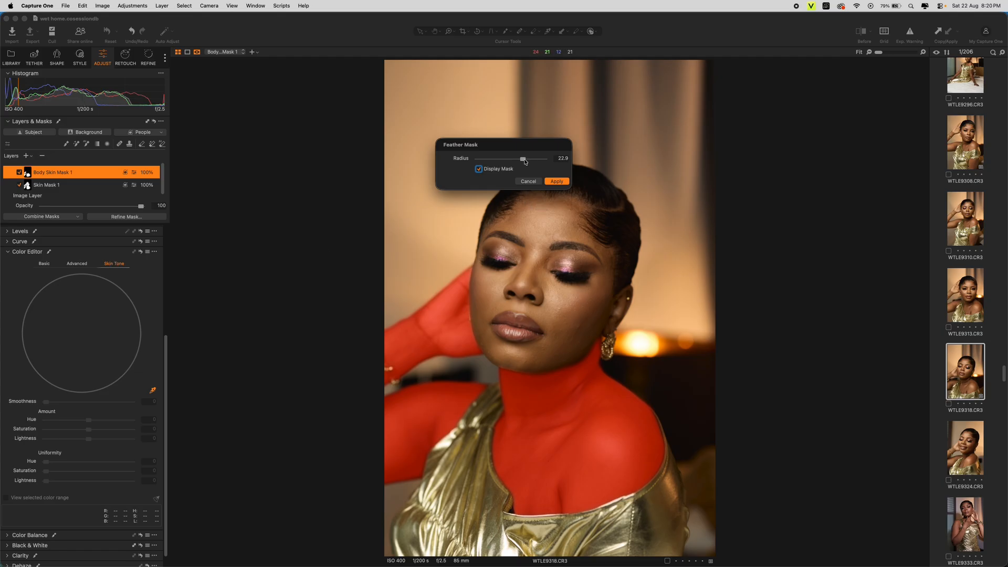
{"action": "left_click_drag", "start_coordinate": [525, 162], "coordinate": [541, 161]}
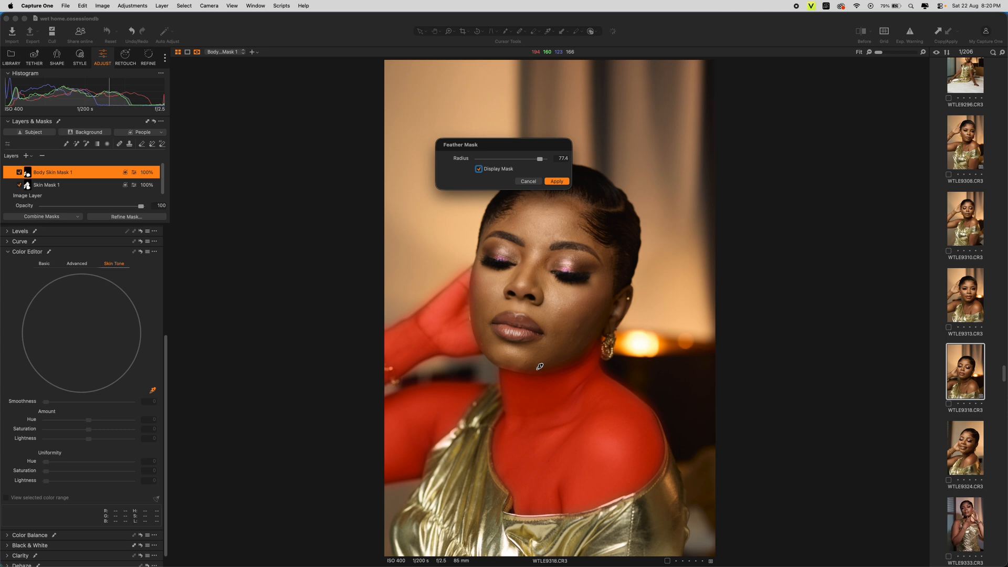
{"action": "left_click", "coordinate": [557, 181]}
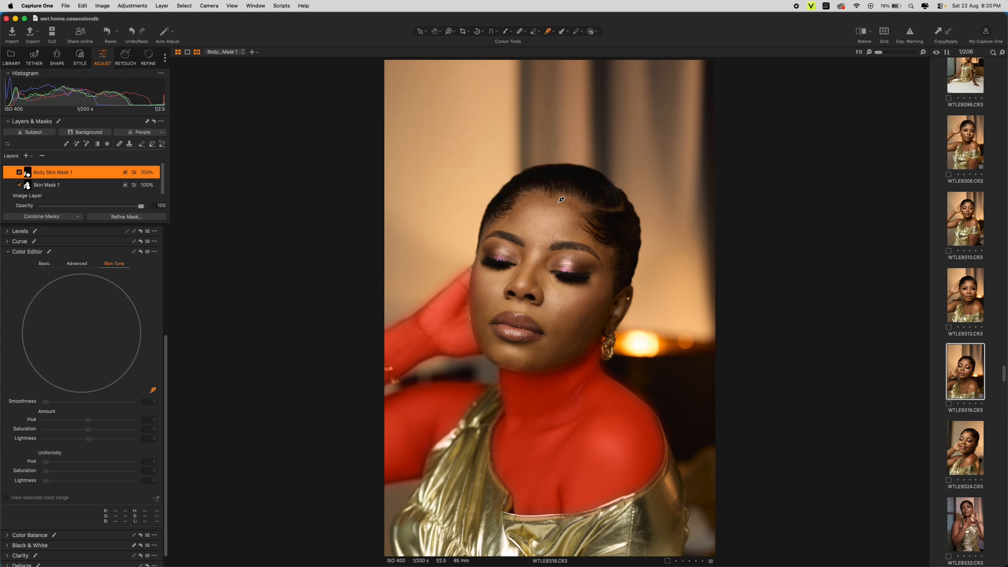
{"action": "key", "text": "m"}
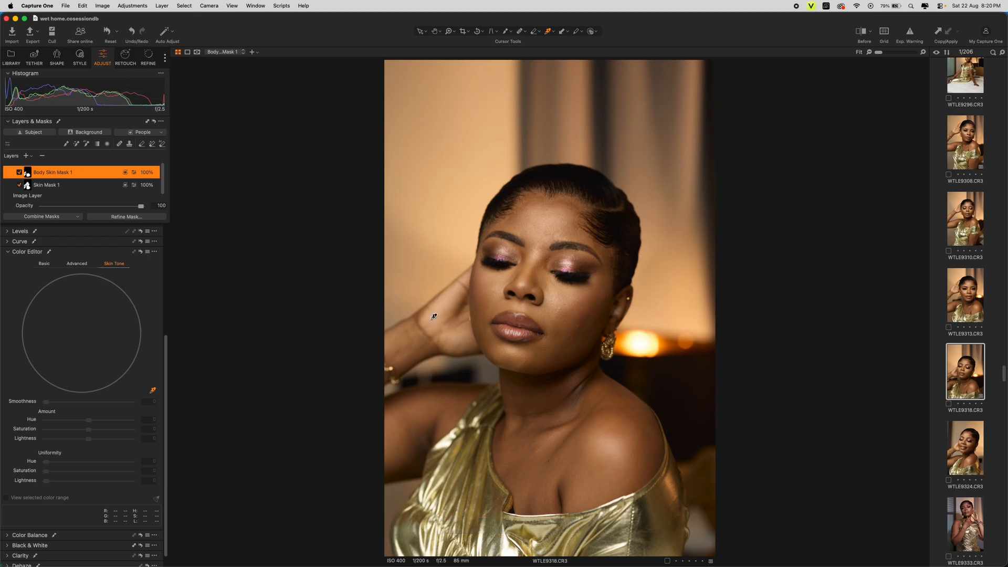
- Sample the cheek's skin tone for the body skin mask and set uniformity hue to 56.7, saturation to 81.6 and lightness to 54.2
{"action": "left_click", "coordinate": [496, 286]}
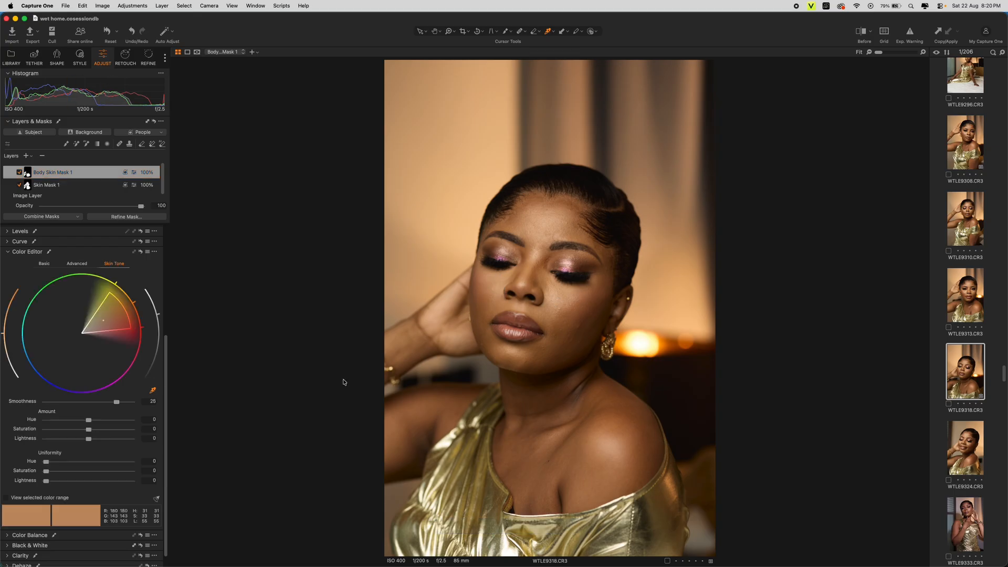
{"action": "left_click_drag", "start_coordinate": [55, 465], "coordinate": [114, 480]}
{"action": "left_click", "coordinate": [56, 475]}
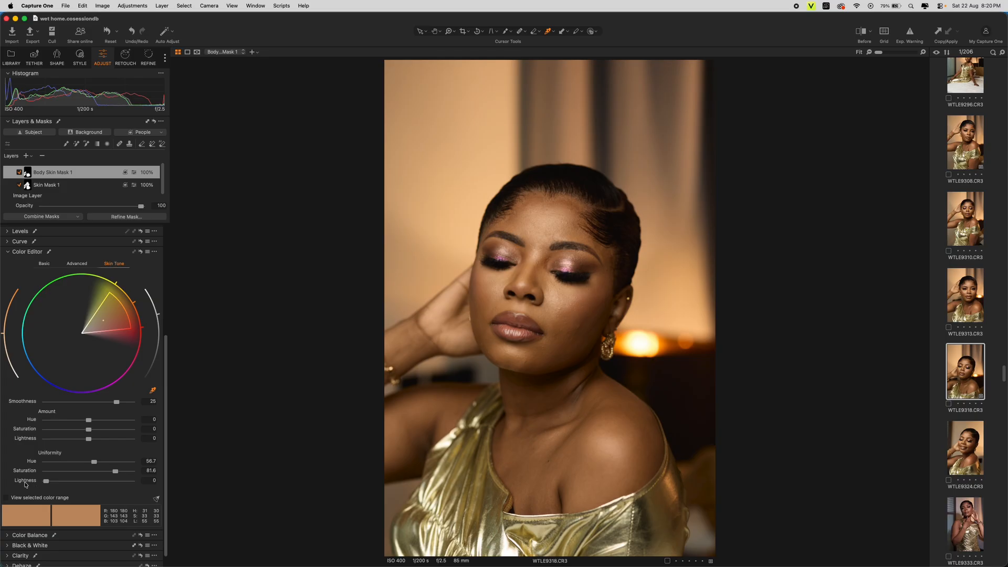
{"action": "left_click_drag", "start_coordinate": [50, 485], "coordinate": [94, 485]}
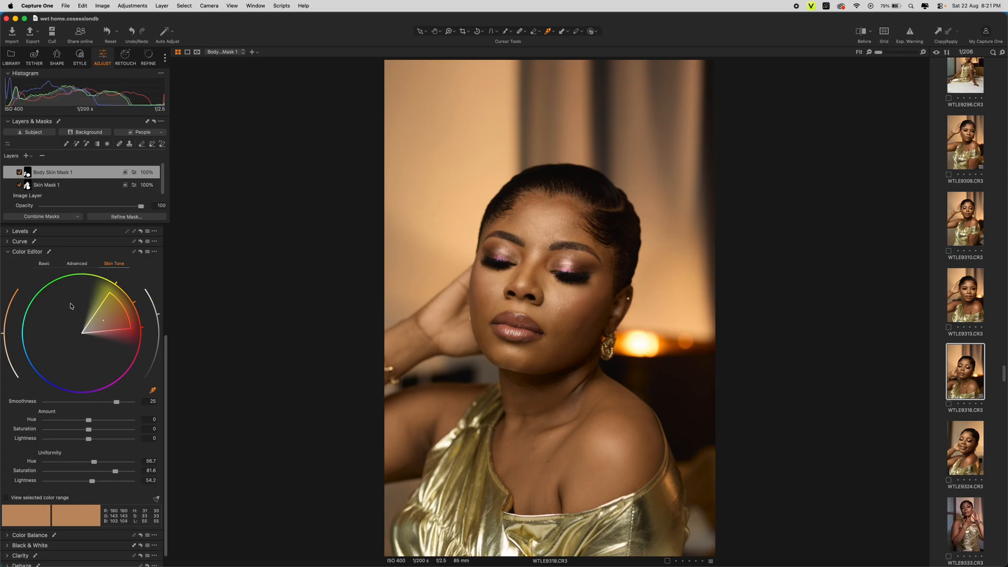
- Set the body skin mask's skin tone lightness amount to 5.2, uniformity hue to 71.6 and uniformity saturation to 49.9
{"action": "scroll", "coordinate": [64, 282], "scroll_direction": "up", "scroll_amount": 3}
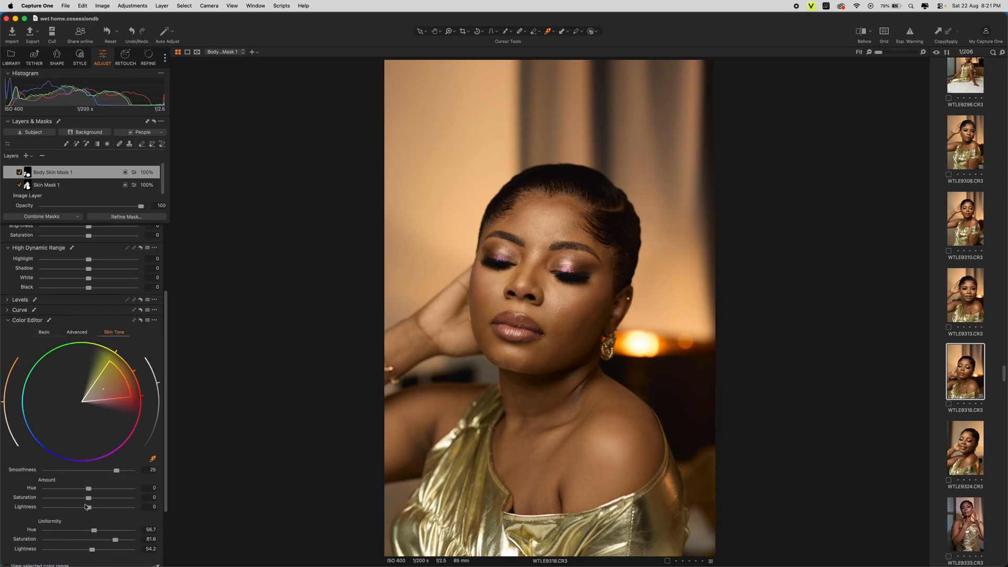
{"action": "left_click_drag", "start_coordinate": [89, 511], "coordinate": [110, 500]}
{"action": "scroll", "coordinate": [105, 504], "scroll_direction": "down", "scroll_amount": 2}
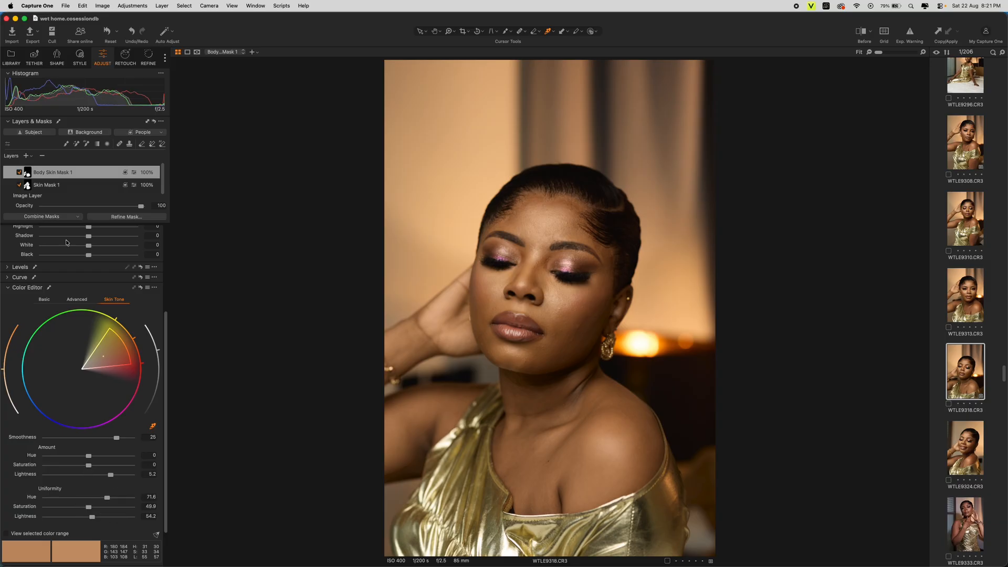
- Set the body skin mask's exposure to 0.05
{"action": "scroll", "coordinate": [74, 249], "scroll_direction": "up", "scroll_amount": 4}
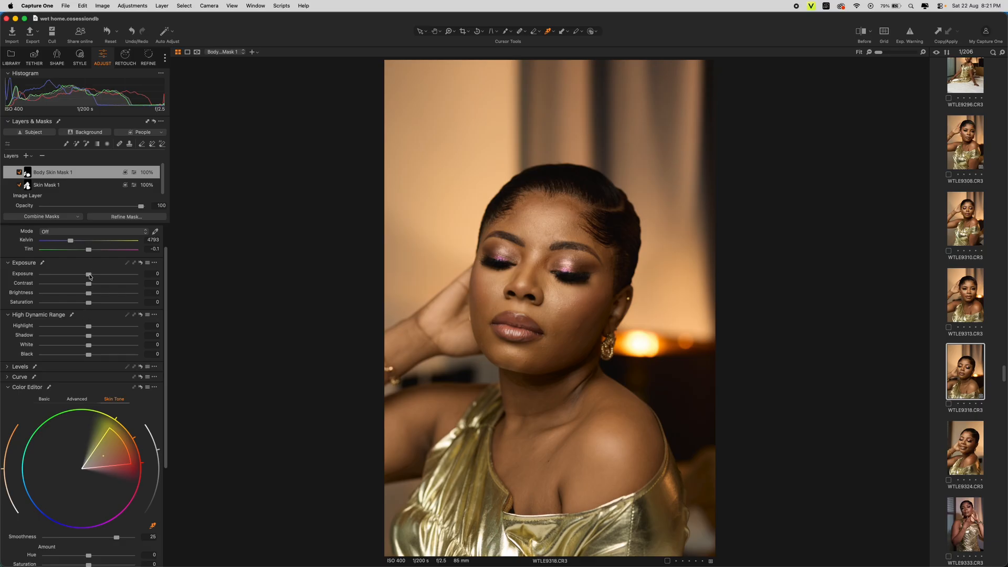
{"action": "left_click_drag", "start_coordinate": [90, 277], "coordinate": [90, 278]}
- Send WTLE9318.CR3 to Adobe Photoshop 2026 for editing as an uncompressed 16-bit TIFF in Adobe RGB (1998)
{"action": "right_click", "coordinate": [559, 277]}
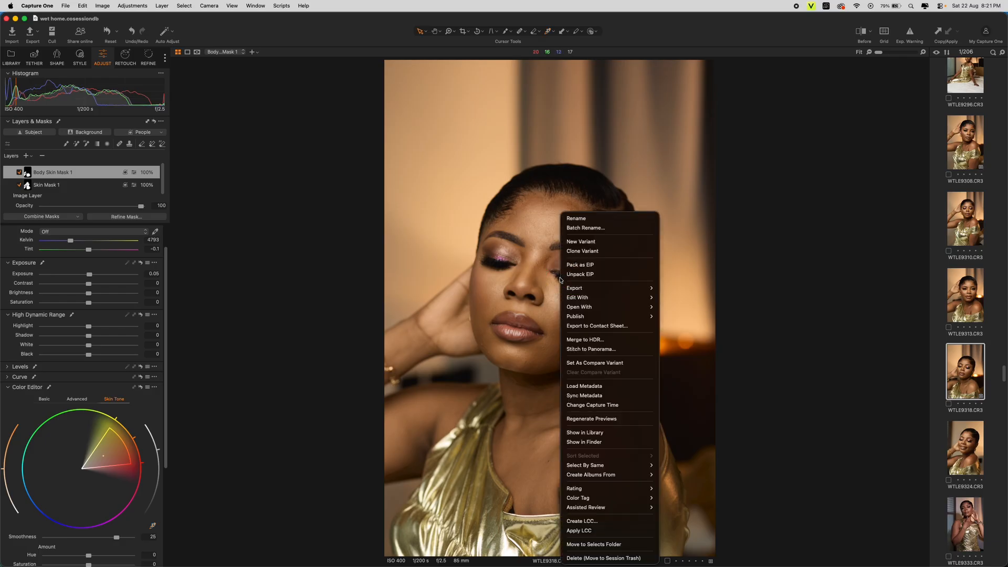
{"action": "mouse_move", "coordinate": [643, 298]}
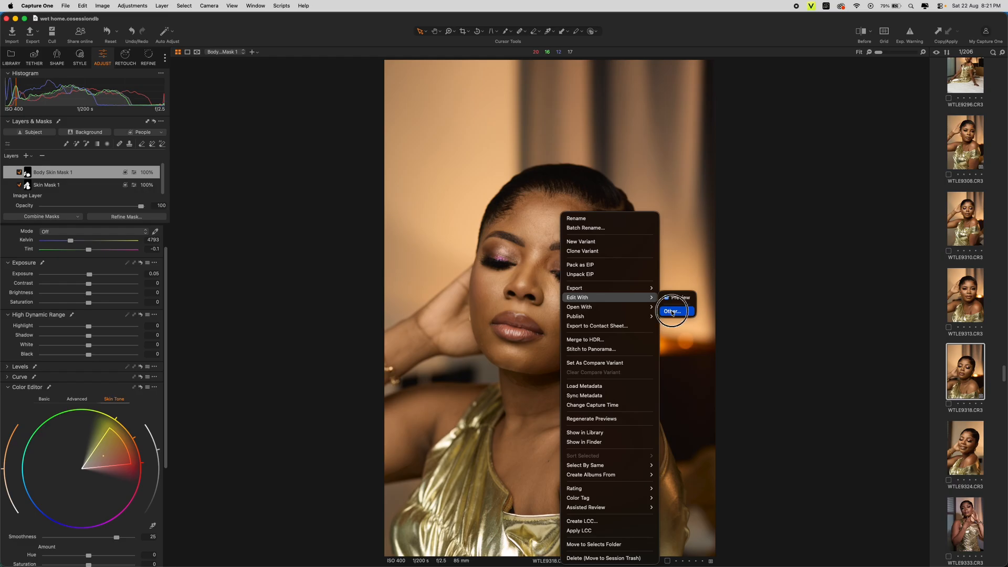
{"action": "left_click", "coordinate": [672, 311]}
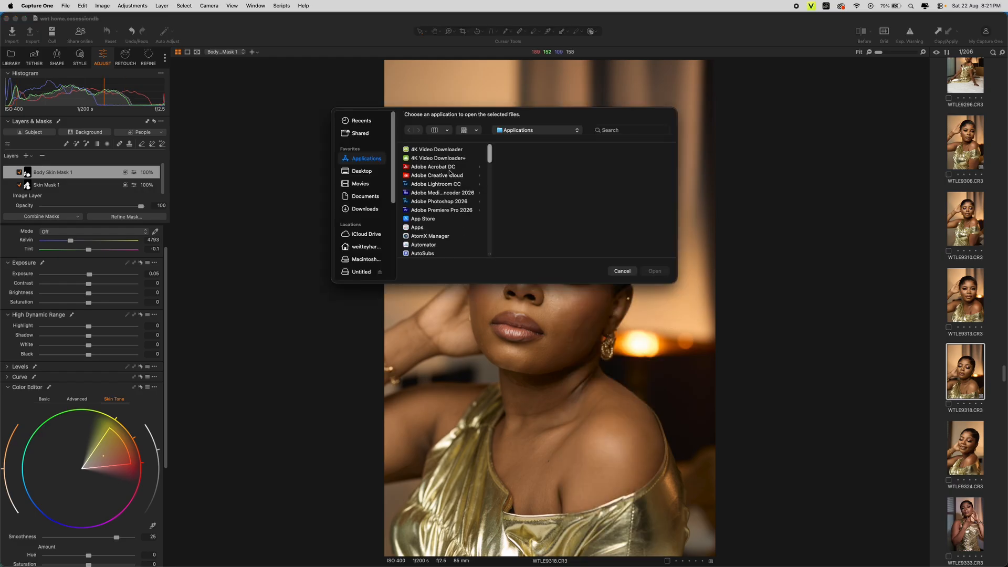
{"action": "left_click", "coordinate": [449, 203]}
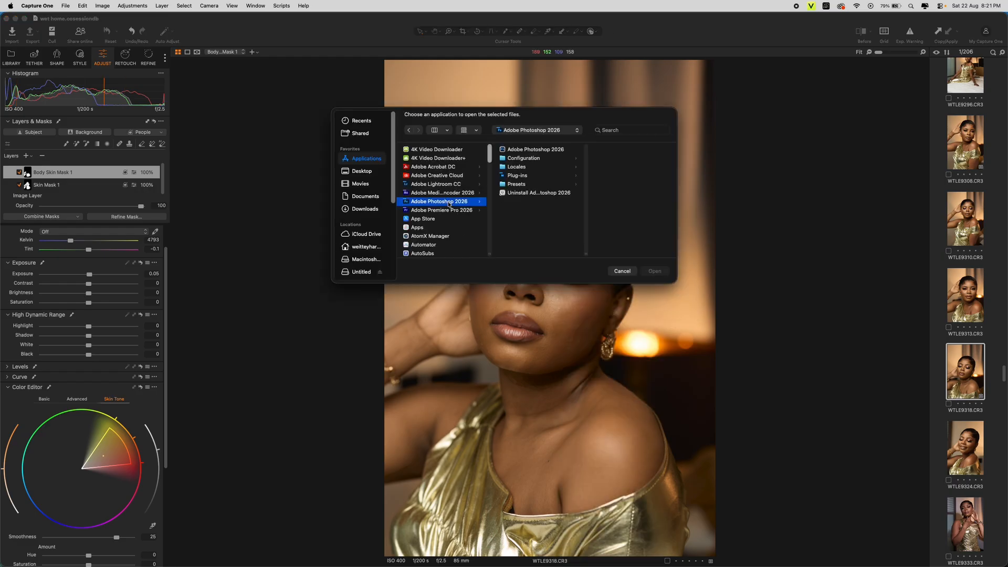
{"action": "key", "text": "Right"}
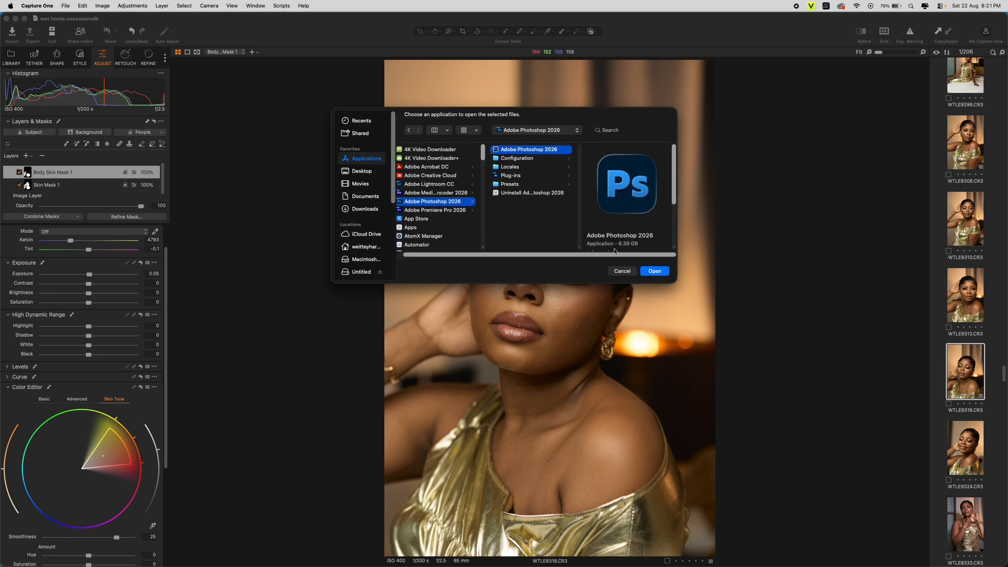
{"action": "left_click", "coordinate": [654, 272]}
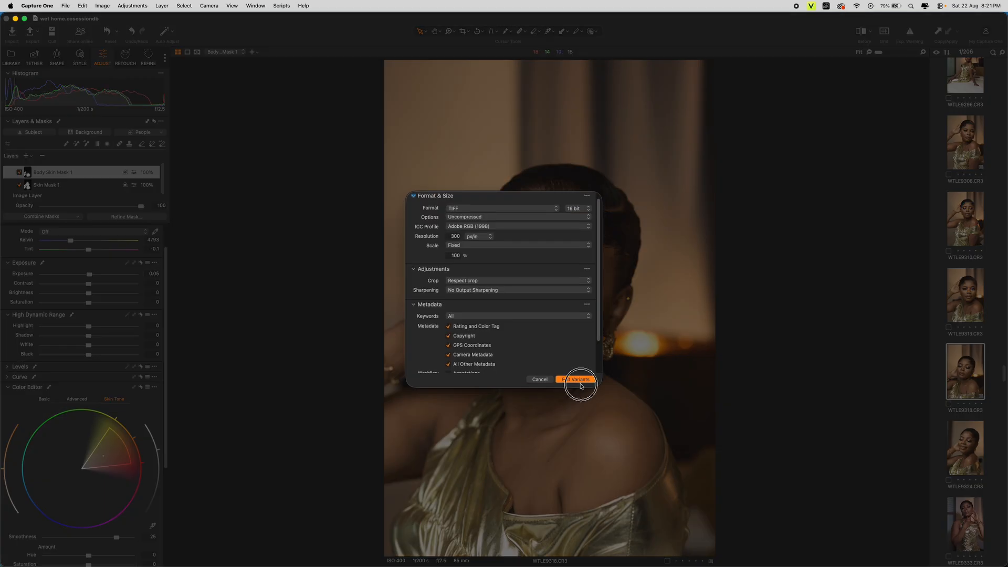
{"action": "left_click", "coordinate": [575, 379]}
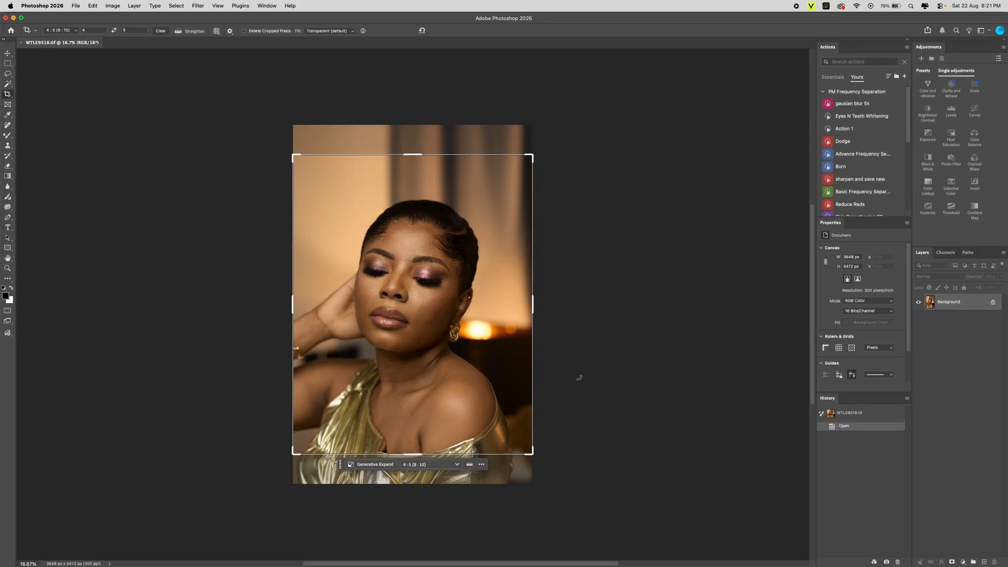
- Switch back to Capture One and copy the adjustments of WTLE9318.CR3
{"action": "key", "text": "super+Tab"}
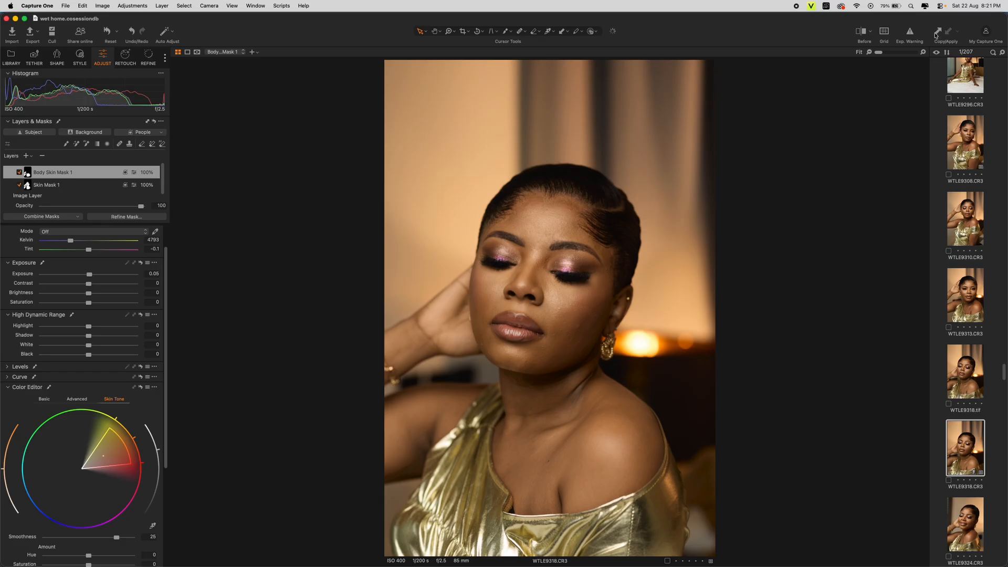
{"action": "left_click", "coordinate": [938, 31]}
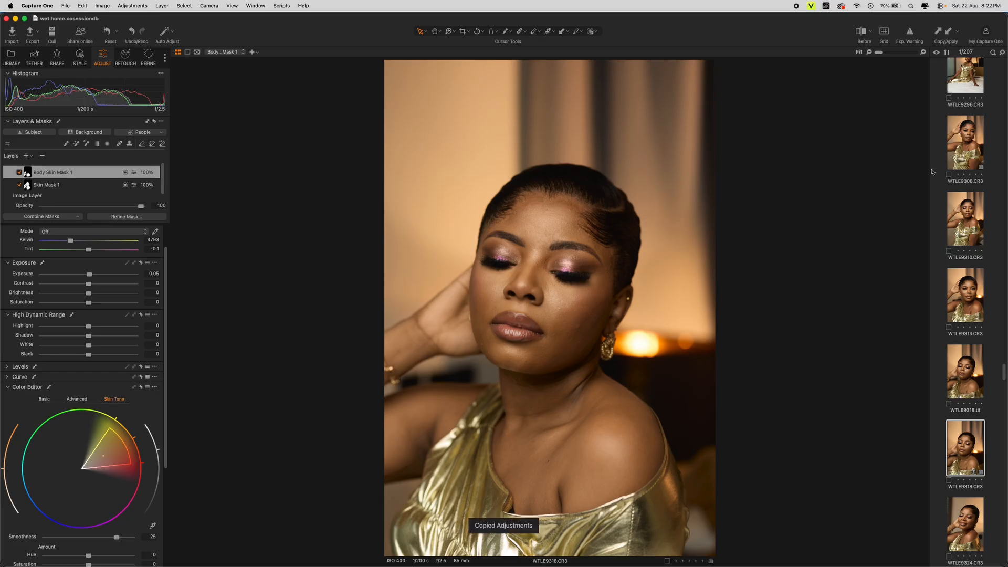
- Browse the session's photos for another shot that suits the copied adjustments
{"action": "left_click", "coordinate": [958, 370]}
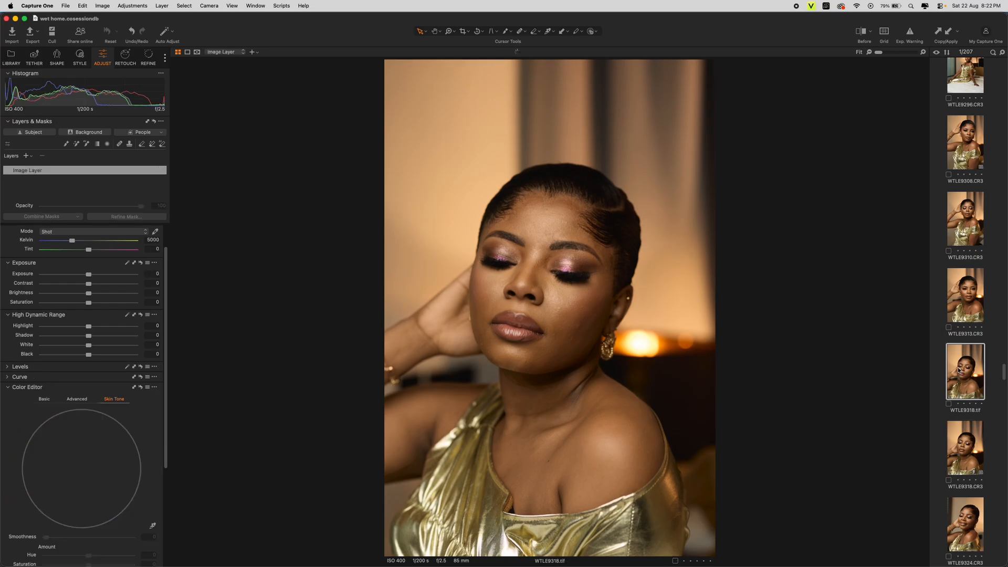
{"action": "key", "text": "Up"}
{"action": "key", "text": "Up"}
{"action": "key", "text": "Up"}
{"action": "key", "text": "Up"}
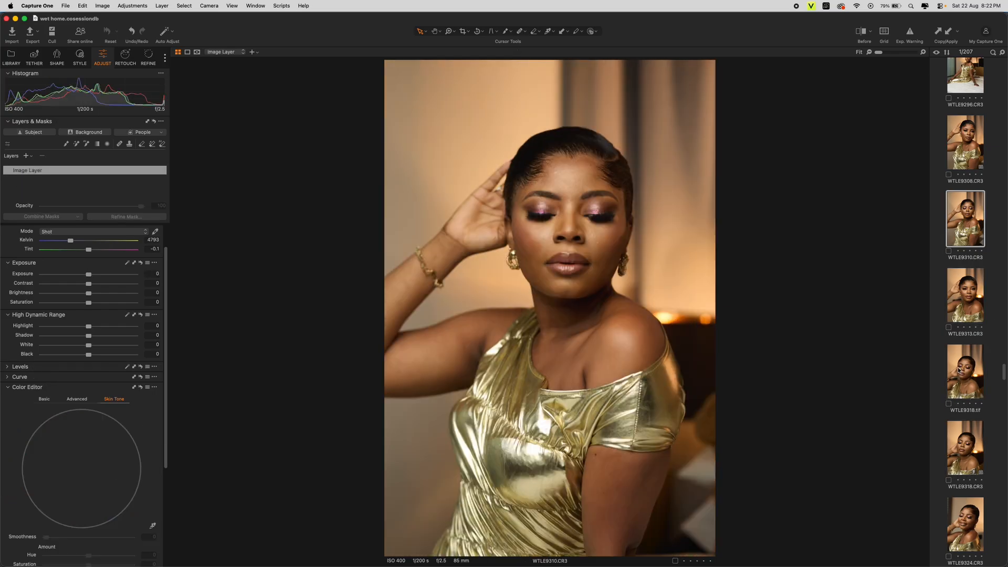
{"action": "key", "text": "Up"}
{"action": "key", "text": "Up"}
{"action": "key", "text": "Up"}
{"action": "key", "text": "Up"}
{"action": "key", "text": "Up"}
{"action": "key", "text": "Up"}
{"action": "key", "text": "Up"}
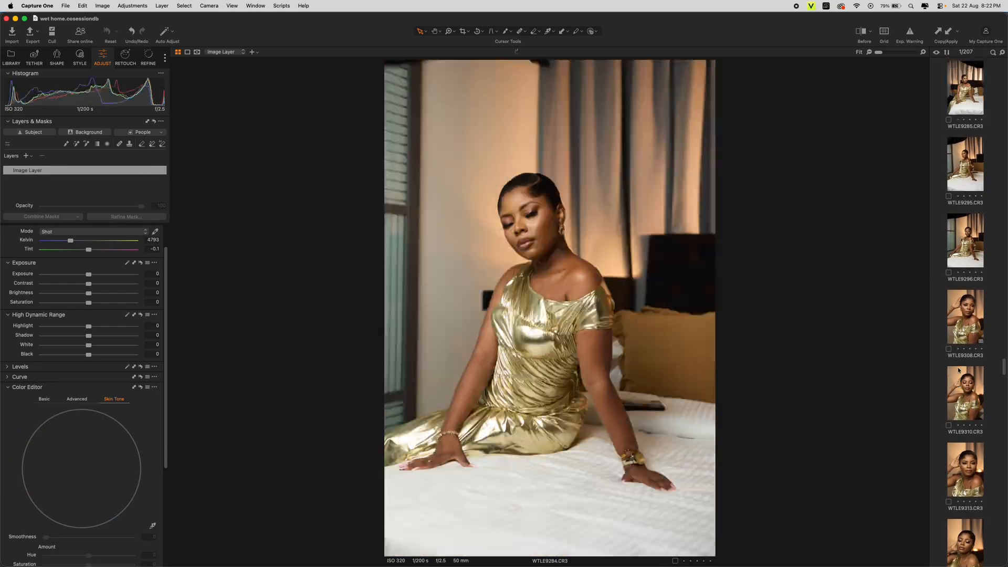
{"action": "key", "text": "Up"}
{"action": "key", "text": "Up"}
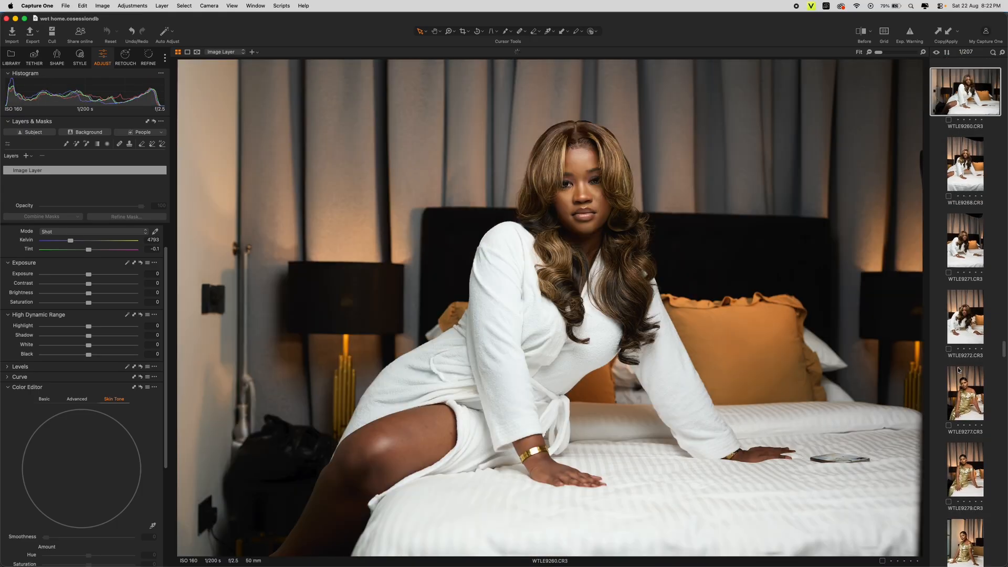
{"action": "key", "text": "Down"}
{"action": "key", "text": "Down"}
{"action": "key", "text": "Down"}
{"action": "key", "text": "Down"}
{"action": "key", "text": "Down"}
{"action": "key", "text": "Down"}
{"action": "key", "text": "Down"}
{"action": "key", "text": "Down"}
{"action": "key", "text": "Down"}
{"action": "key", "text": "Down"}
{"action": "key", "text": "Down"}
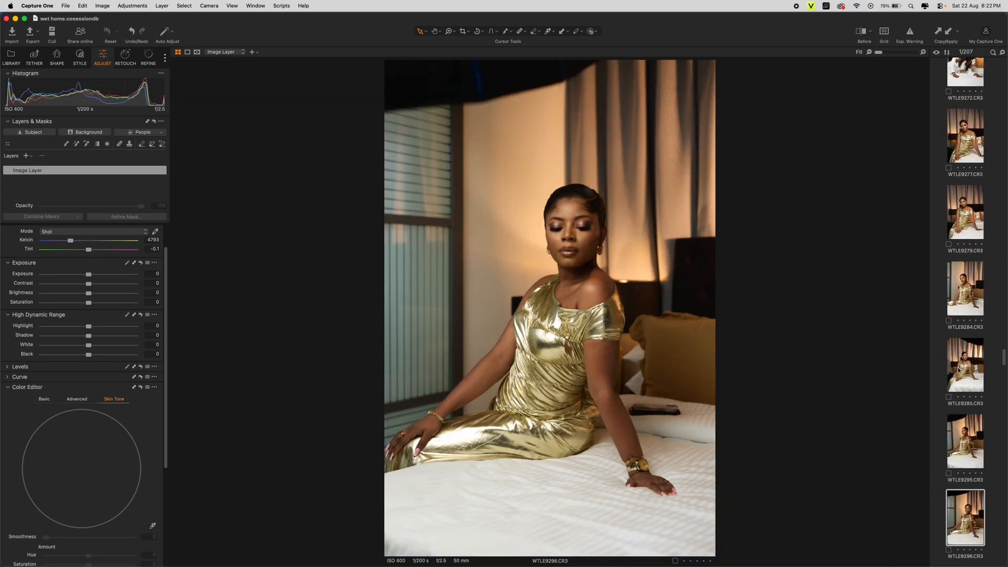
{"action": "key", "text": "Down"}
{"action": "key", "text": "Down"}
{"action": "key", "text": "Down"}
{"action": "key", "text": "Down"}
{"action": "key", "text": "Down"}
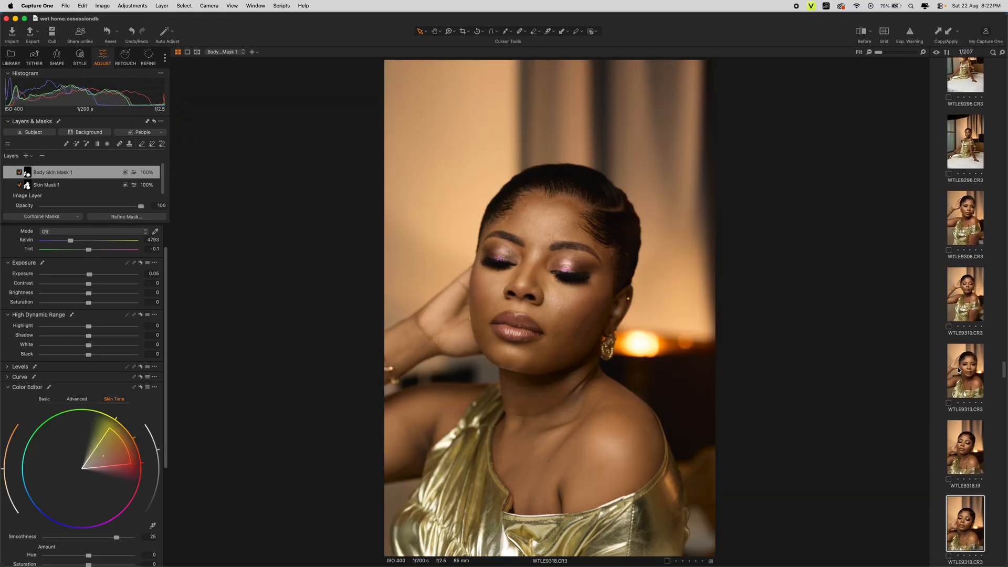
{"action": "key", "text": "Down"}
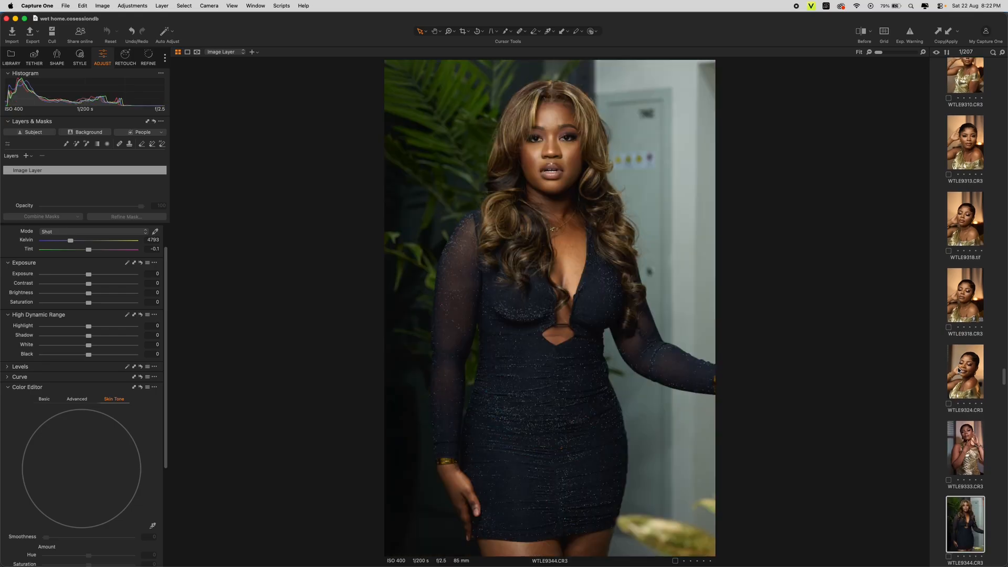
- Select the smiling portrait WTLE9324.CR3 and apply the copied adjustments to it
{"action": "key", "text": "Up"}
{"action": "key", "text": "Up"}
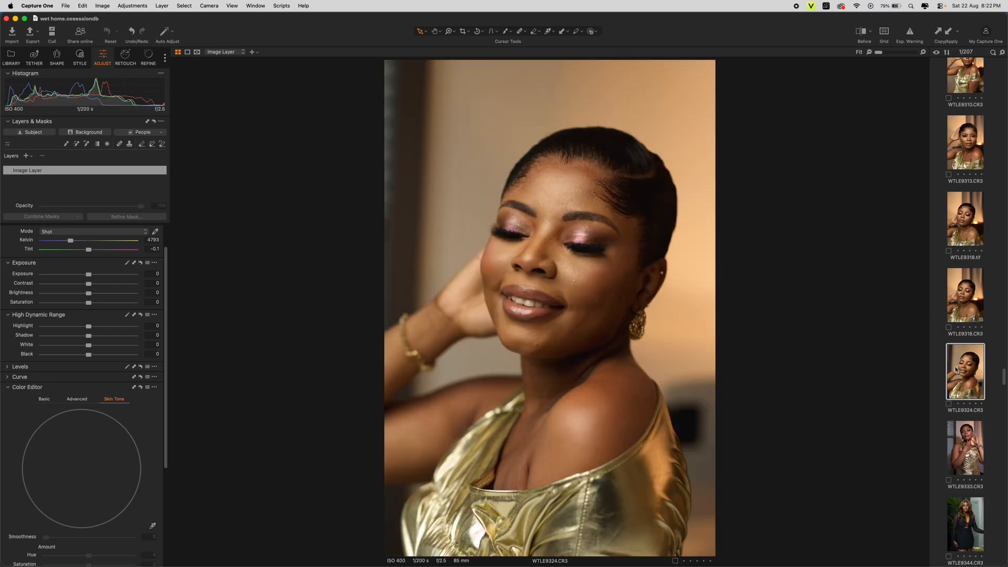
{"action": "left_click", "coordinate": [949, 32]}
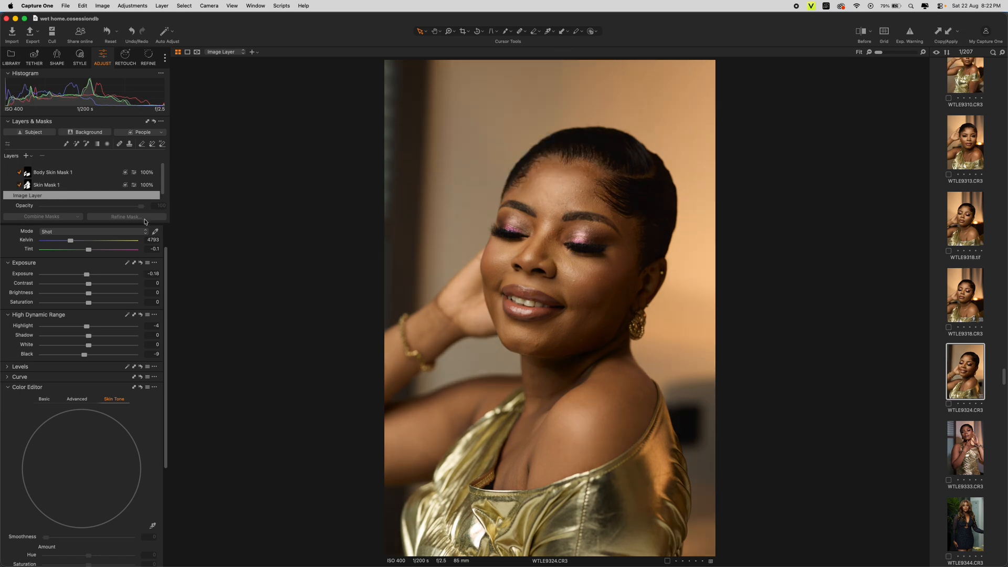
- Check the coverage of the skin mask and the body skin mask on WTLE9324.CR3 and examine the face up close
{"action": "left_click", "coordinate": [69, 185]}
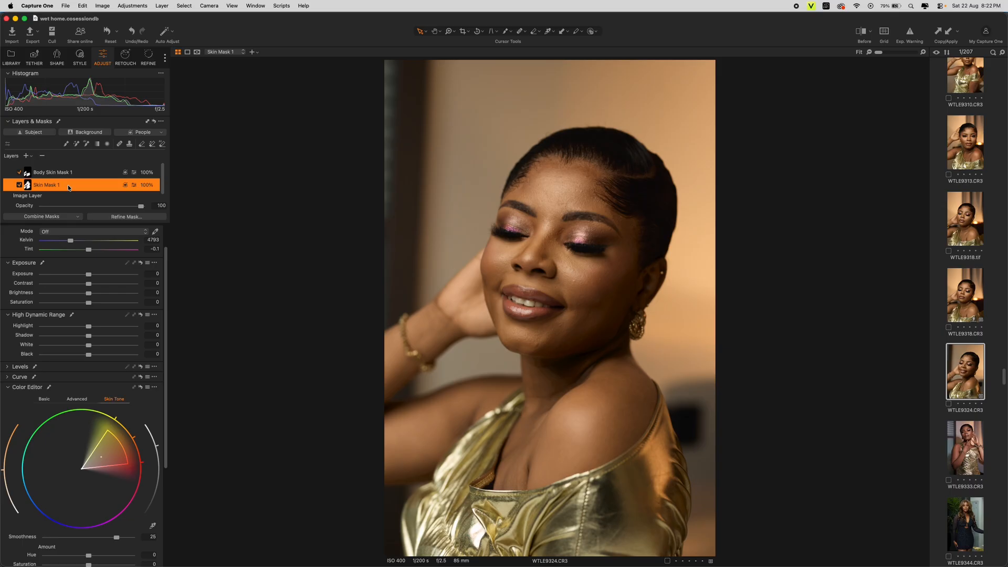
{"action": "key", "text": "m"}
{"action": "key", "text": "m"}
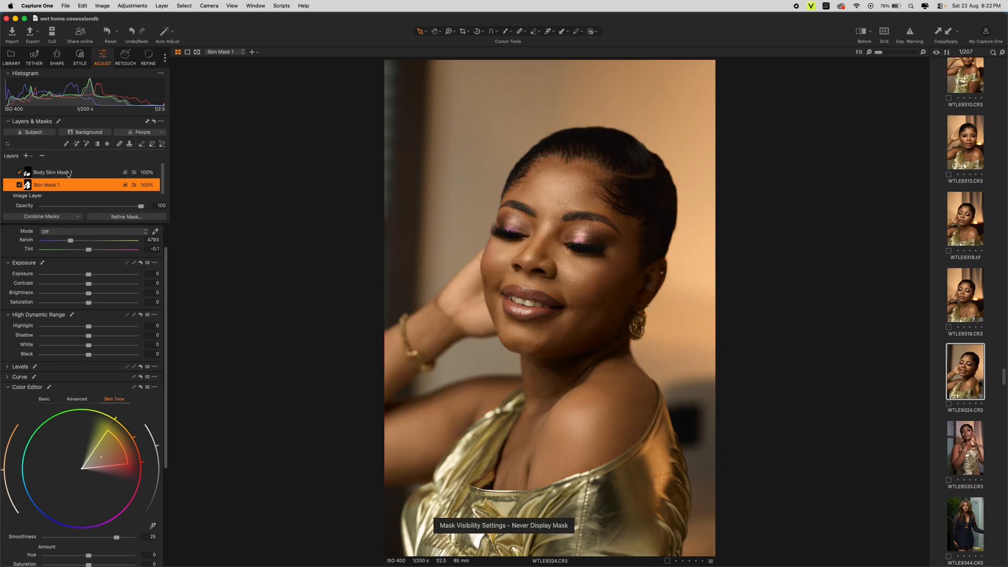
{"action": "left_click", "coordinate": [68, 174]}
{"action": "key", "text": "m"}
{"action": "key", "text": "m"}
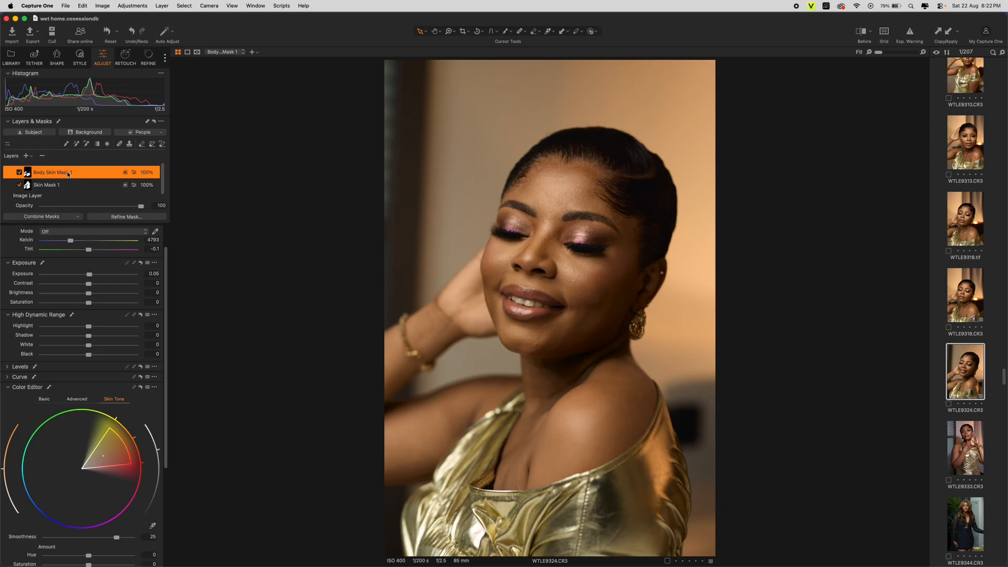
{"action": "scroll", "coordinate": [562, 232], "scroll_direction": "up", "scroll_amount": 3}
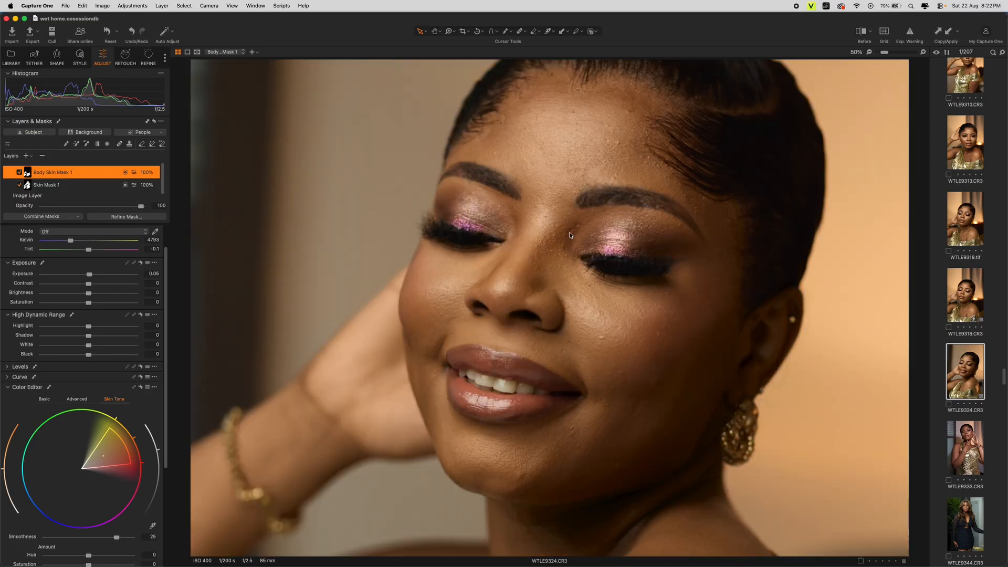
{"action": "scroll", "coordinate": [387, 241], "scroll_direction": "down", "scroll_amount": 3}
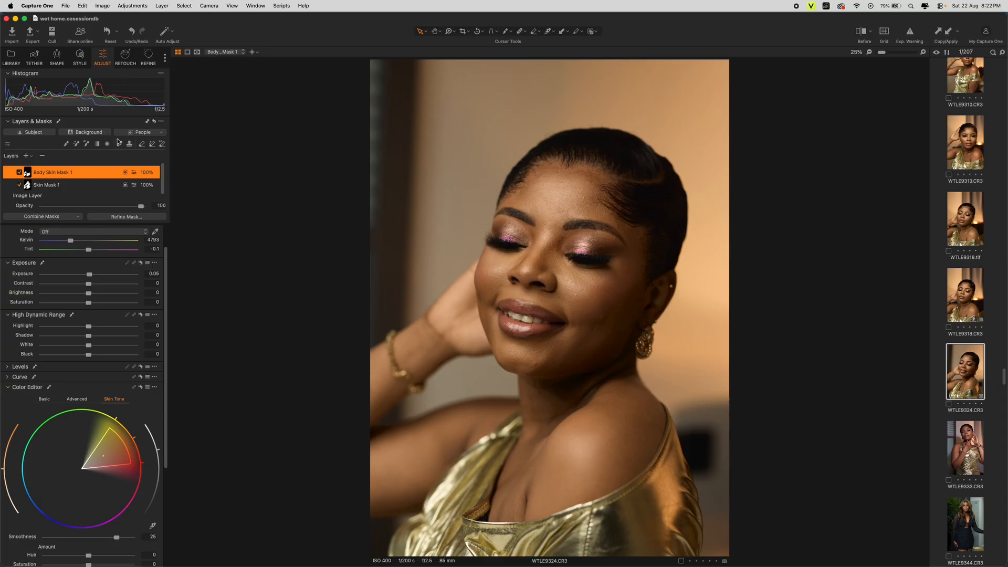
- Try the face skin retouch with blemish removal at 84 and at 100, checking the face up close
{"action": "left_click", "coordinate": [125, 58]}
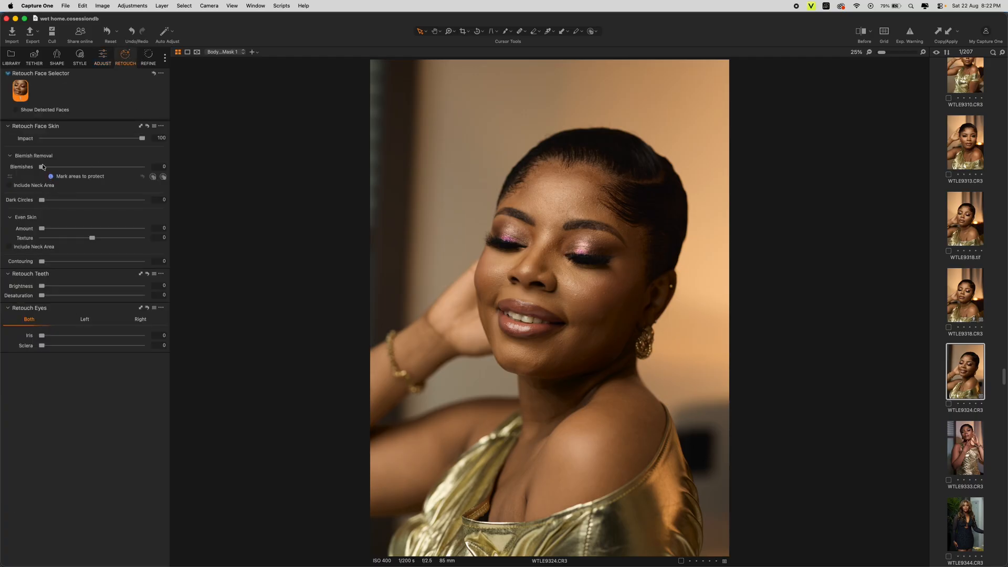
{"action": "left_click_drag", "start_coordinate": [43, 167], "coordinate": [126, 167]}
{"action": "scroll", "coordinate": [640, 228], "scroll_direction": "up", "scroll_amount": 3}
{"action": "scroll", "coordinate": [636, 227], "scroll_direction": "down", "scroll_amount": 1}
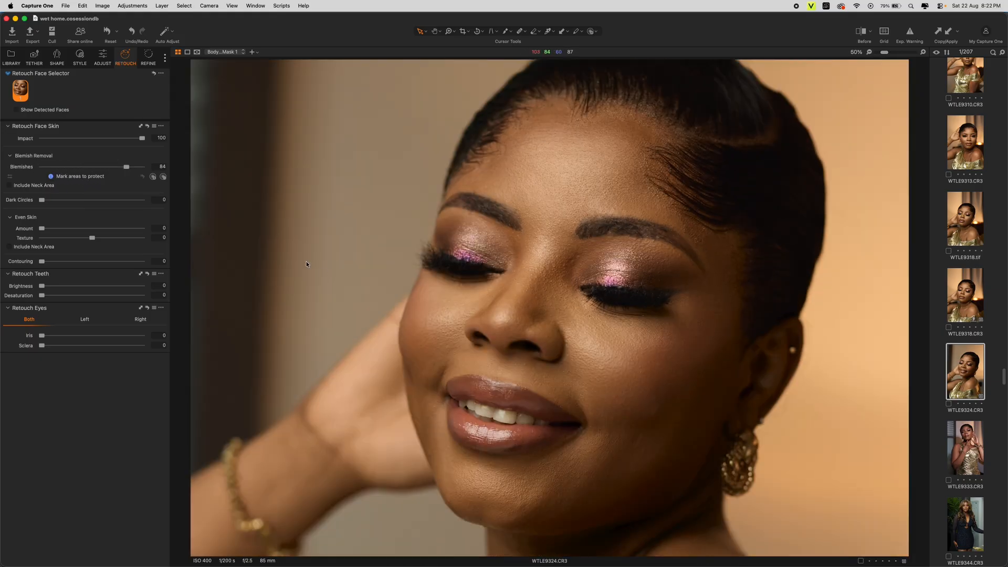
{"action": "left_click_drag", "start_coordinate": [129, 170], "coordinate": [209, 164]}
- Try the Even Skin amount at 100 and compare the face before and after
{"action": "left_click_drag", "start_coordinate": [46, 230], "coordinate": [143, 233]}
{"action": "key", "text": "y"}
{"action": "key", "text": "y"}
{"action": "key", "text": "y"}
{"action": "key", "text": "y"}
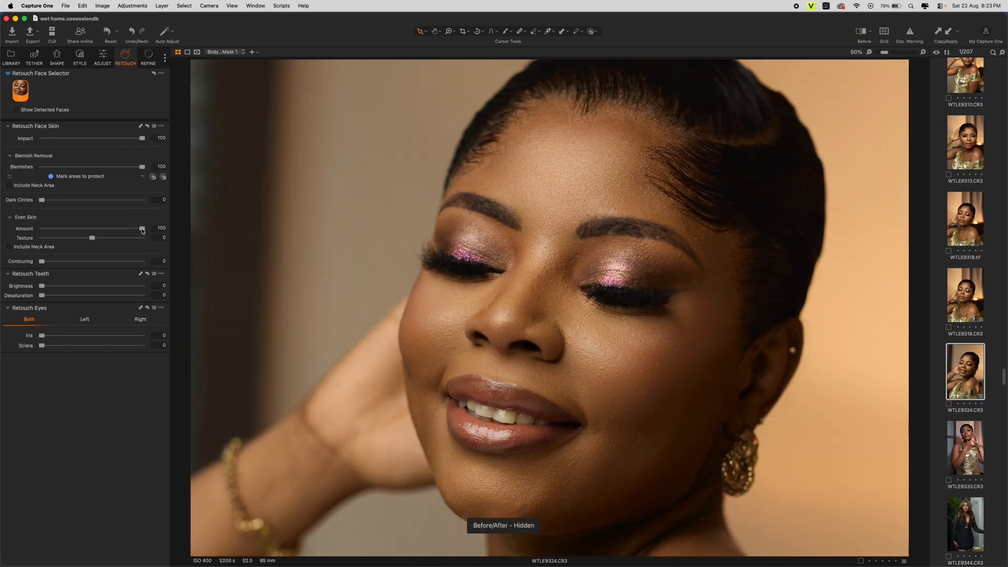
- Set the Even Skin amount to 33 and blemish removal to 0
{"action": "left_click_drag", "start_coordinate": [143, 233], "coordinate": [74, 236]}
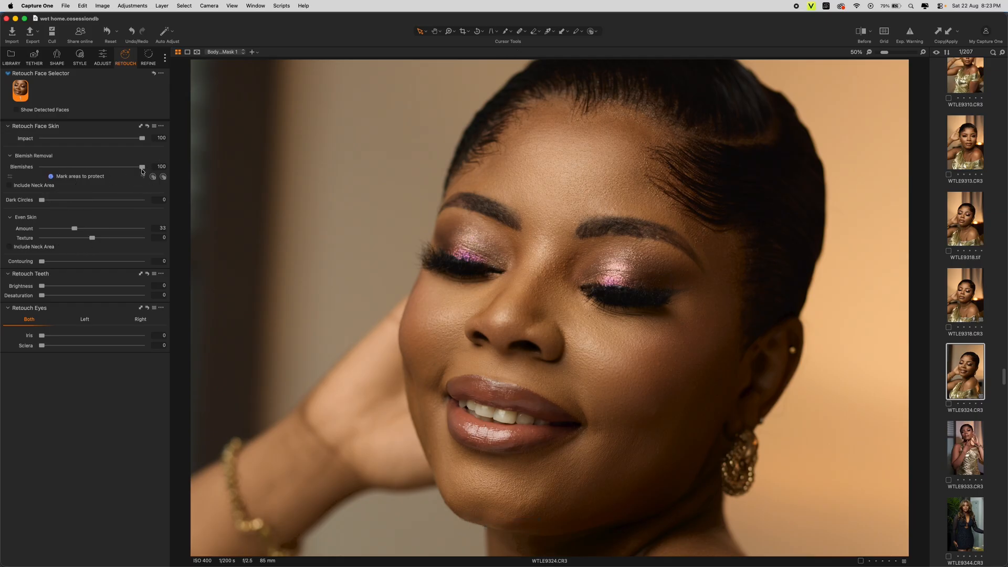
{"action": "left_click_drag", "start_coordinate": [142, 167], "coordinate": [8, 175]}
- Send WTLE9324.CR3 to Adobe Photoshop 2026 for editing as an uncompressed 16-bit TIFF
{"action": "key", "text": "super+0"}
{"action": "right_click", "coordinate": [603, 254]}
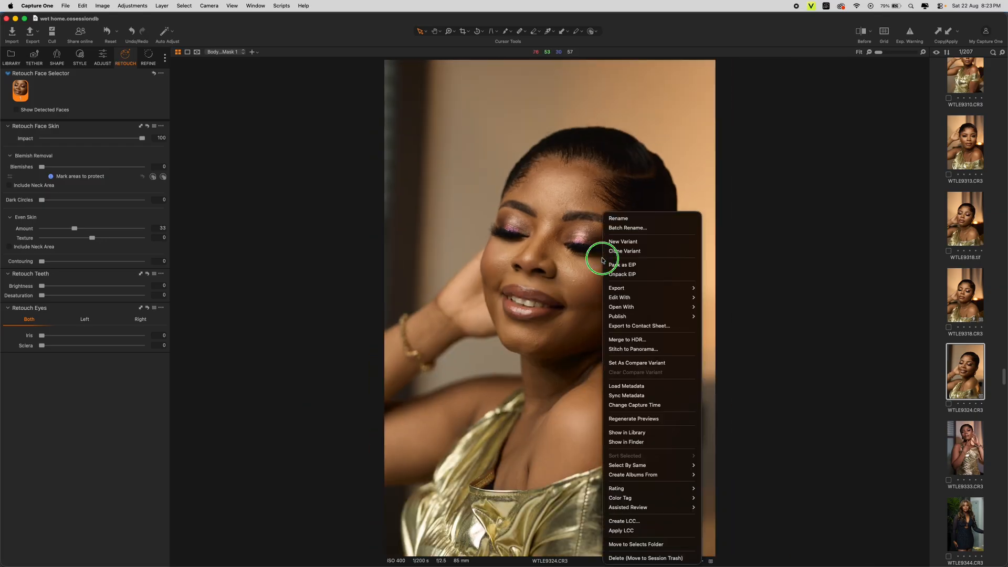
{"action": "mouse_move", "coordinate": [685, 302]}
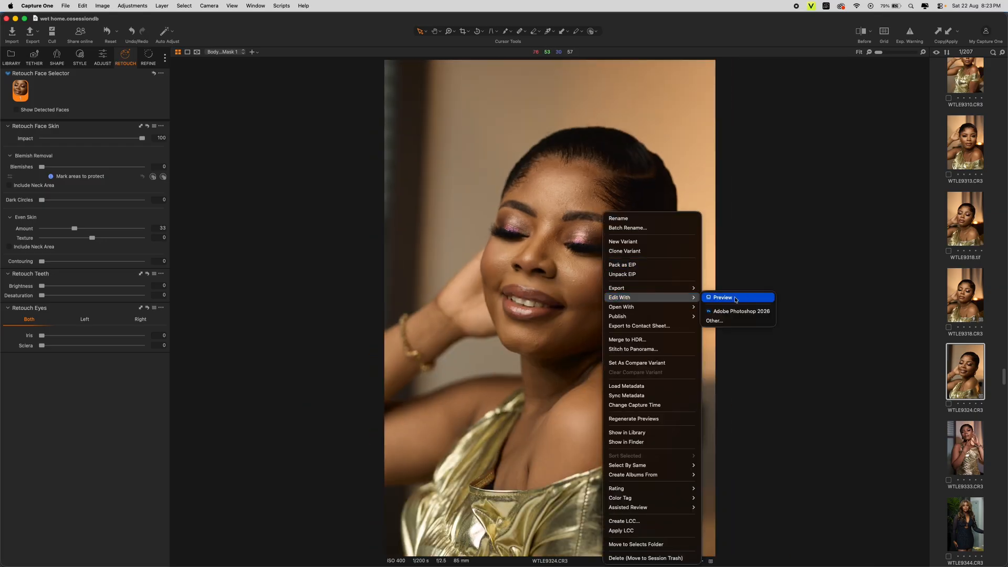
{"action": "left_click", "coordinate": [735, 312]}
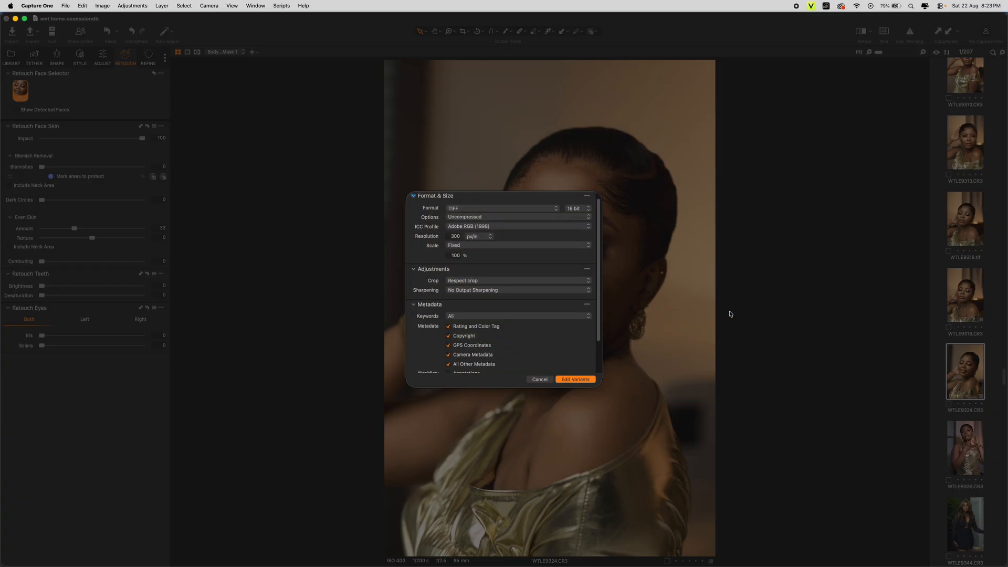
{"action": "left_click", "coordinate": [595, 380]}
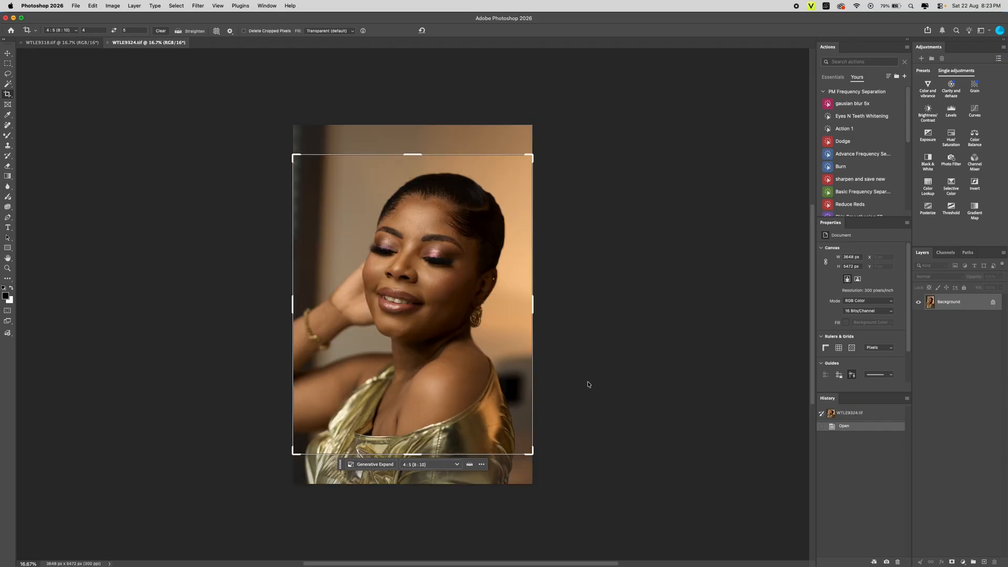
- Compare the opened documents WTLE9318.tif and WTLE9324.tif, finishing on WTLE9318.tif
{"action": "left_click", "coordinate": [74, 45]}
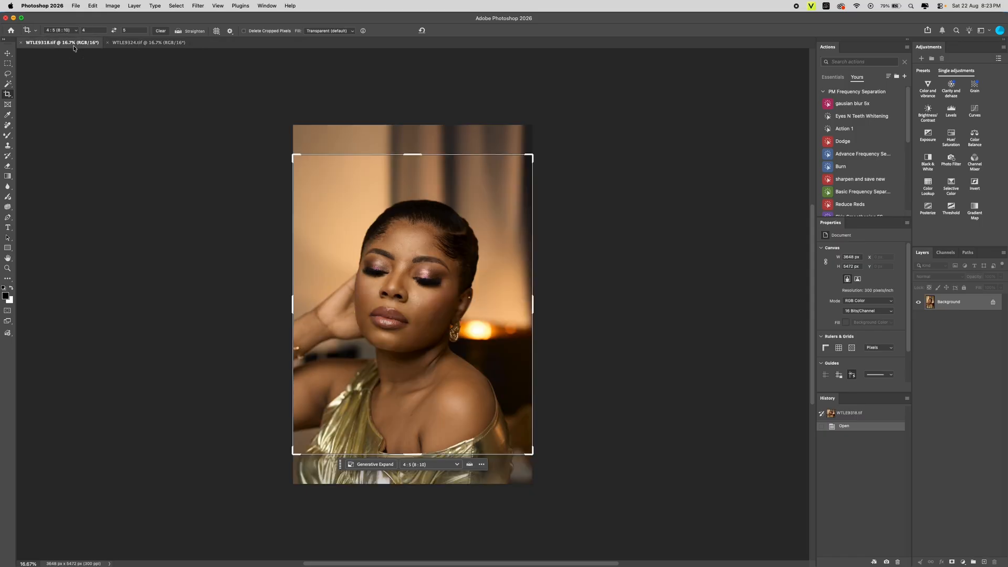
{"action": "key", "text": "ctrl+Tab"}
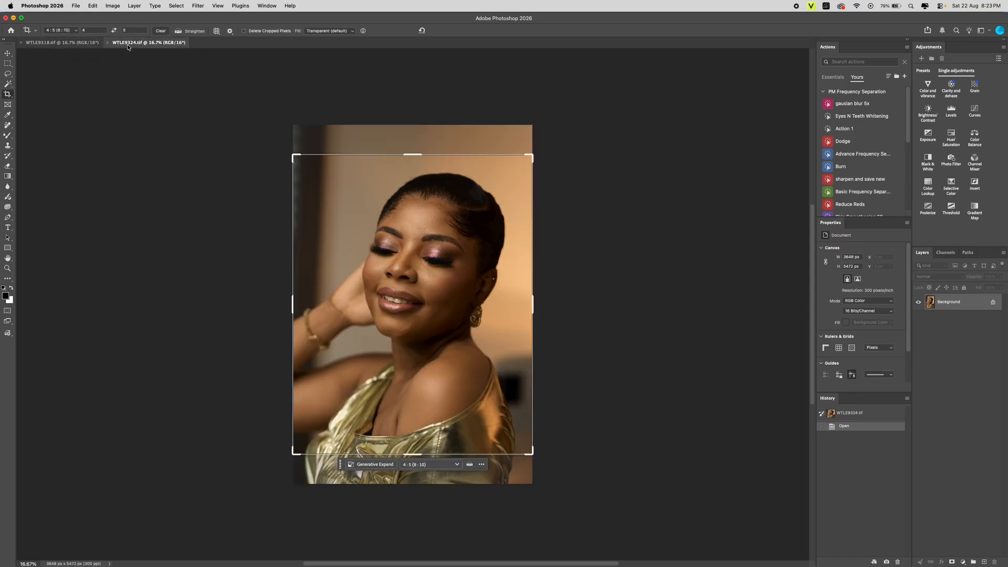
{"action": "left_click", "coordinate": [77, 46]}
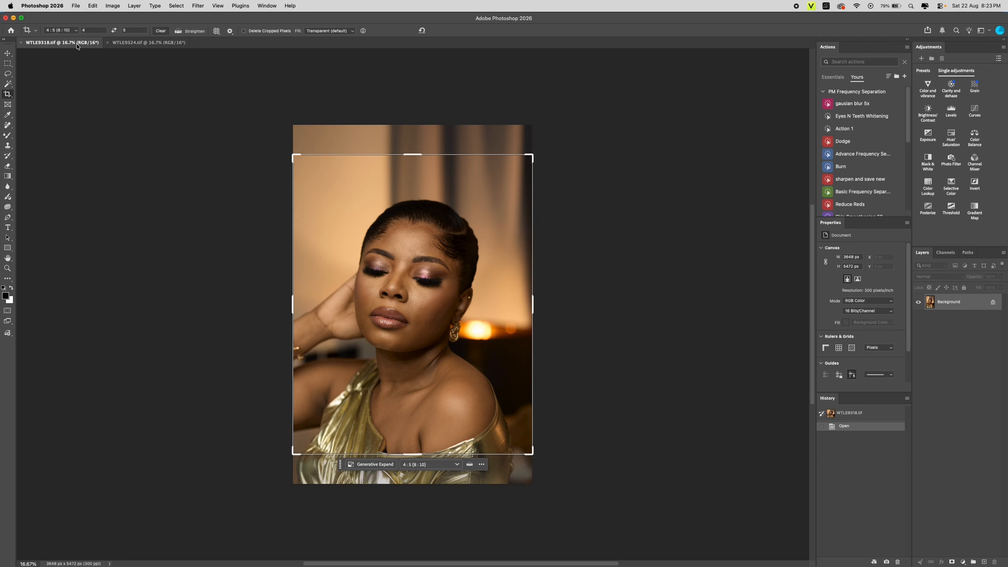
- Crop the portrait to the 4:5 ratio, reframing it to trim the image above the head and below the shoulders
{"action": "left_click", "coordinate": [396, 322]}
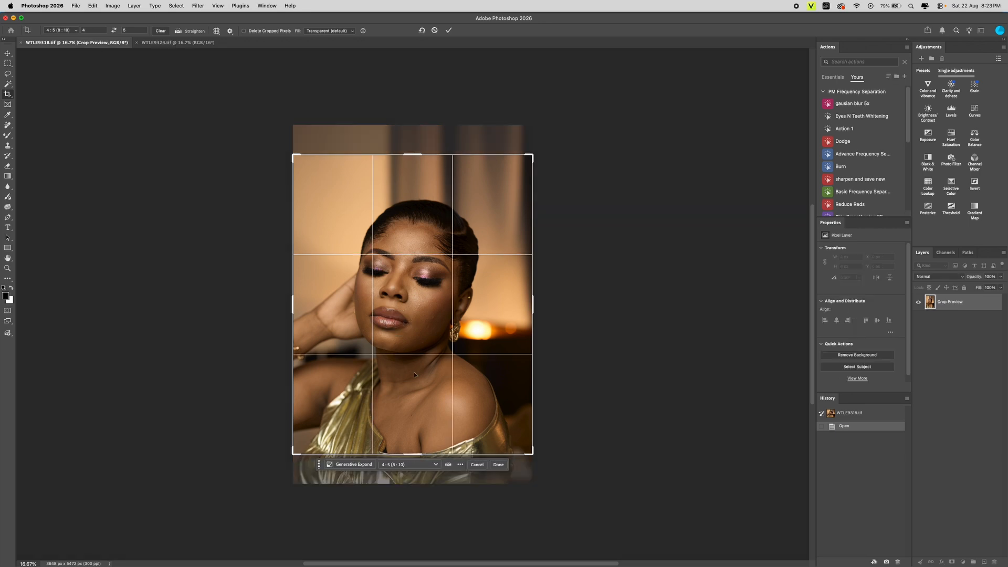
{"action": "left_click_drag", "start_coordinate": [414, 375], "coordinate": [414, 355]}
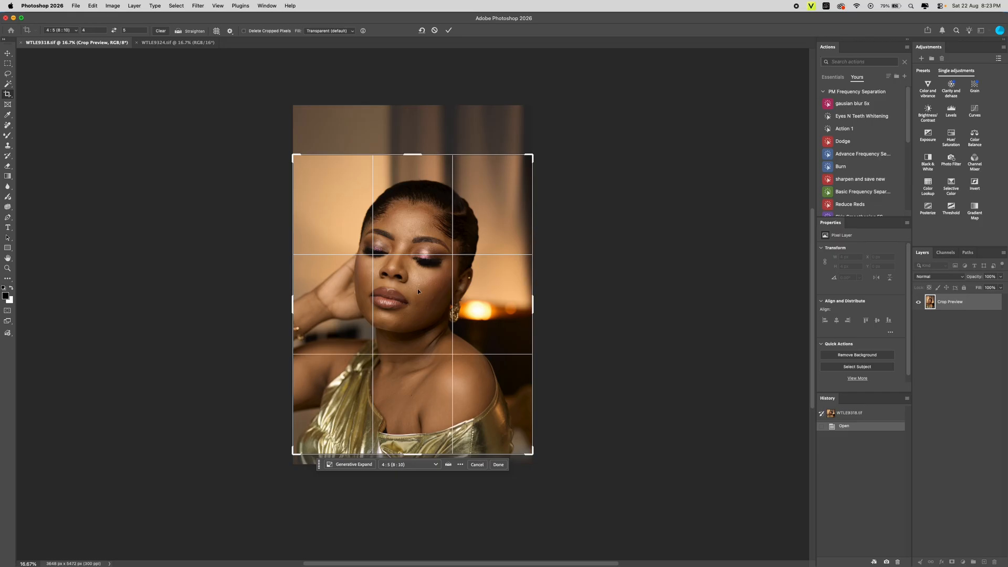
{"action": "key", "text": "Return"}
{"action": "left_click", "coordinate": [418, 289]}
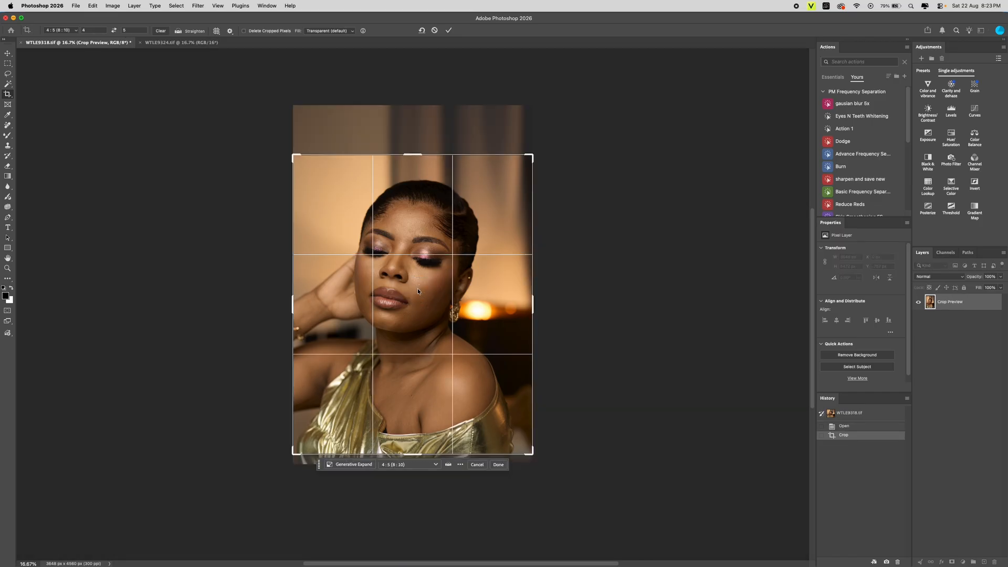
{"action": "left_click_drag", "start_coordinate": [424, 279], "coordinate": [428, 292]}
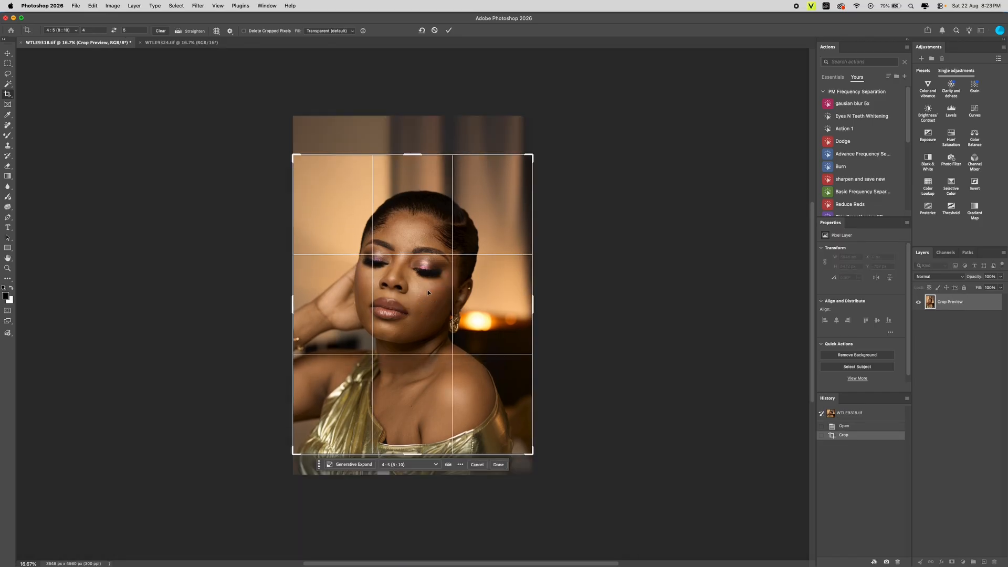
{"action": "key", "text": "Return"}
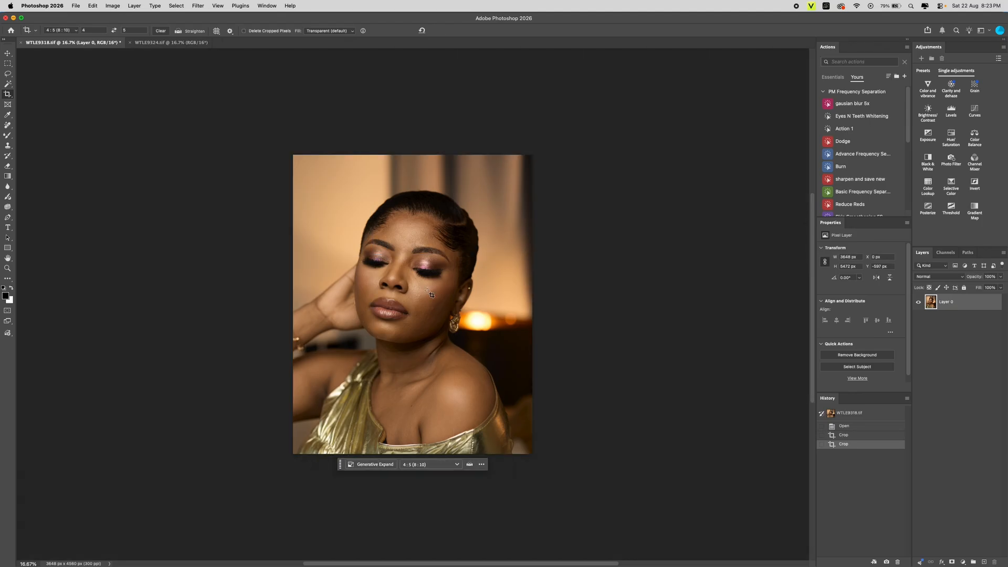
- Open the Liquify filter on Layer 0 and reshape the outline of the hair with a smaller Forward Warp brush
{"action": "scroll", "coordinate": [418, 221], "scroll_direction": "up", "scroll_amount": 1}
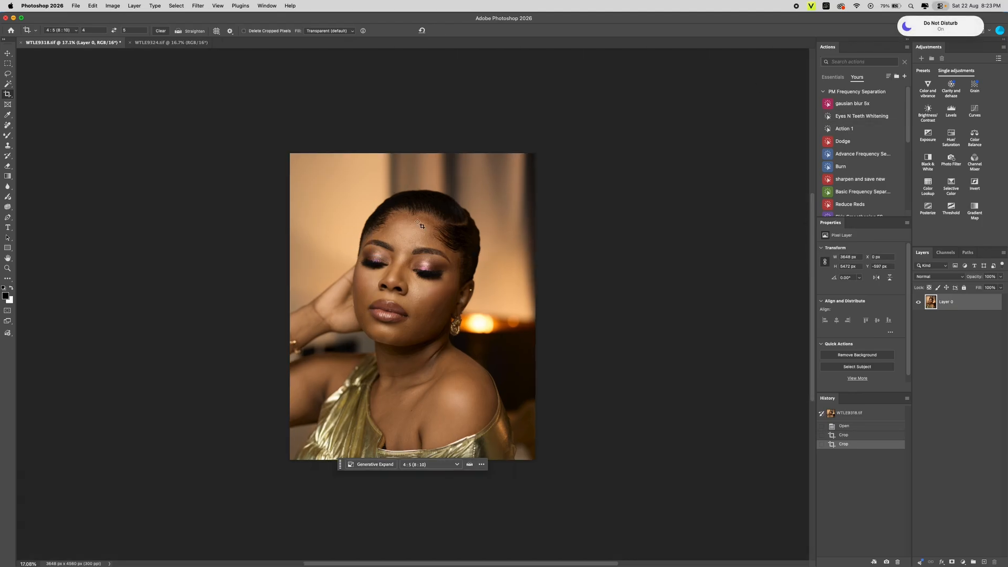
{"action": "scroll", "coordinate": [421, 226], "scroll_direction": "up", "scroll_amount": 3}
{"action": "scroll", "coordinate": [423, 216], "scroll_direction": "down", "scroll_amount": 1}
{"action": "key", "text": "w"}
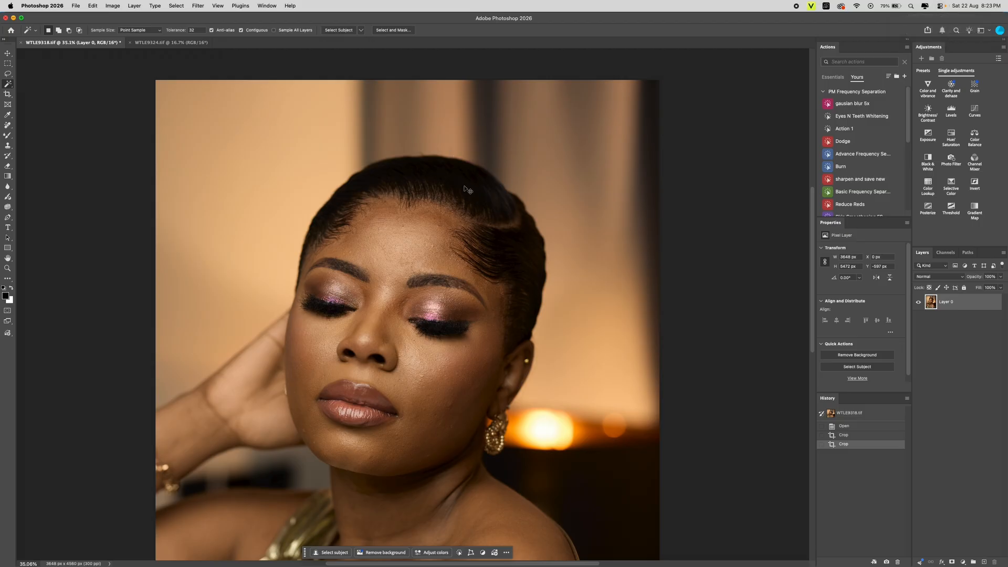
{"action": "left_click", "coordinate": [198, 6]}
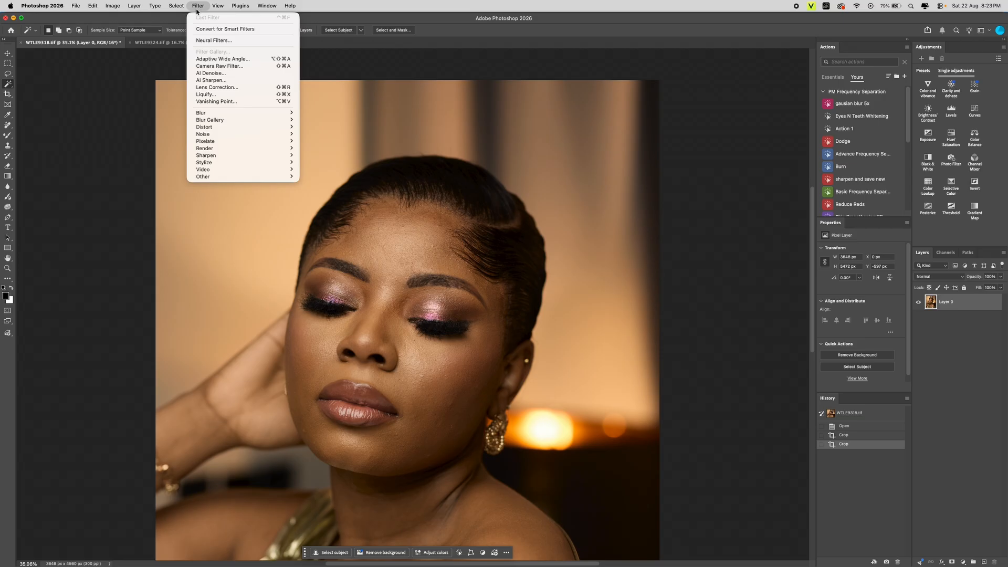
{"action": "left_click", "coordinate": [223, 95]}
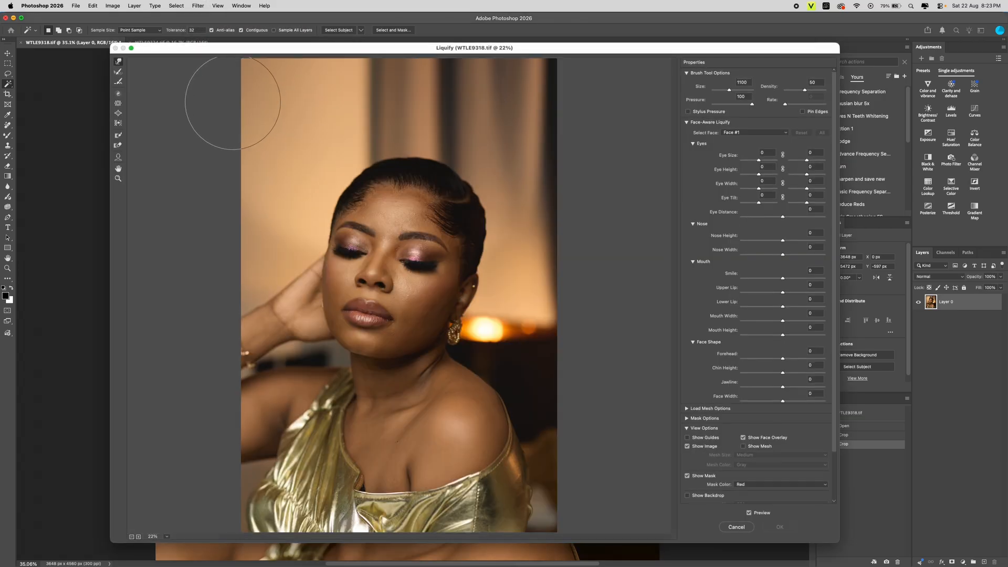
{"action": "scroll", "coordinate": [363, 212], "scroll_direction": "up", "scroll_amount": 5}
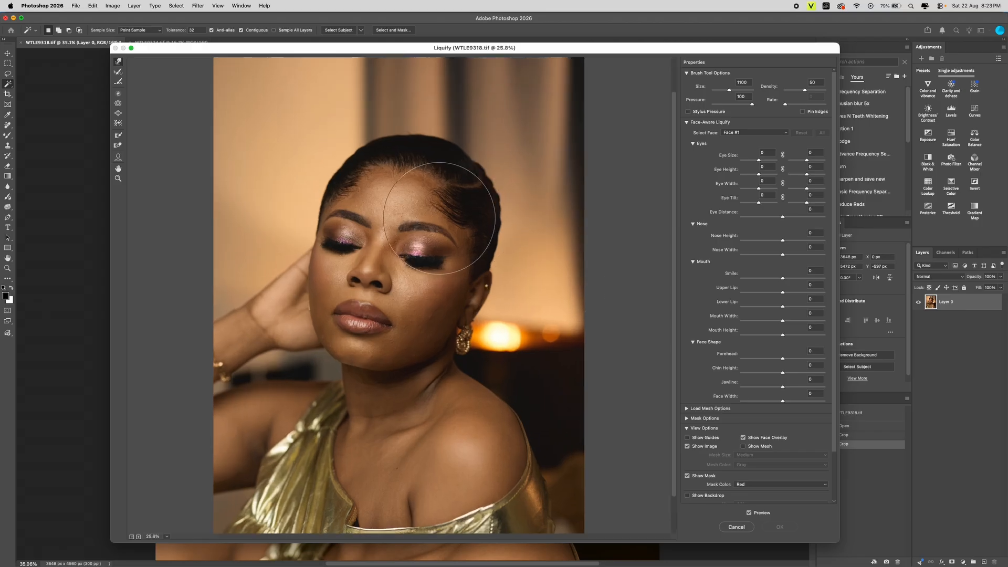
{"action": "left_click_drag", "start_coordinate": [600, 207], "coordinate": [598, 267]}
{"action": "key", "text": "bracketleft"}
{"action": "key", "text": "bracketleft"}
{"action": "key", "text": "bracketleft"}
{"action": "key", "text": "bracketleft"}
{"action": "key", "text": "bracketleft"}
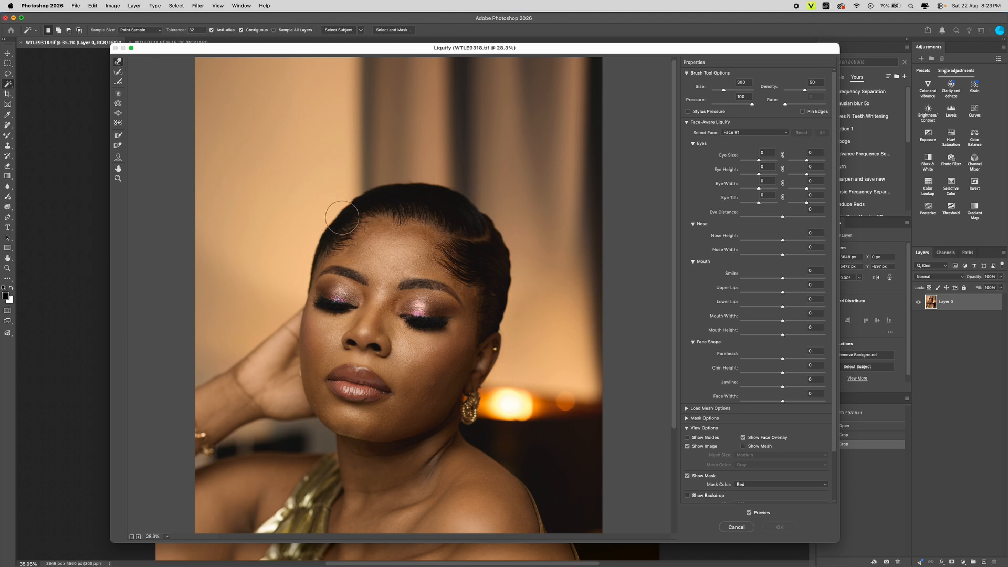
{"action": "key", "text": "bracketleft"}
{"action": "left_click_drag", "start_coordinate": [335, 216], "coordinate": [346, 208]}
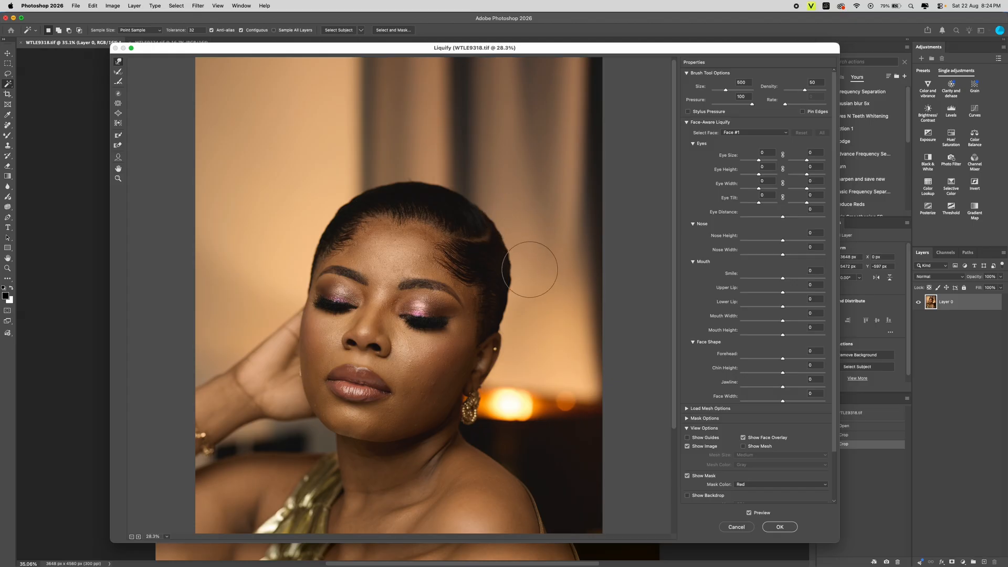
- Slim the face with Face-Aware Liquify using nose width -22, mouth width -24 and jawline -39, and apply the filter
{"action": "key", "text": "bracketleft"}
{"action": "key", "text": "bracketleft"}
{"action": "key", "text": "bracketright"}
{"action": "key", "text": "bracketleft"}
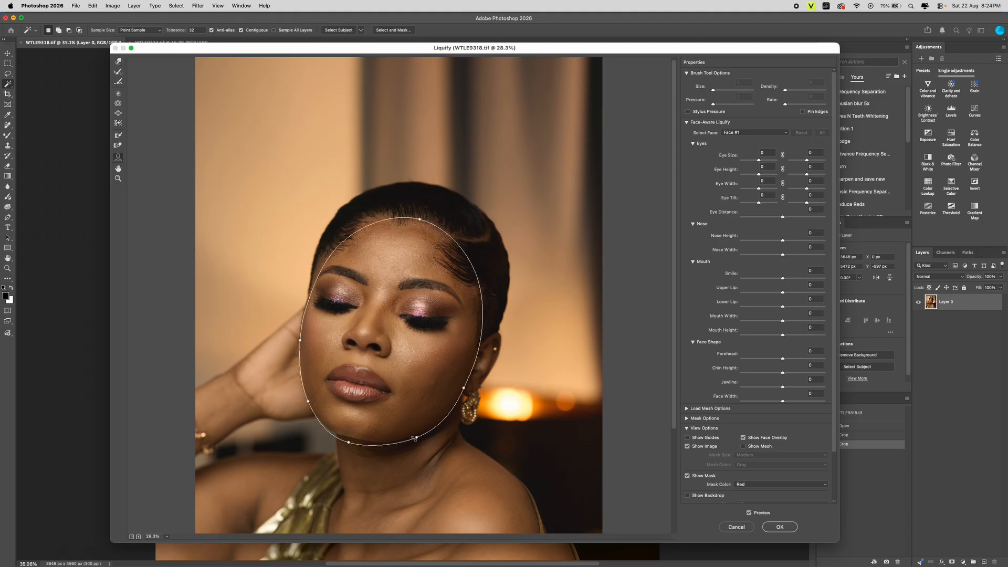
{"action": "left_click_drag", "start_coordinate": [419, 438], "coordinate": [417, 437]}
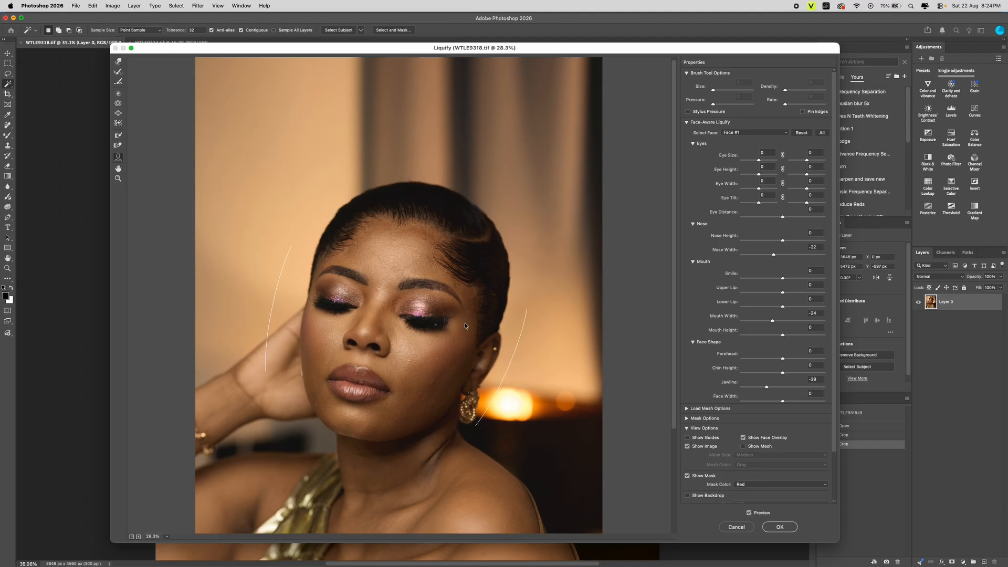
{"action": "key", "text": "Return"}
- Mark the blemishes on the cheeks, chin and forehead with the Remove tool and remove them together
{"action": "key", "text": "z"}
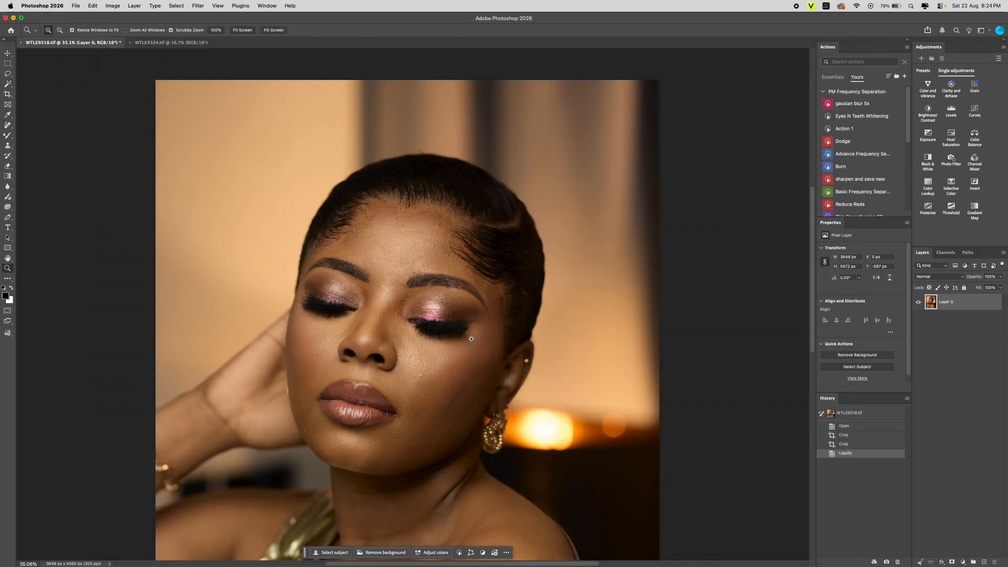
{"action": "left_click_drag", "start_coordinate": [432, 350], "coordinate": [451, 316]}
{"action": "mouse_move", "coordinate": [465, 165]}
{"action": "left_mouse_down"}
{"action": "mouse_move", "coordinate": [455, 167]}
{"action": "mouse_move", "coordinate": [465, 168]}
{"action": "left_mouse_up"}
{"action": "key", "text": "j"}
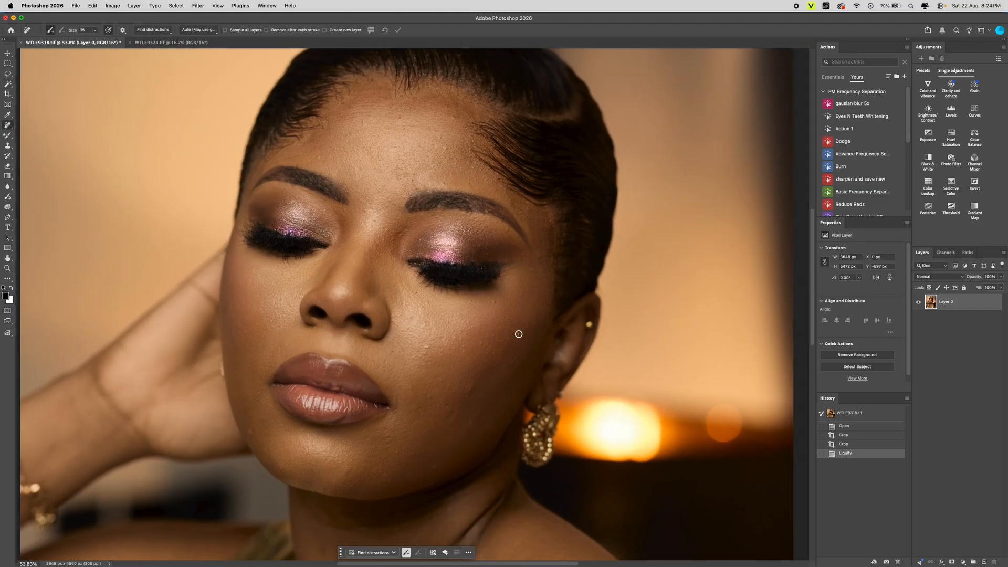
{"action": "left_click", "coordinate": [469, 390]}
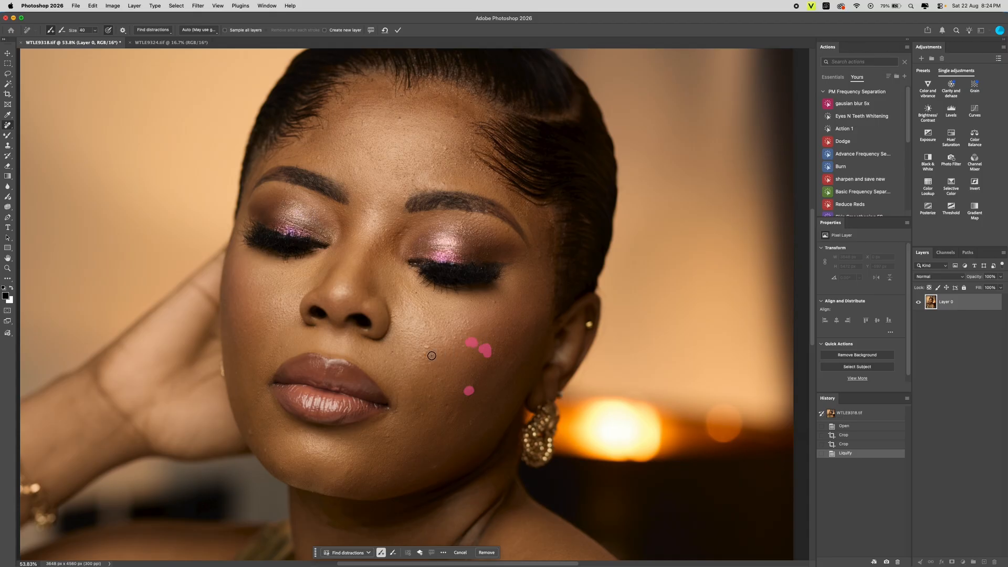
{"action": "left_click_drag", "start_coordinate": [7, 126], "coordinate": [37, 131]}
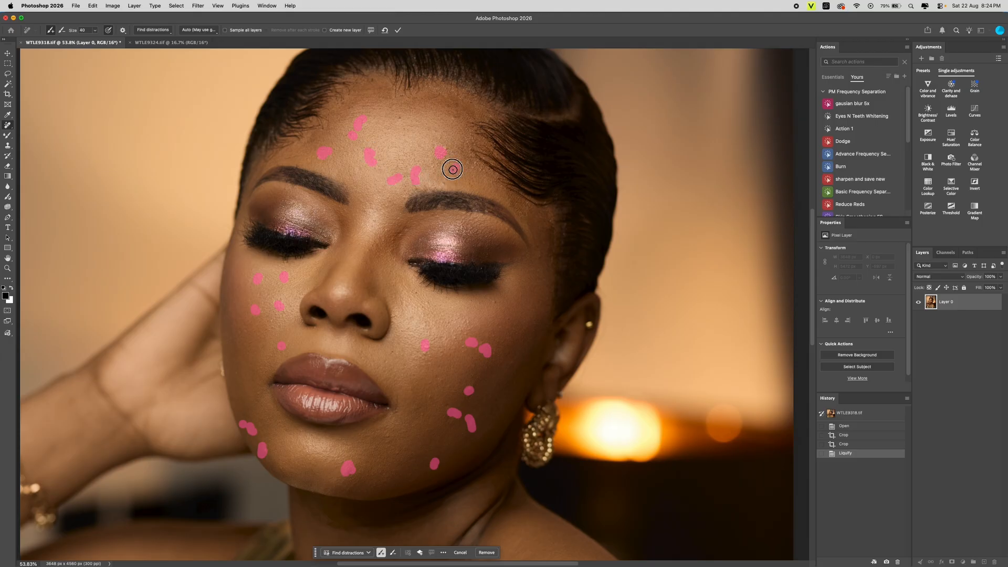
{"action": "key", "text": "Return"}
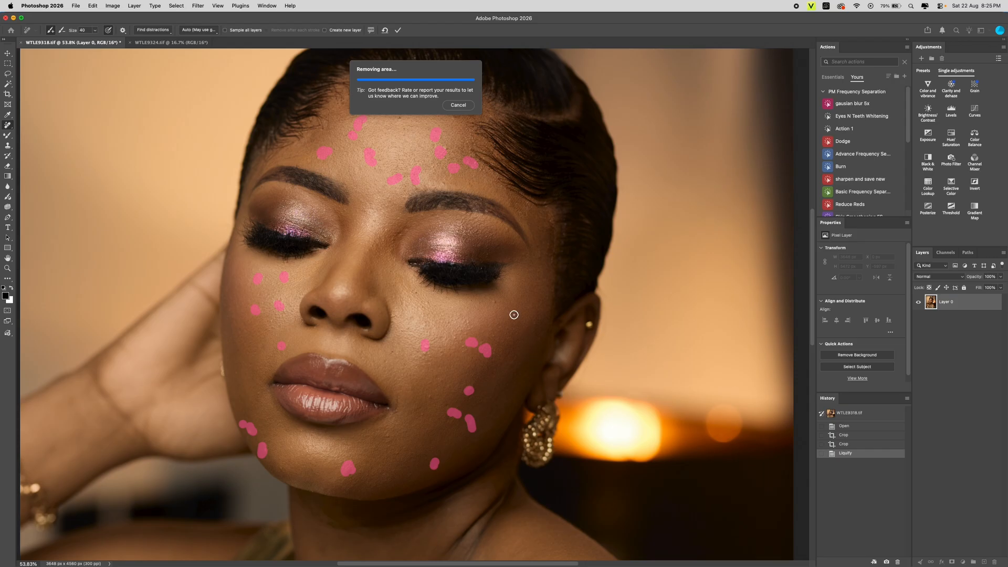
- Duplicate the retouched Layer 0 onto a new layer
{"action": "key", "text": "z"}
{"action": "left_click_drag", "start_coordinate": [515, 282], "coordinate": [398, 317]}
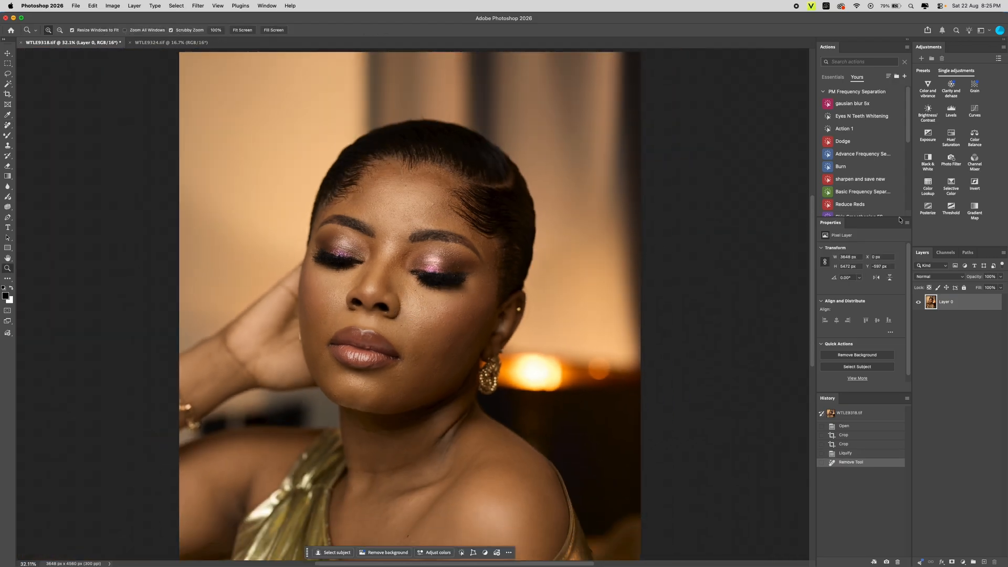
{"action": "key", "text": "j"}
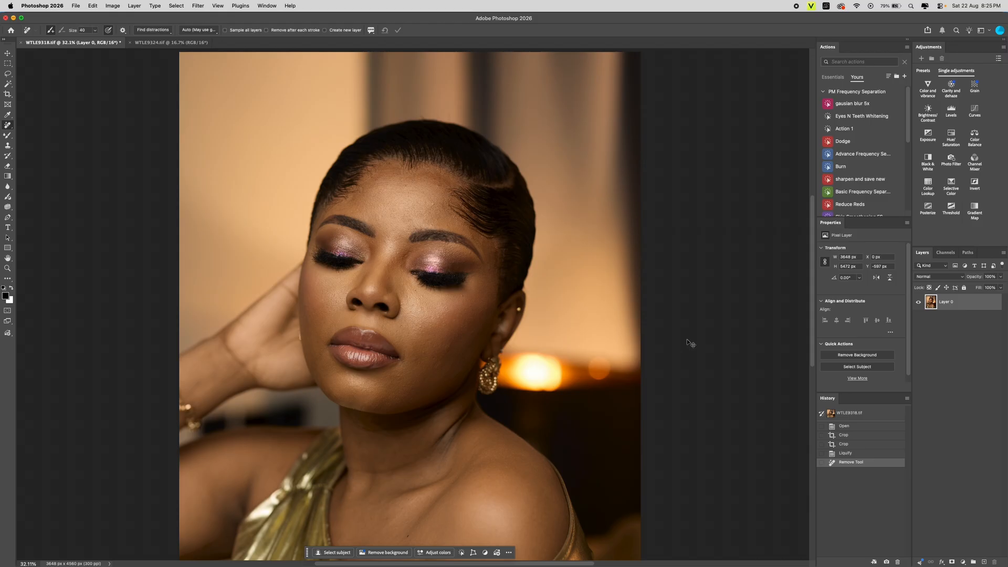
{"action": "key", "text": "super+j"}
{"action": "key", "text": "z"}
{"action": "left_click_drag", "start_coordinate": [568, 306], "coordinate": [753, 280]}
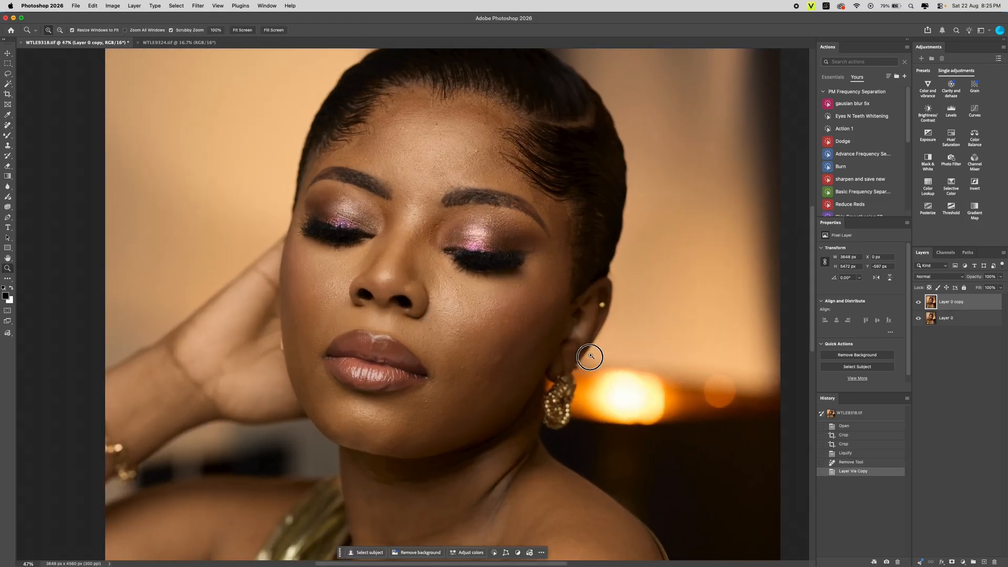
- Run the Advance Frequency Separation action on the duplicate layer, accepting a Gaussian Blur radius of 14.0 pixels
{"action": "left_click_drag", "start_coordinate": [591, 356], "coordinate": [573, 341]}
{"action": "left_click_drag", "start_coordinate": [529, 110], "coordinate": [557, 113]}
{"action": "key", "text": "j"}
{"action": "key", "text": "z"}
{"action": "left_click_drag", "start_coordinate": [540, 196], "coordinate": [520, 198]}
{"action": "key", "text": "j"}
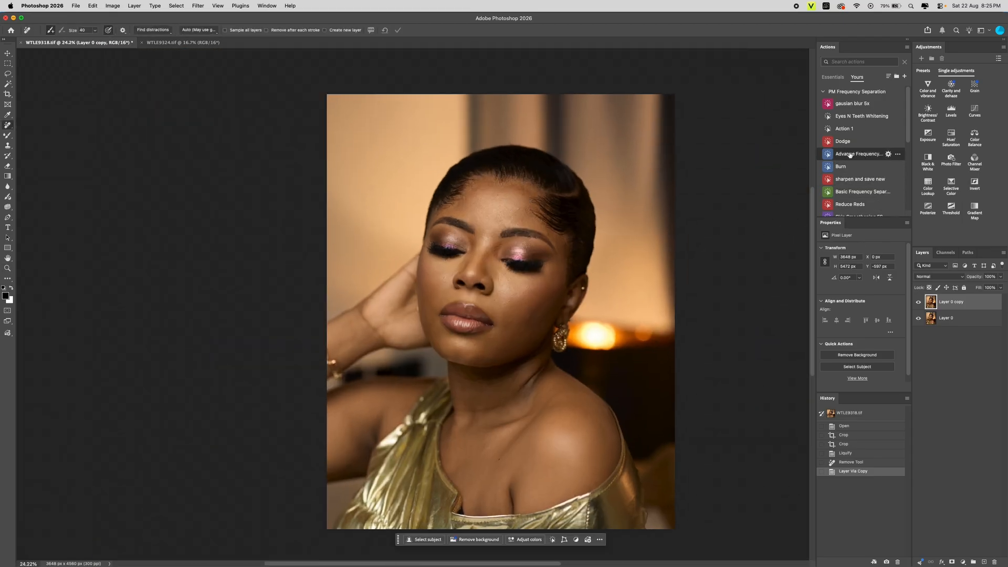
{"action": "left_click", "coordinate": [863, 155]}
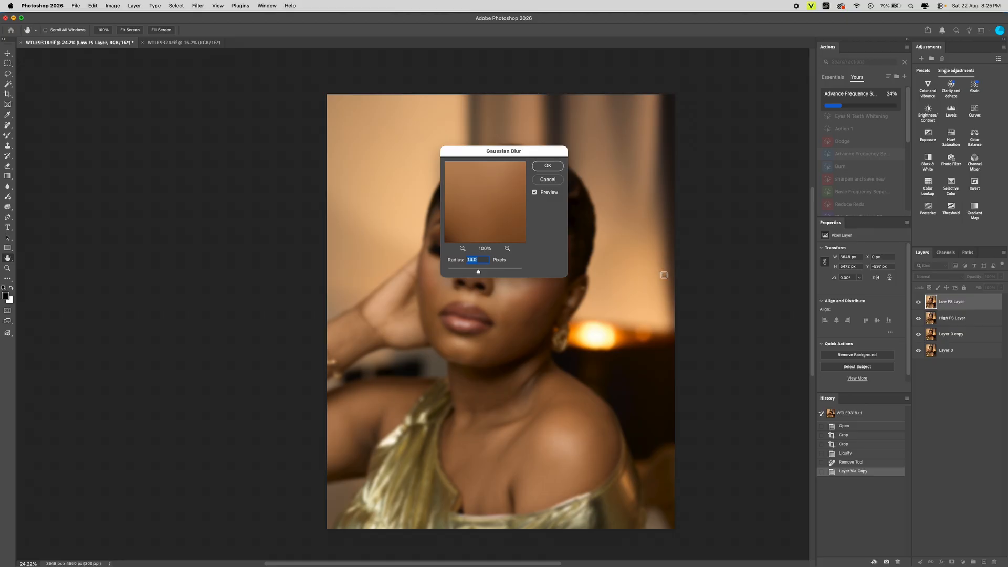
{"action": "key", "text": "Return"}
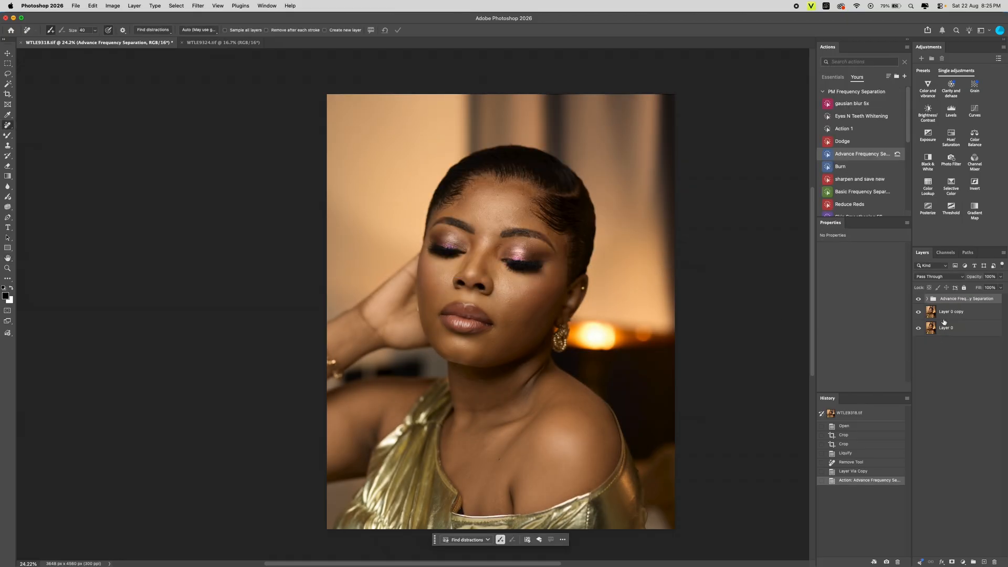
- Select Low FS Layer copy inside the Advance Frequency Separation group and ready the Mixer Brush for the face
{"action": "left_click", "coordinate": [927, 299]}
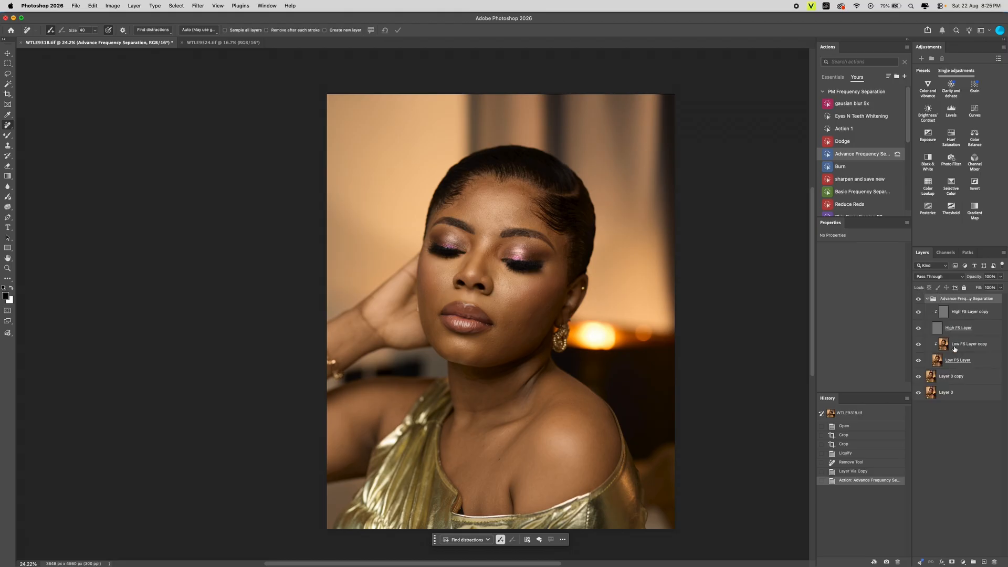
{"action": "left_click", "coordinate": [957, 345]}
{"action": "key", "text": "z"}
{"action": "mouse_move", "coordinate": [568, 335]}
{"action": "left_mouse_down"}
{"action": "mouse_move", "coordinate": [590, 337]}
{"action": "mouse_move", "coordinate": [578, 336]}
{"action": "left_mouse_up"}
{"action": "left_click_drag", "start_coordinate": [474, 231], "coordinate": [458, 228]}
{"action": "left_click_drag", "start_coordinate": [466, 72], "coordinate": [475, 65]}
{"action": "key", "text": "j"}
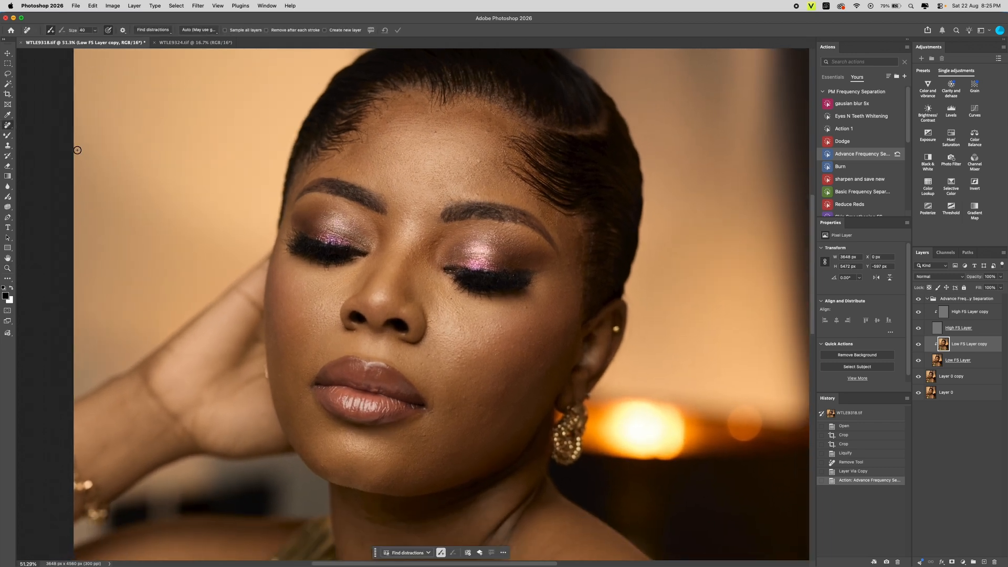
{"action": "right_click", "coordinate": [7, 135]}
{"action": "left_click", "coordinate": [41, 157]}
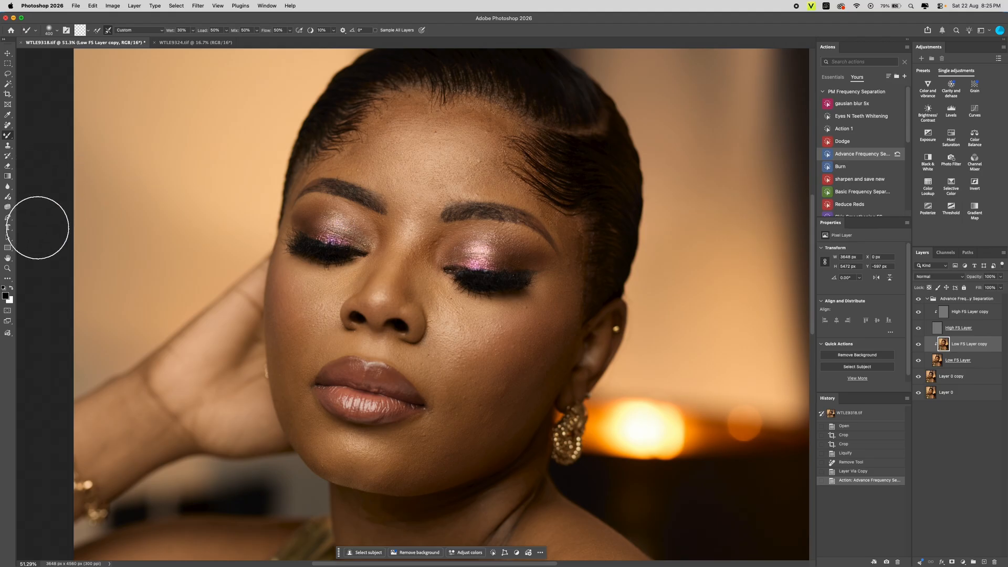
{"action": "key", "text": "bracketright"}
{"action": "key", "text": "bracketleft"}
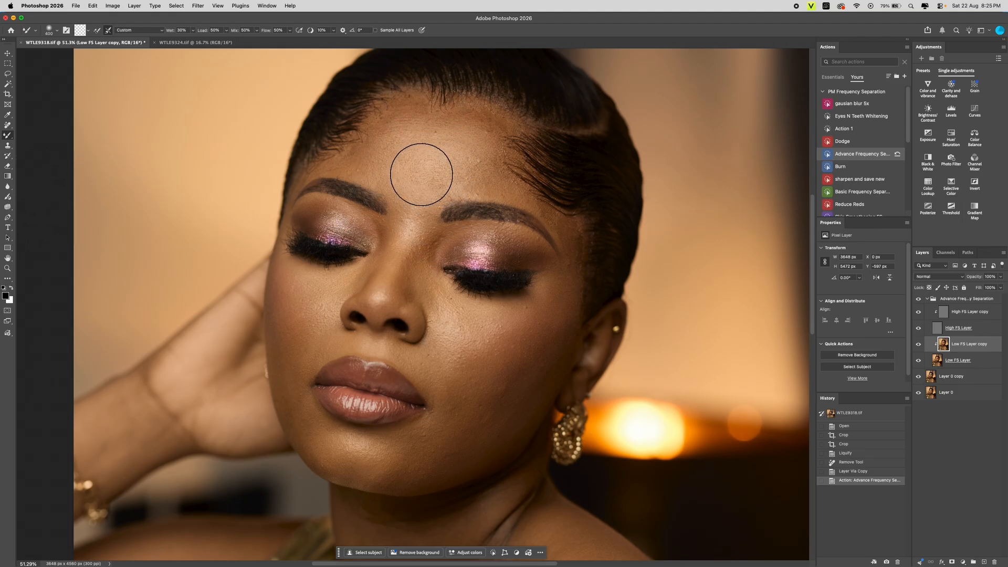
- Blend the skin tones across the middle of the forehead and along the hairline with the Mixer Brush
{"action": "left_click_drag", "start_coordinate": [423, 168], "coordinate": [445, 161]}
{"action": "left_click", "coordinate": [435, 163]}
{"action": "left_click", "coordinate": [428, 163]}
{"action": "left_click", "coordinate": [427, 162]}
{"action": "left_click", "coordinate": [404, 159]}
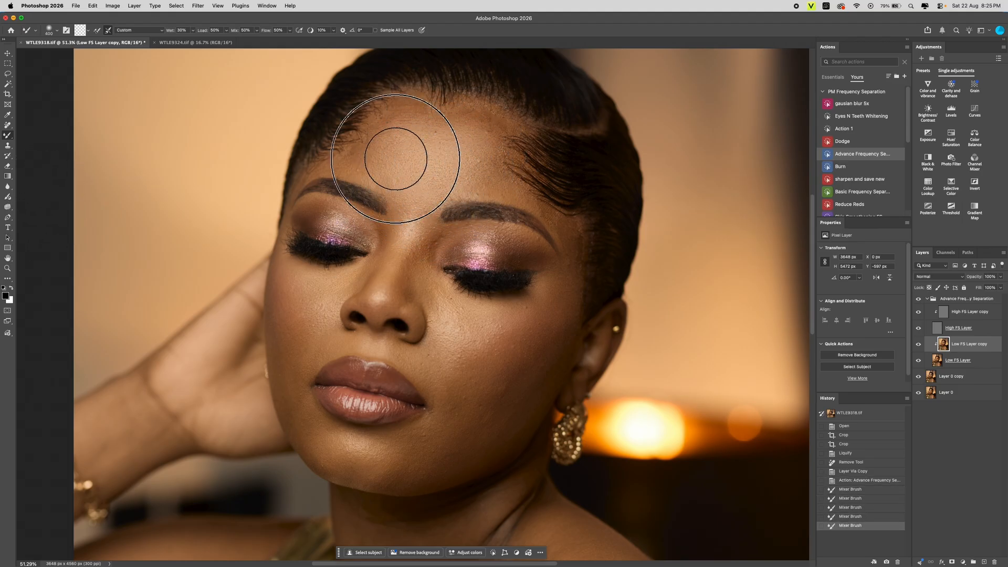
{"action": "left_click", "coordinate": [389, 157]}
{"action": "mouse_move", "coordinate": [378, 161]}
{"action": "left_mouse_down"}
{"action": "mouse_move", "coordinate": [368, 152]}
{"action": "mouse_move", "coordinate": [374, 137]}
{"action": "left_mouse_up"}
{"action": "mouse_move", "coordinate": [386, 131]}
{"action": "left_mouse_down"}
{"action": "mouse_move", "coordinate": [462, 138]}
{"action": "mouse_move", "coordinate": [486, 156]}
{"action": "mouse_move", "coordinate": [474, 123]}
{"action": "mouse_move", "coordinate": [414, 119]}
{"action": "left_mouse_up"}
{"action": "key", "text": "bracketright"}
{"action": "key", "text": "bracketleft"}
{"action": "key", "text": "bracketleft"}
{"action": "left_click", "coordinate": [348, 155]}
- Blend the nose bridge and smooth its transition into the forehead with the Mixer Brush, adjusting the brush size as needed
{"action": "key", "text": "bracketright"}
{"action": "left_click_drag", "start_coordinate": [391, 266], "coordinate": [390, 278]}
{"action": "mouse_move", "coordinate": [390, 282]}
{"action": "left_mouse_down"}
{"action": "mouse_move", "coordinate": [415, 260]}
{"action": "mouse_move", "coordinate": [420, 219]}
{"action": "mouse_move", "coordinate": [444, 221]}
{"action": "mouse_move", "coordinate": [415, 219]}
{"action": "mouse_move", "coordinate": [453, 170]}
{"action": "mouse_move", "coordinate": [483, 160]}
{"action": "mouse_move", "coordinate": [467, 168]}
{"action": "left_mouse_up"}
{"action": "key", "text": "bracketright"}
{"action": "key", "text": "bracketright"}
{"action": "key", "text": "bracketleft"}
{"action": "left_click_drag", "start_coordinate": [454, 176], "coordinate": [423, 207]}
{"action": "mouse_move", "coordinate": [422, 200]}
{"action": "left_mouse_down"}
{"action": "mouse_move", "coordinate": [419, 178]}
{"action": "mouse_move", "coordinate": [372, 153]}
{"action": "left_mouse_up"}
{"action": "key", "text": "bracketright"}
{"action": "mouse_move", "coordinate": [403, 114]}
{"action": "left_mouse_down"}
{"action": "mouse_move", "coordinate": [369, 144]}
{"action": "mouse_move", "coordinate": [430, 166]}
{"action": "mouse_move", "coordinate": [496, 168]}
{"action": "mouse_move", "coordinate": [480, 154]}
{"action": "left_mouse_up"}
{"action": "key", "text": "bracketleft"}
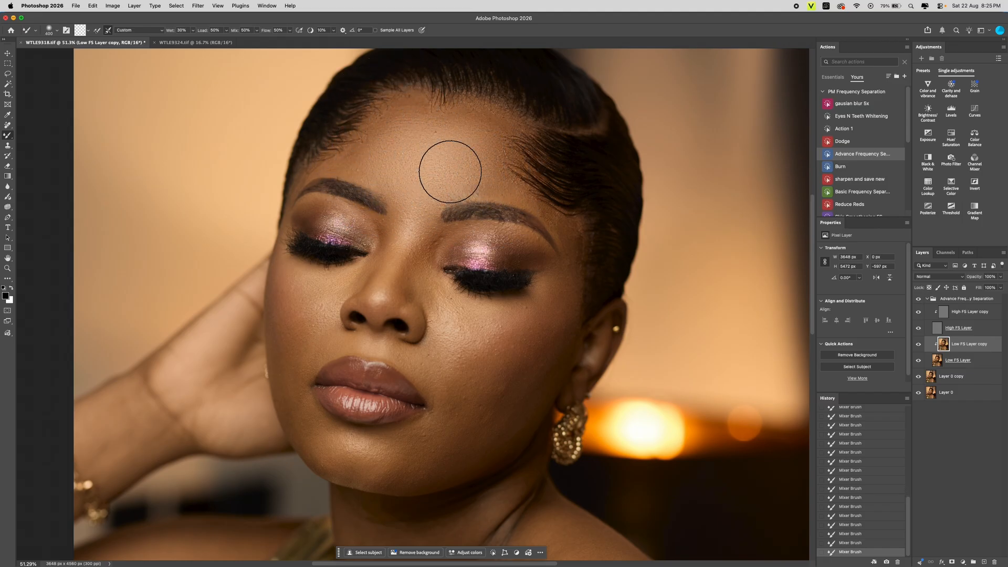
{"action": "key", "text": "bracketleft"}
- Blend the highlights and shadows on the cheek nearest the earring with the Mixer Brush
{"action": "key", "text": "bracketright"}
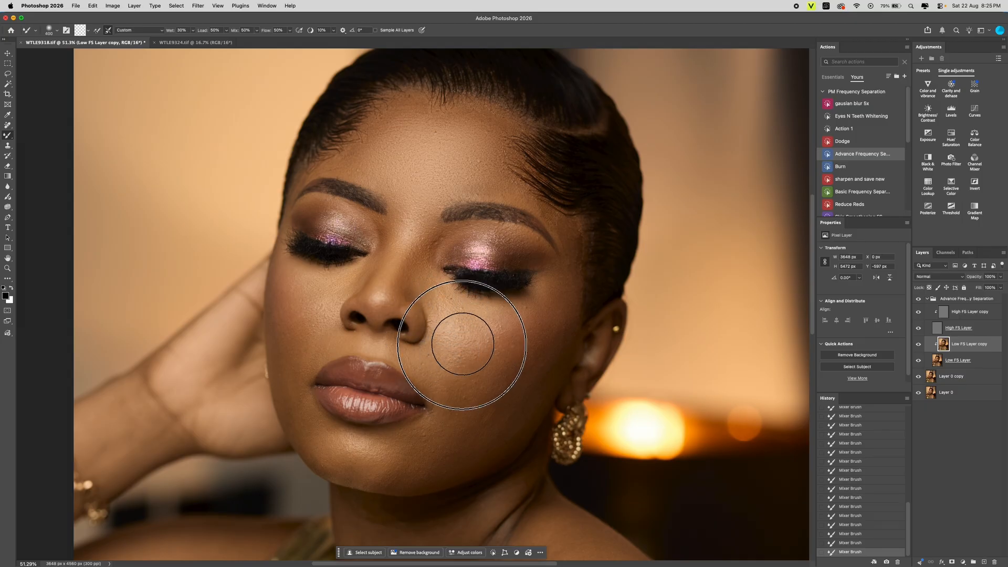
{"action": "key", "text": "bracketright"}
{"action": "key", "text": "bracketleft"}
{"action": "left_click_drag", "start_coordinate": [463, 363], "coordinate": [475, 387]}
{"action": "left_click_drag", "start_coordinate": [525, 336], "coordinate": [483, 405]}
{"action": "key", "text": "bracketleft"}
{"action": "key", "text": "bracketleft"}
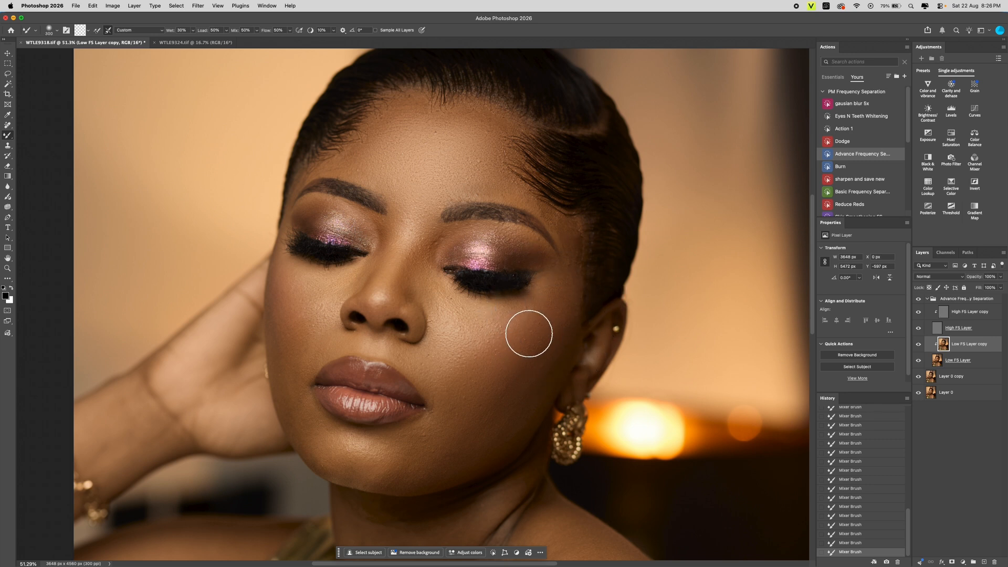
- Blend the skin tones along the chin and jaw and up the cheek nearest the raised hand with the Mixer Brush
{"action": "left_click_drag", "start_coordinate": [403, 470], "coordinate": [346, 462]}
{"action": "key", "text": "bracketleft"}
{"action": "left_click_drag", "start_coordinate": [304, 417], "coordinate": [308, 414]}
{"action": "mouse_move", "coordinate": [284, 350]}
{"action": "left_mouse_down"}
{"action": "mouse_move", "coordinate": [308, 320]}
{"action": "mouse_move", "coordinate": [310, 332]}
{"action": "mouse_move", "coordinate": [302, 283]}
{"action": "mouse_move", "coordinate": [311, 350]}
{"action": "mouse_move", "coordinate": [298, 279]}
{"action": "left_mouse_up"}
{"action": "key", "text": "bracketright"}
{"action": "key", "text": "bracketright"}
{"action": "key", "text": "bracketleft"}
{"action": "key", "text": "bracketright"}
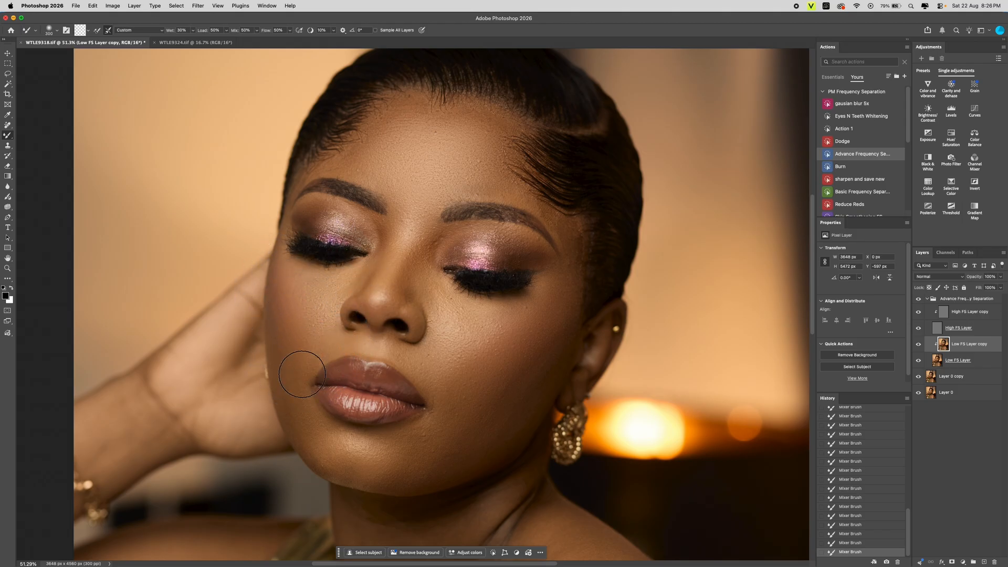
{"action": "left_click_drag", "start_coordinate": [308, 420], "coordinate": [290, 386]}
- Blend the chin below the lips and along the jaw up to the lower cheek nearest the earring with a larger Mixer Brush
{"action": "key", "text": "bracketright"}
{"action": "key", "text": "bracketright"}
{"action": "right_click", "coordinate": [369, 462]}
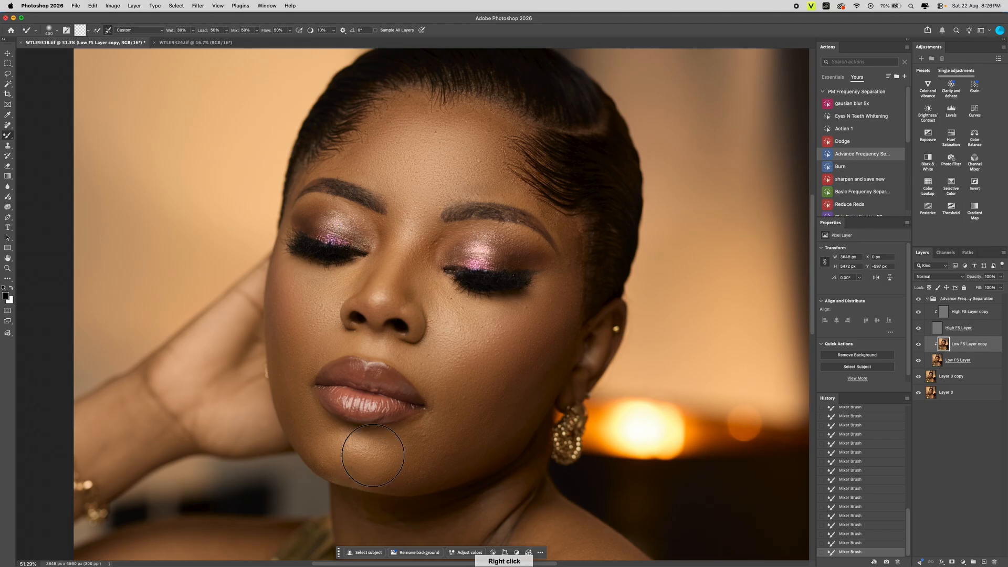
{"action": "left_click_drag", "start_coordinate": [369, 464], "coordinate": [367, 466]}
{"action": "key", "text": "bracketright"}
{"action": "left_click_drag", "start_coordinate": [427, 457], "coordinate": [453, 440]}
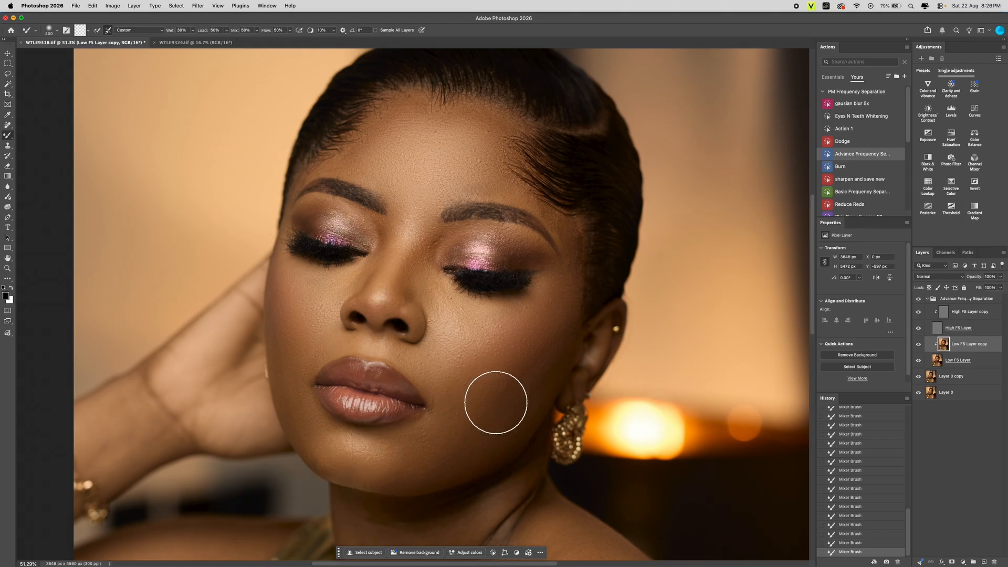
{"action": "left_click_drag", "start_coordinate": [511, 389], "coordinate": [527, 369]}
- Blend the temple beside the slicked hair and the centre and far side of the forehead with the Mixer Brush
{"action": "key", "text": "bracketleft"}
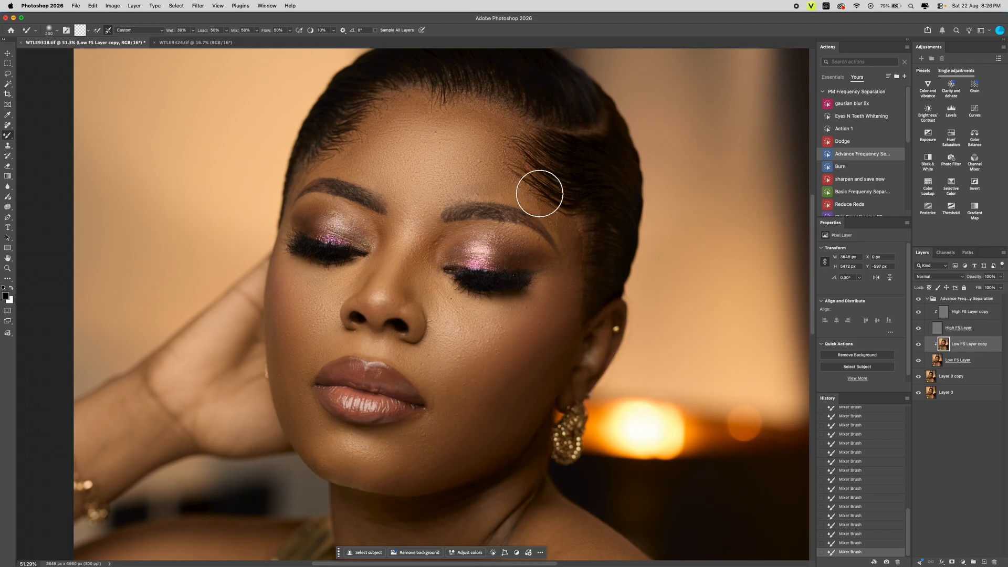
{"action": "key", "text": "bracketleft"}
{"action": "left_click_drag", "start_coordinate": [536, 199], "coordinate": [549, 204]}
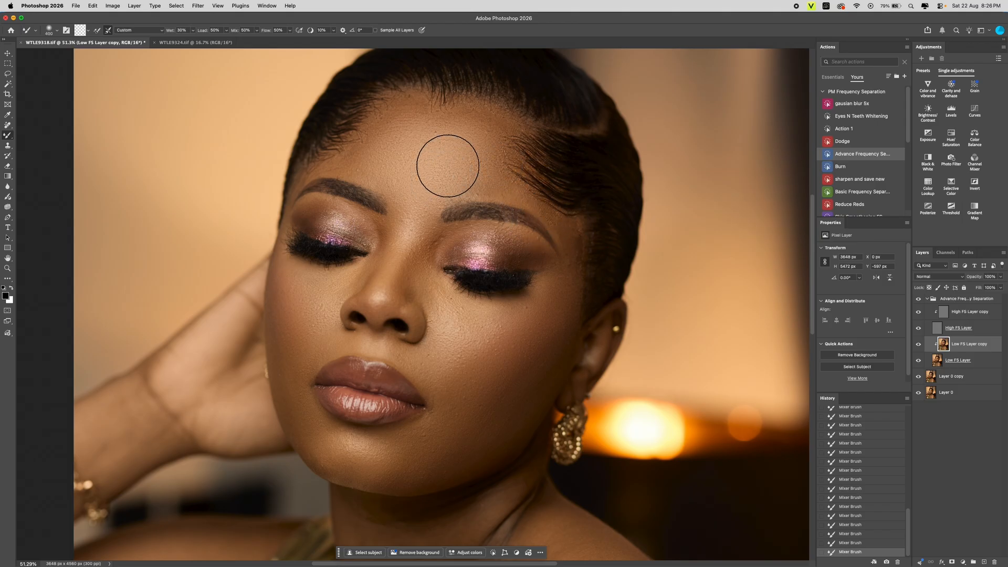
{"action": "left_click_drag", "start_coordinate": [448, 166], "coordinate": [446, 162]}
{"action": "key", "text": "bracketleft"}
{"action": "key", "text": "bracketleft"}
{"action": "left_click_drag", "start_coordinate": [382, 160], "coordinate": [387, 175]}
{"action": "key", "text": "bracketright"}
{"action": "mouse_move", "coordinate": [383, 134]}
{"action": "left_mouse_down"}
{"action": "mouse_move", "coordinate": [395, 123]}
{"action": "mouse_move", "coordinate": [397, 132]}
{"action": "left_mouse_up"}
{"action": "left_click_drag", "start_coordinate": [412, 174], "coordinate": [422, 175]}
- Blend the nose bridge and the skin beside the nose below the inner eye with a smaller Mixer Brush
{"action": "key", "text": "bracketleft"}
{"action": "key", "text": "bracketleft"}
{"action": "key", "text": "bracketleft"}
{"action": "mouse_move", "coordinate": [396, 265]}
{"action": "left_mouse_down"}
{"action": "mouse_move", "coordinate": [390, 278]}
{"action": "mouse_move", "coordinate": [419, 265]}
{"action": "left_mouse_up"}
{"action": "key", "text": "bracketleft"}
{"action": "left_click_drag", "start_coordinate": [445, 309], "coordinate": [453, 321]}
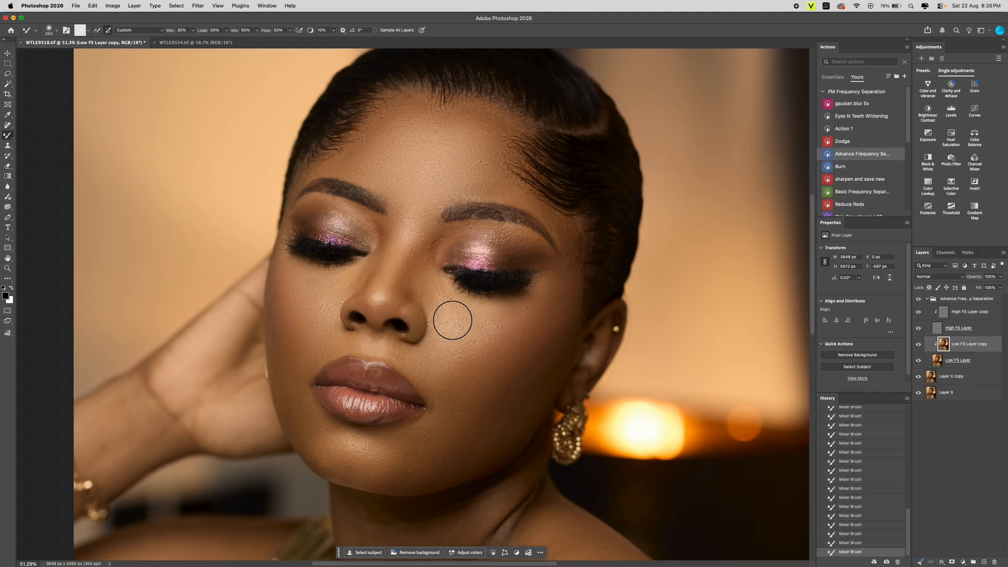
- Smooth the tones from beside the mouth across the cheek nearest the earring
{"action": "key", "text": "bracketleft"}
{"action": "mouse_move", "coordinate": [459, 366]}
{"action": "left_mouse_down"}
{"action": "mouse_move", "coordinate": [466, 359]}
{"action": "mouse_move", "coordinate": [451, 372]}
{"action": "mouse_move", "coordinate": [481, 351]}
{"action": "left_mouse_up"}
{"action": "key", "text": "bracketright"}
{"action": "mouse_move", "coordinate": [496, 392]}
{"action": "left_mouse_down"}
{"action": "mouse_move", "coordinate": [535, 365]}
{"action": "mouse_move", "coordinate": [476, 438]}
{"action": "mouse_move", "coordinate": [403, 474]}
{"action": "mouse_move", "coordinate": [512, 381]}
{"action": "mouse_move", "coordinate": [530, 349]}
{"action": "left_mouse_up"}
- Blend the temple beside the outer eye and the skin above the brow on the earring side with the Mixer Brush
{"action": "key", "text": "bracketleft"}
{"action": "key", "text": "bracketleft"}
{"action": "key", "text": "bracketleft"}
{"action": "key", "text": "bracketleft"}
{"action": "mouse_move", "coordinate": [569, 273]}
{"action": "left_mouse_down"}
{"action": "mouse_move", "coordinate": [581, 243]}
{"action": "mouse_move", "coordinate": [569, 227]}
{"action": "left_mouse_up"}
{"action": "key", "text": "bracketright"}
{"action": "left_click_drag", "start_coordinate": [554, 191], "coordinate": [521, 190]}
- Blend the upper forehead below the hairline, undo the last stroke and rework the forehead with a resized Mixer Brush
{"action": "key", "text": "bracketright"}
{"action": "key", "text": "bracketright"}
{"action": "mouse_move", "coordinate": [499, 144]}
{"action": "left_mouse_down"}
{"action": "mouse_move", "coordinate": [489, 136]}
{"action": "mouse_move", "coordinate": [498, 157]}
{"action": "left_mouse_up"}
{"action": "mouse_move", "coordinate": [462, 127]}
{"action": "left_mouse_down"}
{"action": "mouse_move", "coordinate": [433, 182]}
{"action": "mouse_move", "coordinate": [387, 141]}
{"action": "mouse_move", "coordinate": [389, 129]}
{"action": "mouse_move", "coordinate": [415, 121]}
{"action": "left_mouse_up"}
{"action": "key", "text": "super+z"}
{"action": "key", "text": "bracketleft"}
{"action": "key", "text": "bracketright"}
{"action": "key", "text": "bracketleft"}
{"action": "mouse_move", "coordinate": [361, 140]}
{"action": "left_mouse_down"}
{"action": "mouse_move", "coordinate": [347, 154]}
{"action": "mouse_move", "coordinate": [414, 108]}
{"action": "mouse_move", "coordinate": [488, 141]}
{"action": "mouse_move", "coordinate": [458, 147]}
{"action": "left_mouse_up"}
{"action": "key", "text": "bracketright"}
{"action": "key", "text": "bracketleft"}
- Blend the skin around the nose bridge, both eyelids and the inner under-eye with a small Mixer Brush
{"action": "key", "text": "bracketleft"}
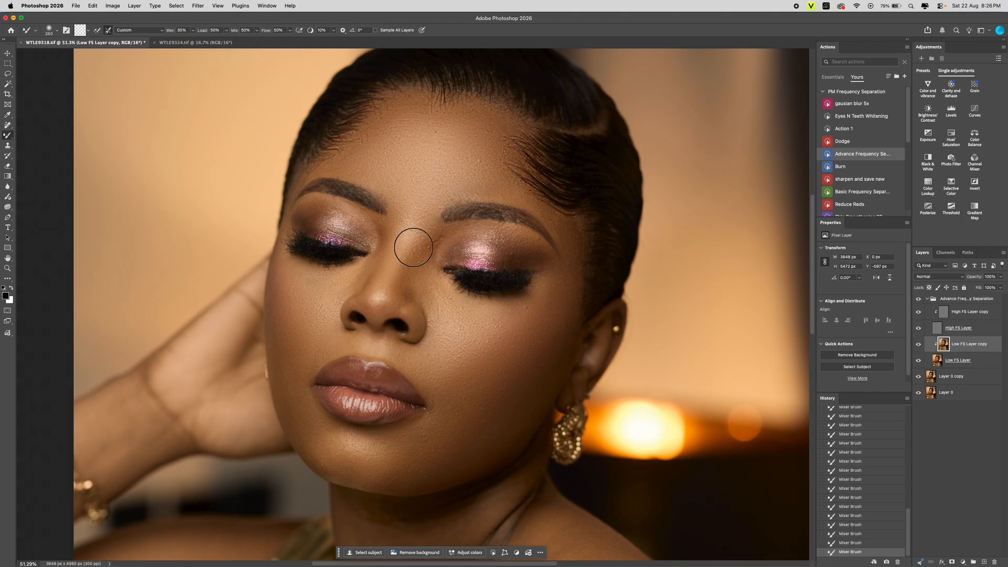
{"action": "key", "text": "bracketleft"}
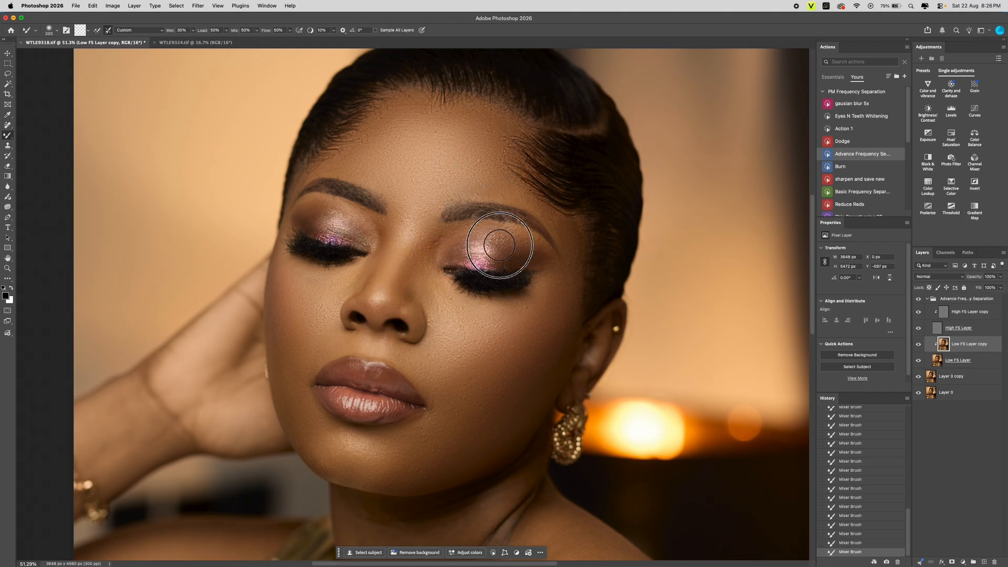
{"action": "mouse_move", "coordinate": [499, 245]}
{"action": "left_mouse_down"}
{"action": "mouse_move", "coordinate": [481, 252]}
{"action": "mouse_move", "coordinate": [496, 251]}
{"action": "left_mouse_up"}
{"action": "key", "text": "bracketleft"}
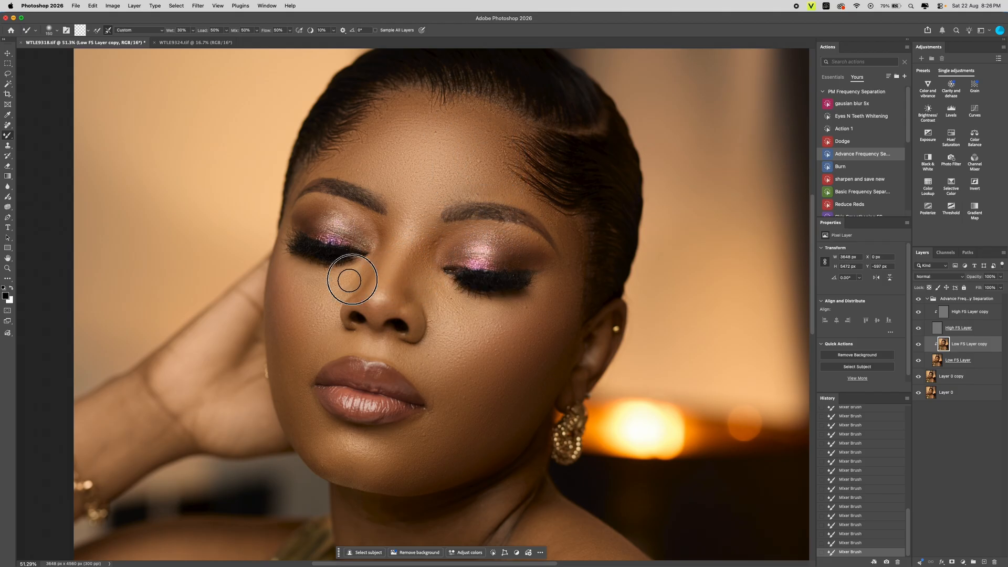
{"action": "key", "text": "bracketright"}
{"action": "key", "text": "bracketright"}
{"action": "key", "text": "bracketright"}
{"action": "key", "text": "bracketright"}
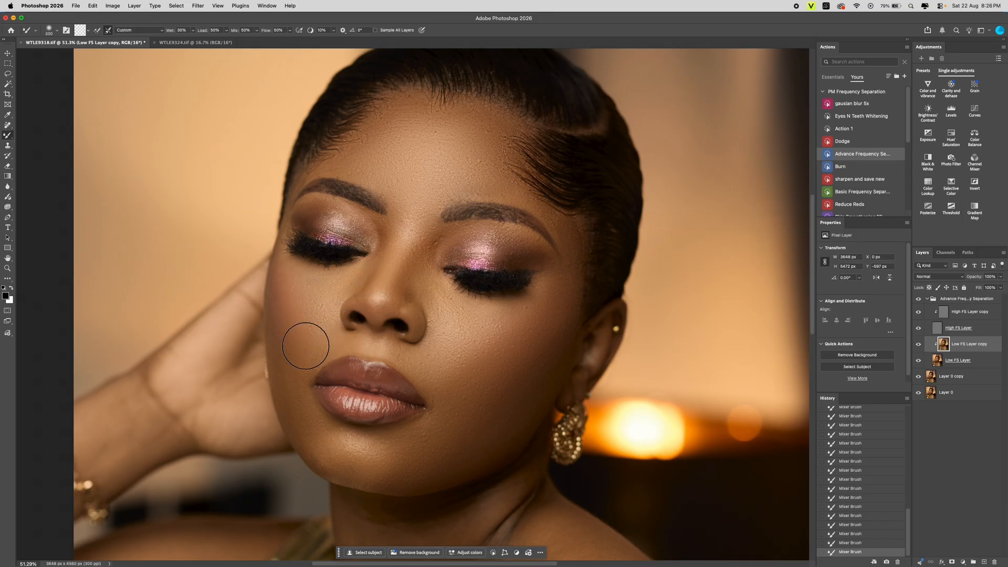
{"action": "mouse_move", "coordinate": [337, 226]}
{"action": "left_mouse_down"}
{"action": "mouse_move", "coordinate": [341, 214]}
{"action": "mouse_move", "coordinate": [356, 225]}
{"action": "left_mouse_up"}
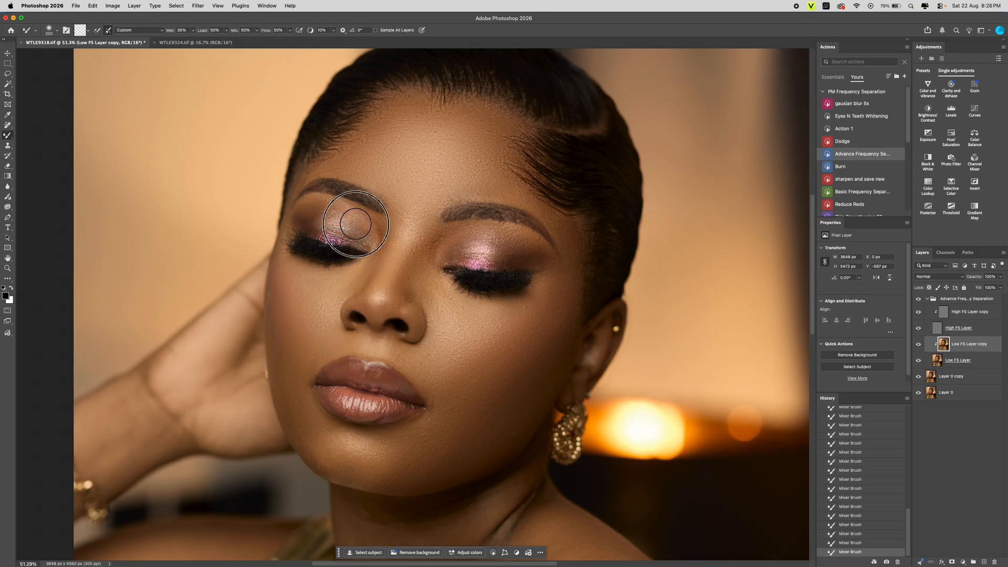
- Blend the cheek nearest the hand, the chin and the opposite jaw and cheek with a larger Mixer Brush
{"action": "key", "text": "bracketright"}
{"action": "mouse_move", "coordinate": [295, 352]}
{"action": "left_mouse_down"}
{"action": "mouse_move", "coordinate": [298, 369]}
{"action": "mouse_move", "coordinate": [293, 354]}
{"action": "left_mouse_up"}
{"action": "key", "text": "bracketright"}
{"action": "key", "text": "bracketright"}
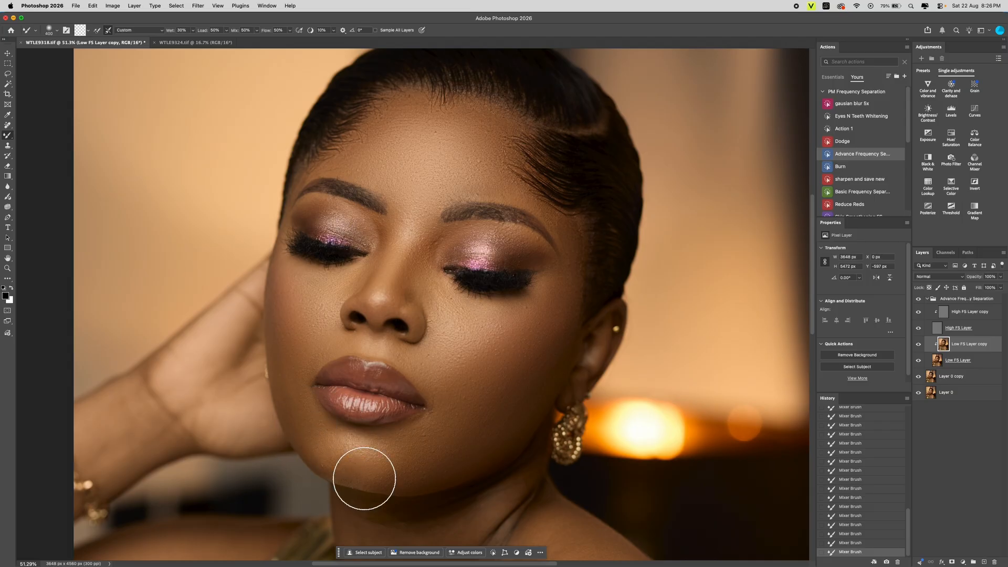
{"action": "mouse_move", "coordinate": [359, 474]}
{"action": "left_mouse_down"}
{"action": "mouse_move", "coordinate": [370, 467]}
{"action": "mouse_move", "coordinate": [351, 461]}
{"action": "left_mouse_up"}
{"action": "left_click_drag", "start_coordinate": [417, 452], "coordinate": [457, 419]}
{"action": "mouse_move", "coordinate": [489, 390]}
{"action": "left_mouse_down"}
{"action": "mouse_move", "coordinate": [479, 394]}
{"action": "mouse_move", "coordinate": [541, 322]}
{"action": "mouse_move", "coordinate": [512, 321]}
{"action": "left_mouse_up"}
- Smooth the temple on the earring side and the forehead with the Mixer Brush, adjusting the brush size as needed
{"action": "key", "text": "bracketleft"}
{"action": "key", "text": "bracketright"}
{"action": "key", "text": "bracketleft"}
{"action": "key", "text": "bracketleft"}
{"action": "mouse_move", "coordinate": [572, 248]}
{"action": "left_mouse_down"}
{"action": "mouse_move", "coordinate": [580, 261]}
{"action": "mouse_move", "coordinate": [569, 225]}
{"action": "left_mouse_up"}
{"action": "key", "text": "bracketright"}
{"action": "key", "text": "bracketright"}
{"action": "key", "text": "bracketleft"}
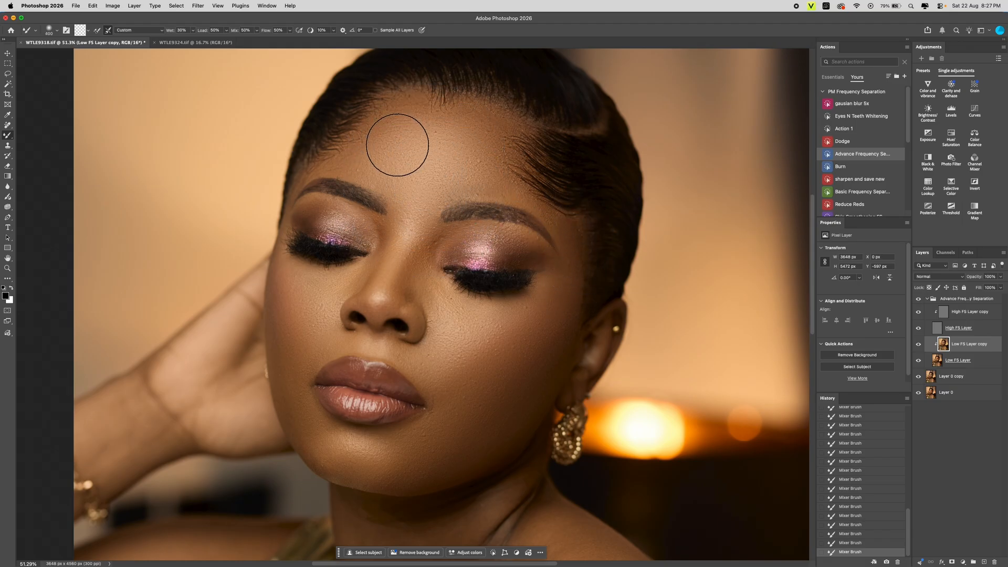
- Blend the skin tones on the raised forearm near the bracelet with the Mixer Brush
{"action": "mouse_move", "coordinate": [456, 265]}
{"action": "left_mouse_down"}
{"action": "mouse_move", "coordinate": [593, 107]}
{"action": "mouse_move", "coordinate": [641, 75]}
{"action": "left_mouse_up"}
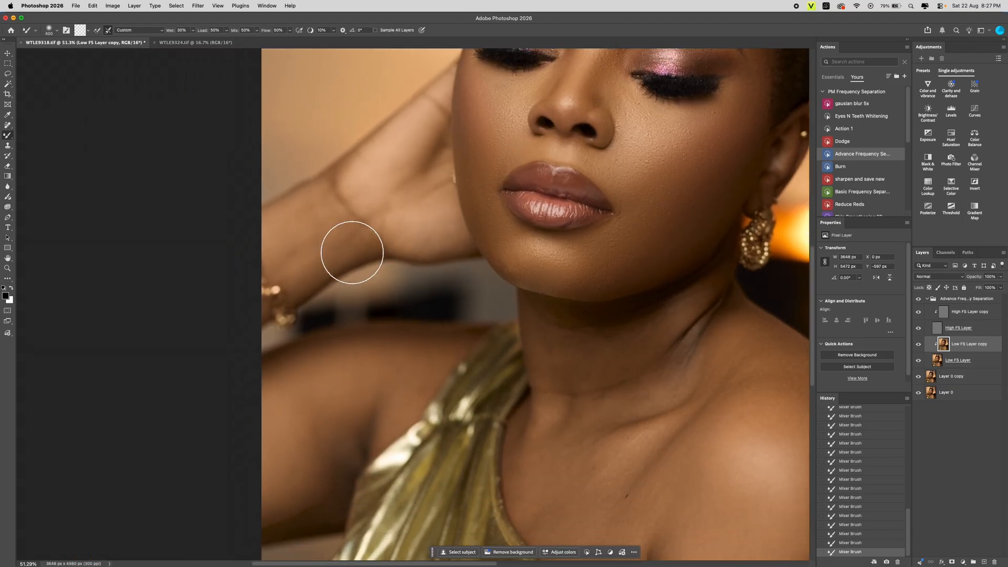
{"action": "key", "text": "bracketright"}
{"action": "key", "text": "bracketleft"}
{"action": "key", "text": "bracketleft"}
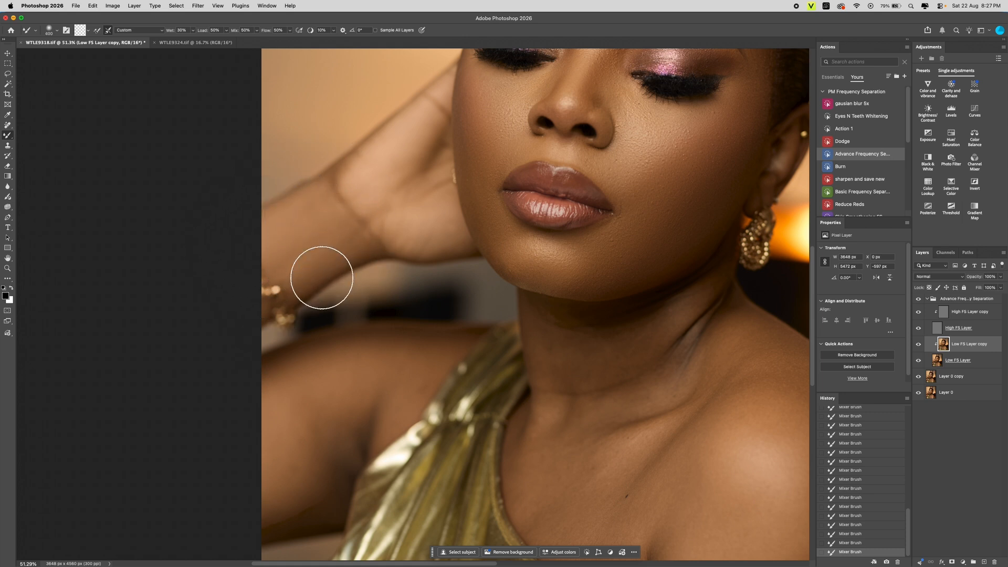
- Smooth the shadows and highlights on the upper arm beside the gold dress with a larger Mixer Brush
{"action": "key", "text": "bracketright"}
{"action": "key", "text": "bracketright"}
{"action": "key", "text": "bracketright"}
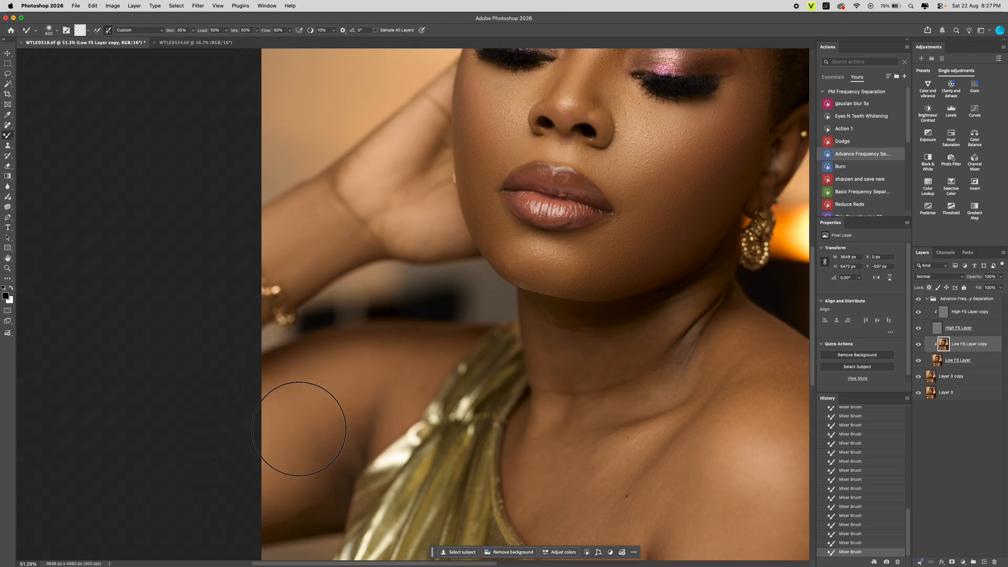
{"action": "key", "text": "bracketleft"}
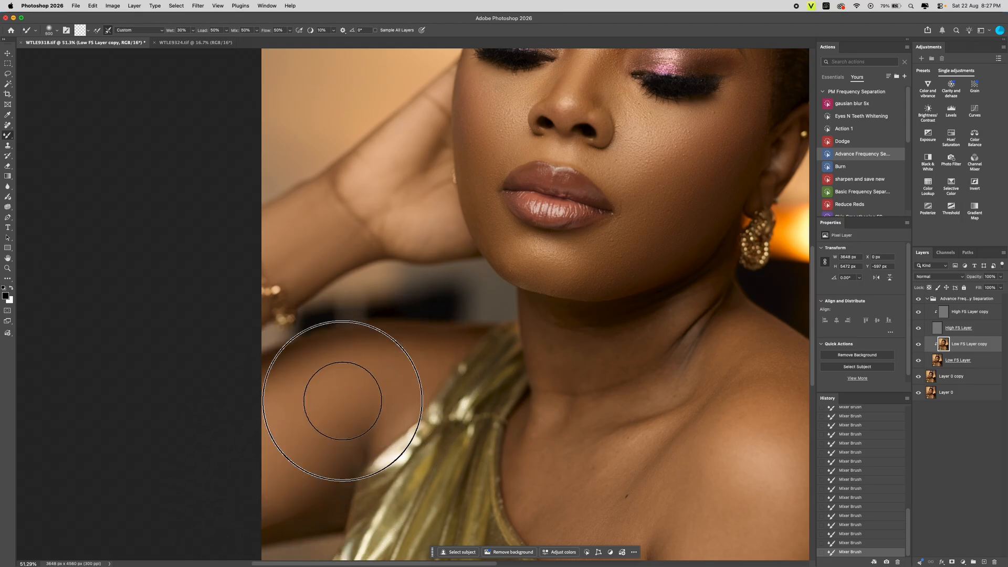
{"action": "key", "text": "bracketright"}
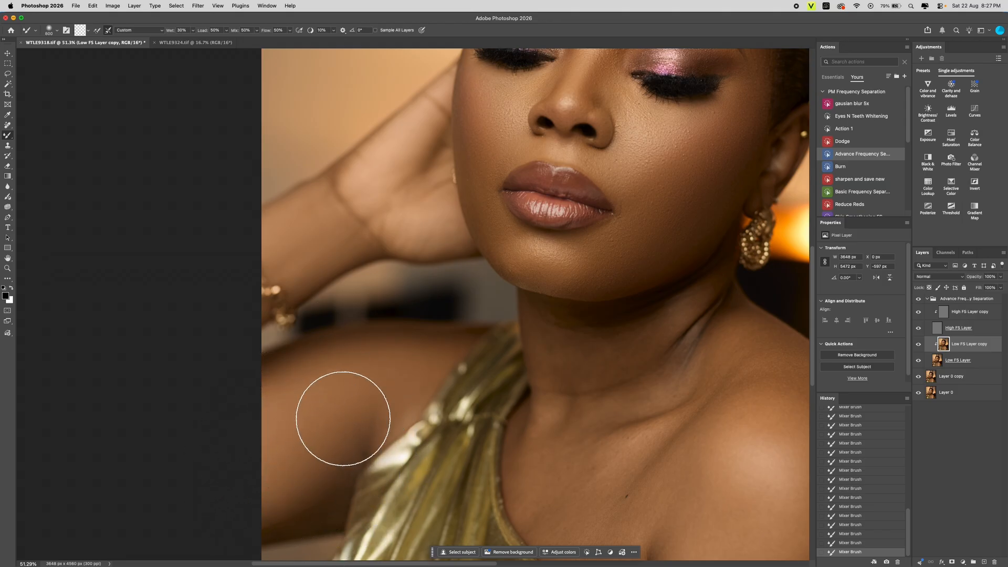
{"action": "key", "text": "bracketleft"}
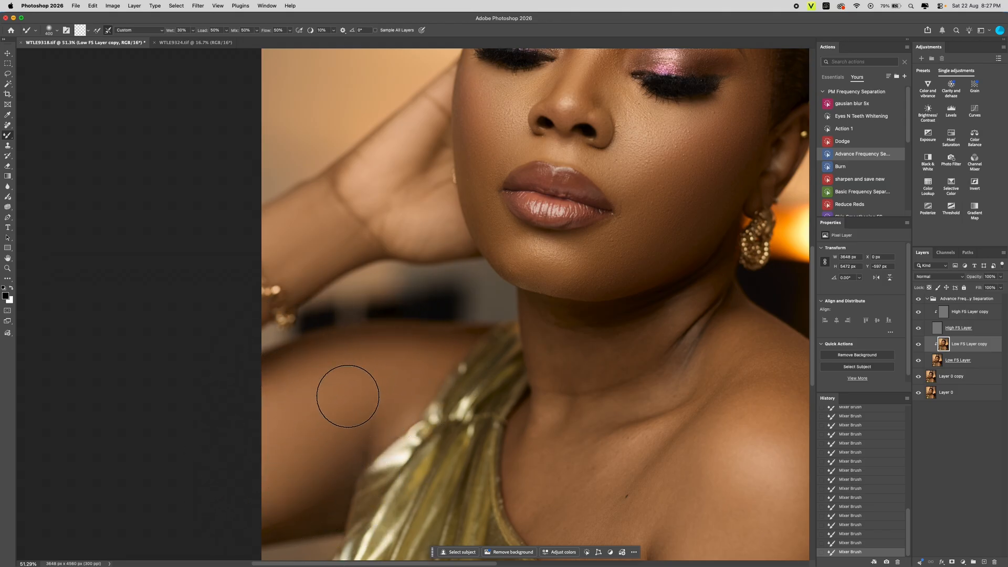
- Blend the skin between the chest and the bare shoulder with the Mixer Brush
{"action": "key", "text": "z"}
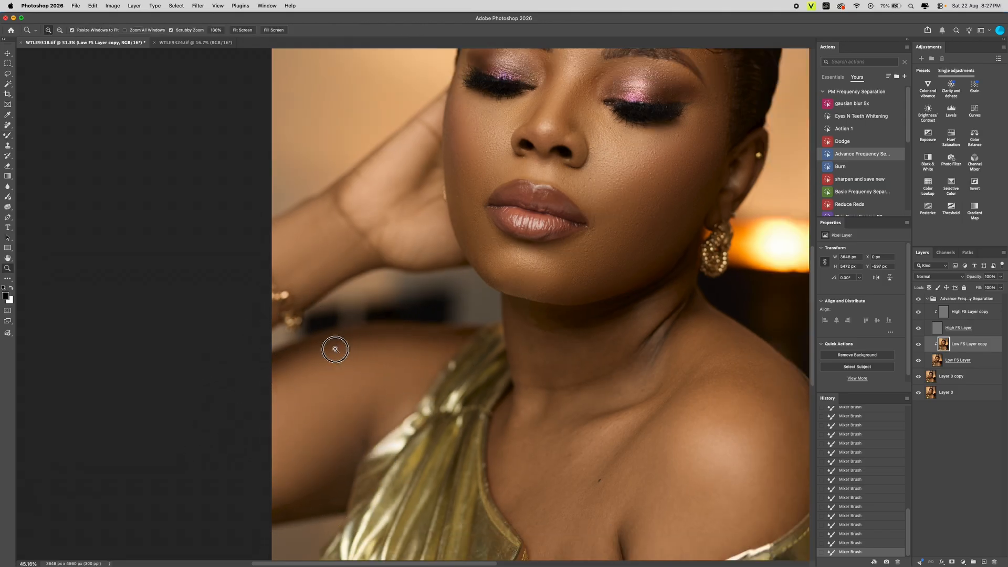
{"action": "left_click_drag", "start_coordinate": [332, 349], "coordinate": [308, 348]}
{"action": "left_click_drag", "start_coordinate": [548, 400], "coordinate": [569, 388]}
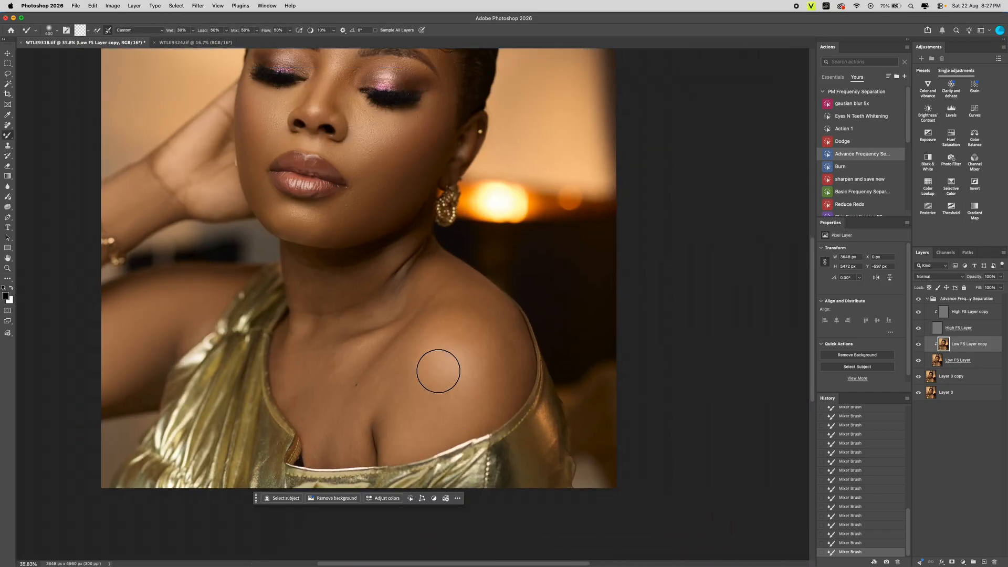
{"action": "key", "text": "bracketright"}
{"action": "key", "text": "bracketleft"}
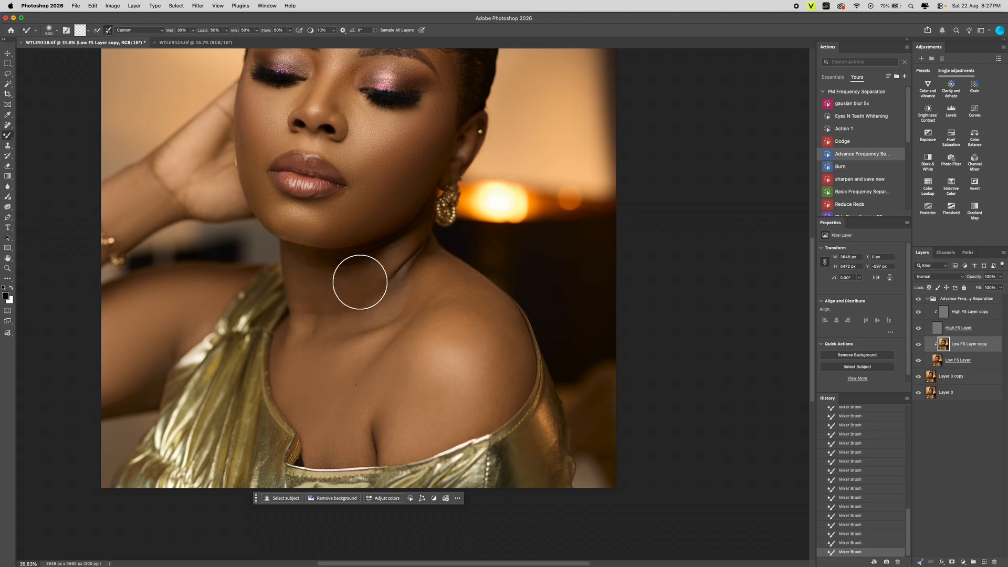
- Blend the neck, the collarbone area and the highlight on the bare shoulder with the Mixer Brush
{"action": "key", "text": "bracketleft"}
{"action": "key", "text": "bracketright"}
{"action": "key", "text": "bracketright"}
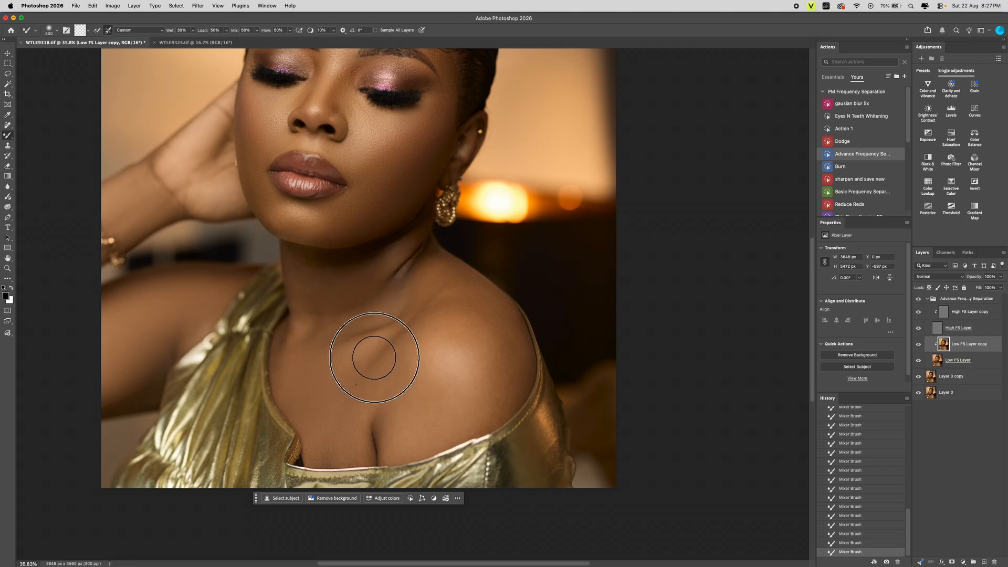
{"action": "mouse_move", "coordinate": [448, 385]}
{"action": "left_mouse_down"}
{"action": "mouse_move", "coordinate": [452, 355]}
{"action": "mouse_move", "coordinate": [463, 363]}
{"action": "left_mouse_up"}
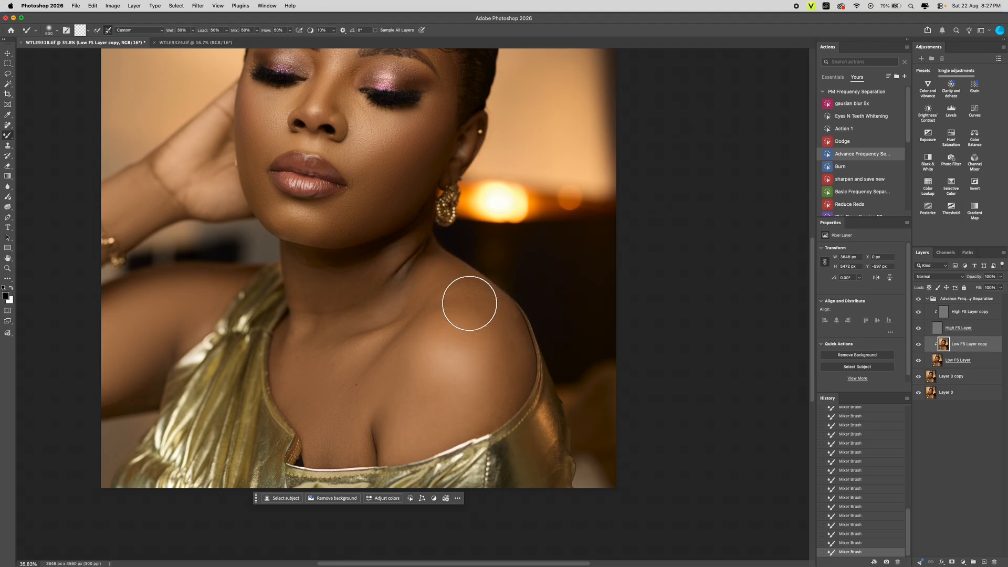
{"action": "mouse_move", "coordinate": [473, 303]}
{"action": "left_mouse_down"}
{"action": "mouse_move", "coordinate": [501, 336]}
{"action": "mouse_move", "coordinate": [498, 388]}
{"action": "mouse_move", "coordinate": [503, 337]}
{"action": "mouse_move", "coordinate": [504, 384]}
{"action": "mouse_move", "coordinate": [468, 410]}
{"action": "left_mouse_up"}
- Smooth the chest just above the dress neckline with the Mixer Brush
{"action": "key", "text": "bracketleft"}
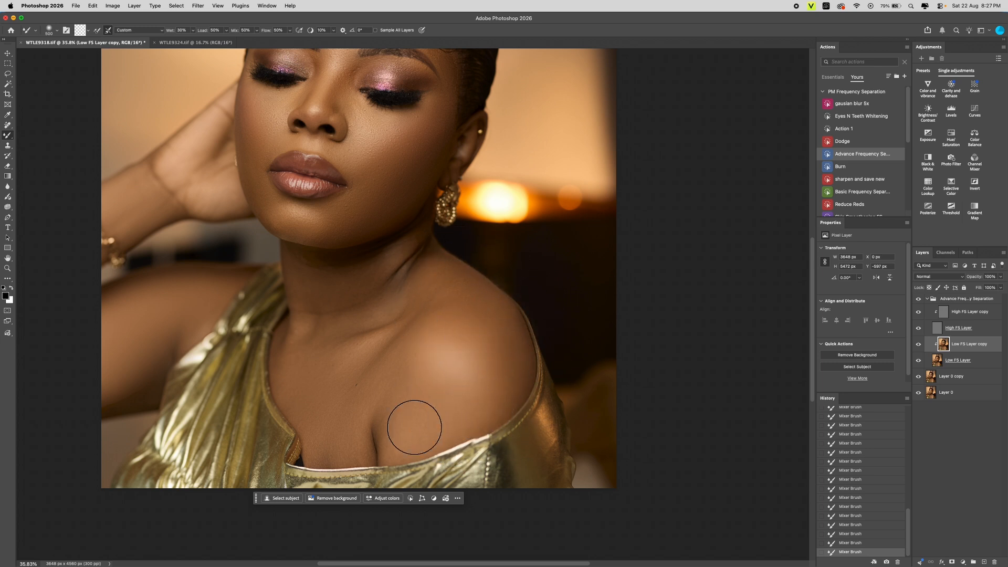
{"action": "key", "text": "bracketright"}
{"action": "left_click_drag", "start_coordinate": [412, 428], "coordinate": [375, 408]}
{"action": "mouse_move", "coordinate": [349, 442]}
{"action": "left_mouse_down"}
{"action": "mouse_move", "coordinate": [319, 452]}
{"action": "mouse_move", "coordinate": [328, 451]}
{"action": "left_mouse_up"}
{"action": "key", "text": "bracketleft"}
{"action": "key", "text": "bracketleft"}
{"action": "key", "text": "bracketleft"}
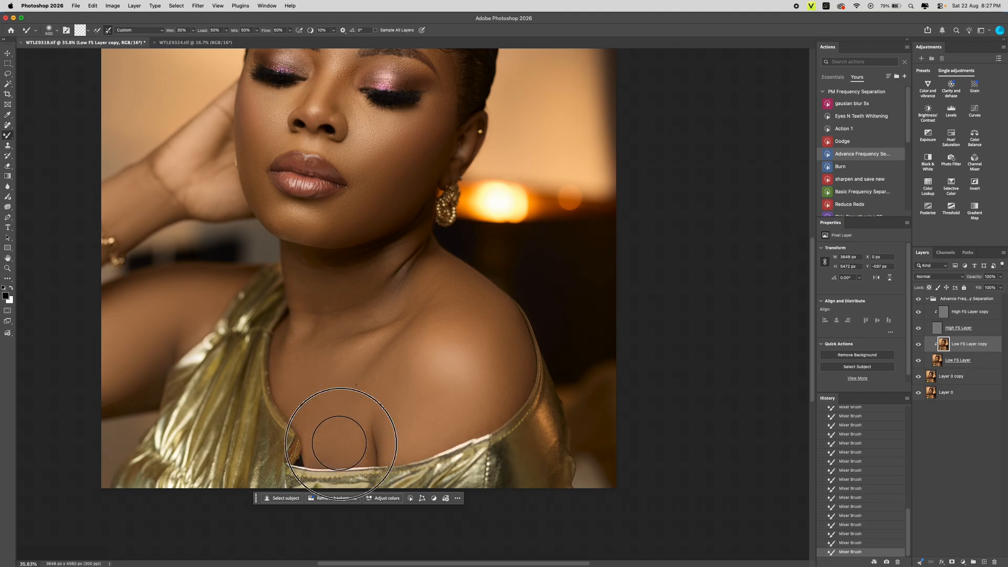
- Blend the front of the neck and its transition into the top of the shoulder with the Mixer Brush
{"action": "key", "text": "bracketright"}
{"action": "key", "text": "bracketright"}
{"action": "key", "text": "bracketright"}
{"action": "key", "text": "bracketleft"}
{"action": "key", "text": "bracketleft"}
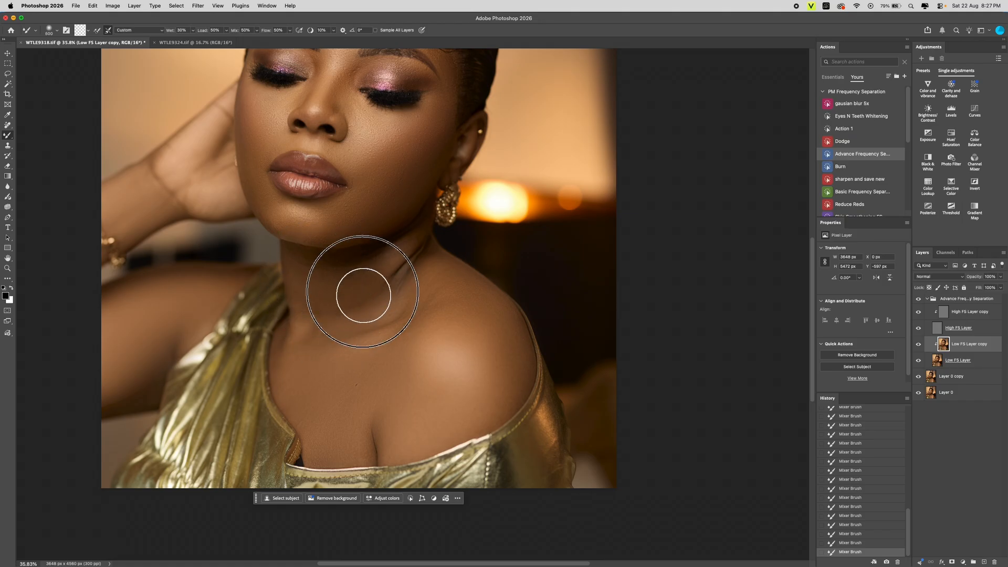
{"action": "key", "text": "bracketleft"}
{"action": "key", "text": "bracketright"}
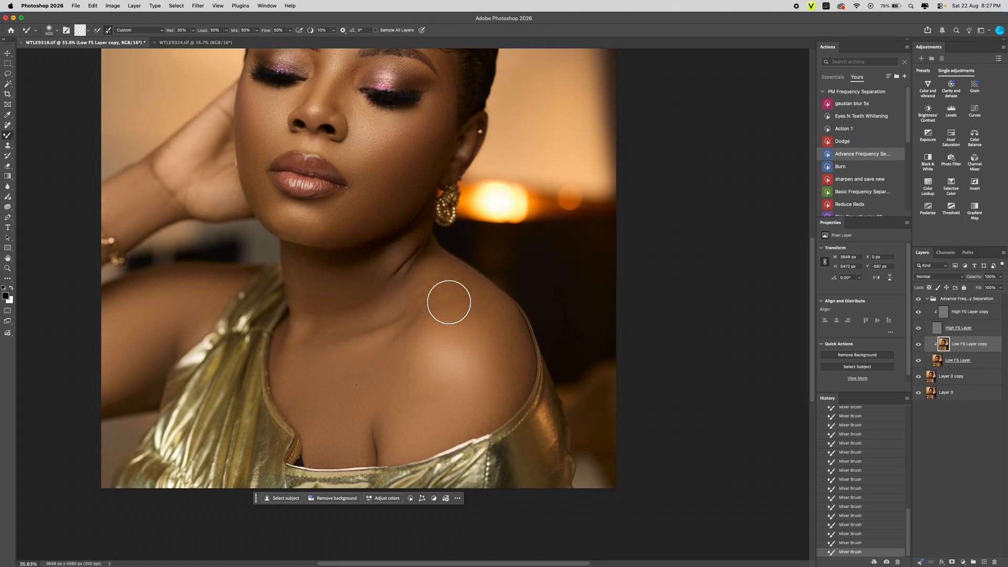
- Blend the centre of the chest with a large Mixer Brush and soften the neck crease and collarbone with a smaller one
{"action": "key", "text": "bracketright"}
{"action": "key", "text": "bracketright"}
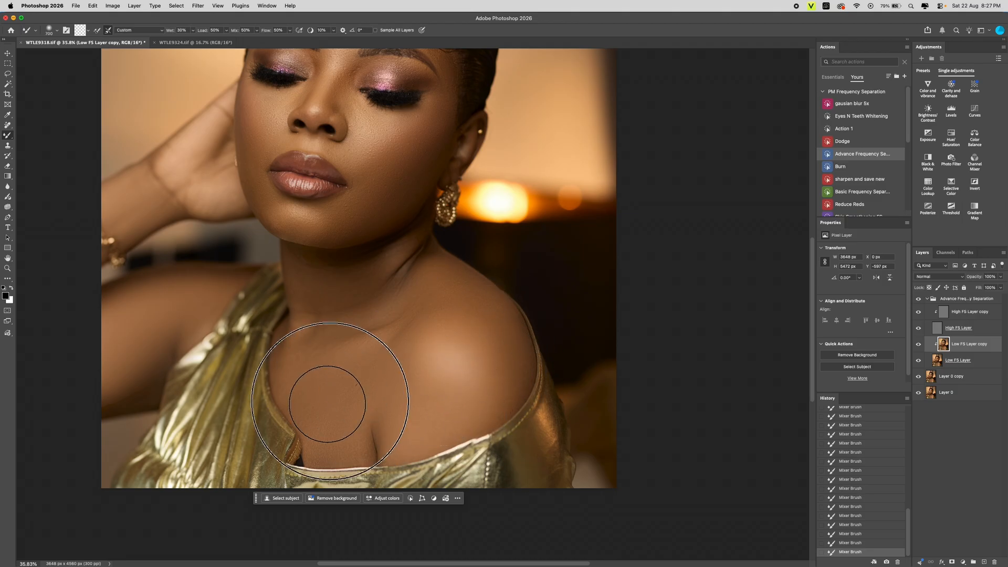
{"action": "key", "text": "bracketleft"}
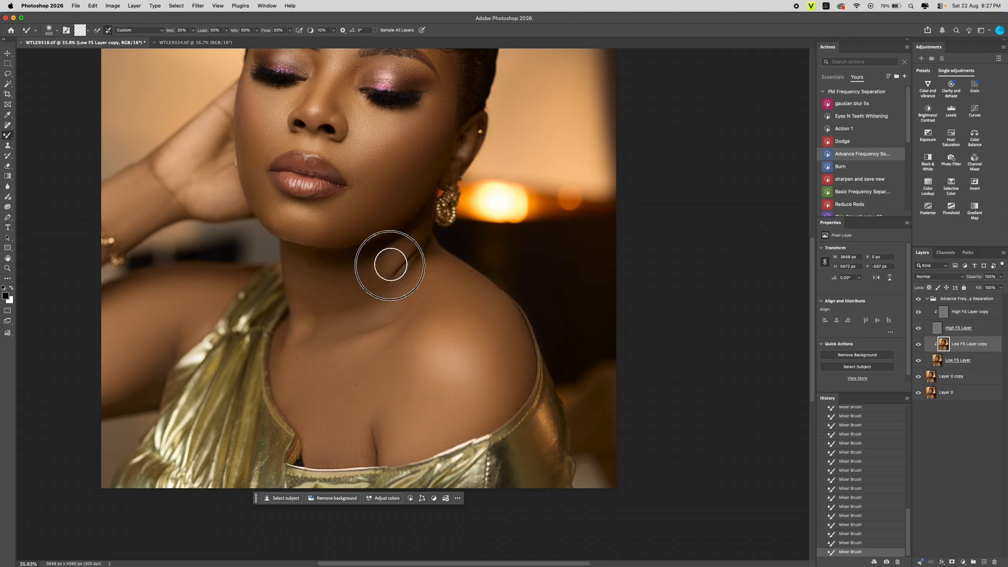
{"action": "key", "text": "bracketright"}
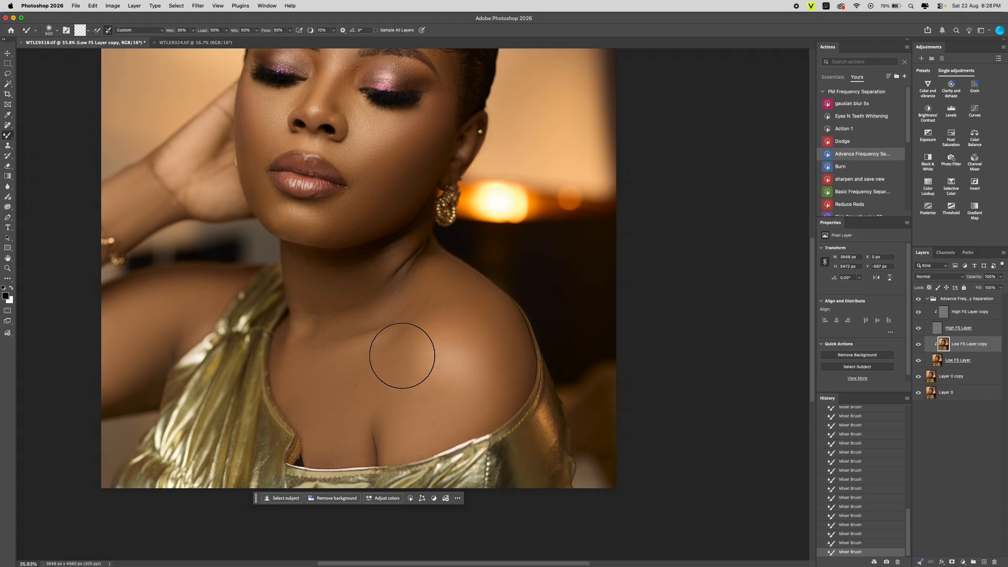
{"action": "key", "text": "bracketleft"}
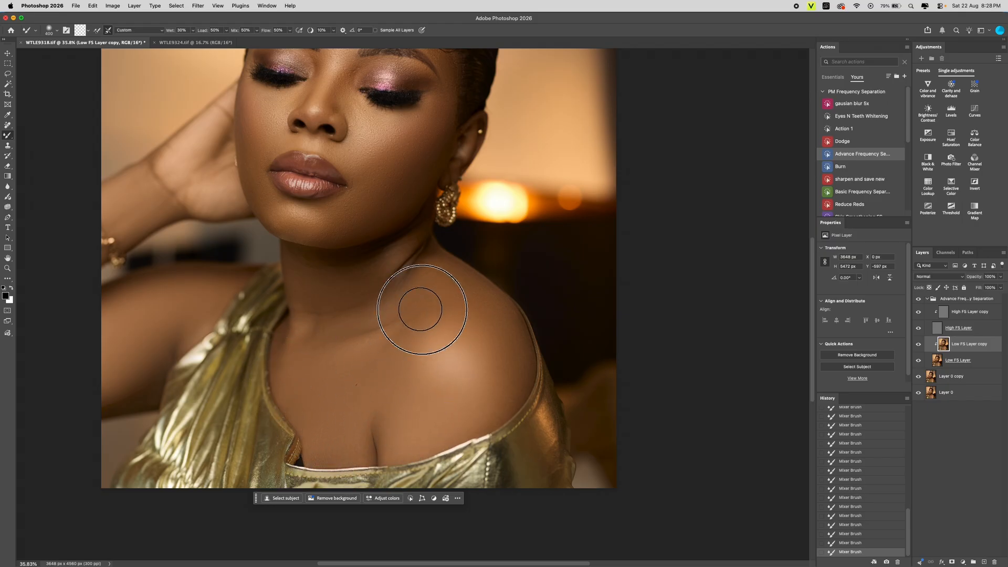
- Even out the skin tones across the upper chest and down the bare shoulder with the Mixer Brush
{"action": "key", "text": "bracketright"}
{"action": "key", "text": "bracketright"}
{"action": "key", "text": "bracketleft"}
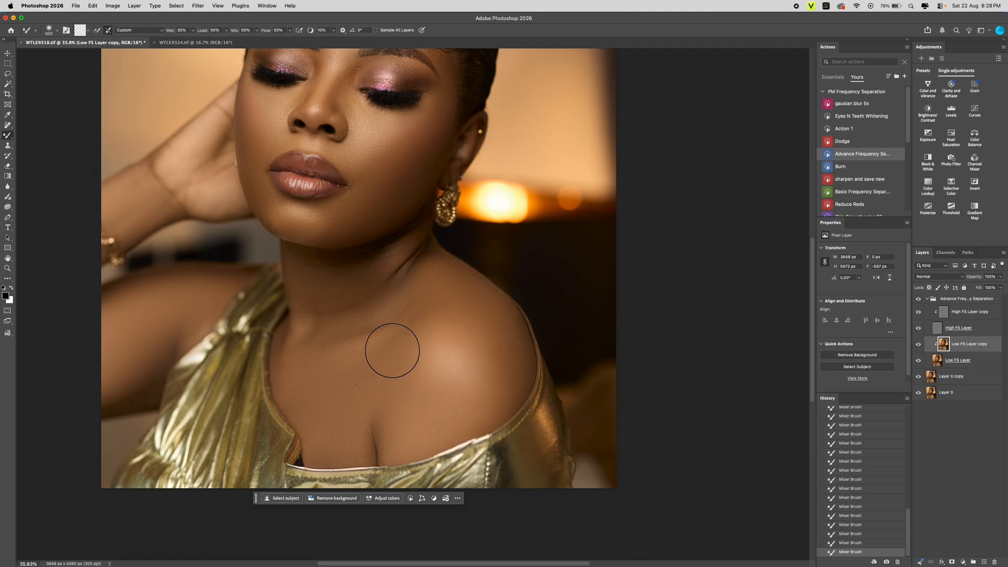
{"action": "key", "text": "bracketright"}
{"action": "key", "text": "bracketright"}
{"action": "key", "text": "bracketright"}
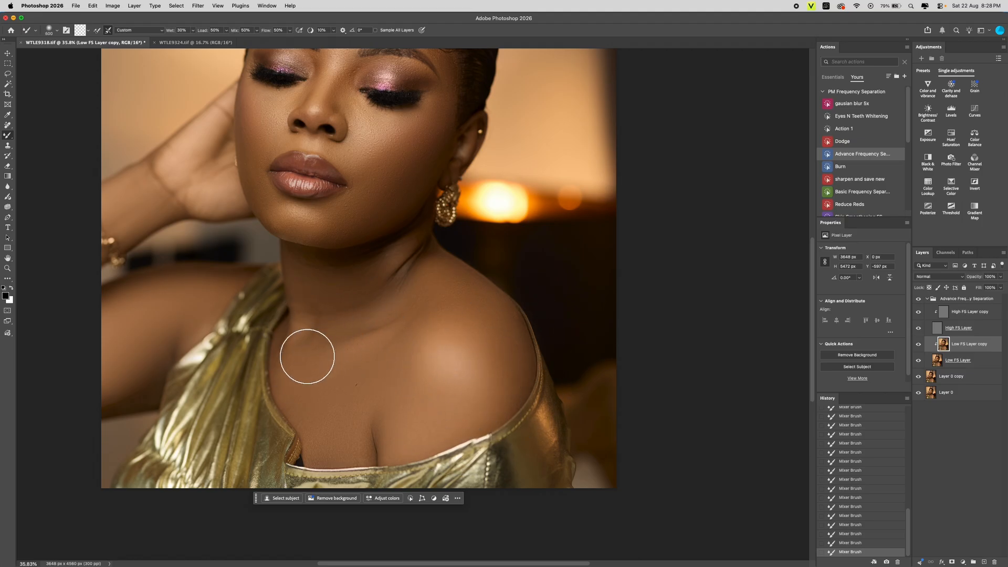
{"action": "mouse_move", "coordinate": [450, 300]}
{"action": "left_mouse_down"}
{"action": "mouse_move", "coordinate": [491, 339]}
{"action": "mouse_move", "coordinate": [493, 328]}
{"action": "mouse_move", "coordinate": [498, 364]}
{"action": "mouse_move", "coordinate": [498, 383]}
{"action": "mouse_move", "coordinate": [460, 380]}
{"action": "left_mouse_up"}
- Blend the upper arm beside the dress strap and the raised forearm above the bracelet with the Mixer Brush
{"action": "mouse_move", "coordinate": [169, 322]}
{"action": "left_mouse_down"}
{"action": "mouse_move", "coordinate": [182, 314]}
{"action": "mouse_move", "coordinate": [156, 335]}
{"action": "mouse_move", "coordinate": [168, 300]}
{"action": "left_mouse_up"}
{"action": "key", "text": "bracketleft"}
{"action": "key", "text": "bracketleft"}
{"action": "left_click_drag", "start_coordinate": [137, 202], "coordinate": [146, 214]}
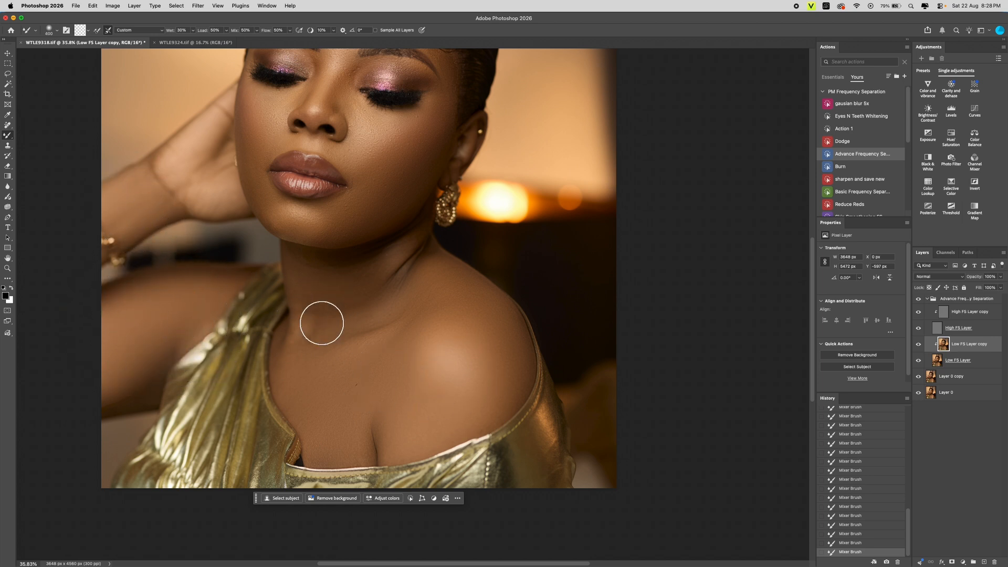
- Duplicate the Low FS Layer copy inside the frequency separation group
{"action": "key", "text": "z"}
{"action": "left_click_drag", "start_coordinate": [430, 295], "coordinate": [403, 323]}
{"action": "left_click_drag", "start_coordinate": [394, 168], "coordinate": [437, 224]}
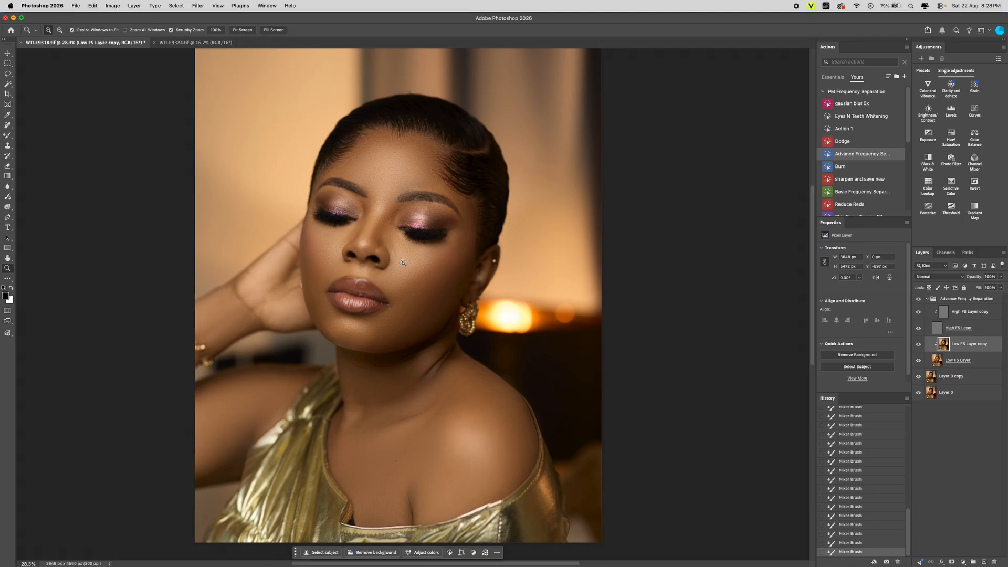
{"action": "left_click_drag", "start_coordinate": [404, 262], "coordinate": [436, 310]}
{"action": "left_click_drag", "start_coordinate": [385, 374], "coordinate": [362, 399]}
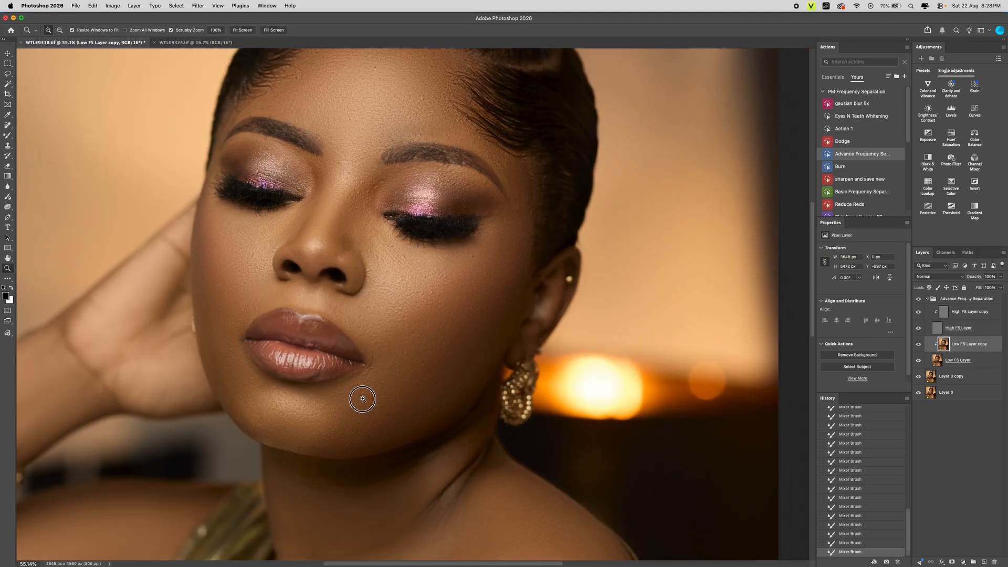
{"action": "left_click_drag", "start_coordinate": [370, 328], "coordinate": [330, 360]}
{"action": "key", "text": "l"}
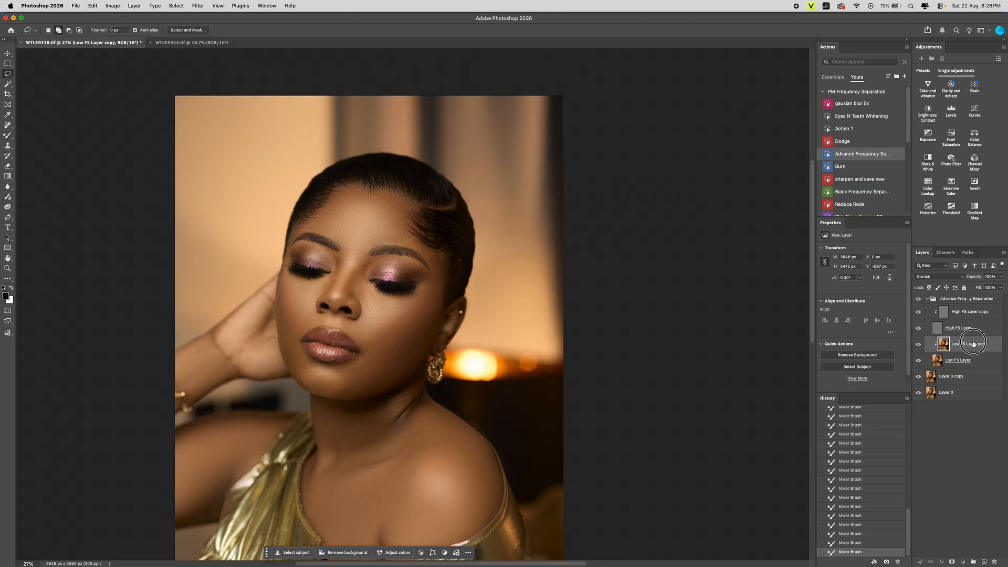
{"action": "left_click_drag", "start_coordinate": [973, 343], "coordinate": [985, 562]}
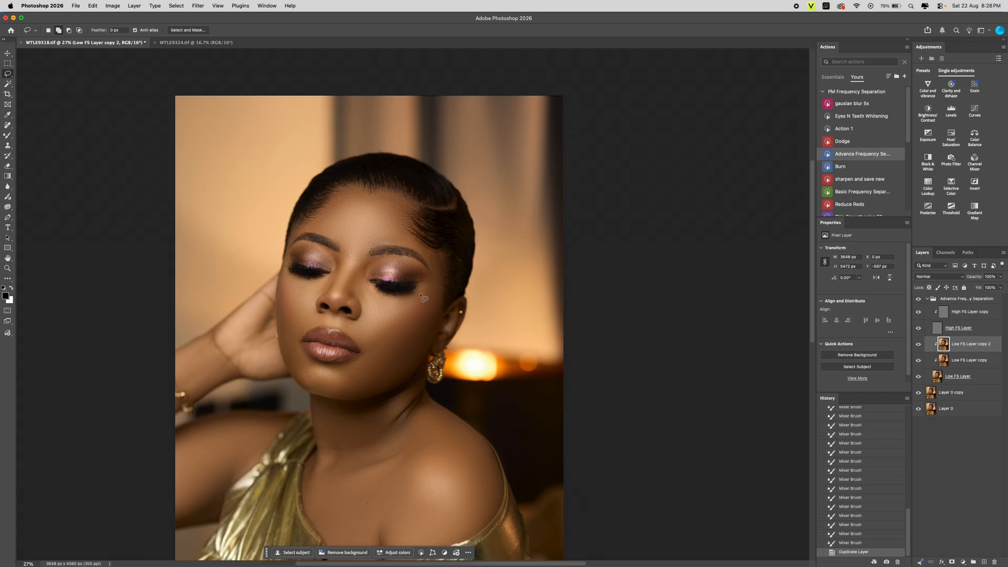
- Lasso the skin of both cheeks, following the lower lash lines and the sides of the nose down towards the mouth
{"action": "left_click_drag", "start_coordinate": [421, 296], "coordinate": [409, 298]}
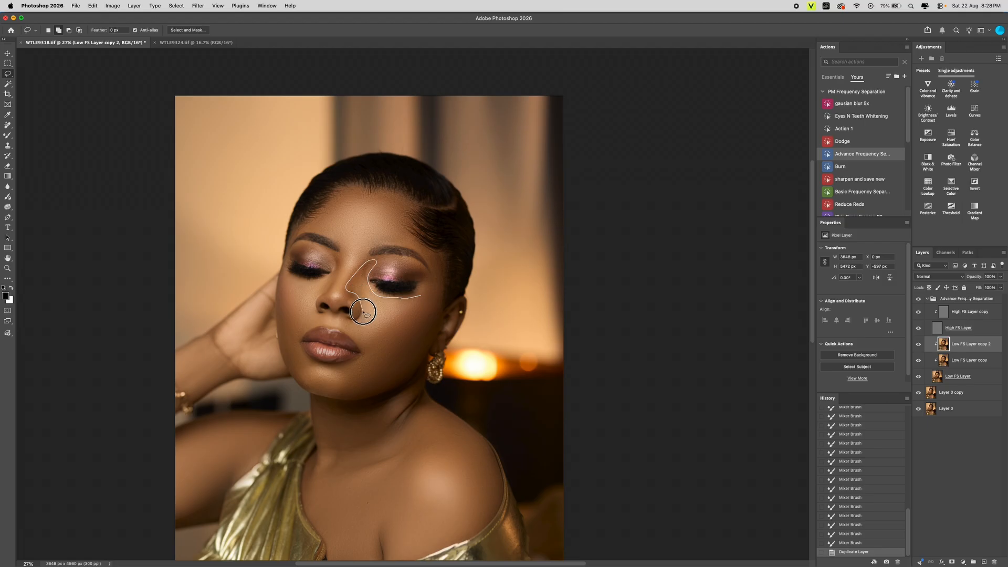
{"action": "left_click_drag", "start_coordinate": [355, 334], "coordinate": [358, 337]}
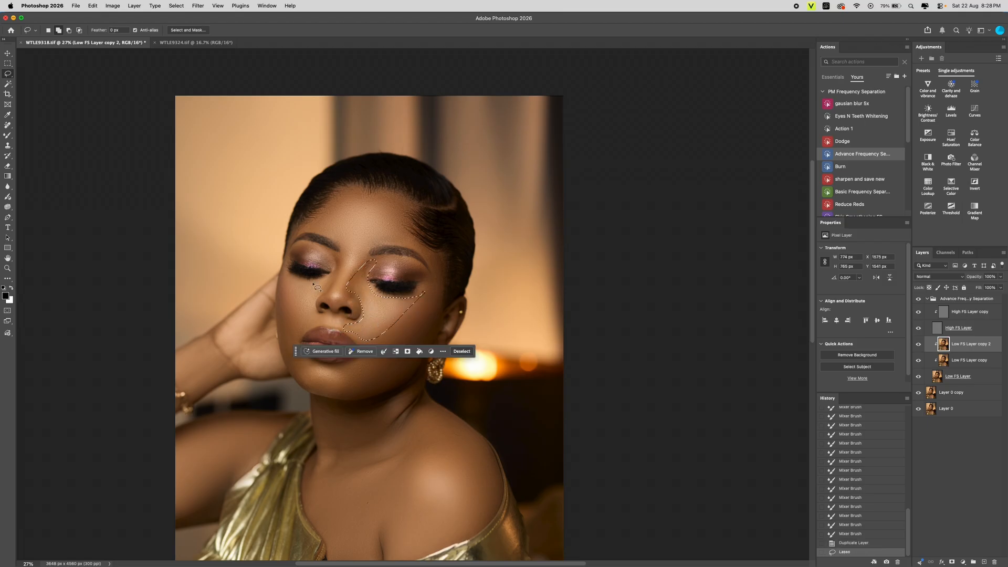
{"action": "left_click_drag", "start_coordinate": [288, 280], "coordinate": [297, 281]}
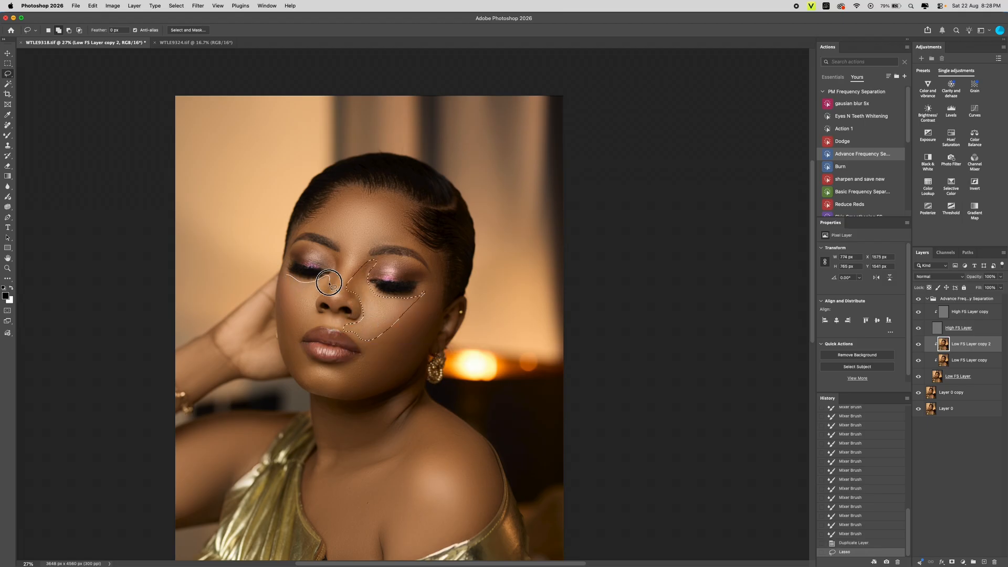
{"action": "mouse_move", "coordinate": [301, 330]}
{"action": "left_mouse_down"}
{"action": "mouse_move", "coordinate": [279, 299]}
{"action": "mouse_move", "coordinate": [288, 276]}
{"action": "left_mouse_up"}
- Add the forehead down to the brows, and the chin and jawline below the lips, to the lasso selection
{"action": "left_click_drag", "start_coordinate": [344, 188], "coordinate": [316, 214]}
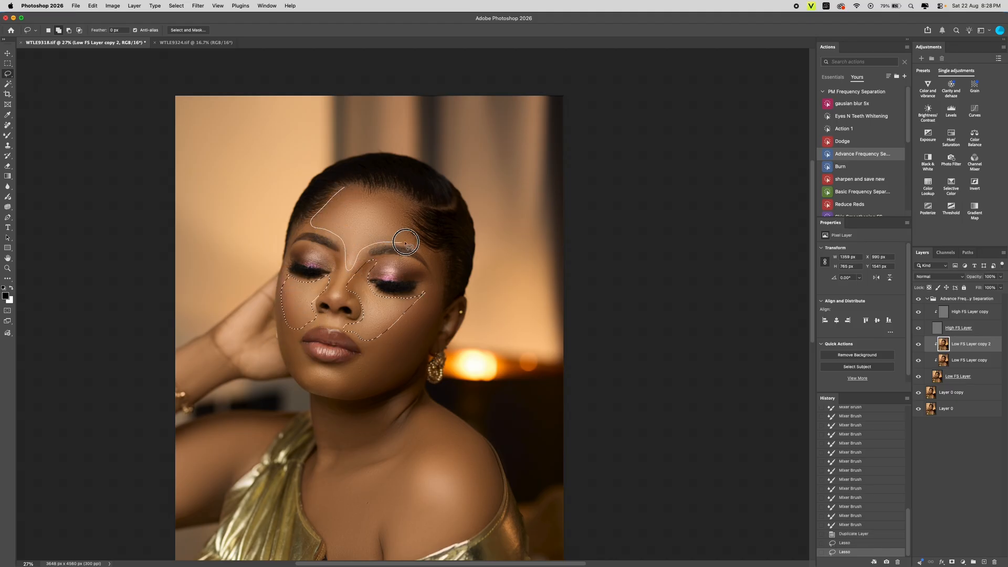
{"action": "mouse_move", "coordinate": [406, 243]}
{"action": "left_mouse_down"}
{"action": "mouse_move", "coordinate": [410, 213]}
{"action": "mouse_move", "coordinate": [369, 188]}
{"action": "mouse_move", "coordinate": [347, 189]}
{"action": "left_mouse_up"}
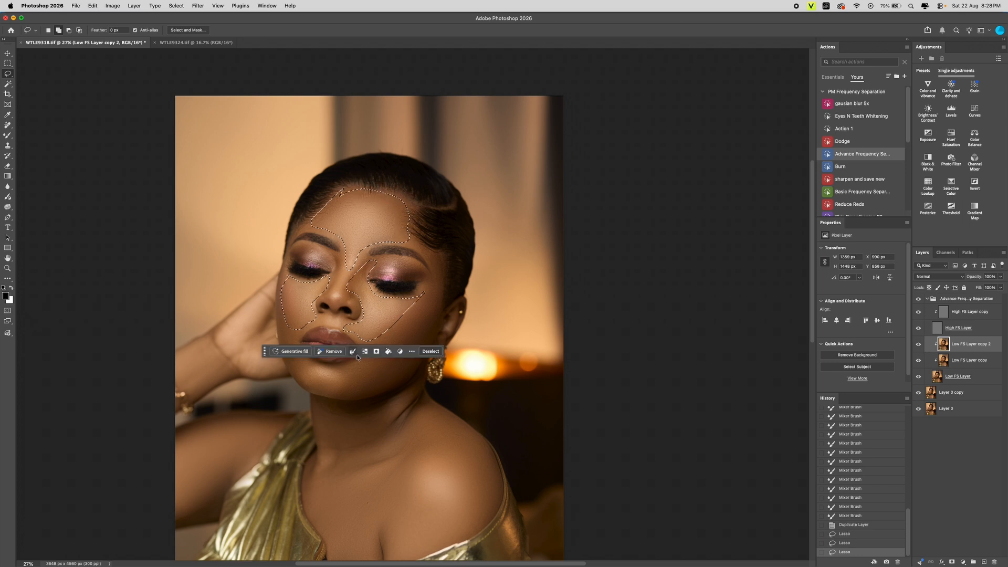
{"action": "left_click_drag", "start_coordinate": [264, 356], "coordinate": [260, 553]}
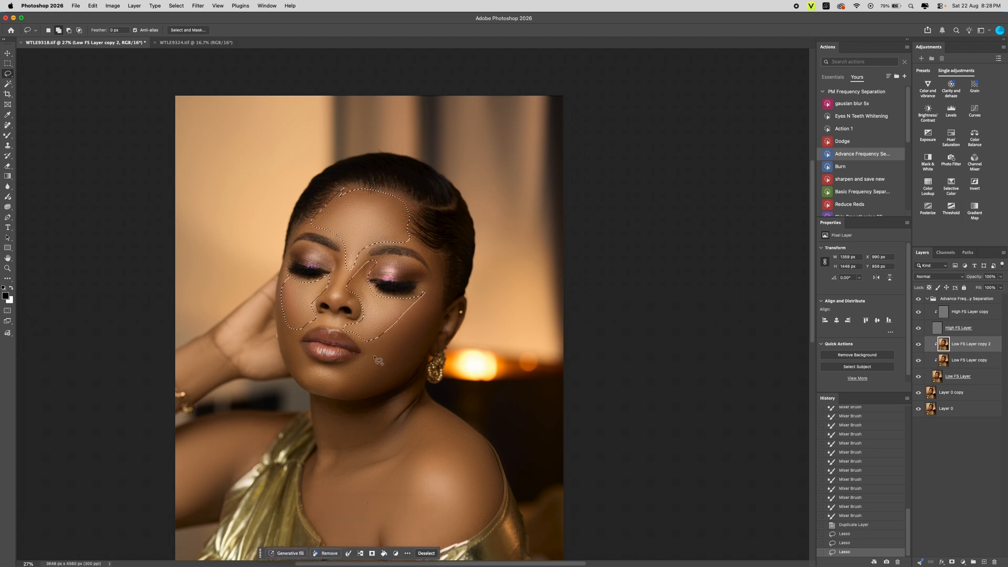
{"action": "left_click_drag", "start_coordinate": [374, 356], "coordinate": [346, 368]}
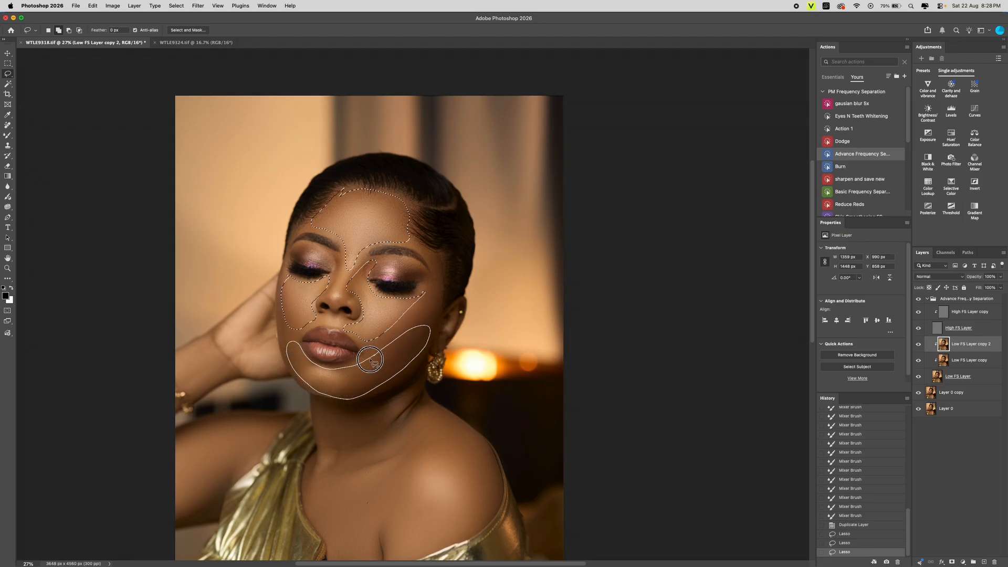
{"action": "left_click_drag", "start_coordinate": [370, 360], "coordinate": [374, 358]}
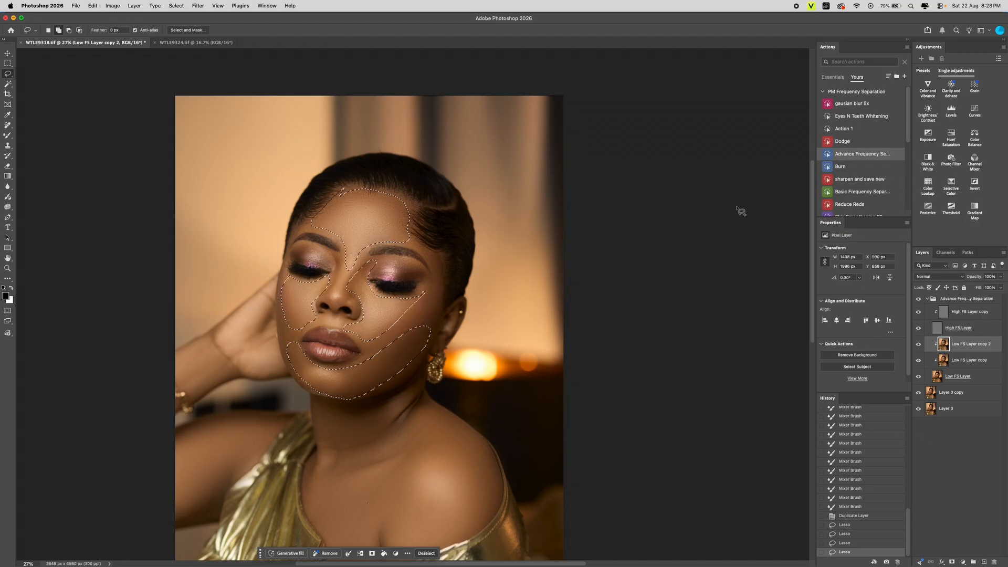
- Apply a Gaussian Blur with a 7.0 pixel radius to the selected face areas on Low FS Layer copy 2
{"action": "left_click", "coordinate": [198, 6]}
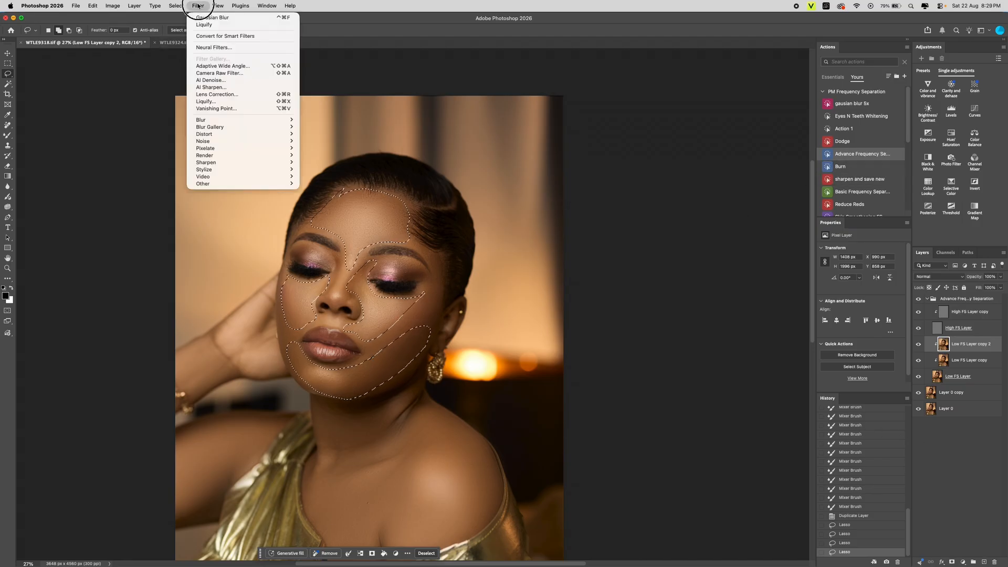
{"action": "mouse_move", "coordinate": [226, 120]}
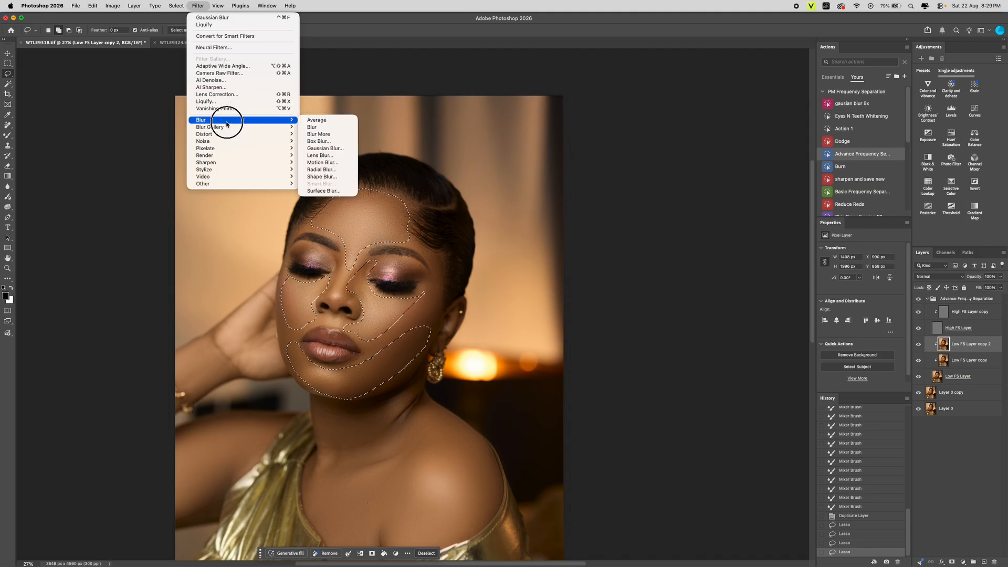
{"action": "left_click", "coordinate": [324, 152]}
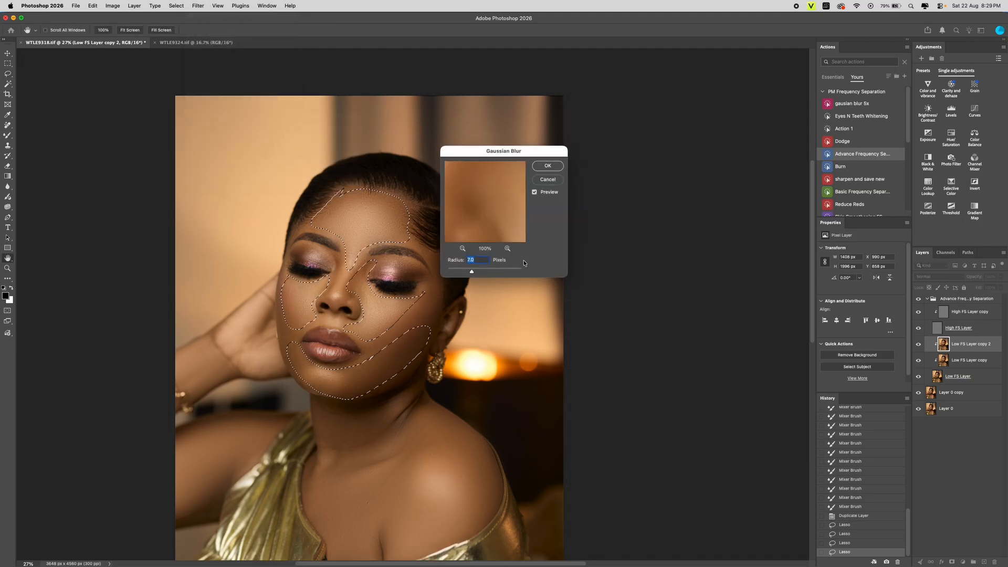
{"action": "key", "text": "Return"}
- Repeat the same Gaussian Blur four more times on the selected skin and deselect
{"action": "left_click", "coordinate": [198, 5]}
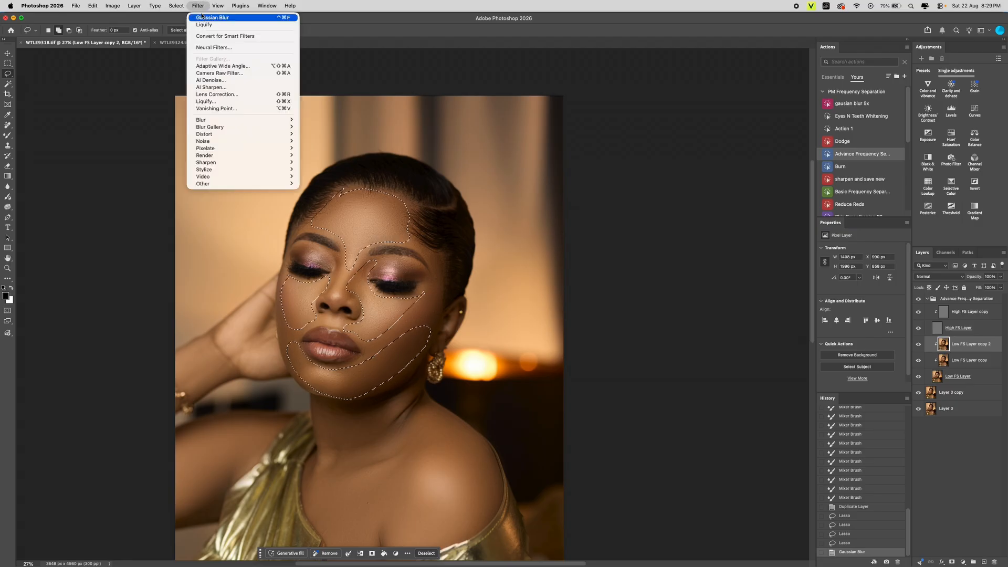
{"action": "left_click", "coordinate": [203, 17]}
{"action": "left_click", "coordinate": [199, 6]}
{"action": "left_click", "coordinate": [203, 17]}
{"action": "left_click", "coordinate": [198, 6]}
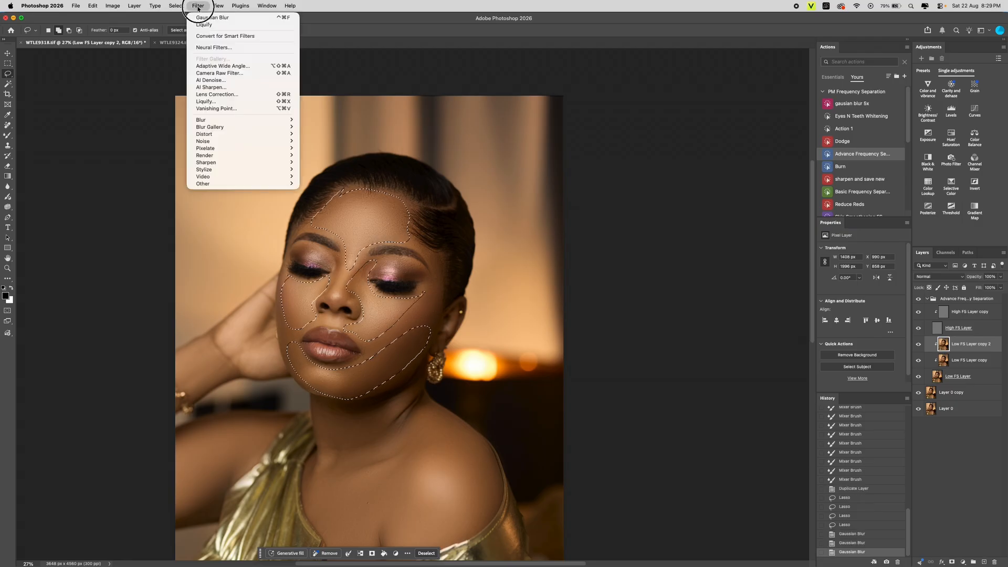
{"action": "left_click", "coordinate": [203, 18]}
{"action": "left_click", "coordinate": [198, 6]}
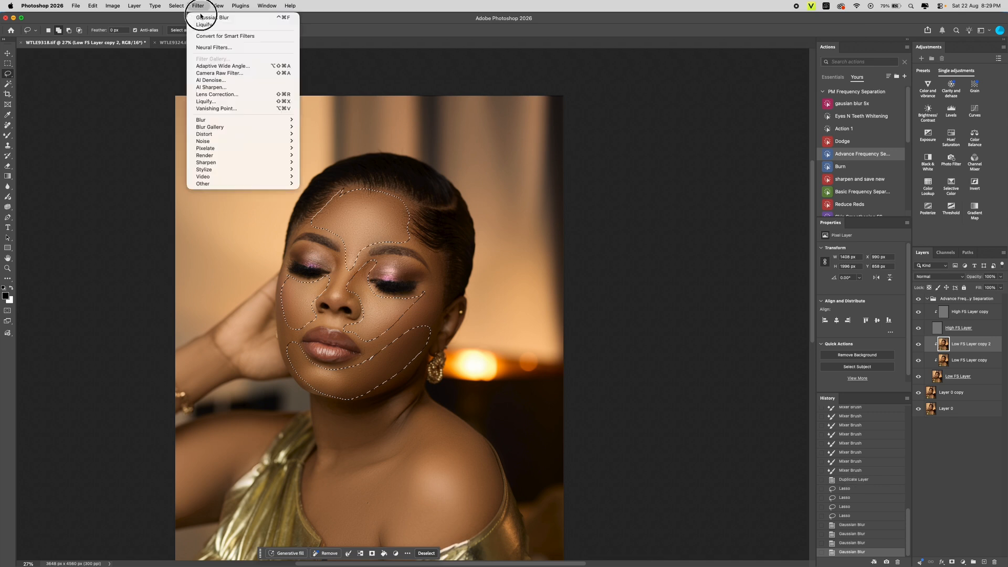
{"action": "left_click", "coordinate": [202, 18]}
{"action": "key", "text": "super+d"}
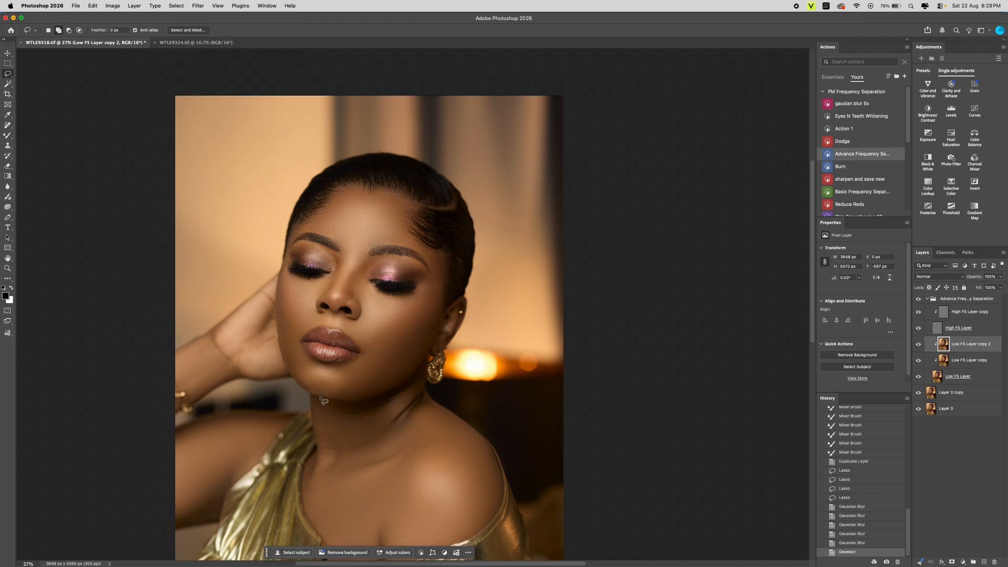
- Compare the face up close with Low FS Layer copy 2 hidden and shown
{"action": "key", "text": "z"}
{"action": "left_click_drag", "start_coordinate": [356, 301], "coordinate": [383, 254]}
{"action": "mouse_move", "coordinate": [525, 386]}
{"action": "left_mouse_down"}
{"action": "mouse_move", "coordinate": [439, 347]}
{"action": "mouse_move", "coordinate": [410, 349]}
{"action": "left_mouse_up"}
{"action": "key", "text": "l"}
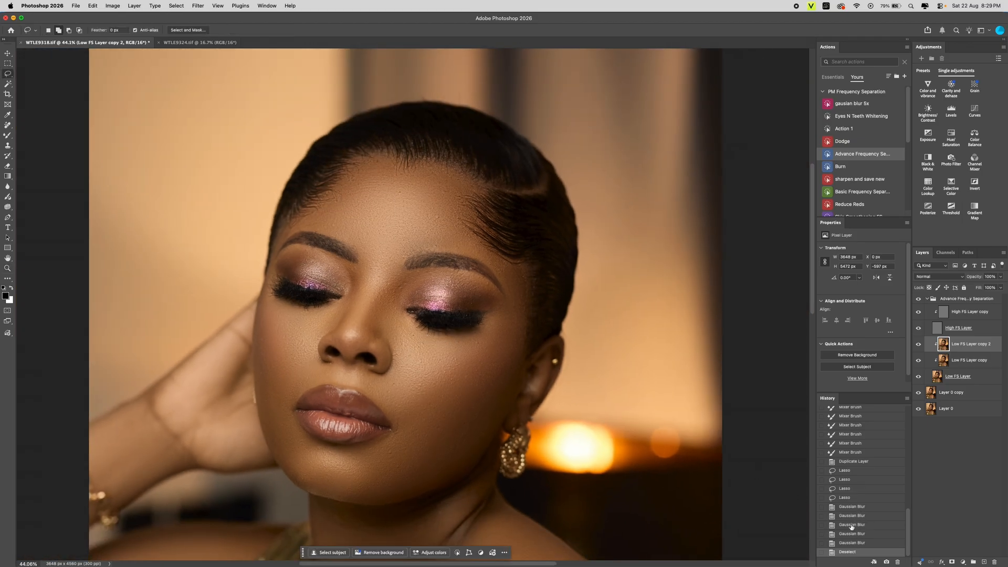
{"action": "left_click", "coordinate": [919, 345]}
{"action": "left_click", "coordinate": [919, 345]}
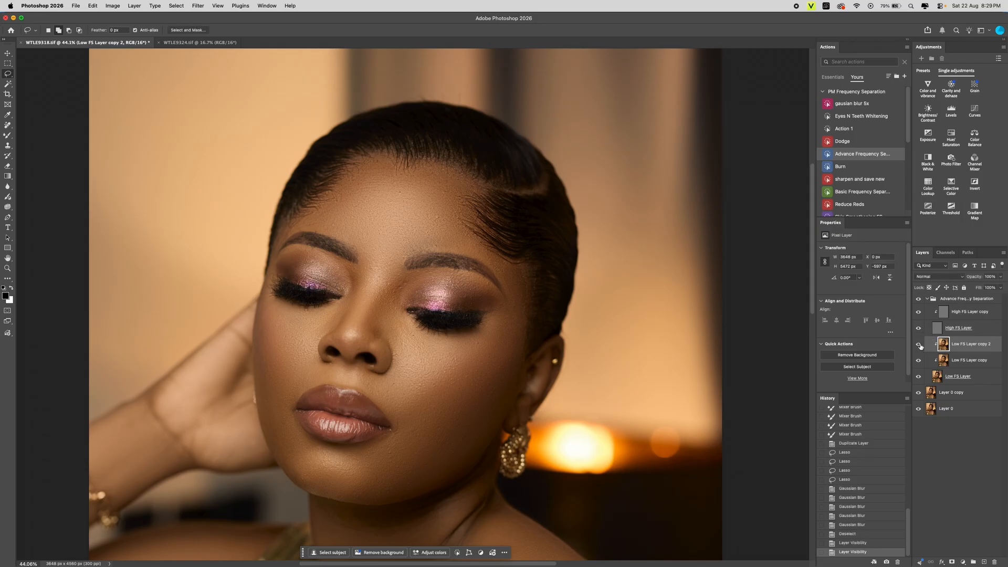
- Outline the skin between the nose bridge and inner eye, compare it with the blurred layer off and on, deselect and inspect the face
{"action": "left_click_drag", "start_coordinate": [398, 283], "coordinate": [400, 286]}
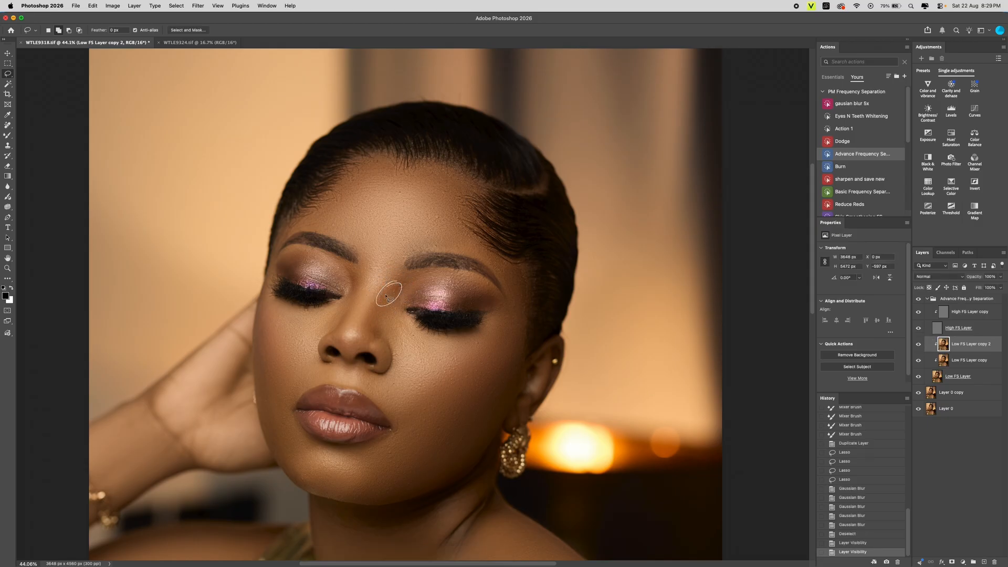
{"action": "left_click", "coordinate": [920, 344]}
{"action": "left_click", "coordinate": [920, 344]}
{"action": "key", "text": "super+d"}
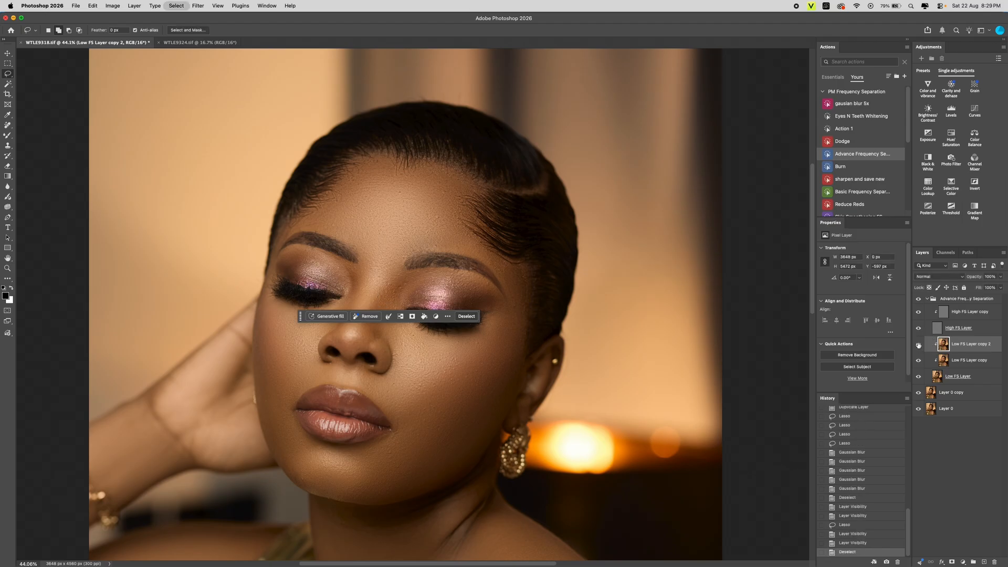
{"action": "left_click", "coordinate": [919, 344]}
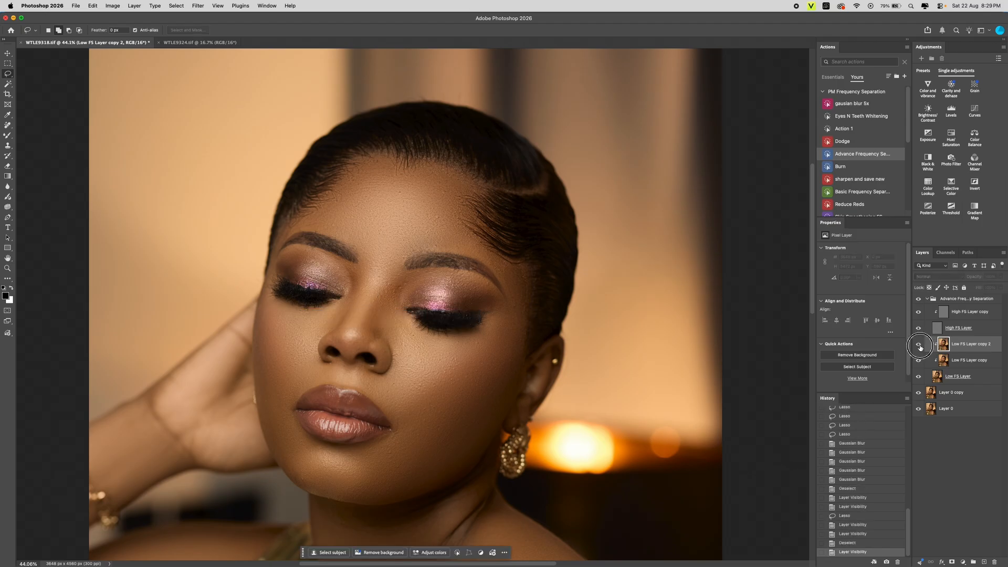
{"action": "left_click", "coordinate": [919, 345]}
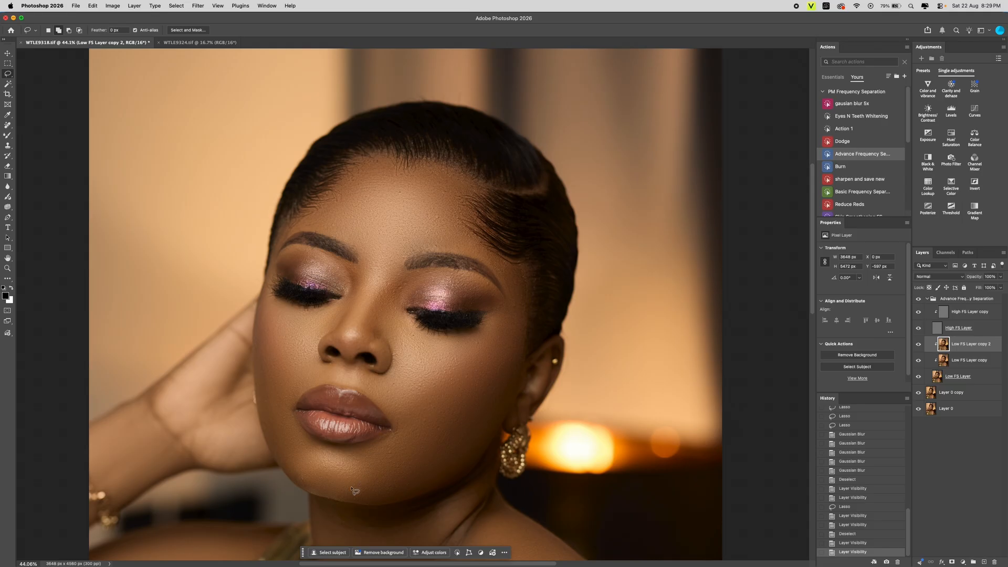
{"action": "key", "text": "z"}
{"action": "mouse_move", "coordinate": [344, 433]}
{"action": "left_mouse_down"}
{"action": "mouse_move", "coordinate": [399, 373]}
{"action": "mouse_move", "coordinate": [326, 402]}
{"action": "left_mouse_up"}
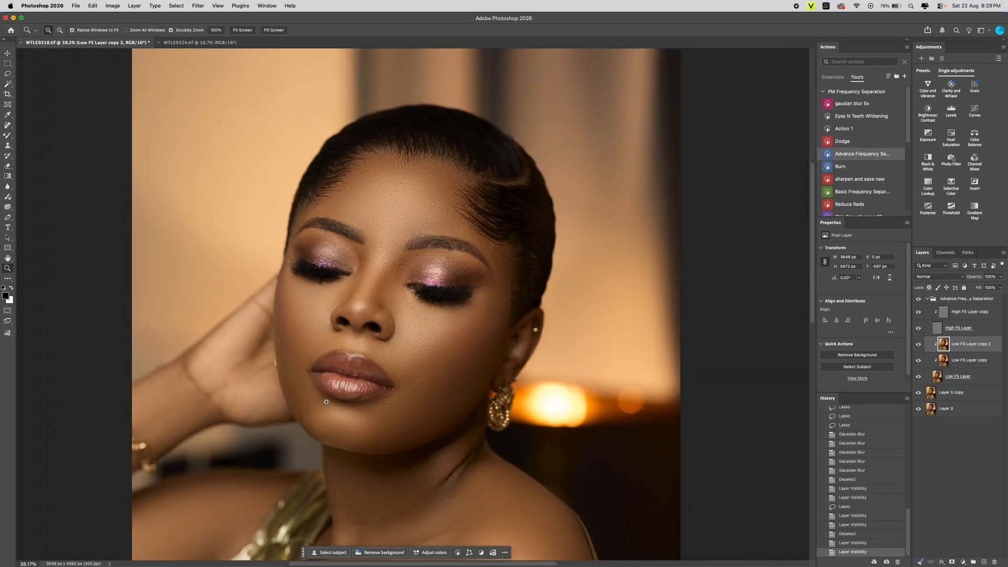
{"action": "left_click_drag", "start_coordinate": [419, 281], "coordinate": [426, 276]}
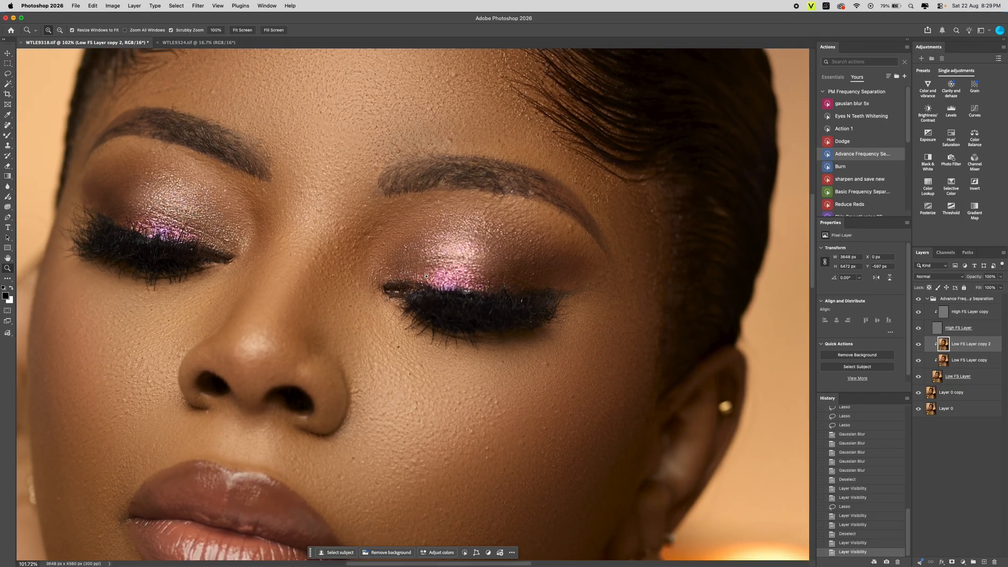
{"action": "left_click_drag", "start_coordinate": [485, 289], "coordinate": [456, 290]}
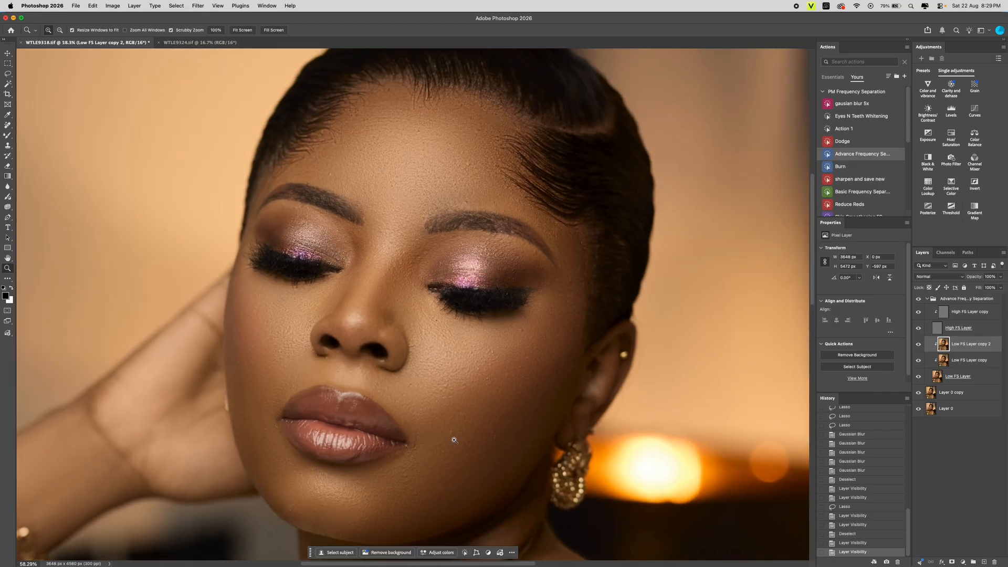
- On the High FS Layer copy, clone clean skin texture over the bumps beside the mouth corner and lower cheek on the earring side
{"action": "key", "text": "l"}
{"action": "left_click", "coordinate": [971, 318]}
{"action": "left_click_drag", "start_coordinate": [547, 401], "coordinate": [478, 408]}
{"action": "key", "text": "s"}
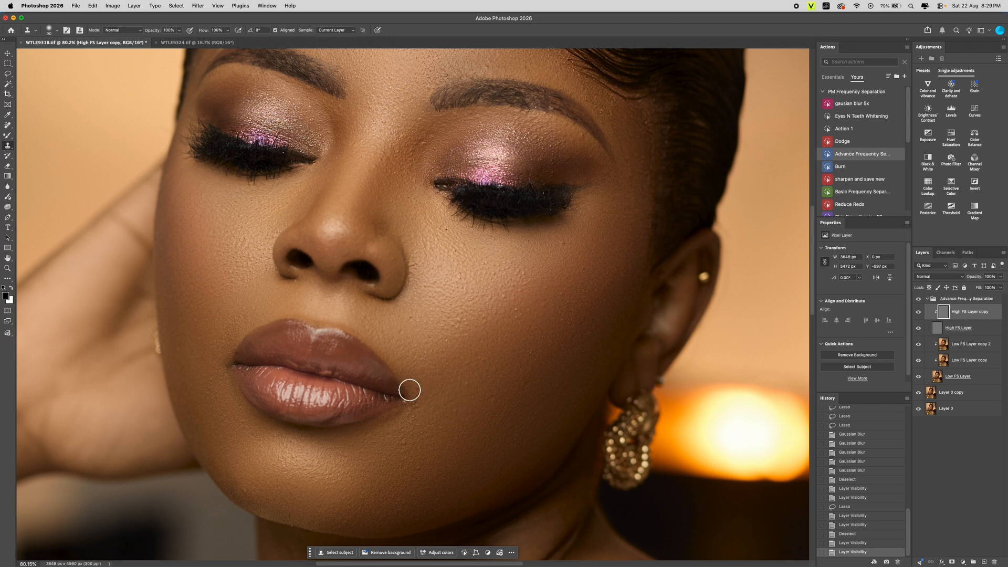
{"action": "left_click", "coordinate": [8, 147]}
{"action": "left_click", "coordinate": [432, 380], "text": "alt"}
{"action": "left_click", "coordinate": [423, 392]}
{"action": "left_click", "coordinate": [457, 403], "text": "alt"}
{"action": "left_click", "coordinate": [467, 382]}
{"action": "left_click", "coordinate": [488, 405]}
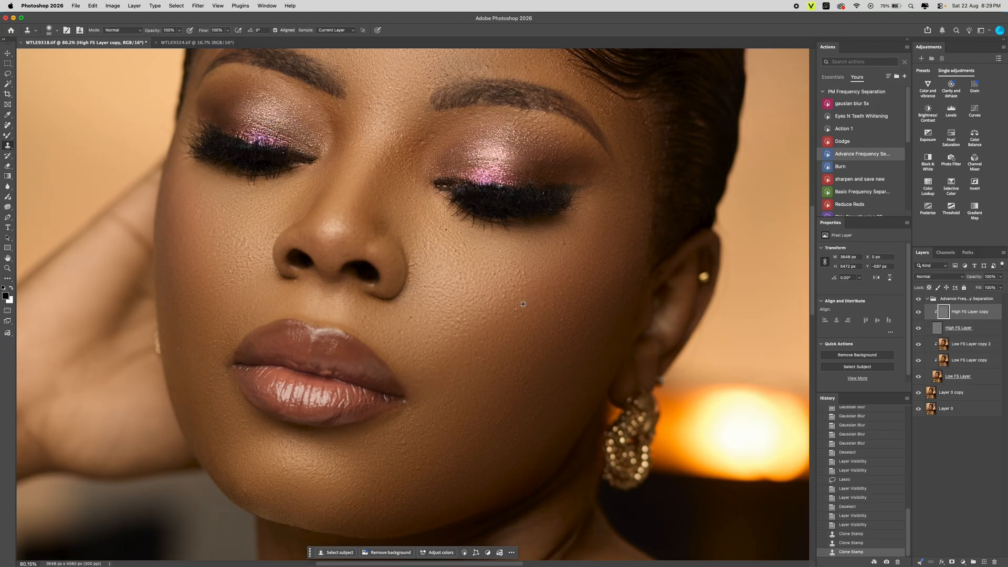
- Clone Stamp the uneven texture on the upper and middle cheek below the lashes on the earring side
{"action": "left_click", "coordinate": [524, 276]}
{"action": "left_click", "coordinate": [562, 244]}
{"action": "left_click", "coordinate": [515, 306]}
{"action": "left_click", "coordinate": [504, 306]}
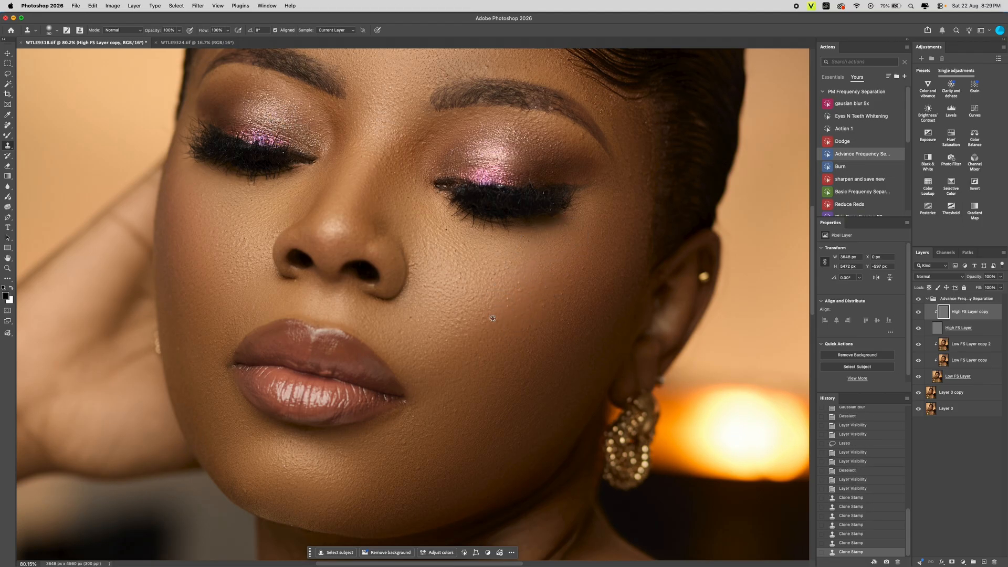
- Clone clean texture over the dark specks and rough pores between the nostril and the lower lashes on the earring side
{"action": "left_click", "coordinate": [464, 245]}
{"action": "left_click", "coordinate": [449, 255], "text": "alt"}
{"action": "left_click", "coordinate": [430, 261]}
{"action": "left_click", "coordinate": [424, 244]}
{"action": "left_click", "coordinate": [450, 236]}
{"action": "left_click", "coordinate": [424, 270]}
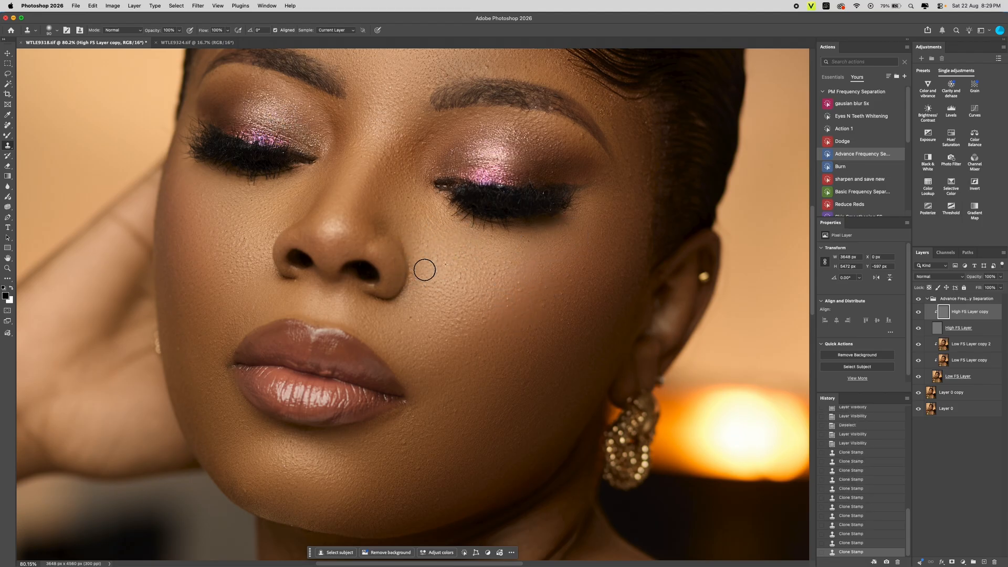
- Clone Stamp the rough texture on the cheek on the raised-hand side, from below the lashes down to above the mouth corner
{"action": "left_click", "coordinate": [234, 245], "text": "alt"}
{"action": "left_click", "coordinate": [241, 243]}
{"action": "left_click", "coordinate": [236, 244]}
{"action": "left_click", "coordinate": [236, 245], "text": "alt"}
{"action": "left_click", "coordinate": [225, 270]}
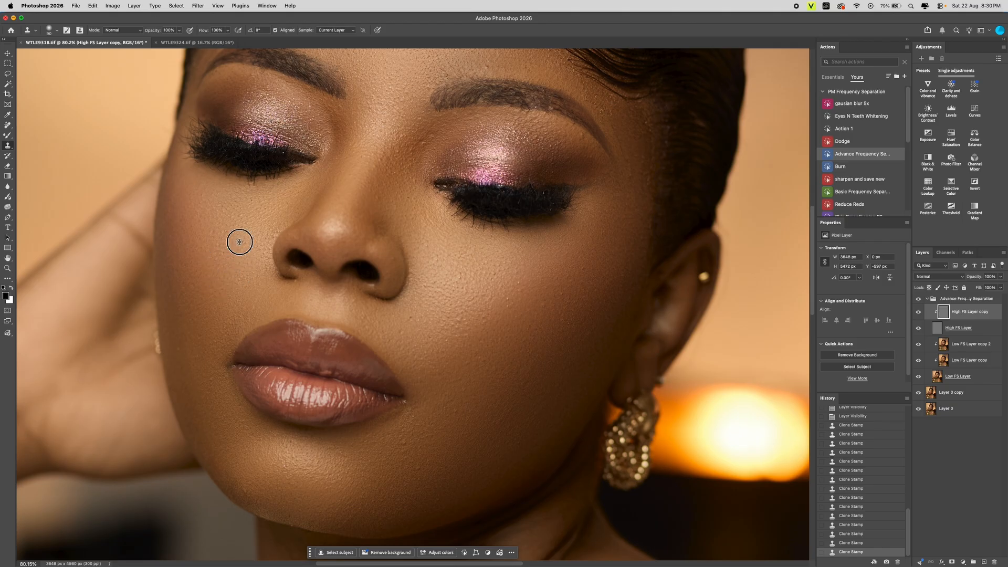
{"action": "left_click", "coordinate": [263, 230]}
{"action": "left_click", "coordinate": [244, 224], "text": "alt"}
{"action": "left_click", "coordinate": [243, 216]}
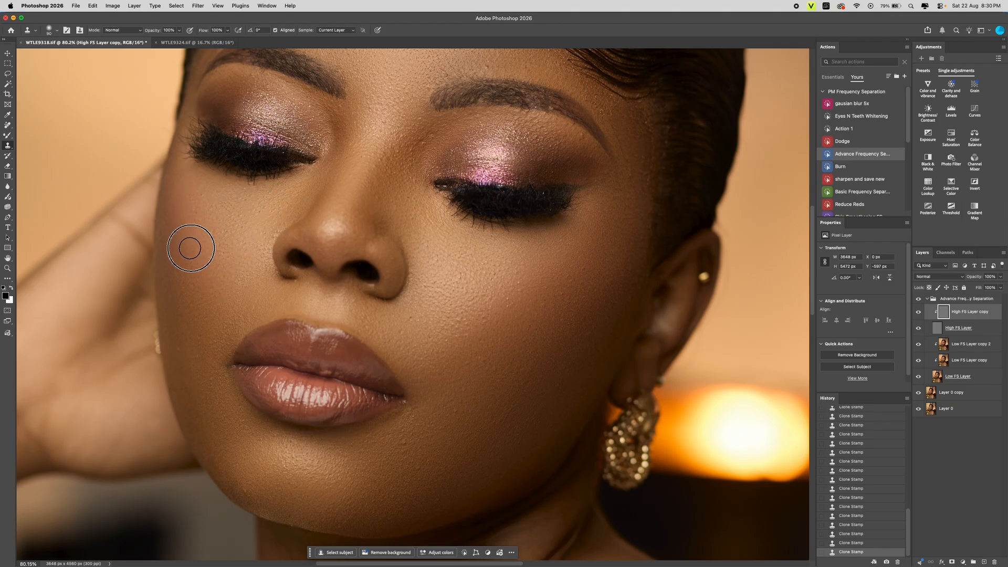
{"action": "left_click", "coordinate": [214, 321], "text": "alt"}
{"action": "left_click", "coordinate": [236, 317]}
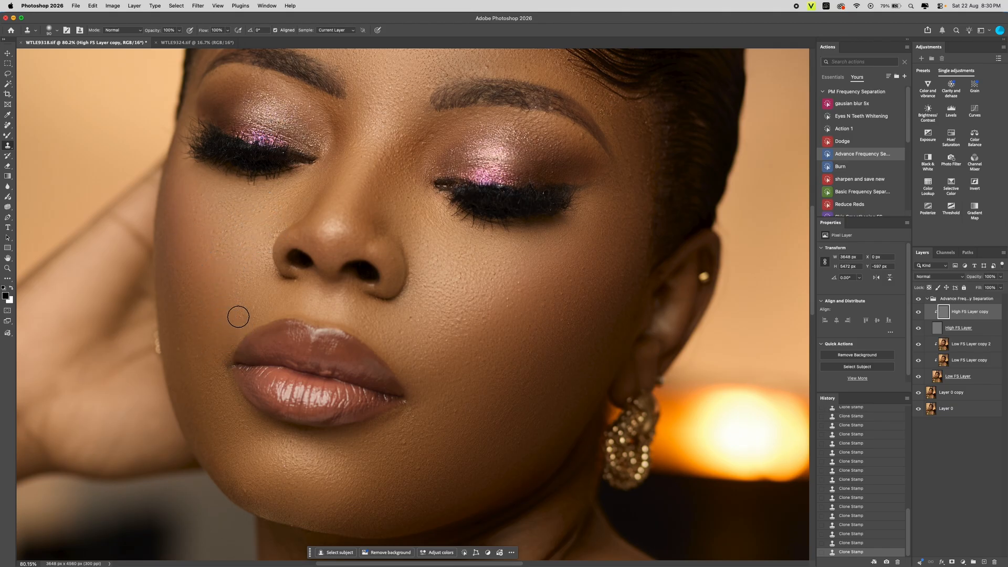
- Clone Stamp clean skin texture over the cheek area above the mouth corner on the raised-hand side
{"action": "left_click", "coordinate": [228, 314], "text": "alt"}
{"action": "left_click", "coordinate": [236, 286]}
{"action": "left_click_drag", "start_coordinate": [449, 169], "coordinate": [447, 350]}
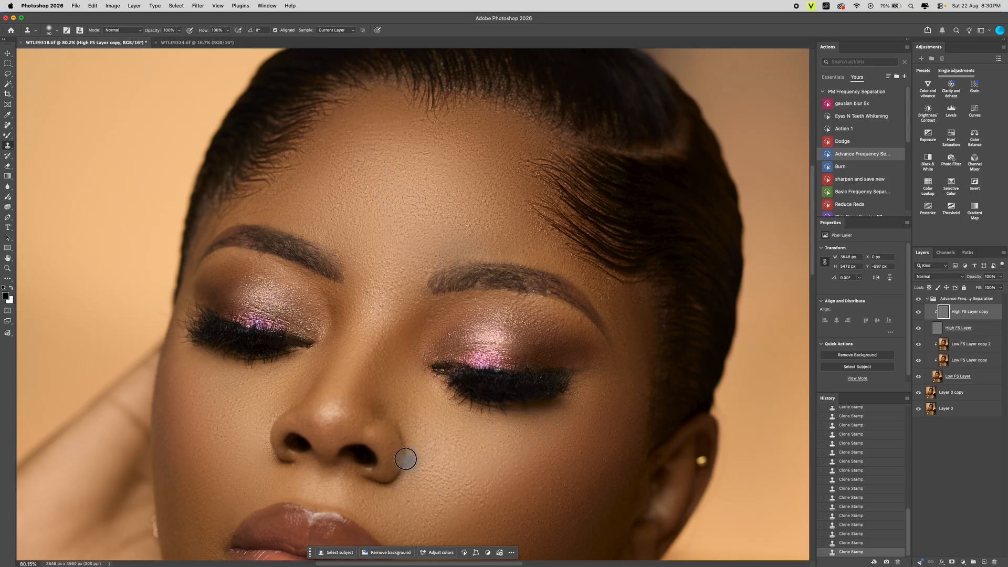
- On Low FS Layer copy 2, lasso a small patch above the earring-side nostril, apply Gaussian Blur four times, and deselect
{"action": "key", "text": "b"}
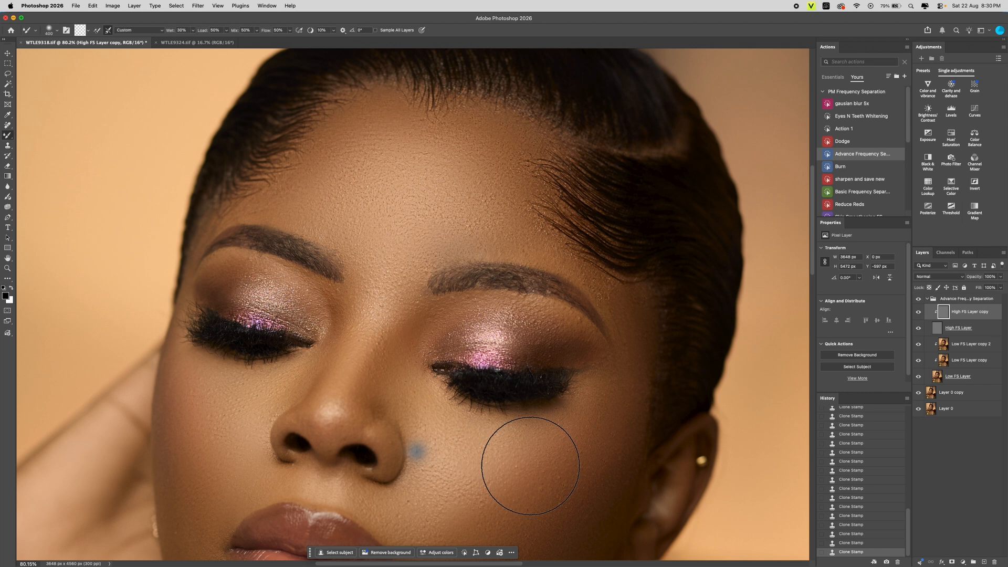
{"action": "left_click", "coordinate": [957, 351]}
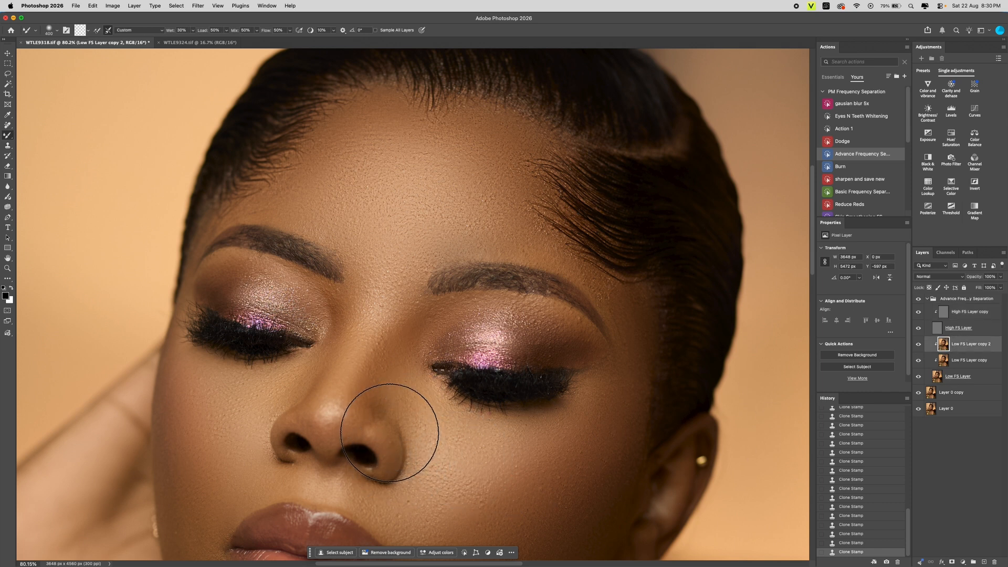
{"action": "key", "text": "bracketleft"}
{"action": "key", "text": "bracketleft"}
{"action": "key", "text": "bracketleft"}
{"action": "key", "text": "l"}
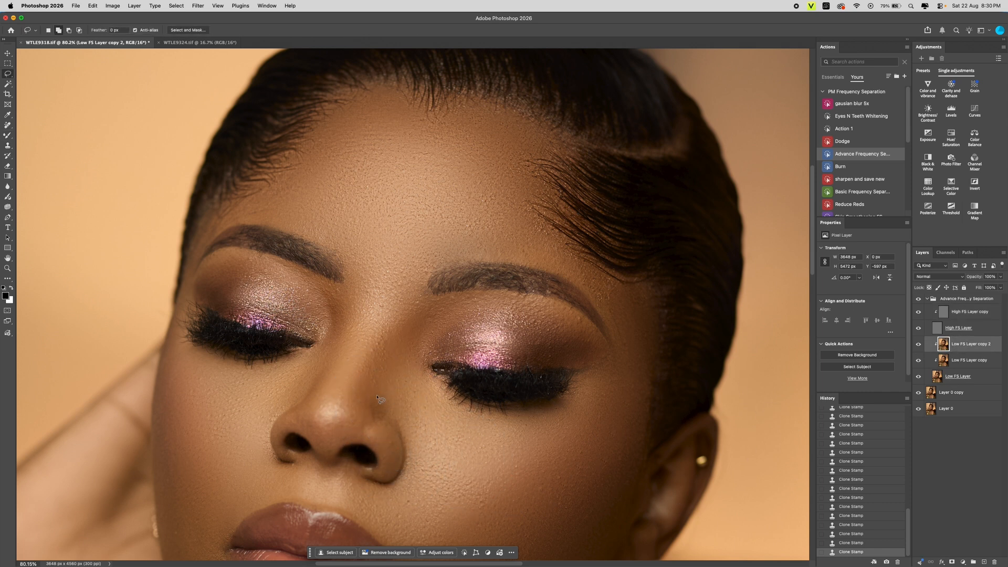
{"action": "left_click_drag", "start_coordinate": [377, 398], "coordinate": [378, 402]}
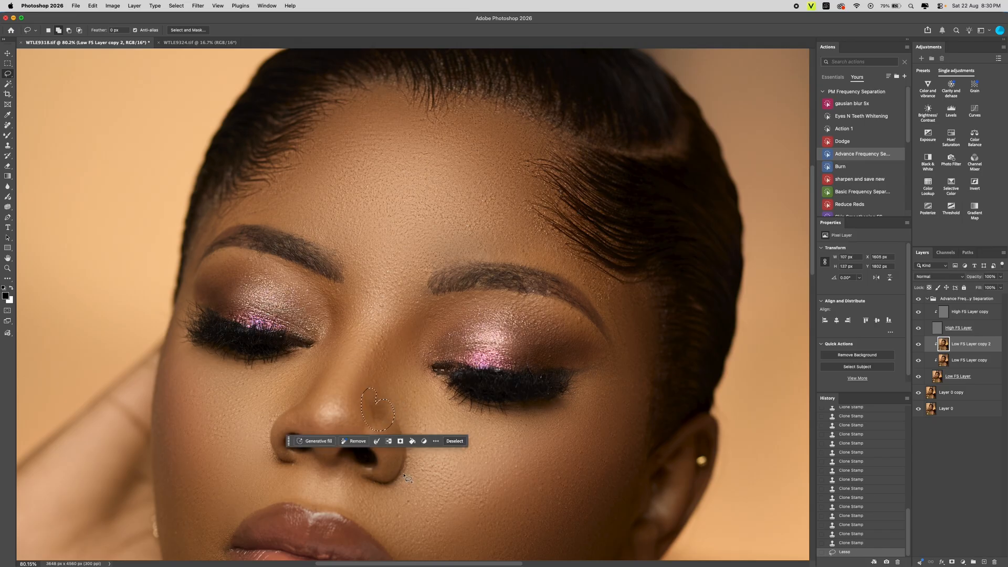
{"action": "key", "text": "ctrl+super+f"}
{"action": "key", "text": "ctrl+super+f"}
{"action": "key", "text": "ctrl+super+f"}
{"action": "key", "text": "ctrl+super+f"}
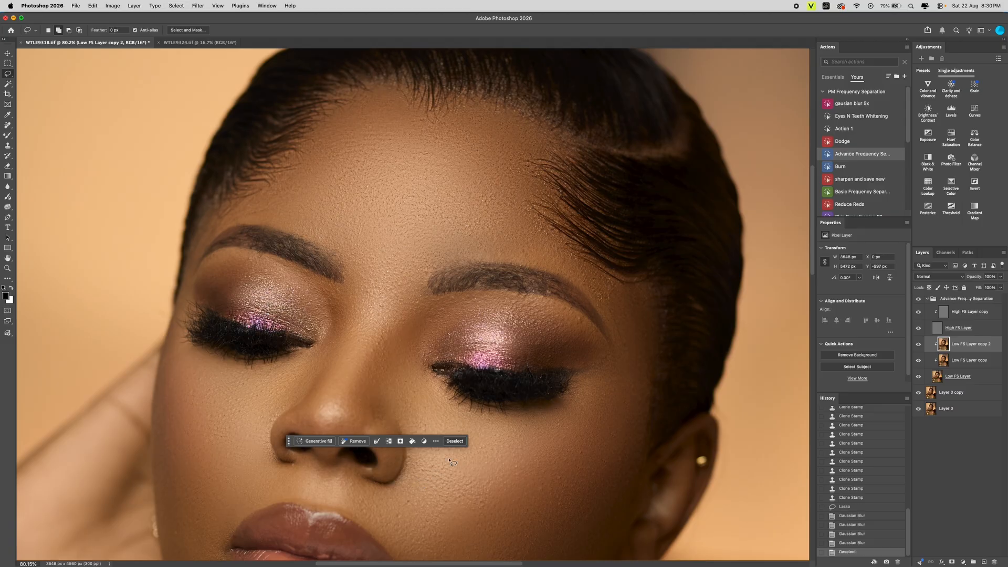
{"action": "left_click", "coordinate": [454, 441]}
- Blend the skin tones with the Mixer Brush from the side of the nose onto the earring-side cheek, enlarging the brush for the cheek
{"action": "key", "text": "b"}
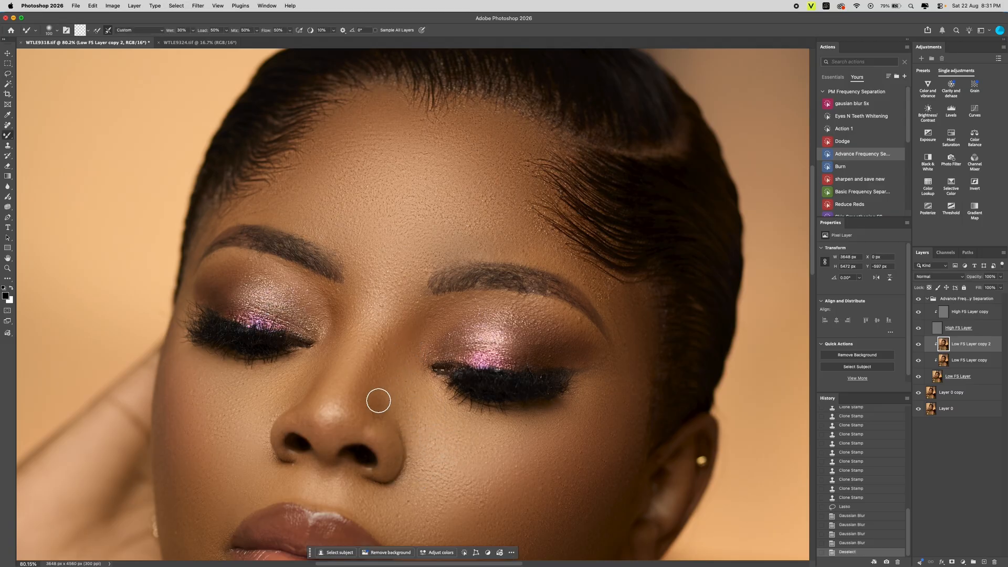
{"action": "key", "text": "bracketright"}
{"action": "key", "text": "bracketright"}
{"action": "mouse_move", "coordinate": [373, 400]}
{"action": "left_mouse_down"}
{"action": "mouse_move", "coordinate": [370, 422]}
{"action": "mouse_move", "coordinate": [381, 373]}
{"action": "mouse_move", "coordinate": [368, 411]}
{"action": "mouse_move", "coordinate": [409, 407]}
{"action": "mouse_move", "coordinate": [435, 427]}
{"action": "mouse_move", "coordinate": [454, 467]}
{"action": "mouse_move", "coordinate": [429, 443]}
{"action": "left_mouse_up"}
{"action": "key", "text": "bracketright"}
{"action": "key", "text": "bracketright"}
{"action": "key", "text": "bracketright"}
{"action": "mouse_move", "coordinate": [429, 443]}
{"action": "left_mouse_down"}
{"action": "mouse_move", "coordinate": [441, 496]}
{"action": "mouse_move", "coordinate": [499, 488]}
{"action": "mouse_move", "coordinate": [465, 478]}
{"action": "left_mouse_up"}
- Mixer Brush the tones beside the nose bridge and across the upper eyelid below the brow on the raised-hand side
{"action": "key", "text": "bracketright"}
{"action": "key", "text": "bracketleft"}
{"action": "key", "text": "bracketleft"}
{"action": "key", "text": "bracketleft"}
{"action": "mouse_move", "coordinate": [358, 368]}
{"action": "left_mouse_down"}
{"action": "mouse_move", "coordinate": [342, 391]}
{"action": "mouse_move", "coordinate": [338, 373]}
{"action": "mouse_move", "coordinate": [304, 364]}
{"action": "mouse_move", "coordinate": [310, 346]}
{"action": "left_mouse_up"}
{"action": "key", "text": "bracketleft"}
{"action": "key", "text": "bracketright"}
{"action": "key", "text": "bracketright"}
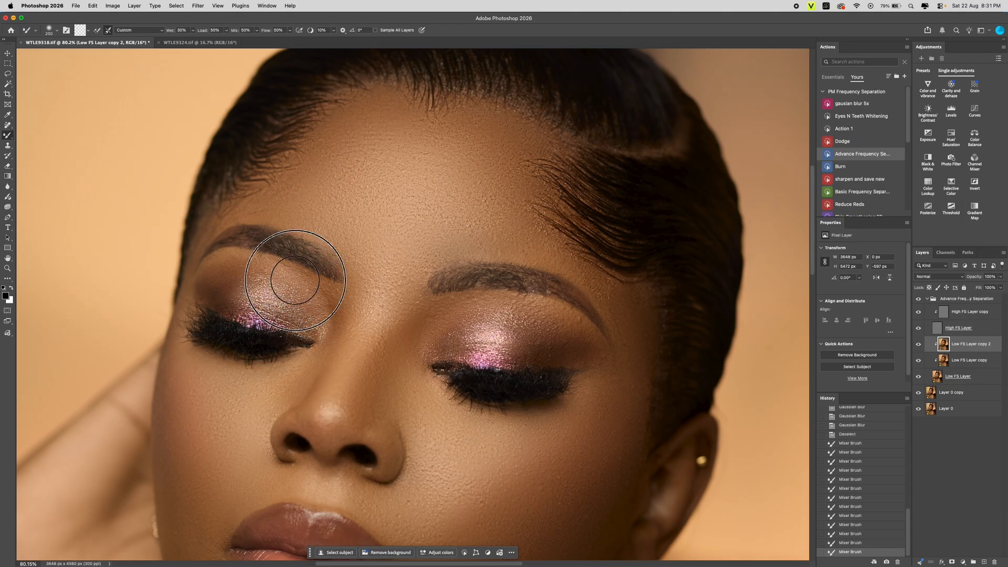
{"action": "left_click_drag", "start_coordinate": [295, 280], "coordinate": [260, 269]}
{"action": "left_click_drag", "start_coordinate": [252, 267], "coordinate": [220, 281]}
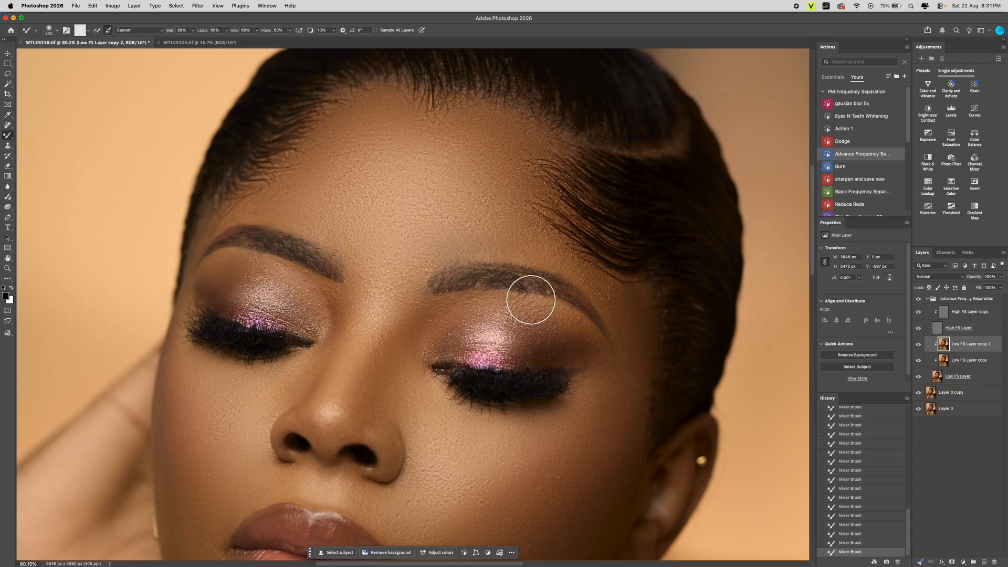
- Smooth the tones on the upper eyelid below the earring-side brow with a smaller Mixer Brush
{"action": "key", "text": "bracketleft"}
{"action": "mouse_move", "coordinate": [458, 315]}
{"action": "left_mouse_down"}
{"action": "mouse_move", "coordinate": [451, 328]}
{"action": "mouse_move", "coordinate": [462, 320]}
{"action": "left_mouse_up"}
{"action": "key", "text": "bracketleft"}
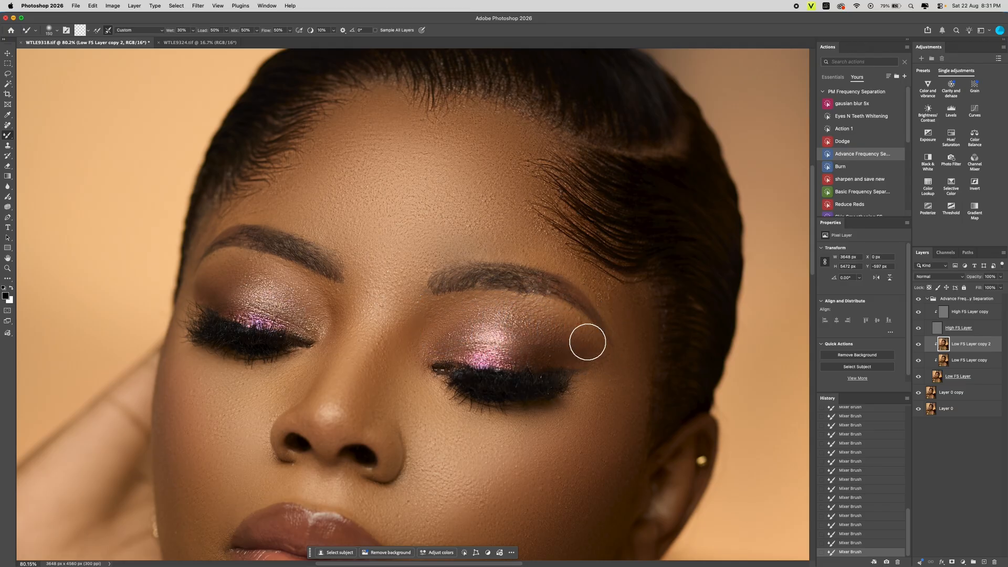
- Inspect the smoothed skin on the cheeks, mouth area and eyelids up close and against the whole portrait
{"action": "key", "text": "z"}
{"action": "left_click_drag", "start_coordinate": [462, 244], "coordinate": [377, 252]}
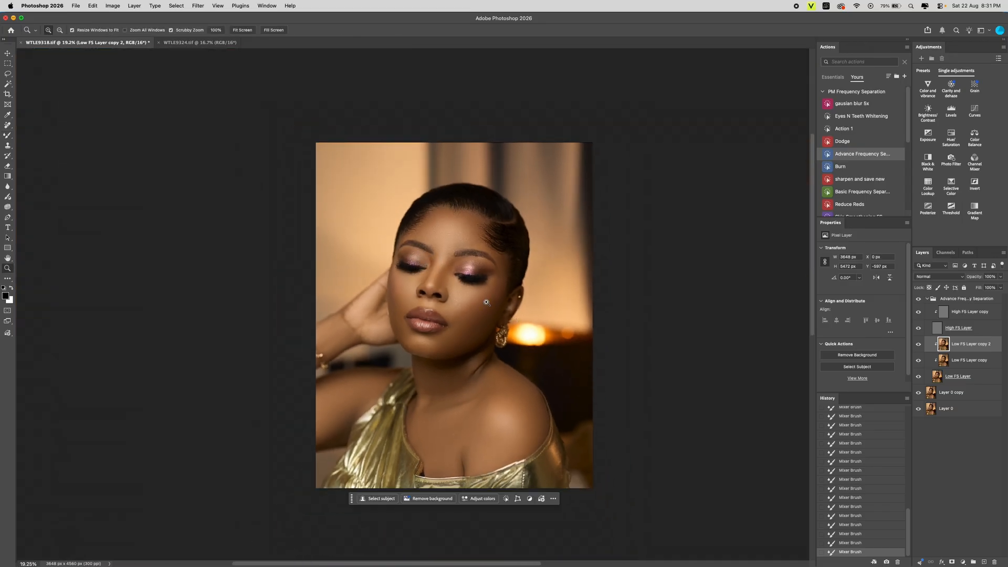
{"action": "left_click_drag", "start_coordinate": [478, 315], "coordinate": [506, 299]}
{"action": "left_click_drag", "start_coordinate": [457, 279], "coordinate": [466, 274]}
{"action": "left_click_drag", "start_coordinate": [464, 323], "coordinate": [439, 373]}
{"action": "left_click_drag", "start_coordinate": [489, 189], "coordinate": [508, 217]}
{"action": "key", "text": "b"}
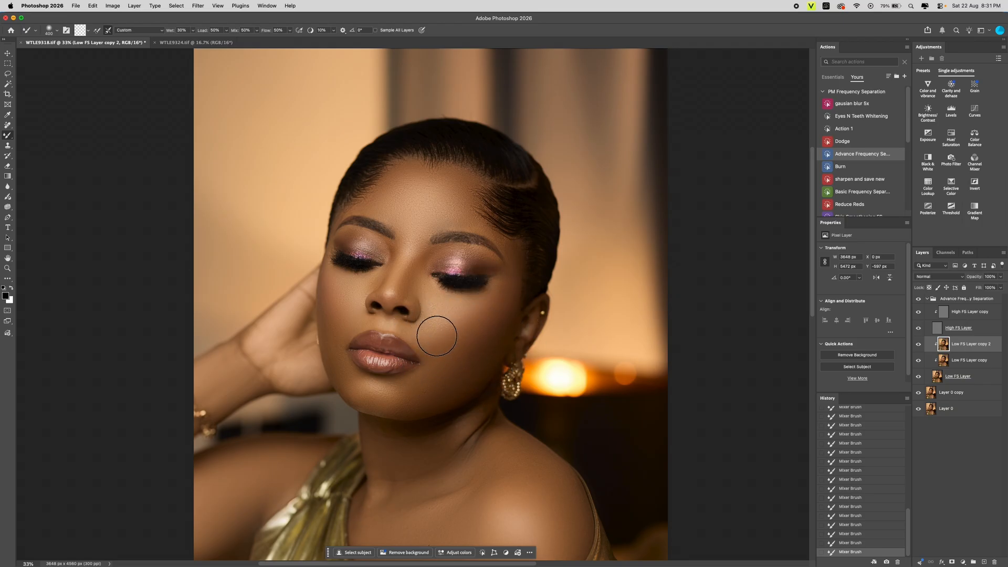
{"action": "key", "text": "bracketright"}
{"action": "key", "text": "z"}
{"action": "mouse_move", "coordinate": [476, 197]}
{"action": "left_mouse_down"}
{"action": "mouse_move", "coordinate": [459, 209]}
{"action": "mouse_move", "coordinate": [457, 201]}
{"action": "left_mouse_up"}
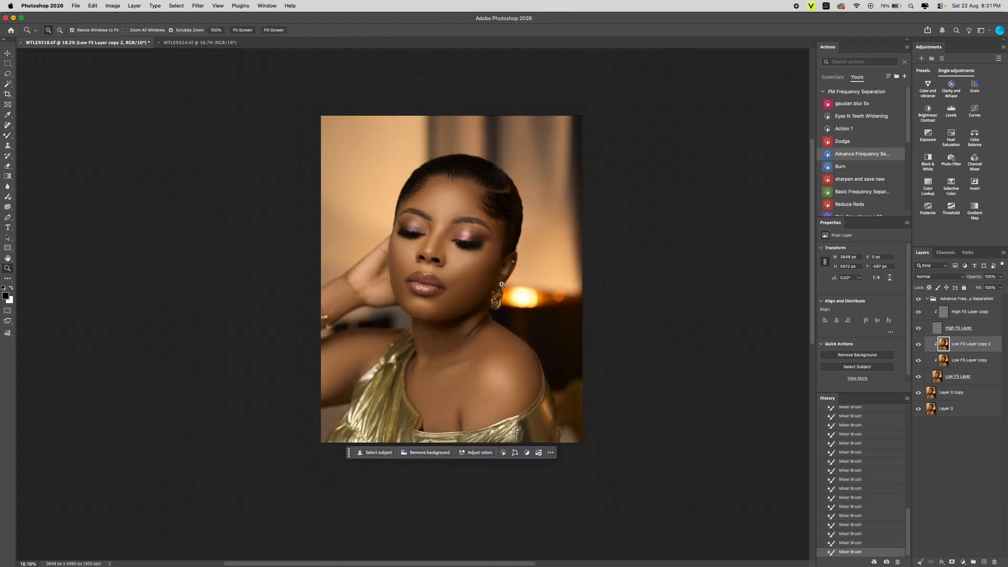
{"action": "mouse_move", "coordinate": [451, 273]}
{"action": "left_mouse_down"}
{"action": "mouse_move", "coordinate": [499, 273]}
{"action": "mouse_move", "coordinate": [414, 407]}
{"action": "mouse_move", "coordinate": [456, 331]}
{"action": "mouse_move", "coordinate": [467, 362]}
{"action": "left_mouse_up"}
{"action": "key", "text": "b"}
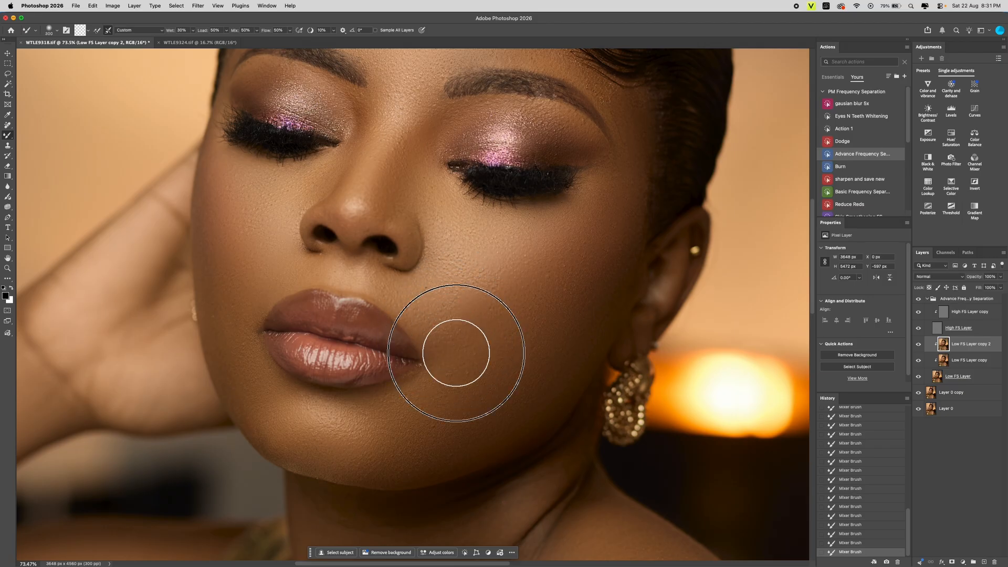
{"action": "key", "text": "bracketright"}
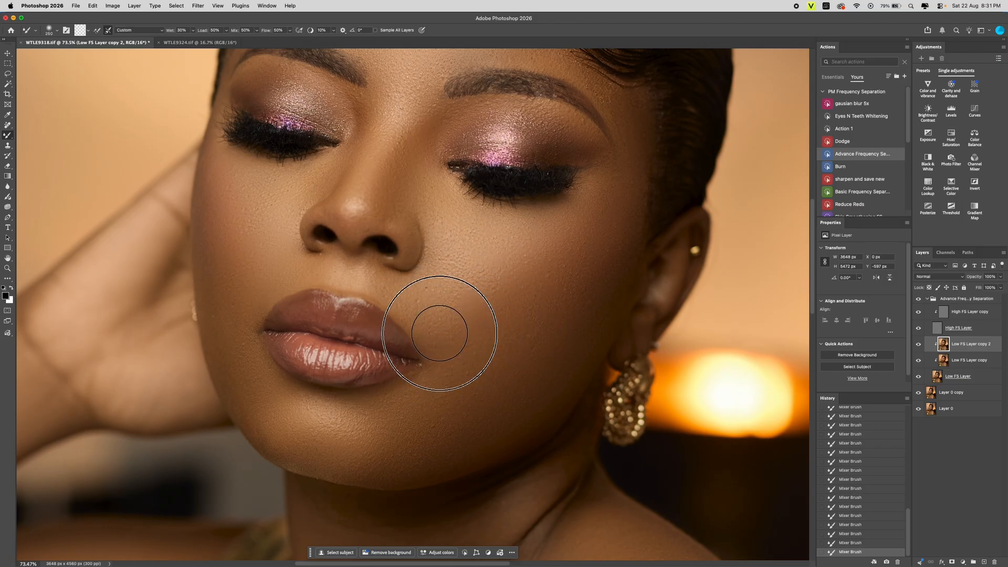
{"action": "key", "text": "bracketright"}
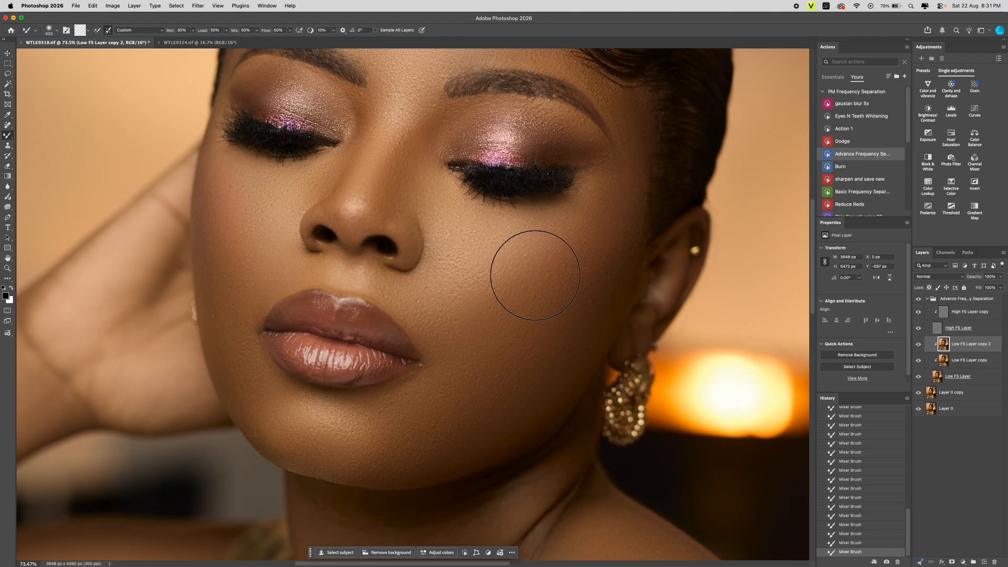
{"action": "key", "text": "z"}
{"action": "left_click_drag", "start_coordinate": [433, 255], "coordinate": [416, 277]}
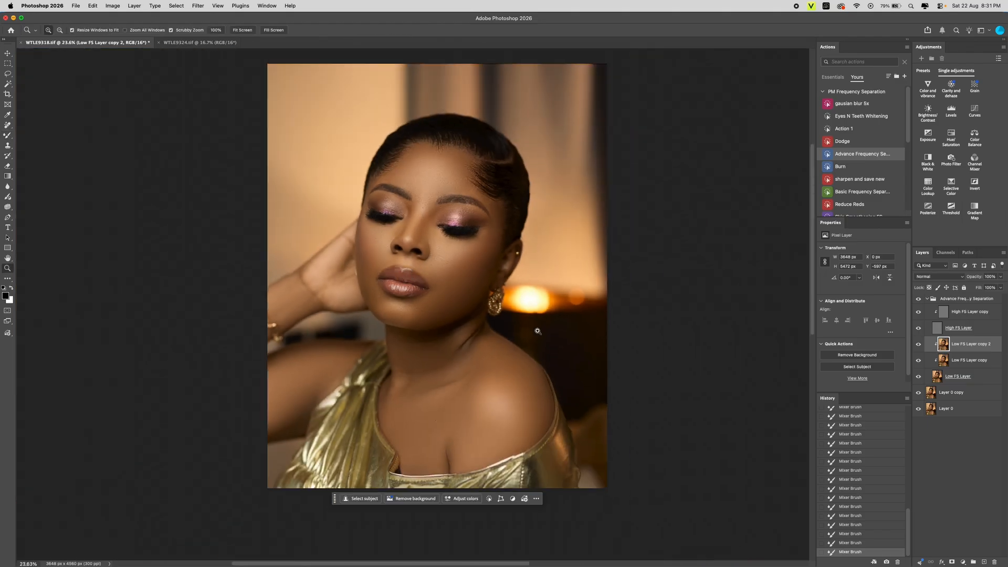
{"action": "left_click_drag", "start_coordinate": [487, 277], "coordinate": [491, 252]}
{"action": "key", "text": "b"}
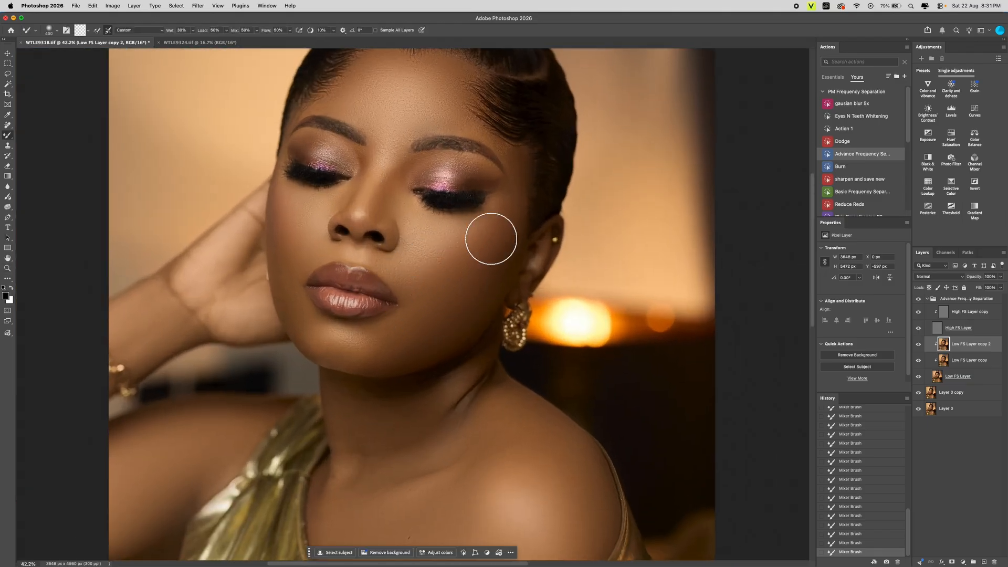
{"action": "key", "text": "z"}
{"action": "left_click_drag", "start_coordinate": [422, 317], "coordinate": [407, 331]}
{"action": "left_click_drag", "start_coordinate": [452, 240], "coordinate": [446, 250]}
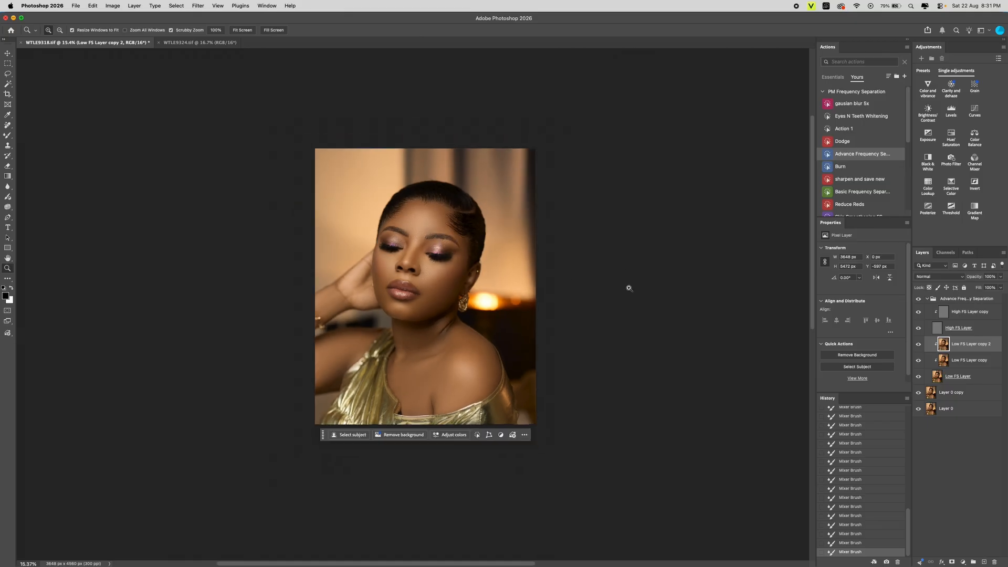
{"action": "key", "text": "b"}
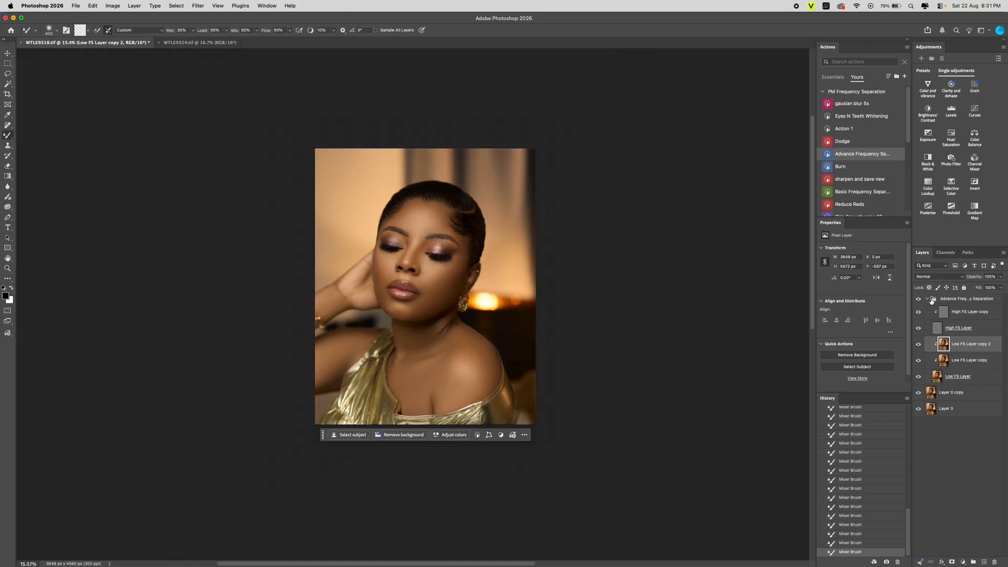
- Collapse the Advance Frequency Separation group and add a Color Lookup adjustment layer above it
{"action": "left_click", "coordinate": [931, 300]}
{"action": "key", "text": "super+minus"}
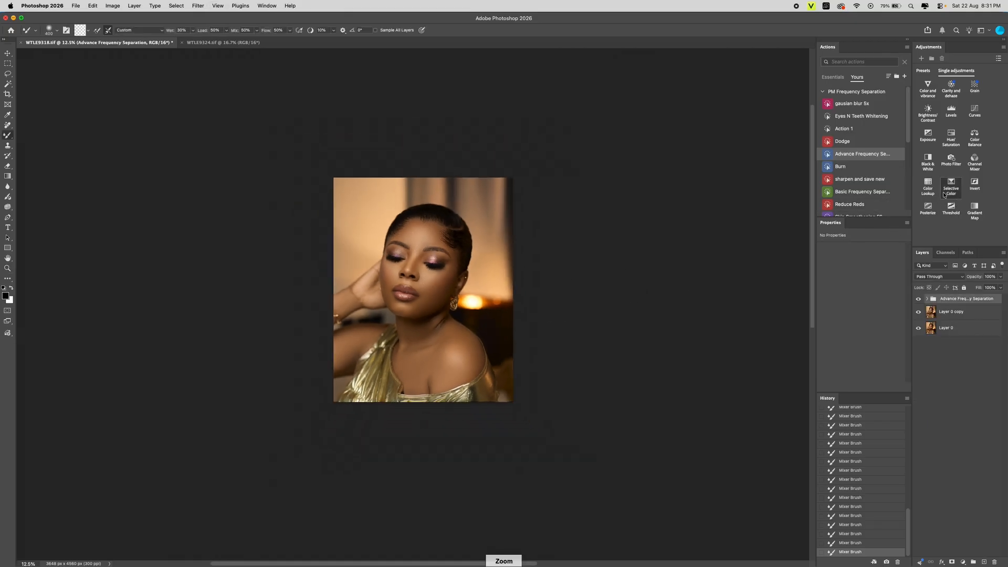
{"action": "left_click", "coordinate": [932, 189]}
{"action": "left_click", "coordinate": [871, 249]}
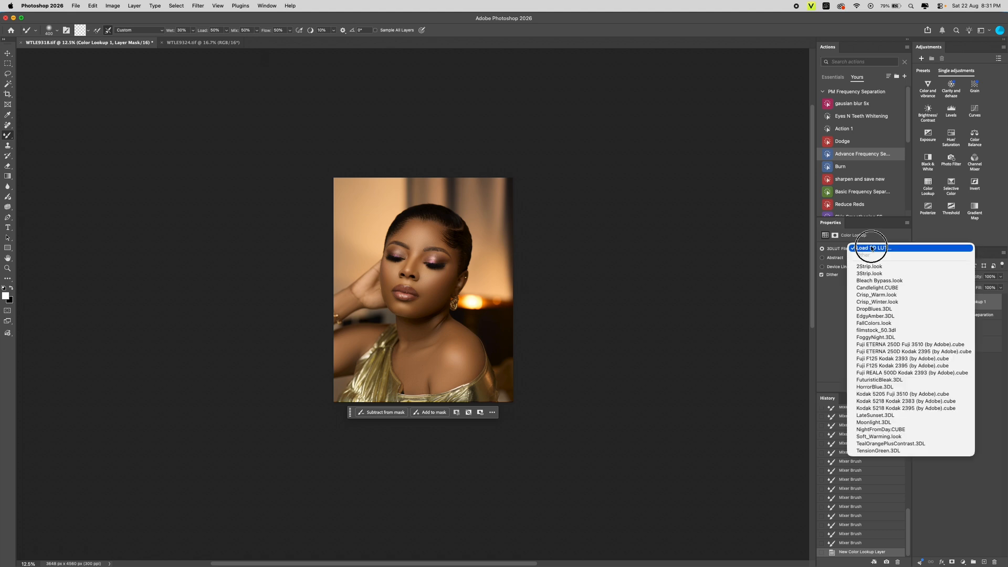
{"action": "left_click", "coordinate": [871, 248]}
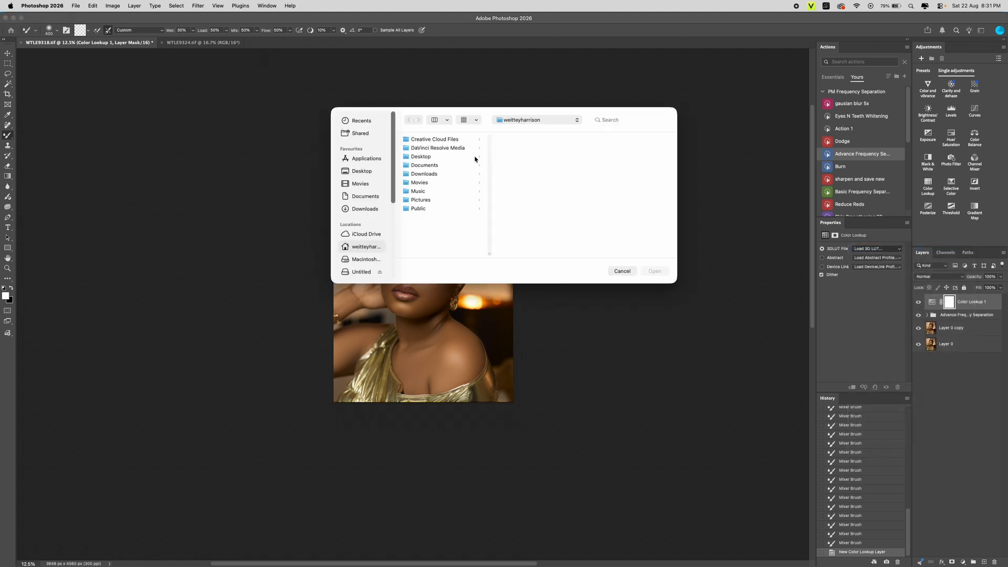
{"action": "left_click", "coordinate": [422, 158]}
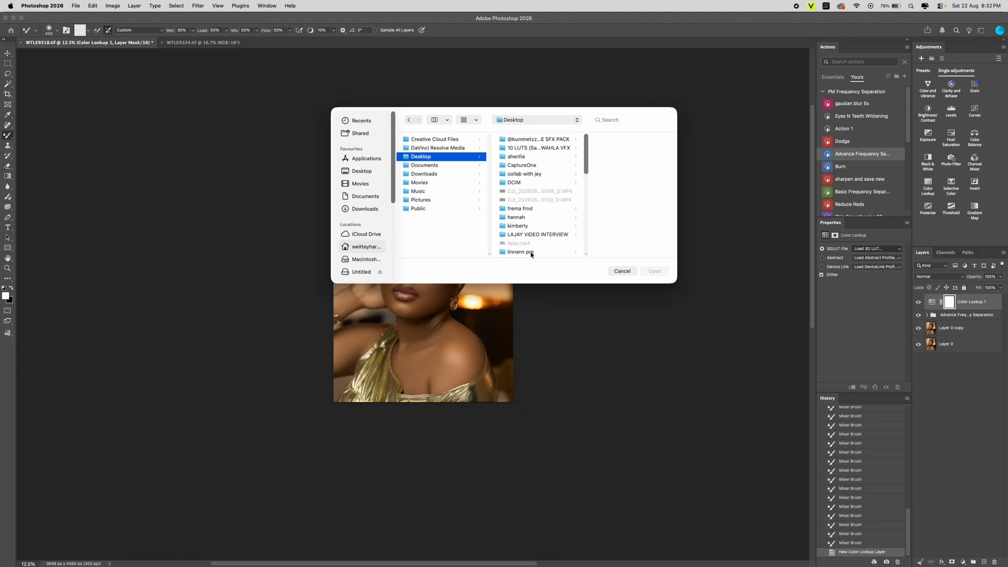
{"action": "key", "text": "Escape"}
- Load NANA AKUA.CUBE from the Desktop folder as the Color Lookup layer's 3D LUT
{"action": "left_click", "coordinate": [876, 248]}
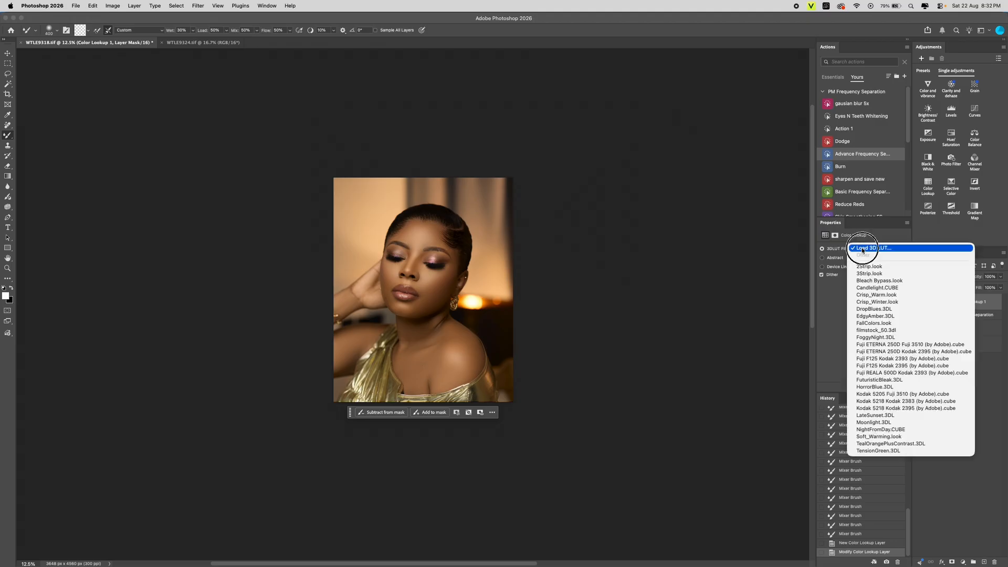
{"action": "left_click", "coordinate": [866, 245]}
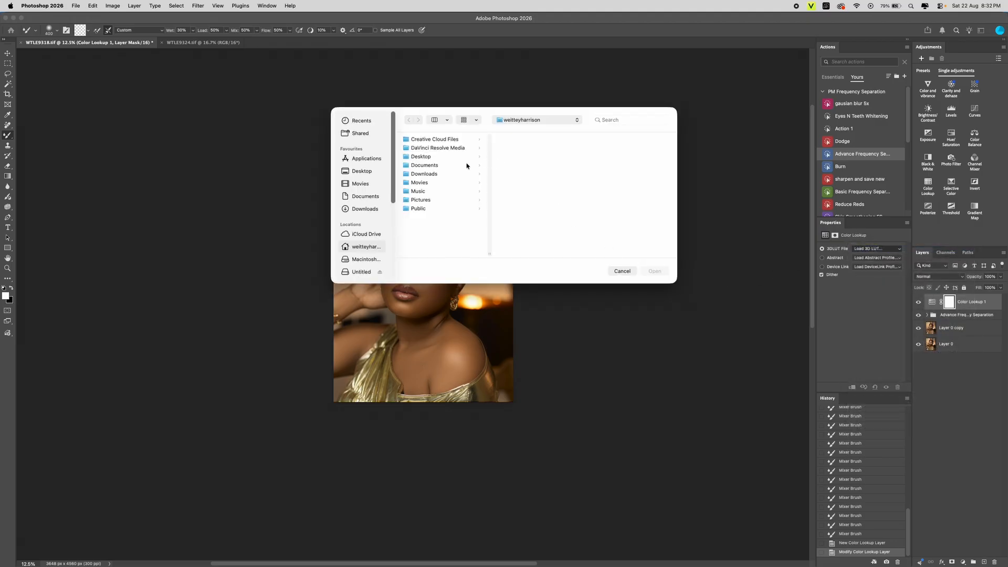
{"action": "left_click", "coordinate": [432, 158]}
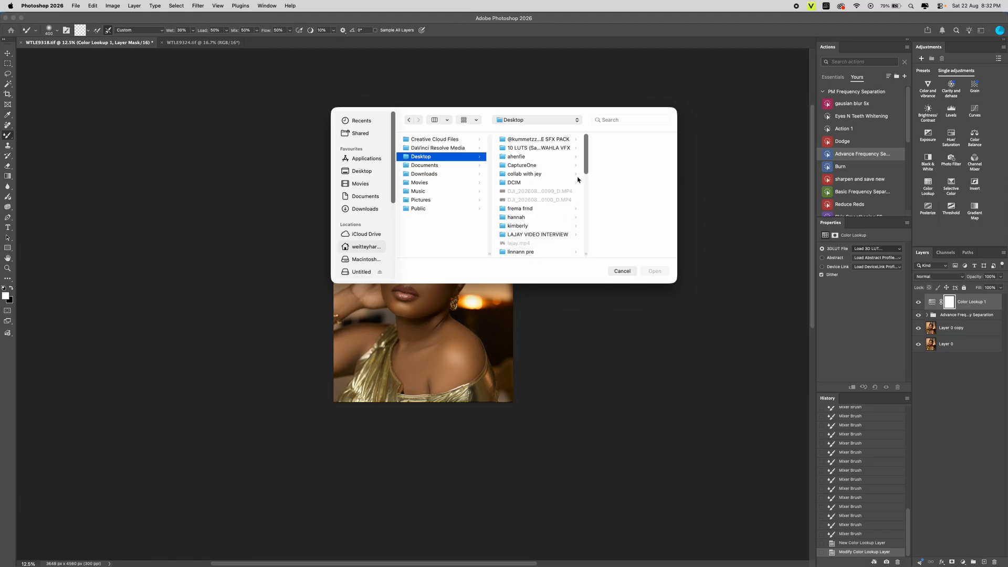
{"action": "left_click_drag", "start_coordinate": [587, 170], "coordinate": [587, 198]}
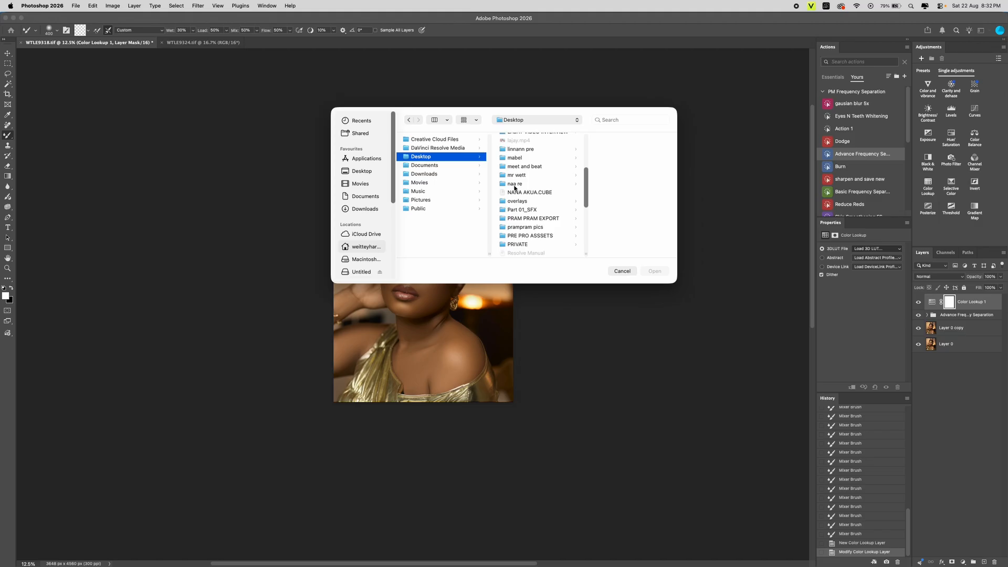
{"action": "left_click", "coordinate": [515, 189]}
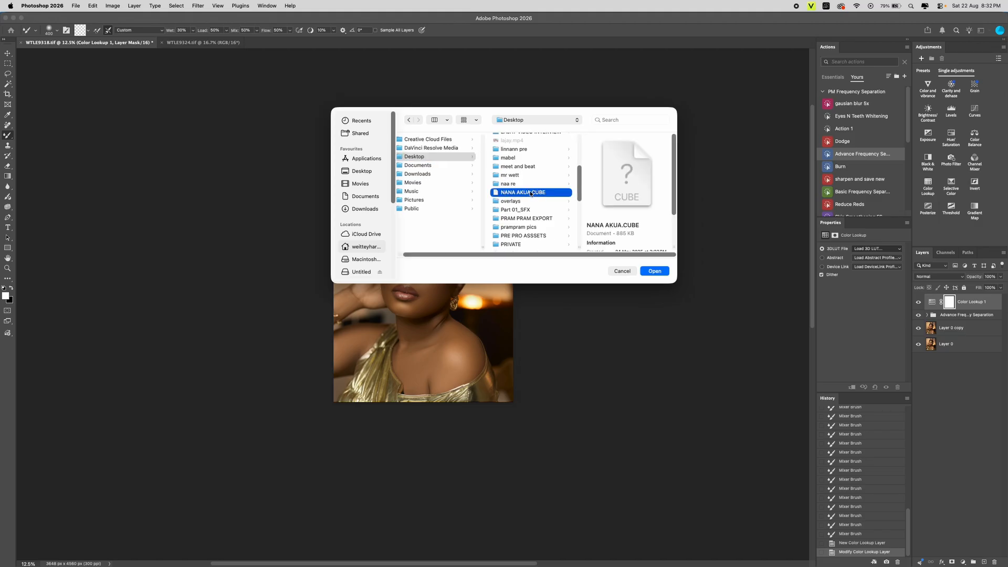
{"action": "left_click", "coordinate": [660, 274]}
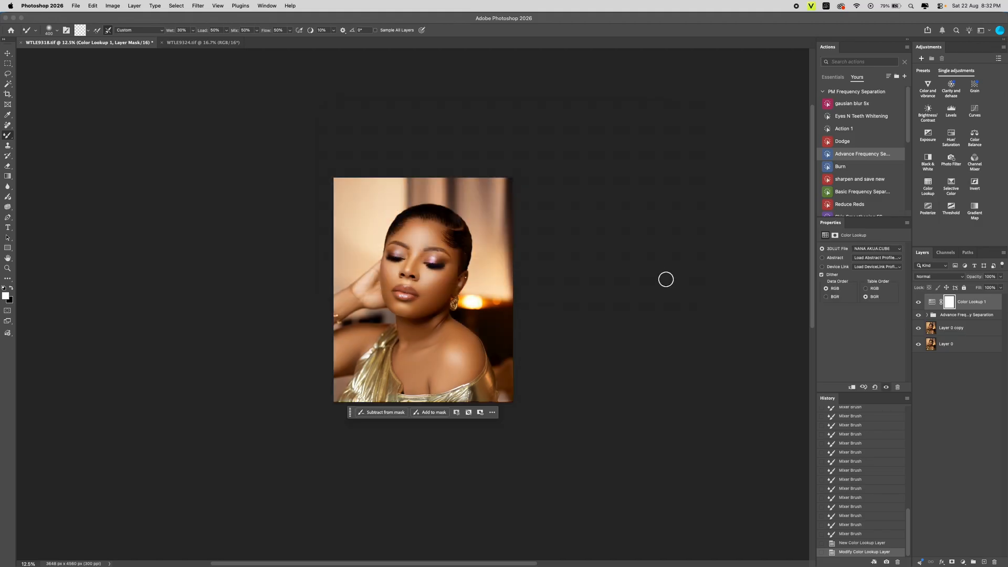
- Compare the portrait with and without the Color Lookup grade by switching that layer's visibility off and on
{"action": "scroll", "coordinate": [444, 255], "scroll_direction": "up", "scroll_amount": 2}
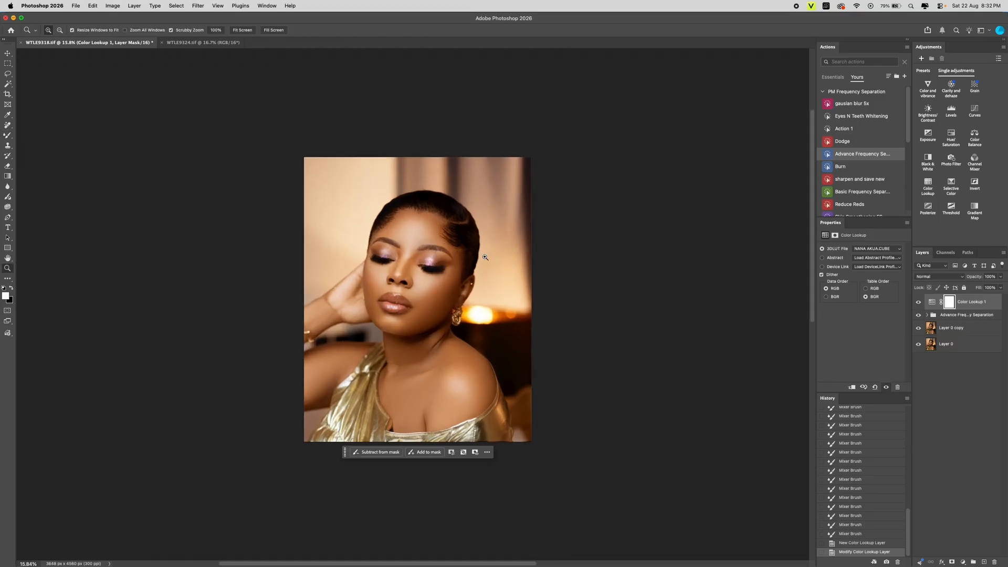
{"action": "left_click", "coordinate": [918, 302]}
{"action": "left_click", "coordinate": [919, 302]}
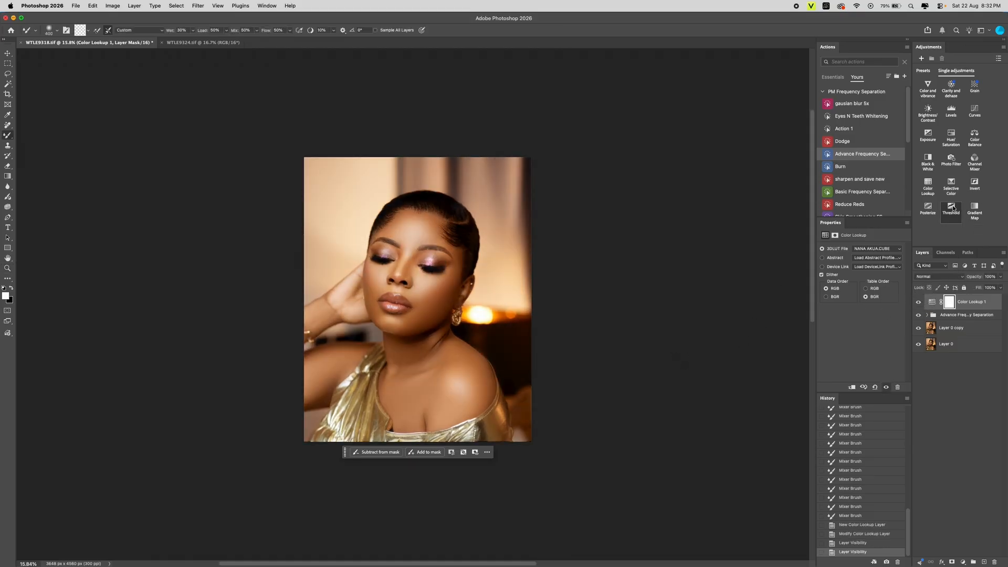
- Add a Selective Color layer with Reds at Cyan +9, Magenta -3, Yellow -1 and Black -2, and compare it off and on
{"action": "left_click", "coordinate": [950, 185]}
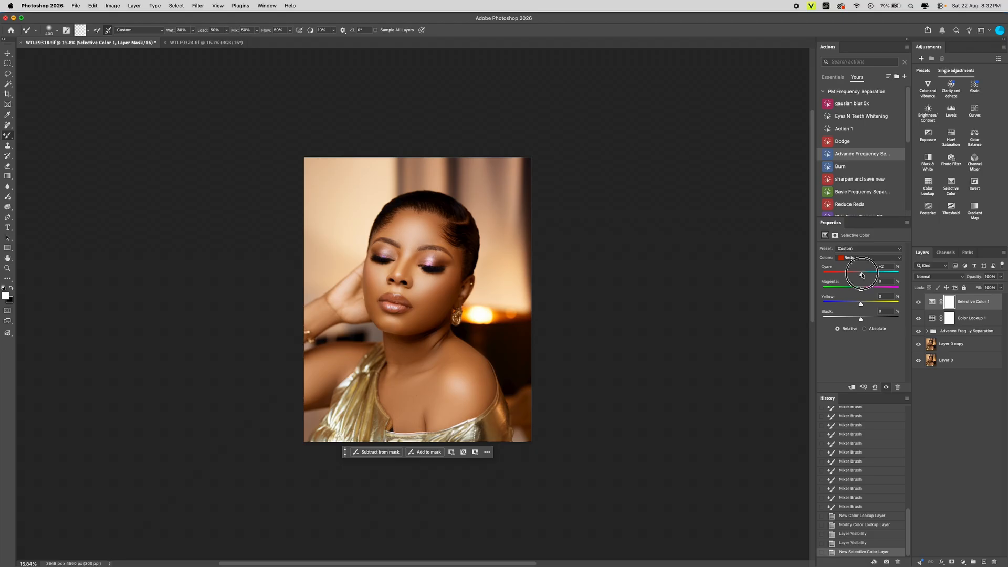
{"action": "left_click_drag", "start_coordinate": [862, 274], "coordinate": [860, 320]}
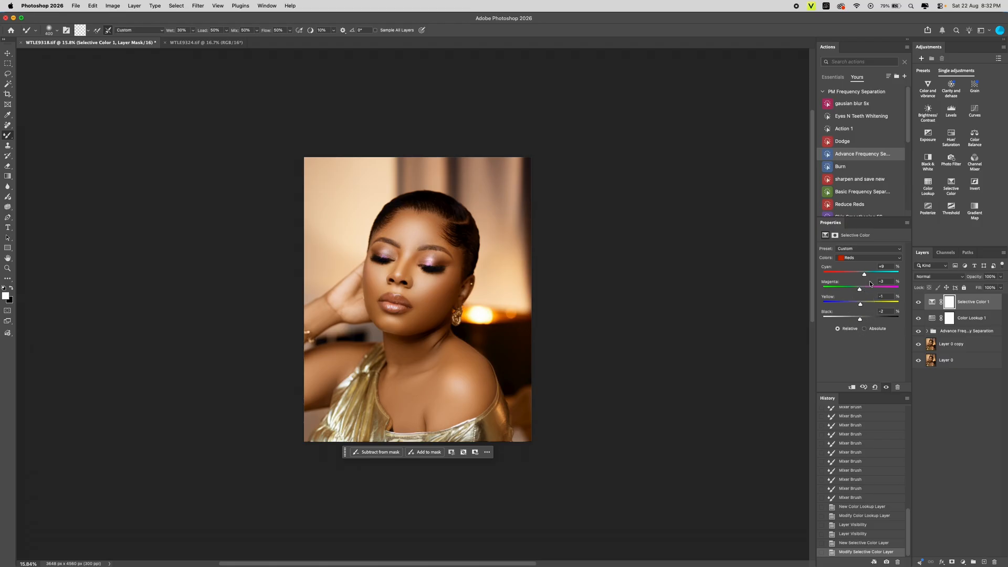
{"action": "left_click", "coordinate": [919, 303]}
{"action": "left_click", "coordinate": [918, 303]}
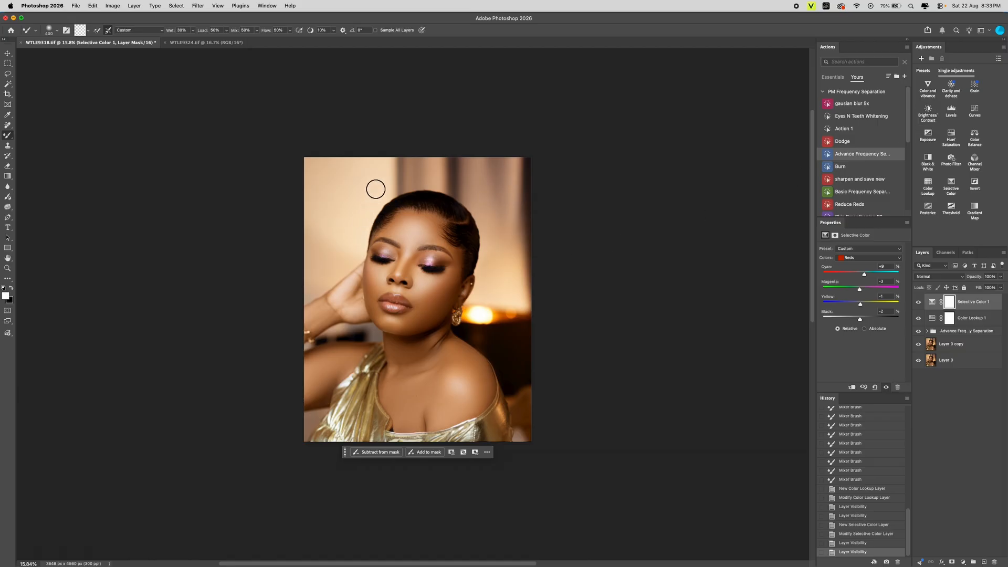
- Run the Dodge action to add a brightening Curves layer with a black mask above the Selective Color layer
{"action": "left_click_drag", "start_coordinate": [378, 186], "coordinate": [361, 192]}
{"action": "left_click_drag", "start_coordinate": [446, 212], "coordinate": [461, 178]}
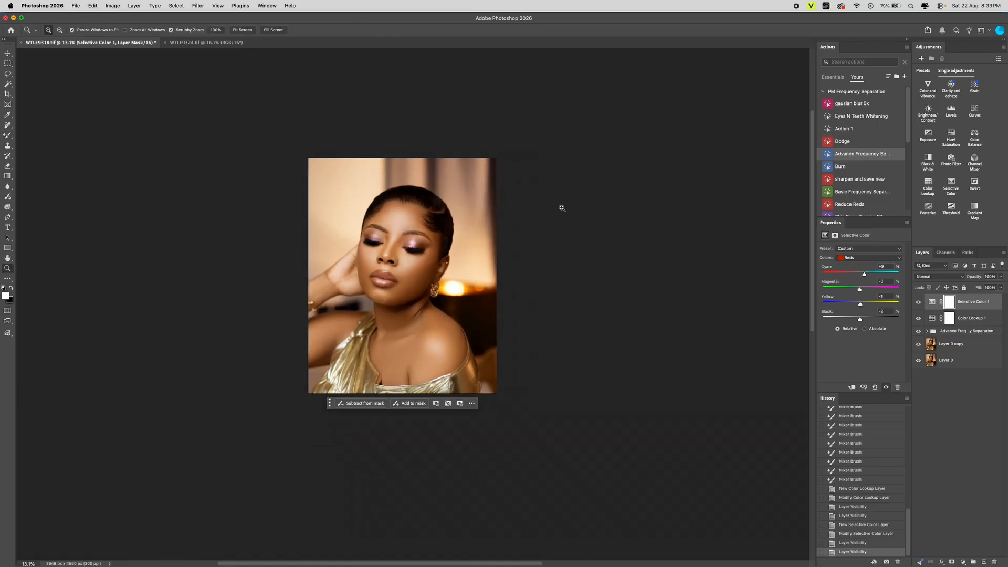
{"action": "left_click_drag", "start_coordinate": [413, 223], "coordinate": [454, 217]}
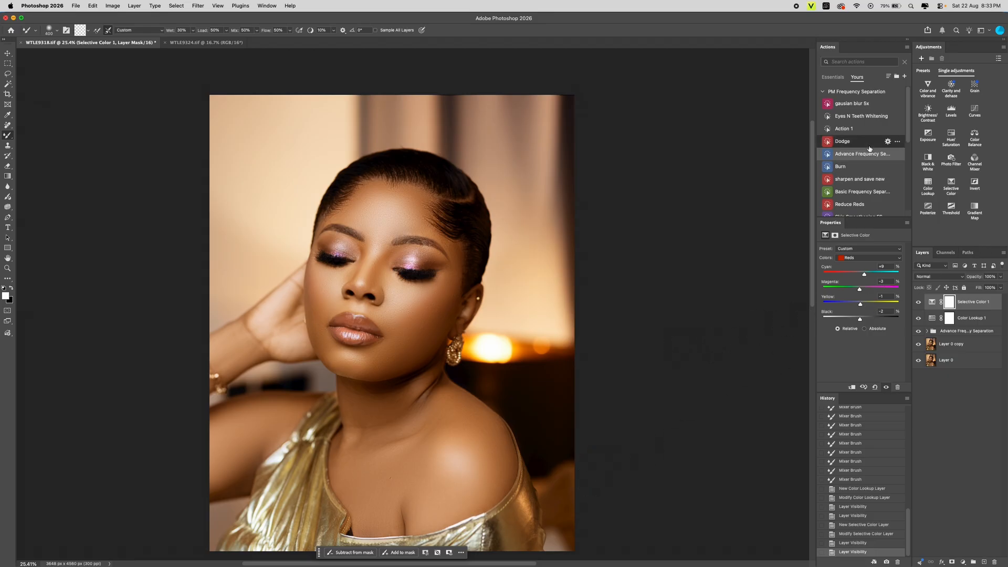
{"action": "left_click", "coordinate": [847, 146]}
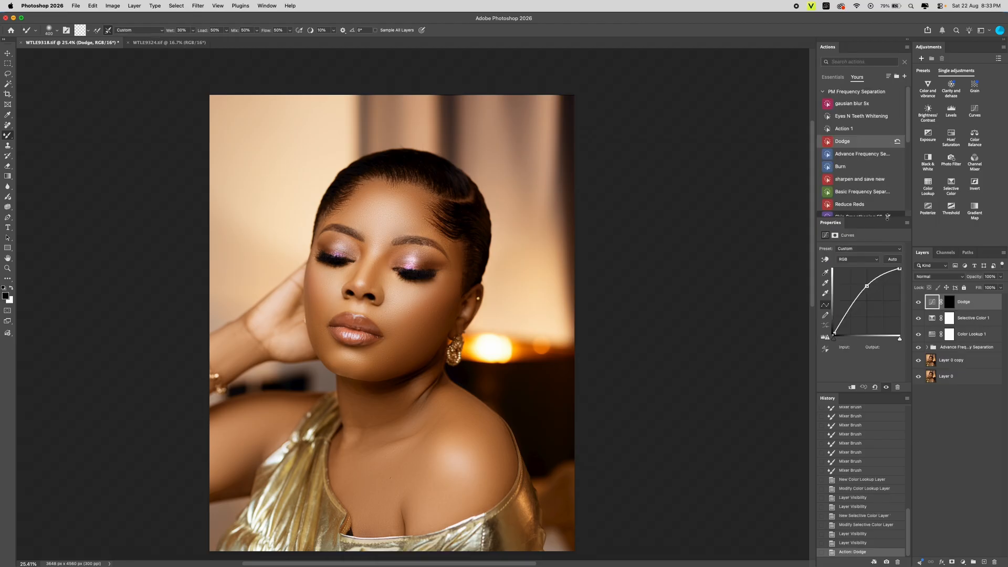
- Brush white highlight strokes on the Dodge layer's mask over the forehead, both cheeks below the eyes and the chin
{"action": "key", "text": "shift+b"}
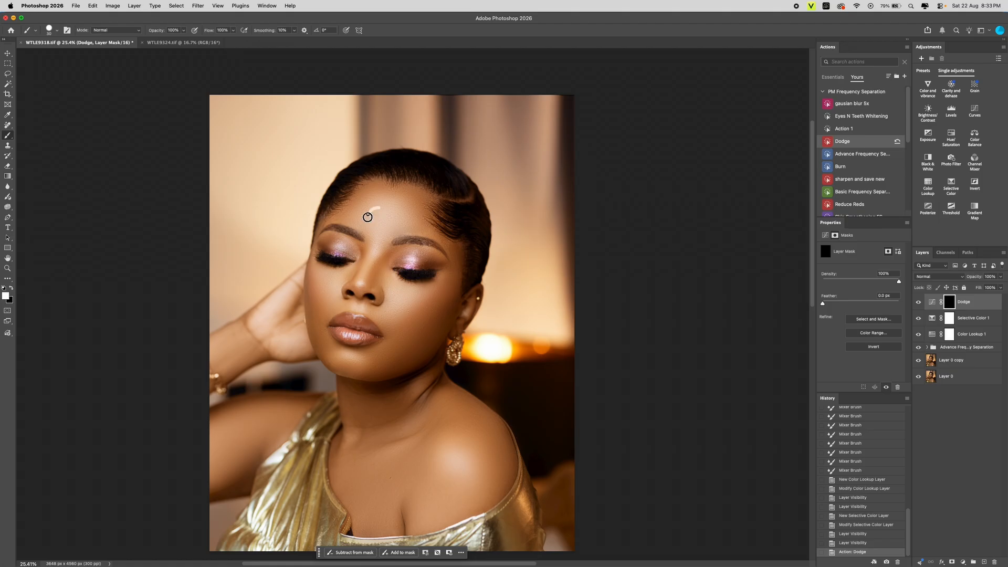
{"action": "left_click_drag", "start_coordinate": [368, 217], "coordinate": [383, 216]}
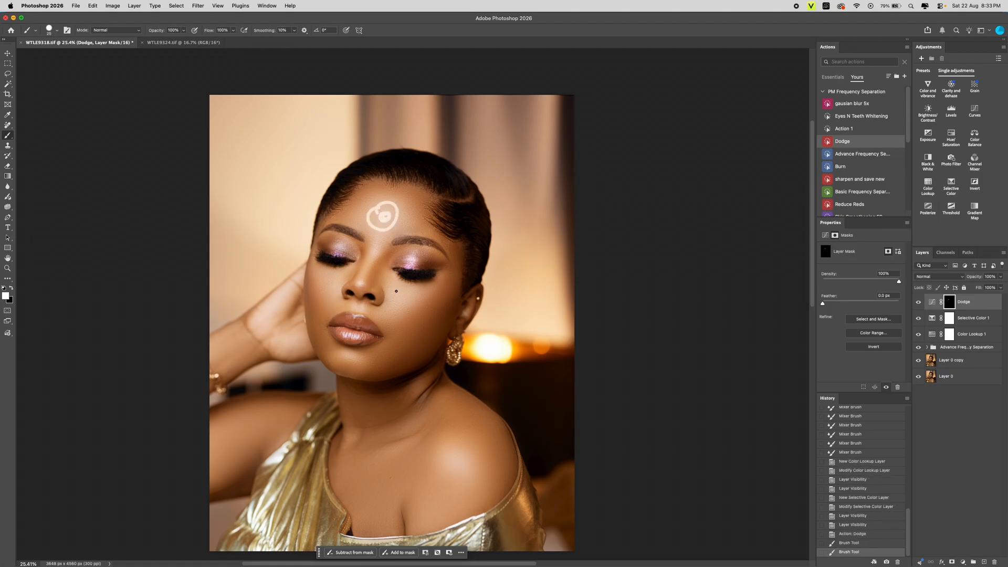
{"action": "left_click_drag", "start_coordinate": [397, 281], "coordinate": [393, 298]}
{"action": "left_click_drag", "start_coordinate": [405, 288], "coordinate": [396, 300]}
{"action": "left_click_drag", "start_coordinate": [409, 293], "coordinate": [401, 305]}
{"action": "left_click_drag", "start_coordinate": [416, 298], "coordinate": [393, 314]}
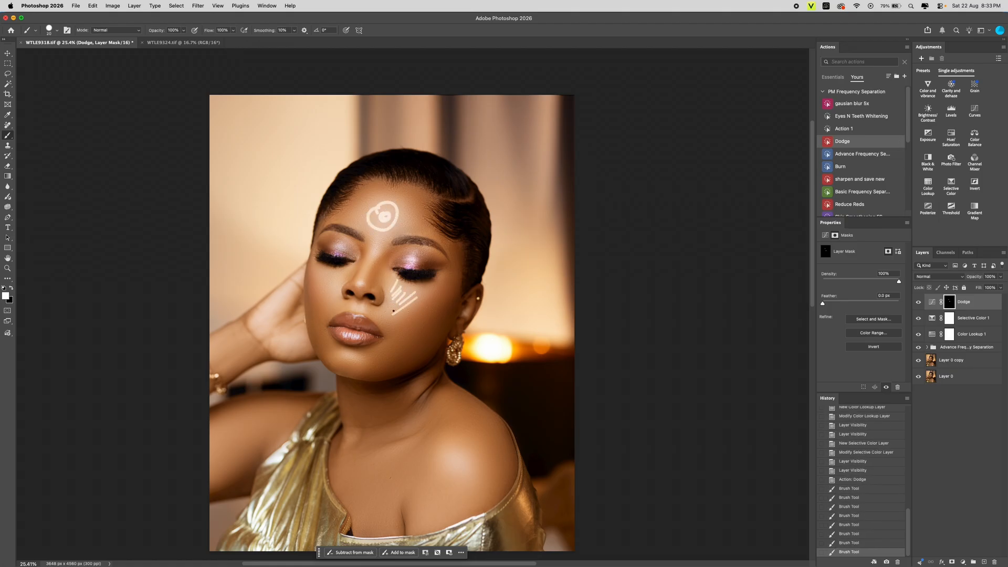
{"action": "left_click_drag", "start_coordinate": [337, 275], "coordinate": [338, 281]}
{"action": "left_click_drag", "start_coordinate": [333, 276], "coordinate": [334, 287]}
{"action": "left_click_drag", "start_coordinate": [329, 281], "coordinate": [331, 289]}
{"action": "left_click_drag", "start_coordinate": [327, 283], "coordinate": [333, 302]}
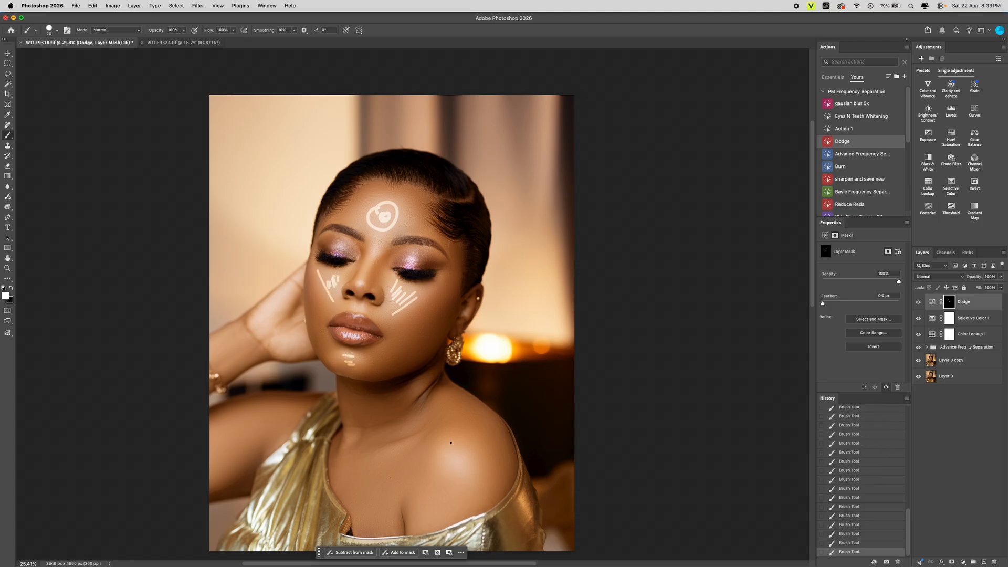
- Brush white highlight marks on the Dodge mask over the shoulder, the raised arm and the upper chest
{"action": "left_click_drag", "start_coordinate": [452, 476], "coordinate": [458, 460]}
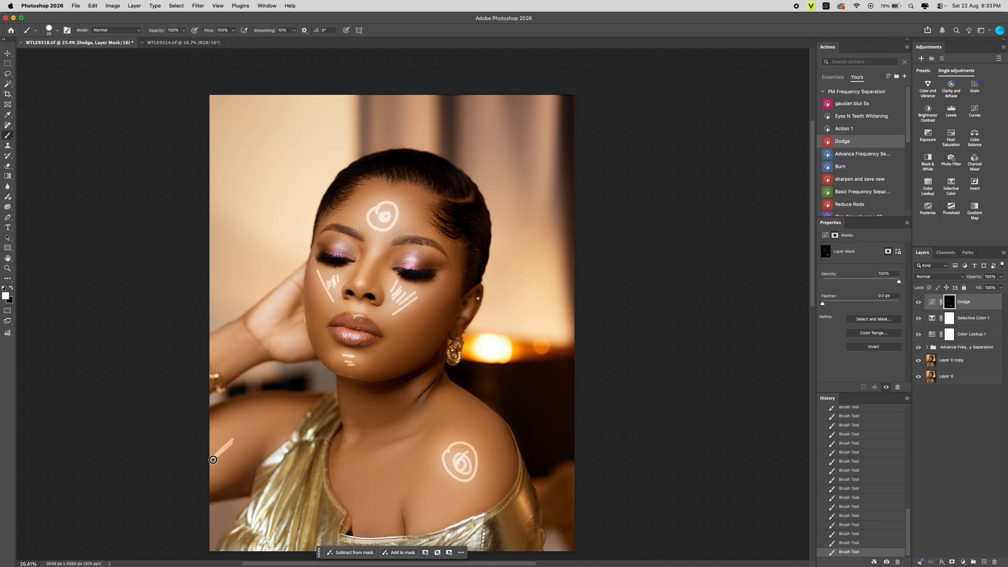
{"action": "left_click_drag", "start_coordinate": [424, 517], "coordinate": [431, 498]}
{"action": "left_click_drag", "start_coordinate": [433, 508], "coordinate": [439, 492]}
{"action": "left_click_drag", "start_coordinate": [446, 507], "coordinate": [453, 491]}
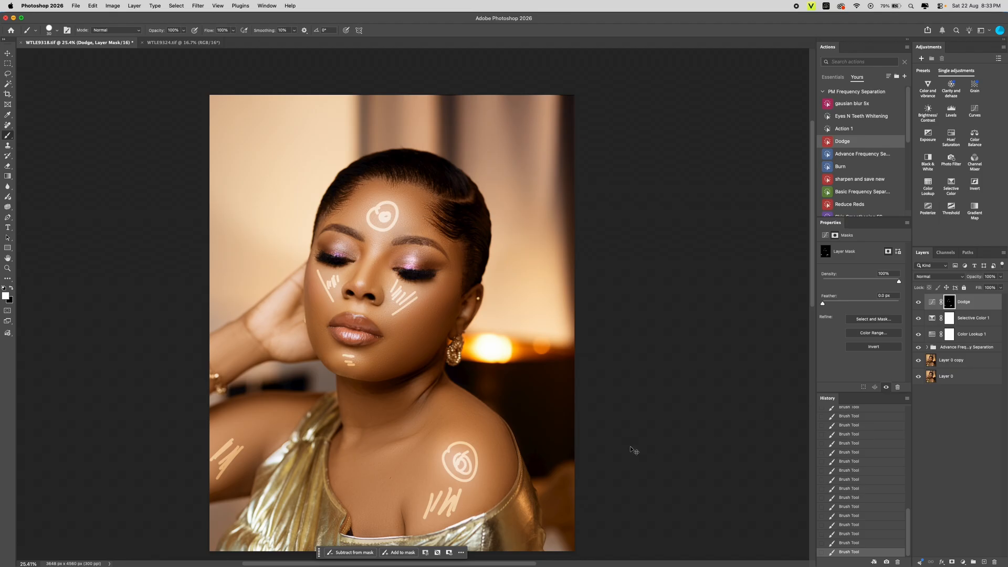
- Undo the chest highlight strokes and repaint them on the Dodge mask as a diagonal group below the shoulder mark
{"action": "key", "text": "super+z"}
{"action": "key", "text": "super+z"}
{"action": "key", "text": "super+z"}
{"action": "key", "text": "super+z"}
{"action": "key", "text": "super+shift+z"}
{"action": "key", "text": "super+shift+z"}
{"action": "key", "text": "super+shift+z"}
{"action": "key", "text": "super+shift+z"}
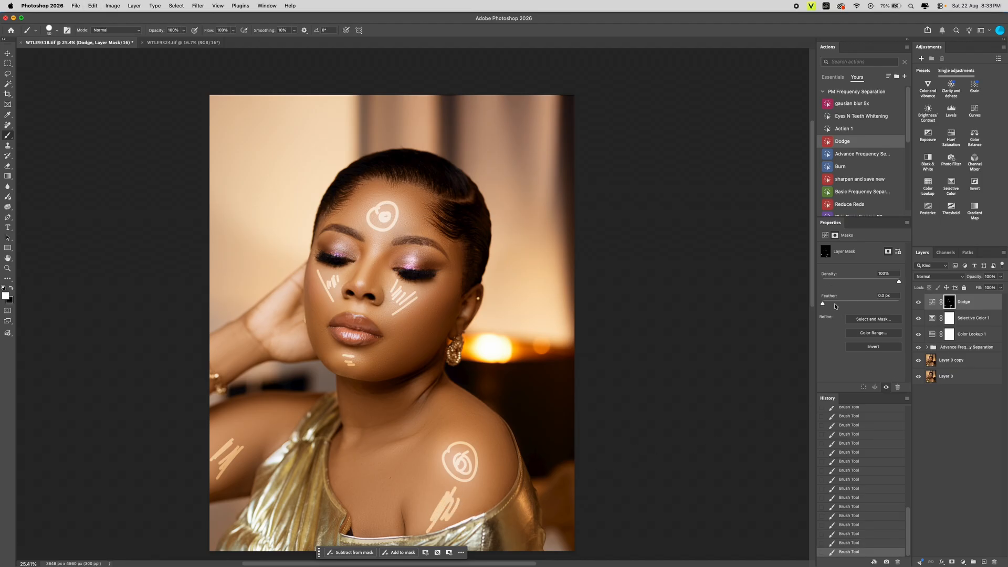
- Feather the Dodge layer's mask to about 140 px so the painted highlights blend into the skin
{"action": "left_click_drag", "start_coordinate": [835, 305], "coordinate": [876, 304]}
{"action": "key", "text": "z"}
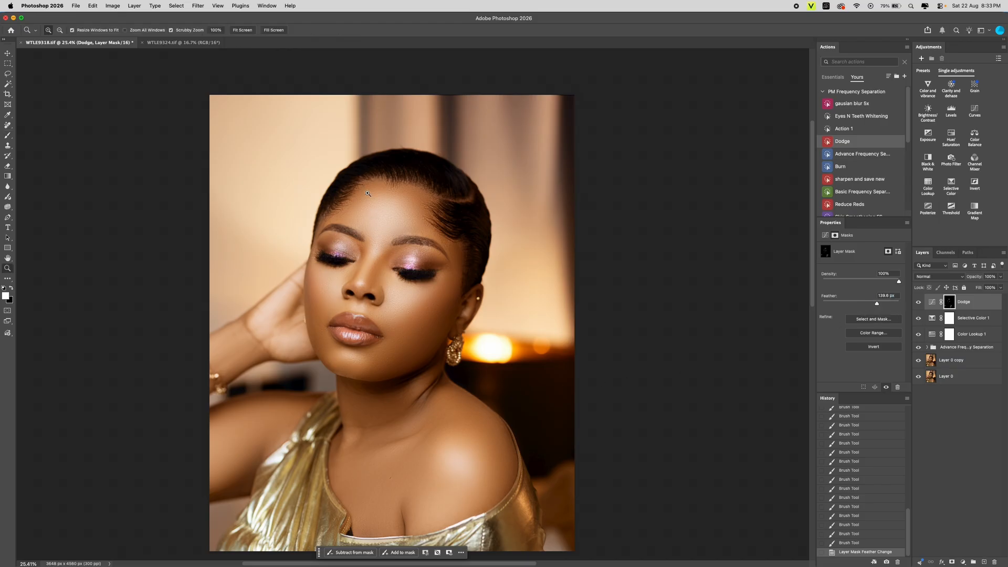
{"action": "scroll", "coordinate": [400, 157], "scroll_direction": "down", "scroll_amount": 3}
{"action": "key", "text": "b"}
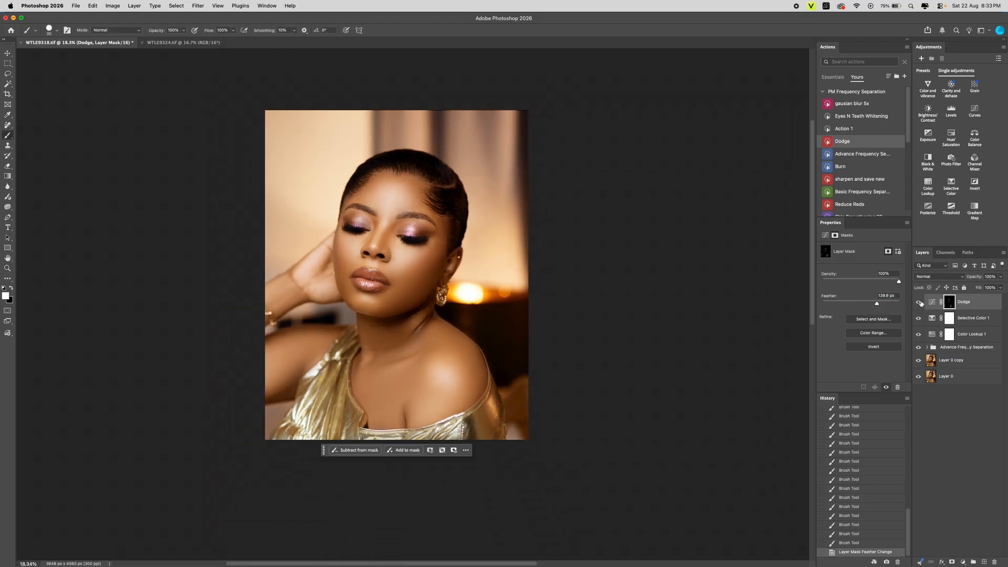
- Compare the portrait with the Dodge layer off and on, and raise its curve point to Input 116, Output 197
{"action": "left_click", "coordinate": [919, 302]}
{"action": "left_click", "coordinate": [918, 303]}
{"action": "left_click", "coordinate": [919, 303]}
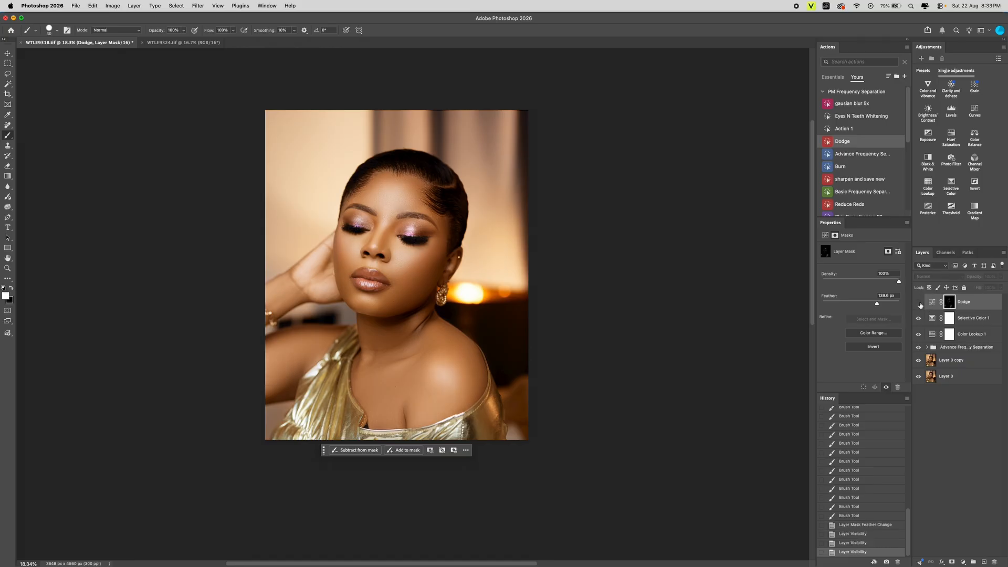
{"action": "left_click", "coordinate": [919, 303]}
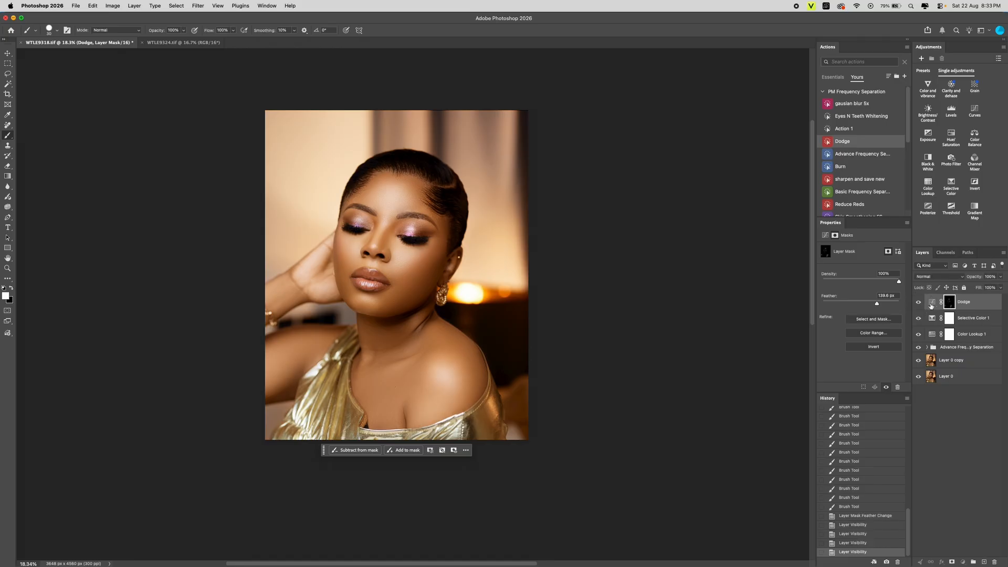
{"action": "left_click", "coordinate": [931, 303]}
{"action": "left_click_drag", "start_coordinate": [867, 287], "coordinate": [864, 283]}
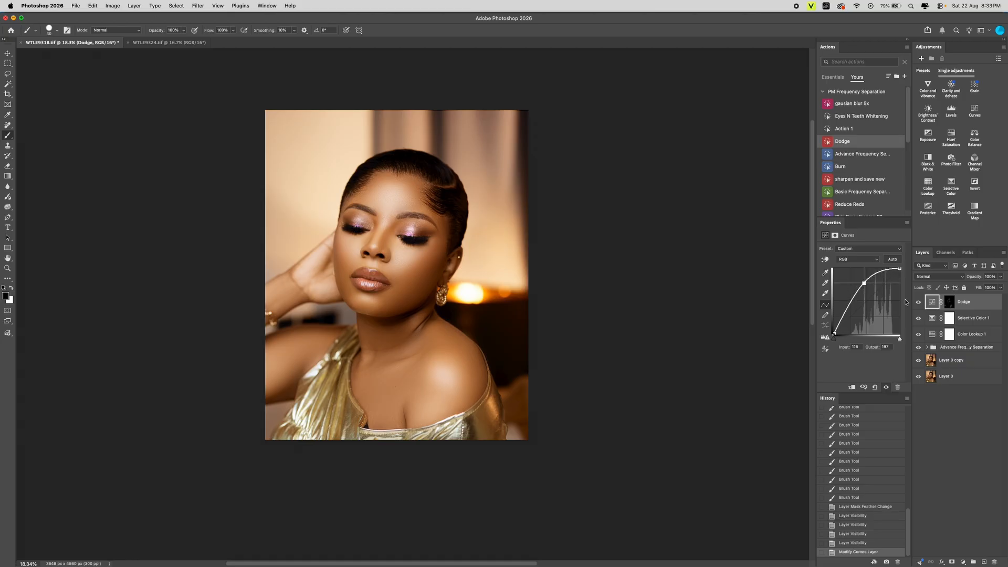
- Run the Burn action to add a darkening Curves layer above Dodge, and make its mask active for painting
{"action": "left_click", "coordinate": [854, 166]}
{"action": "scroll", "coordinate": [443, 270], "scroll_direction": "up", "scroll_amount": 3}
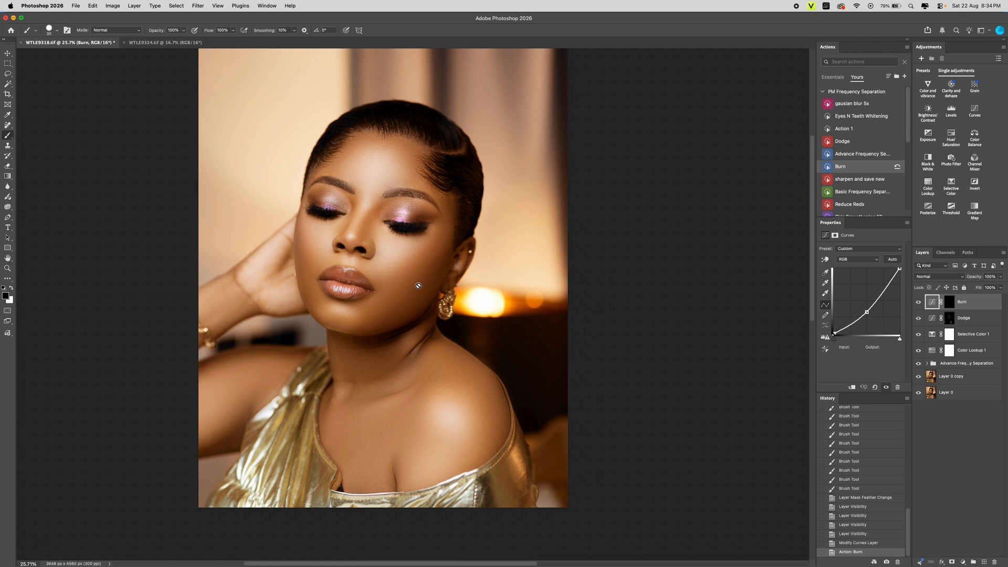
{"action": "left_click", "coordinate": [948, 302]}
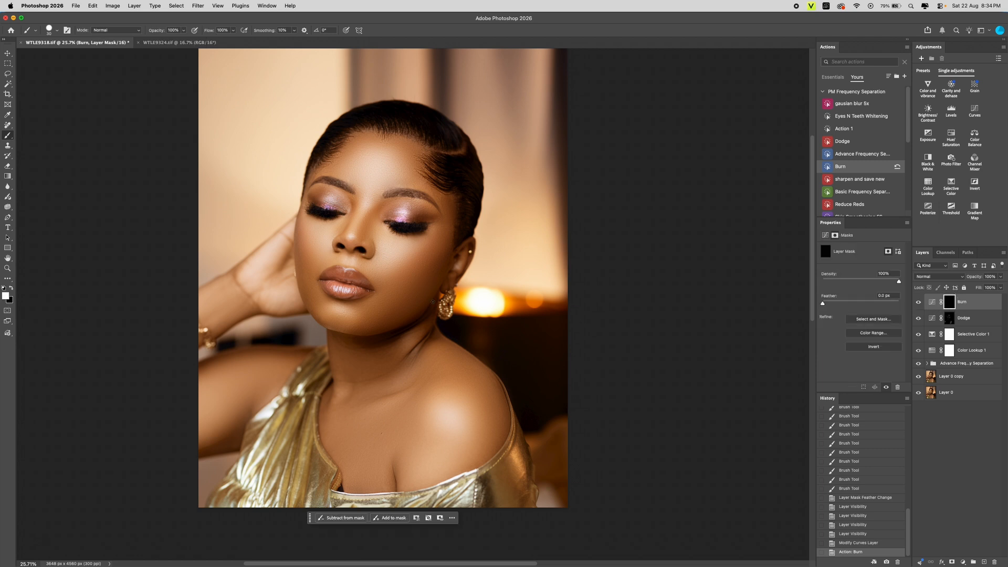
- Brush white contour strokes on the Burn mask along both cheeks, the nose bridge and both sides of the forehead
{"action": "left_click_drag", "start_coordinate": [438, 252], "coordinate": [370, 317]}
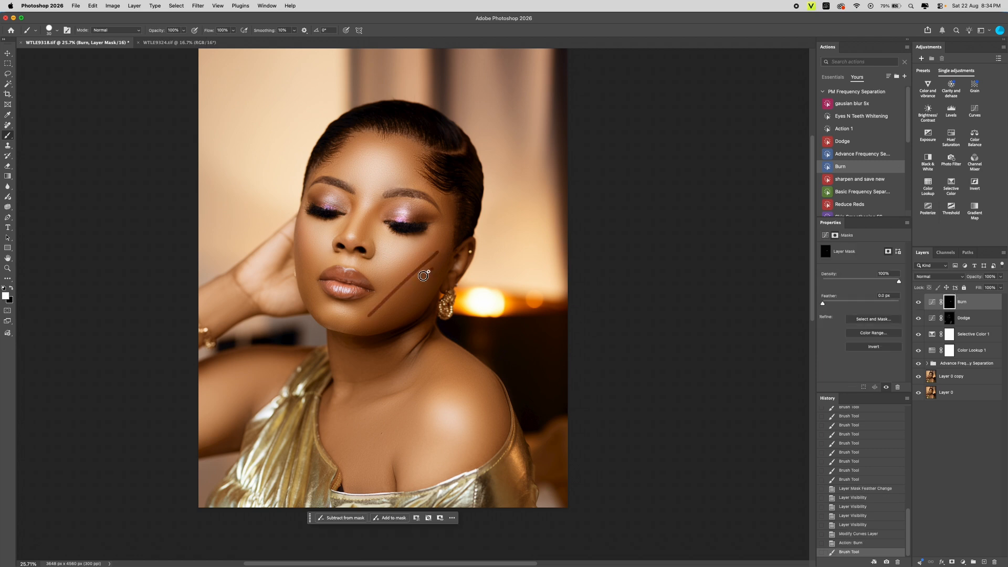
{"action": "left_click_drag", "start_coordinate": [433, 270], "coordinate": [379, 310]}
{"action": "left_click_drag", "start_coordinate": [409, 286], "coordinate": [389, 308]}
{"action": "left_click_drag", "start_coordinate": [435, 275], "coordinate": [401, 303]}
{"action": "left_click_drag", "start_coordinate": [427, 284], "coordinate": [385, 318]}
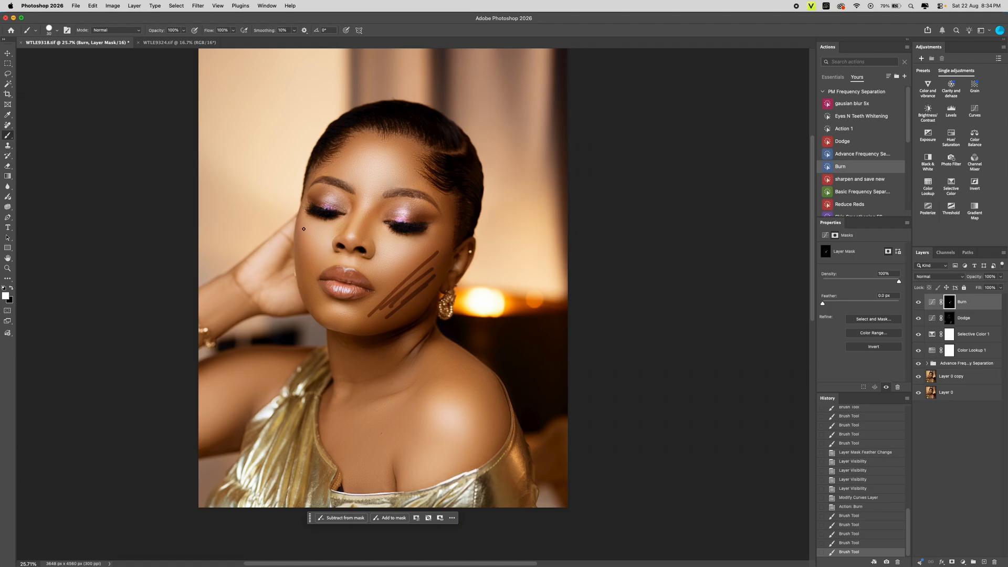
{"action": "left_click_drag", "start_coordinate": [304, 228], "coordinate": [307, 256]}
{"action": "left_click_drag", "start_coordinate": [301, 235], "coordinate": [313, 306]}
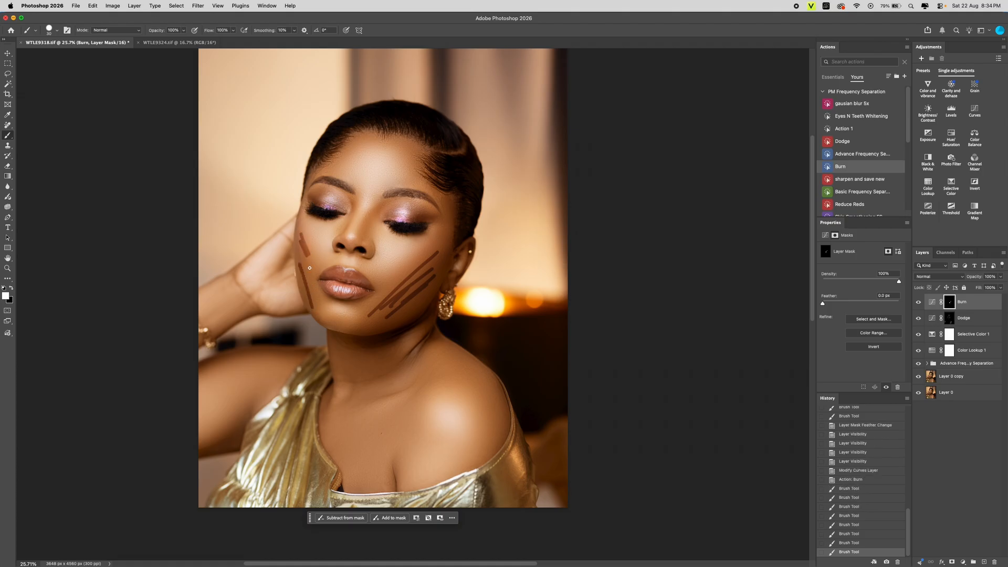
{"action": "left_click_drag", "start_coordinate": [305, 264], "coordinate": [316, 305]}
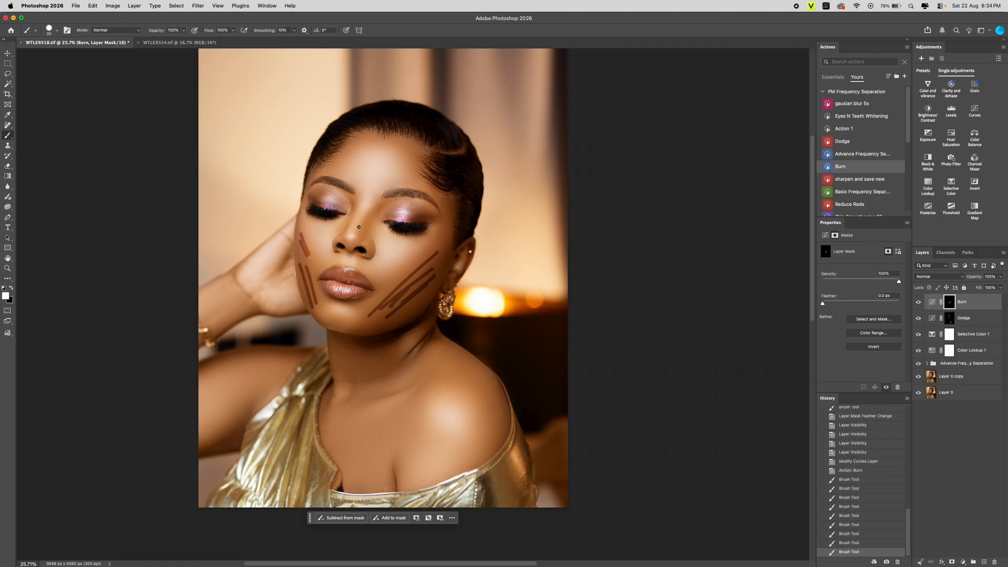
{"action": "mouse_move", "coordinate": [375, 211]}
{"action": "left_mouse_down"}
{"action": "mouse_move", "coordinate": [359, 239]}
{"action": "mouse_move", "coordinate": [345, 233]}
{"action": "left_mouse_up"}
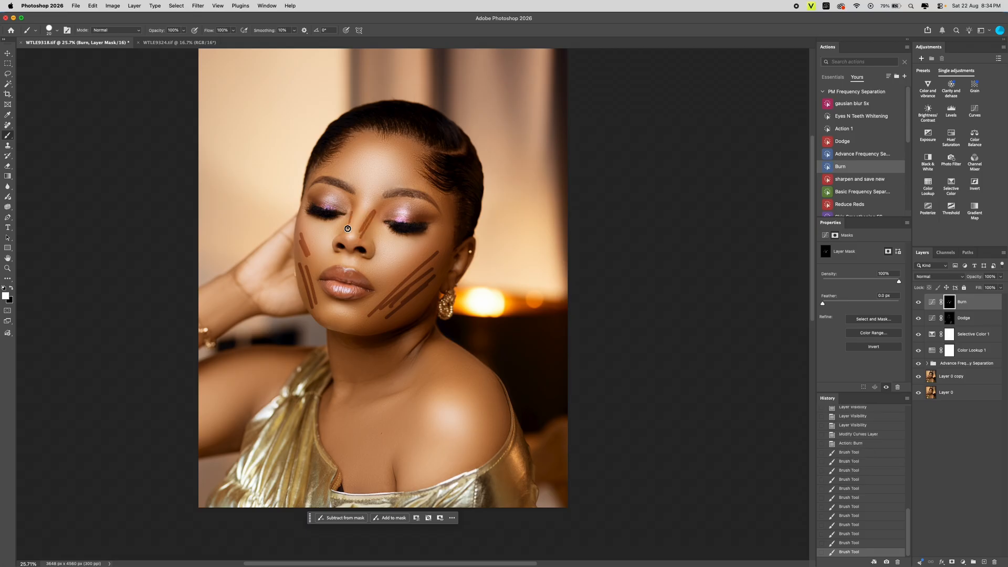
{"action": "mouse_move", "coordinate": [330, 168]}
{"action": "left_mouse_down"}
{"action": "mouse_move", "coordinate": [352, 138]}
{"action": "mouse_move", "coordinate": [416, 182]}
{"action": "left_mouse_up"}
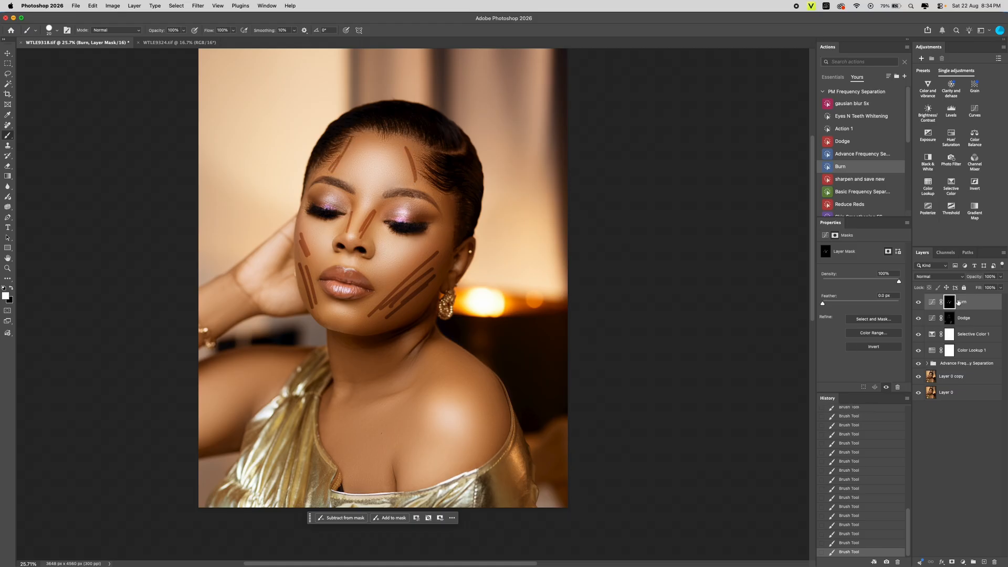
- Feather the Burn layer's mask to about 116.7 px and compare the portrait with that layer off and on
{"action": "left_click_drag", "start_coordinate": [832, 304], "coordinate": [874, 304]}
{"action": "left_click", "coordinate": [919, 303]}
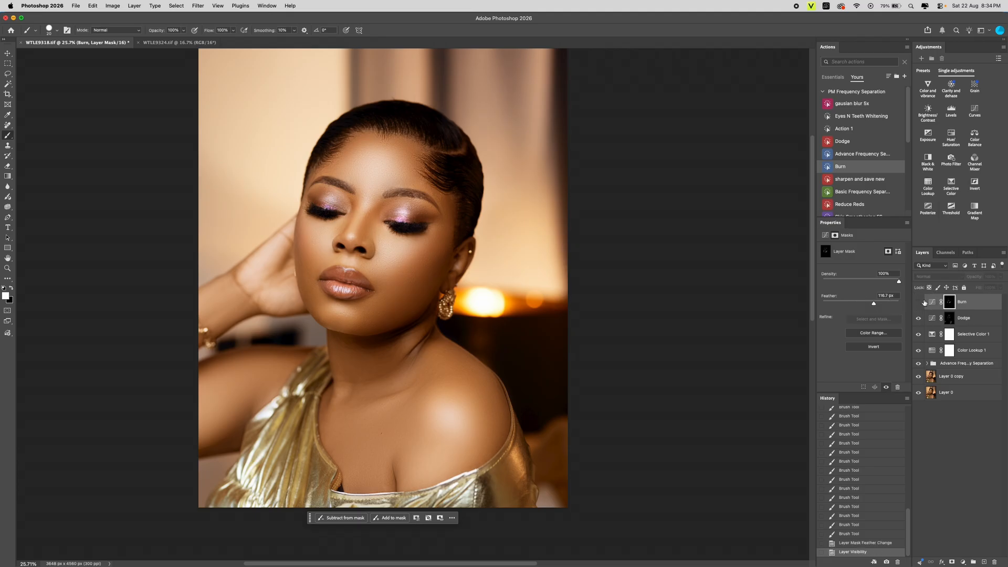
{"action": "left_click", "coordinate": [925, 302]}
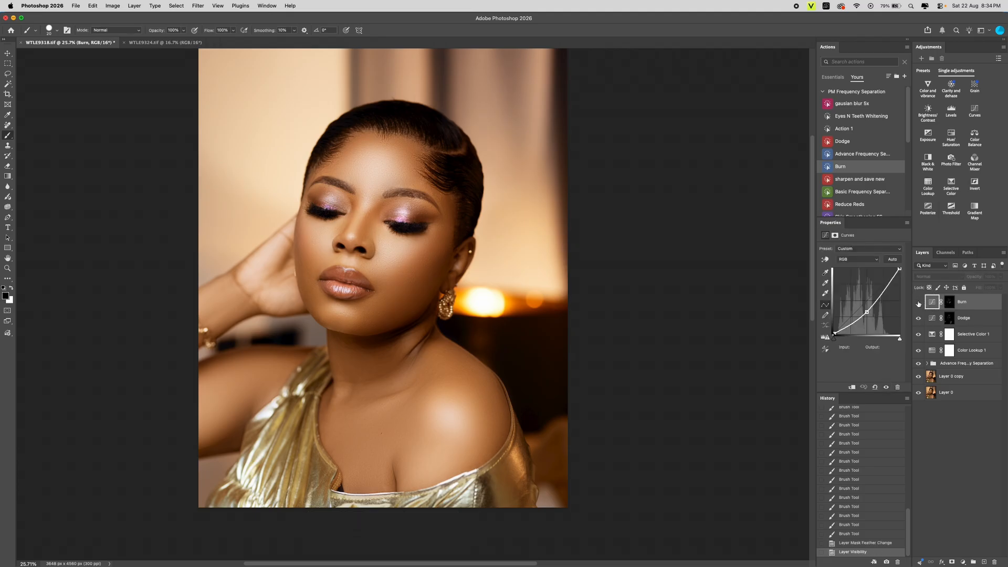
{"action": "left_click", "coordinate": [918, 303]}
{"action": "left_click", "coordinate": [919, 303]}
{"action": "left_click", "coordinate": [919, 303]}
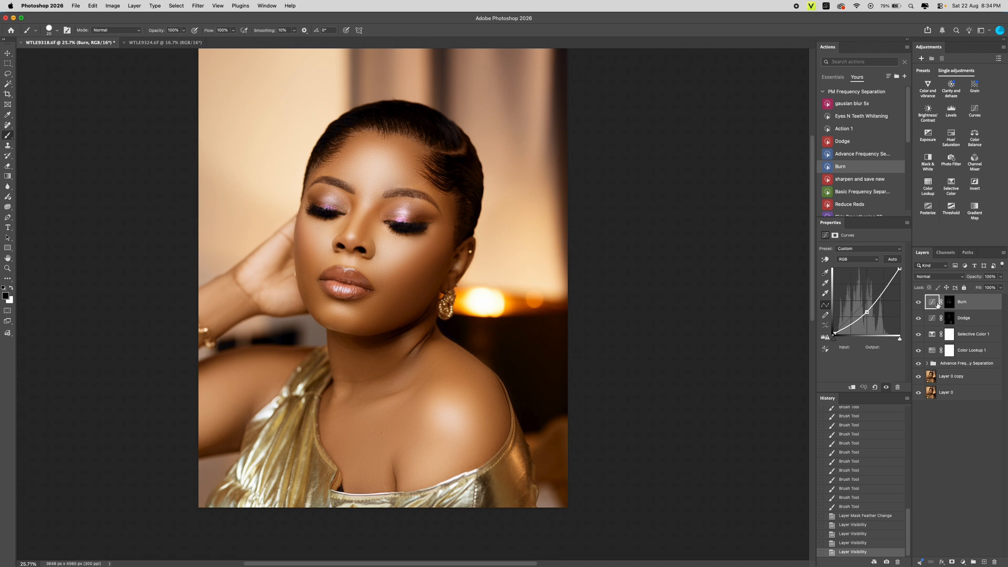
{"action": "key", "text": "h"}
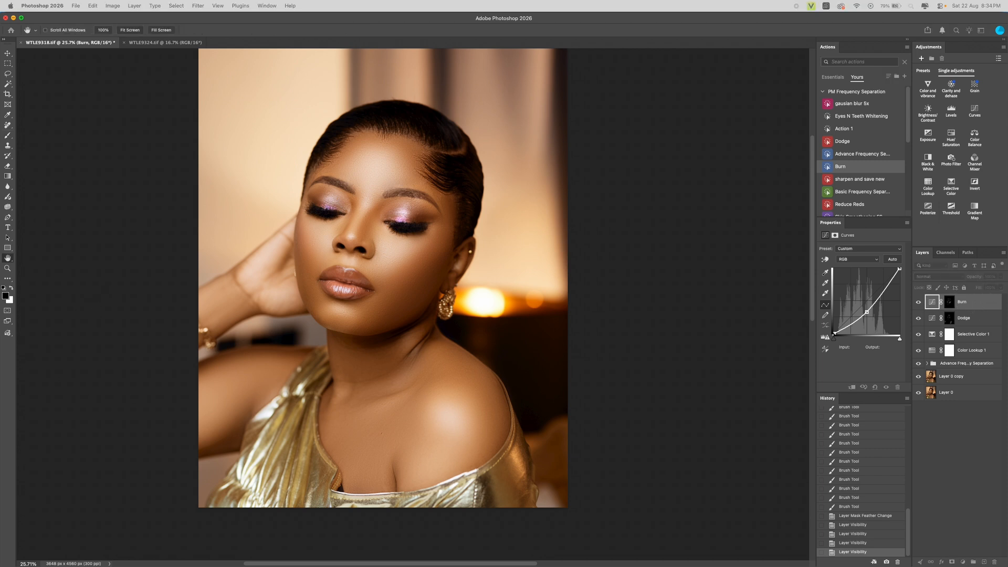
{"action": "left_click_drag", "start_coordinate": [368, 566], "coordinate": [669, 258]}
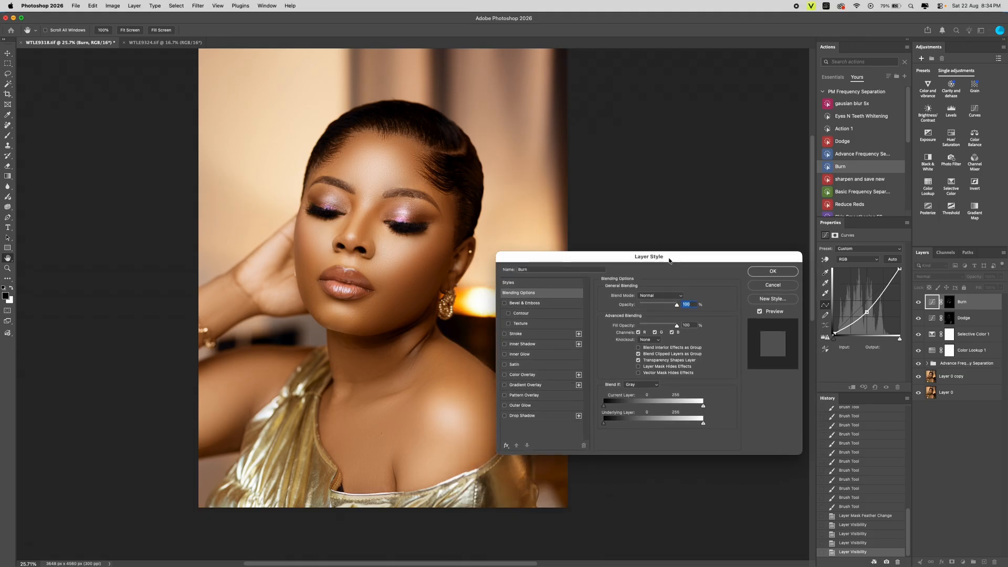
{"action": "left_click", "coordinate": [773, 271]}
{"action": "key", "text": "b"}
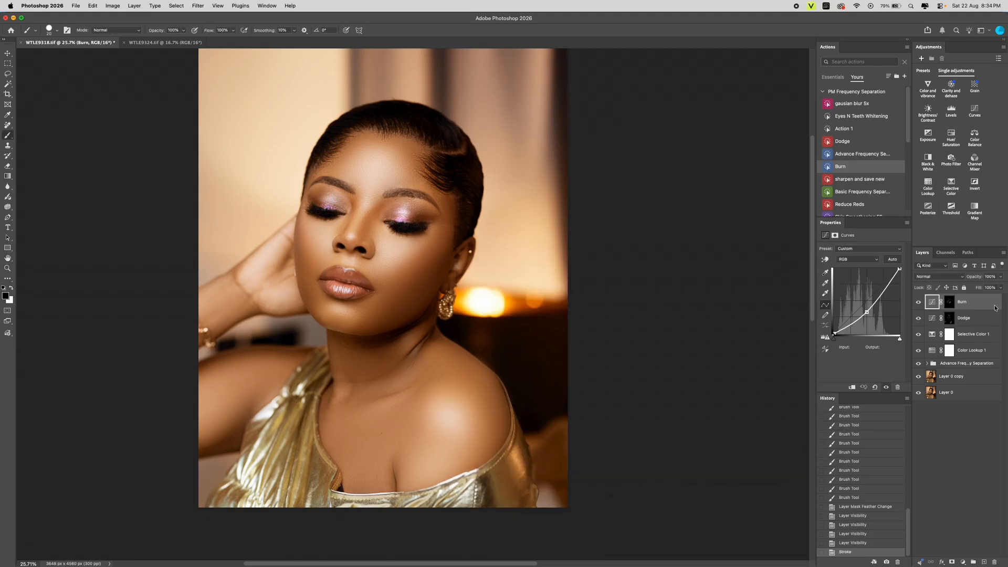
- Split the Burn layer's Underlying Layer highlight slider in Blend If to about 95 / 140, and compare the layer off and on
{"action": "double_click", "coordinate": [979, 302]}
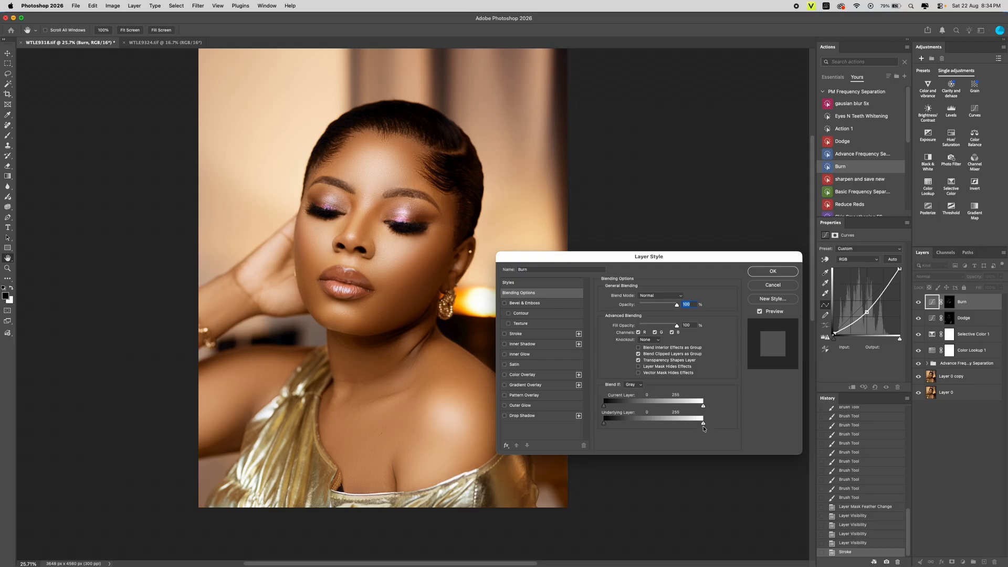
{"action": "mouse_move", "coordinate": [705, 425]}
{"action": "left_mouse_down"}
{"action": "mouse_move", "coordinate": [561, 428]}
{"action": "mouse_move", "coordinate": [656, 433]}
{"action": "mouse_move", "coordinate": [640, 435]}
{"action": "mouse_move", "coordinate": [657, 425]}
{"action": "mouse_move", "coordinate": [641, 425]}
{"action": "left_mouse_up"}
{"action": "key", "text": "alt"}
{"action": "key", "text": "Return"}
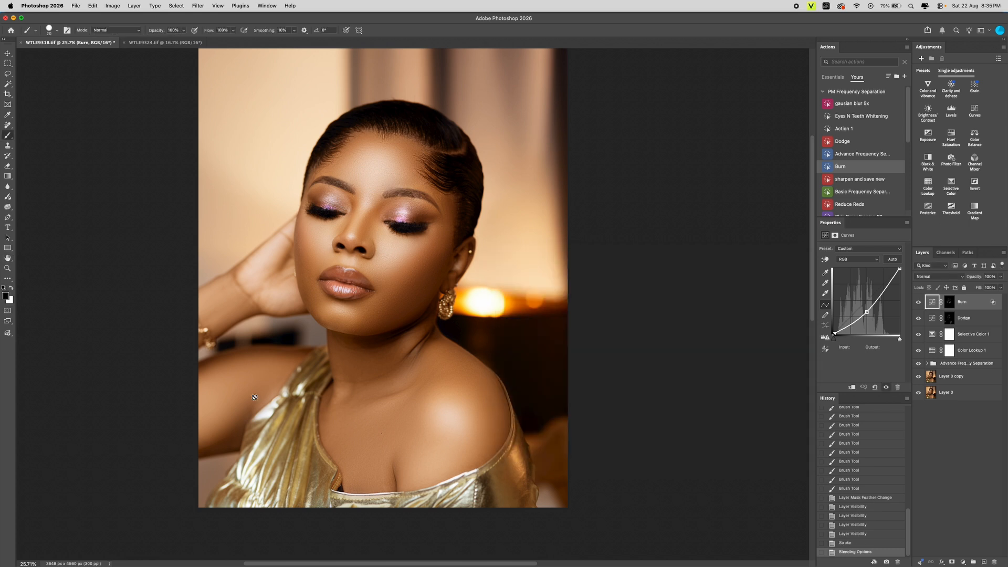
{"action": "left_click", "coordinate": [918, 302]}
{"action": "left_click", "coordinate": [919, 303]}
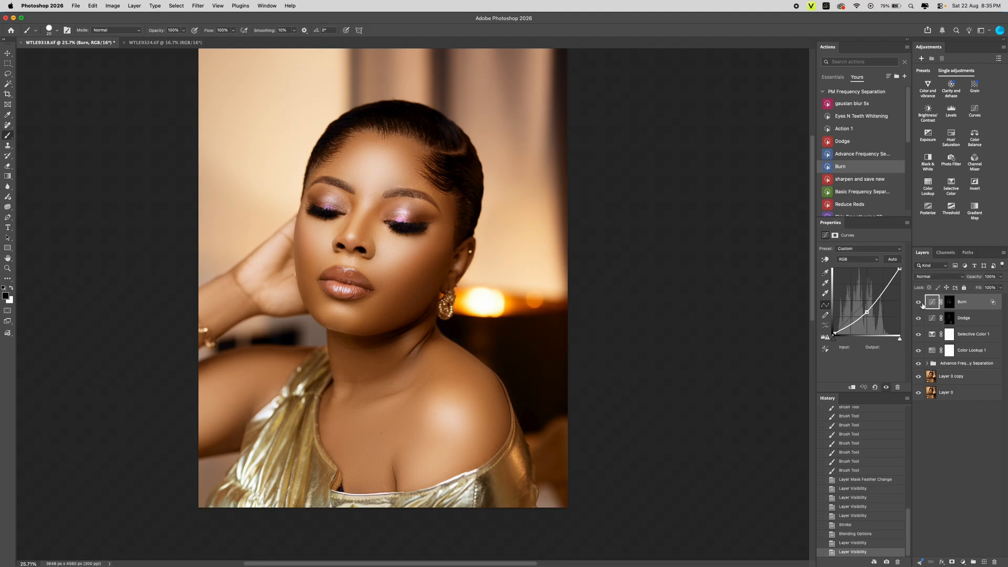
{"action": "left_click", "coordinate": [918, 303]}
{"action": "left_click", "coordinate": [919, 303]}
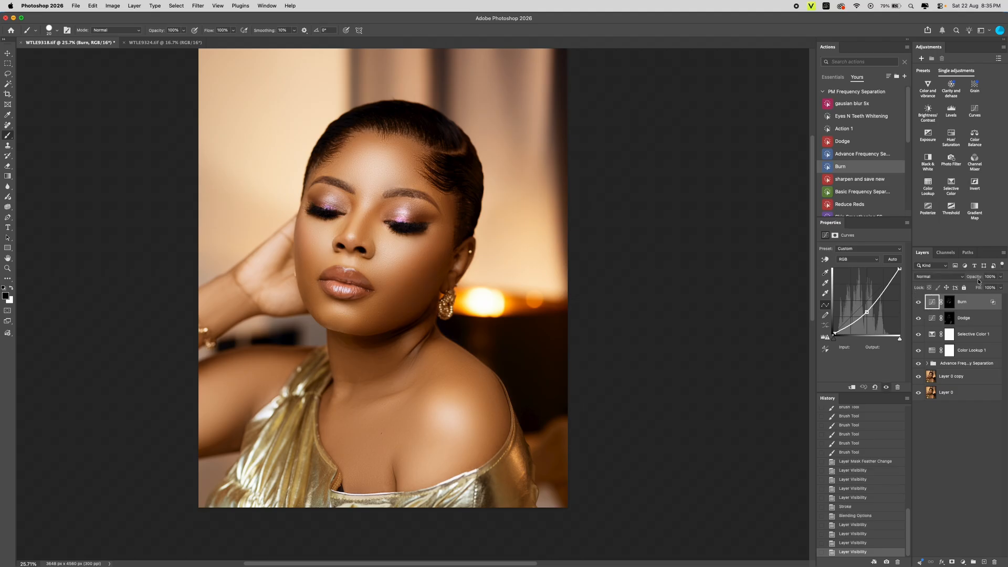
- Lower the Burn layer's opacity to about 46%, reduce its Underlying Layer highlight slider in Blend If, and compare the layer off and on
{"action": "left_click_drag", "start_coordinate": [978, 281], "coordinate": [975, 285]}
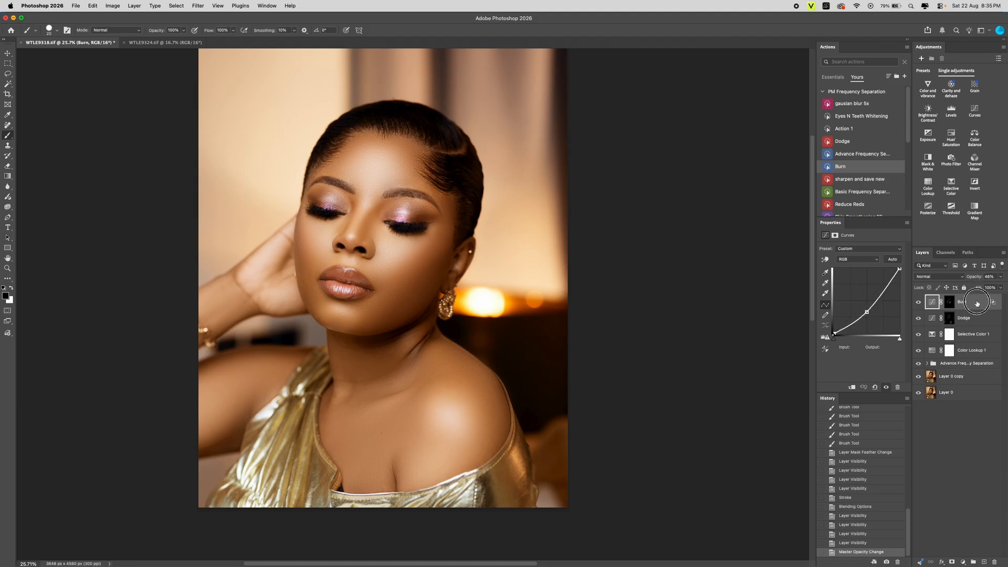
{"action": "double_click", "coordinate": [976, 302]}
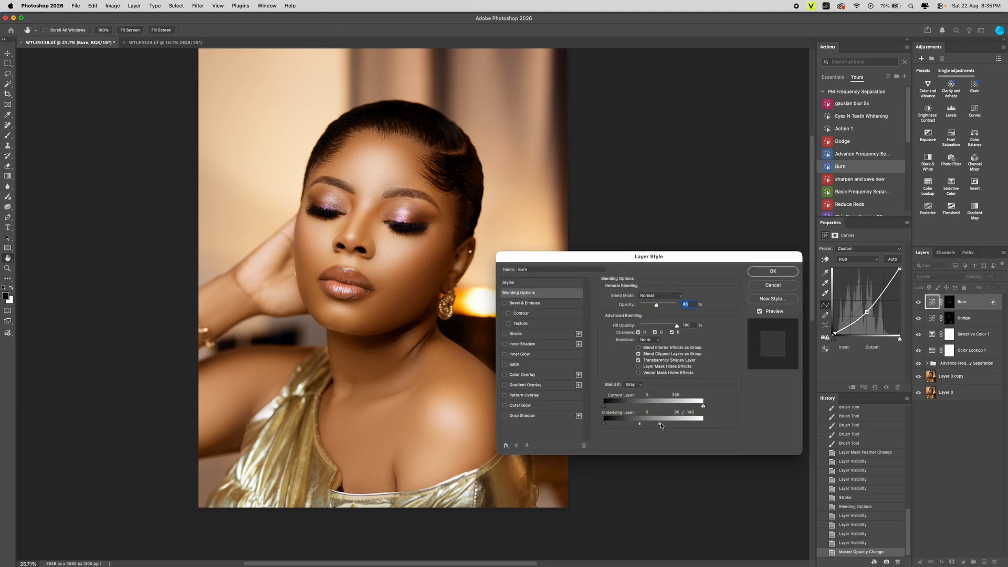
{"action": "mouse_move", "coordinate": [661, 423]}
{"action": "left_mouse_down"}
{"action": "mouse_move", "coordinate": [672, 423]}
{"action": "mouse_move", "coordinate": [652, 423]}
{"action": "left_mouse_up"}
{"action": "key", "text": "Return"}
{"action": "left_click", "coordinate": [918, 302]}
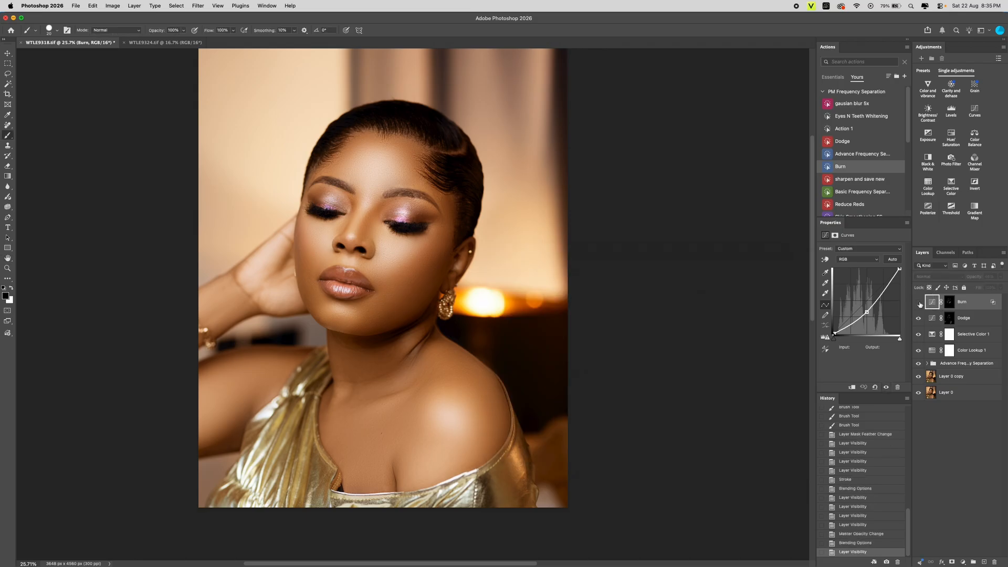
{"action": "left_click", "coordinate": [918, 302]}
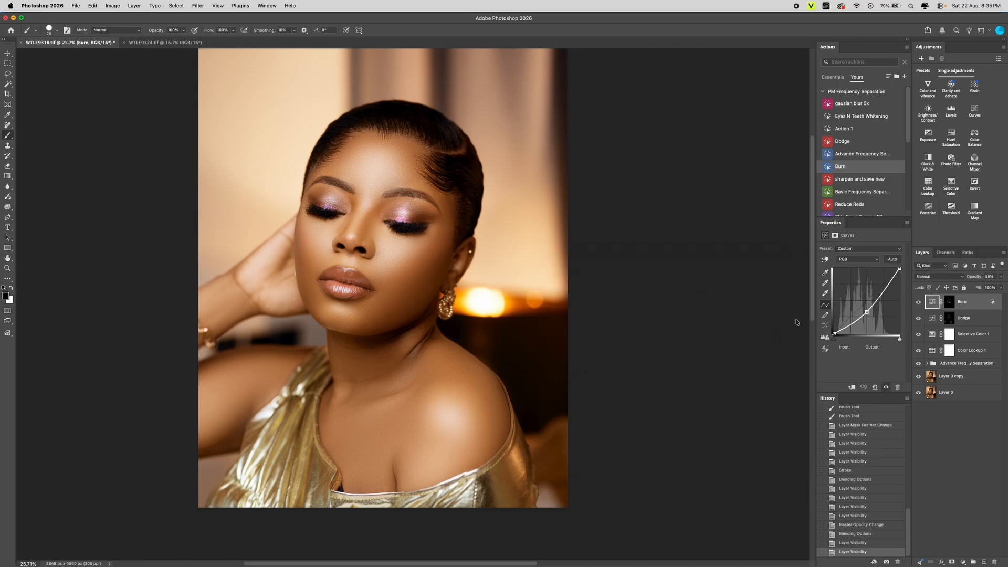
- Run the "sharpen and save new" action on the finished portrait and switch to the WTLE9324.tif document
{"action": "scroll", "coordinate": [401, 197], "scroll_direction": "down", "scroll_amount": 3}
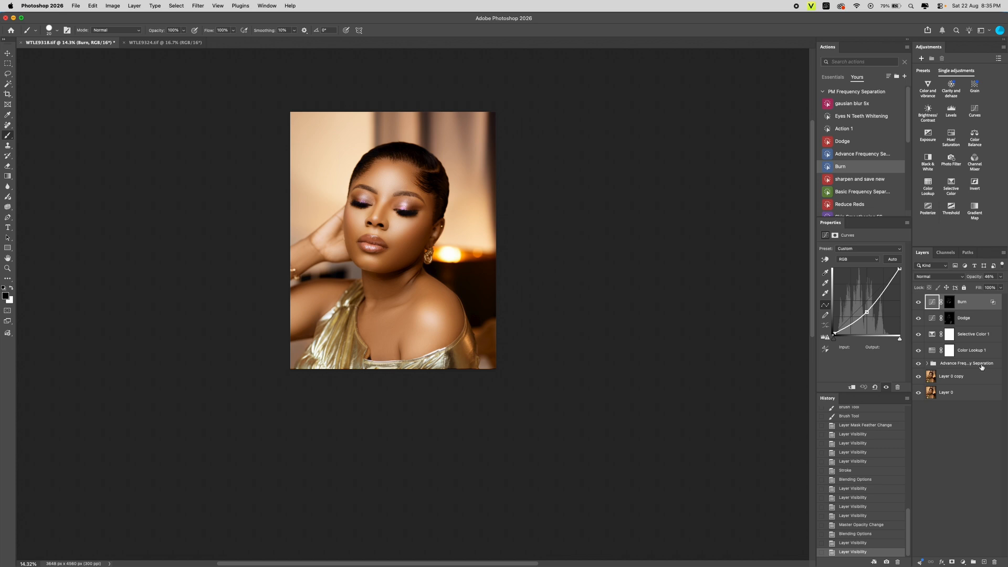
{"action": "left_click", "coordinate": [861, 182]}
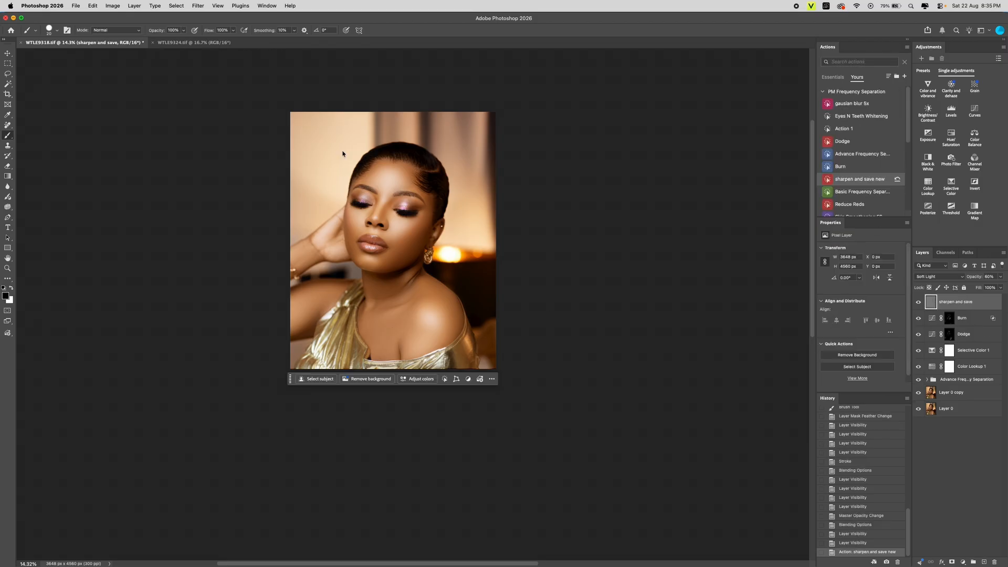
{"action": "left_click", "coordinate": [227, 47]}
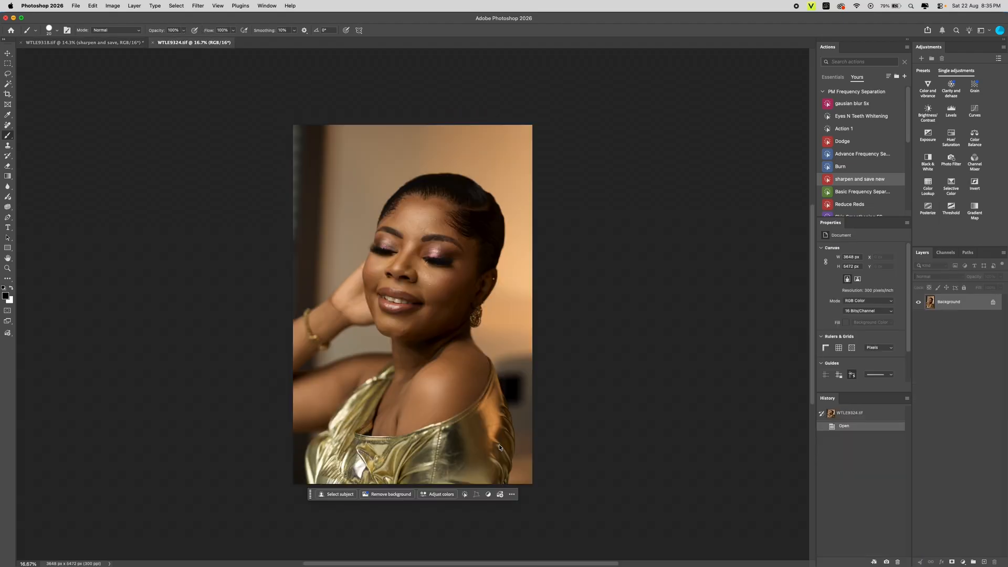
{"action": "key", "text": "c"}
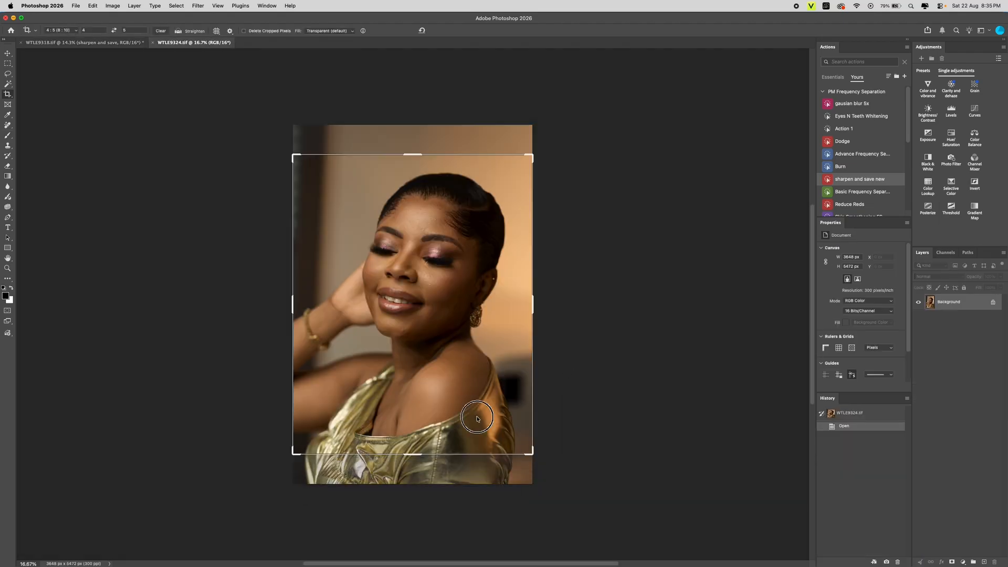
{"action": "left_click_drag", "start_coordinate": [414, 151], "coordinate": [418, 145]}
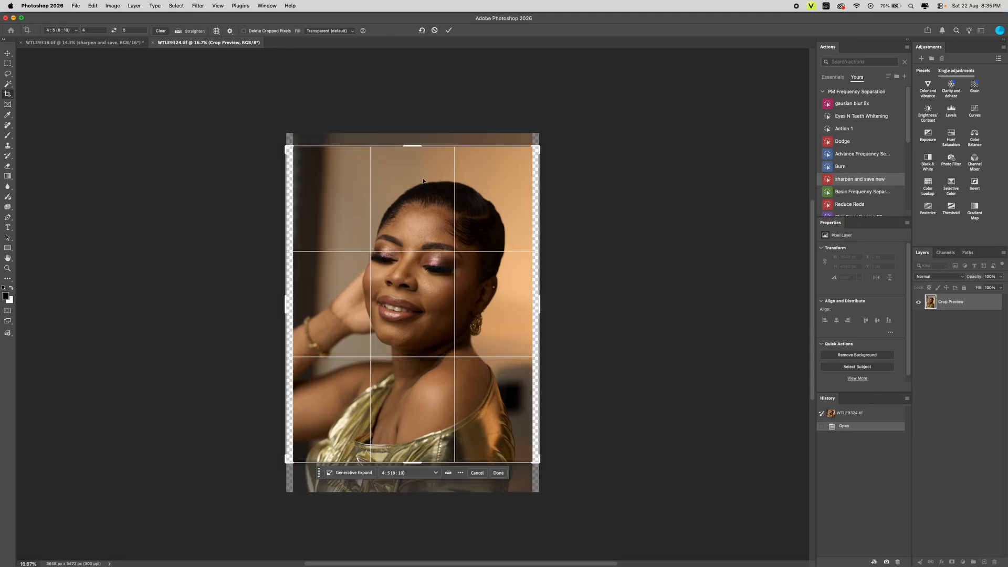
{"action": "key", "text": "Return"}
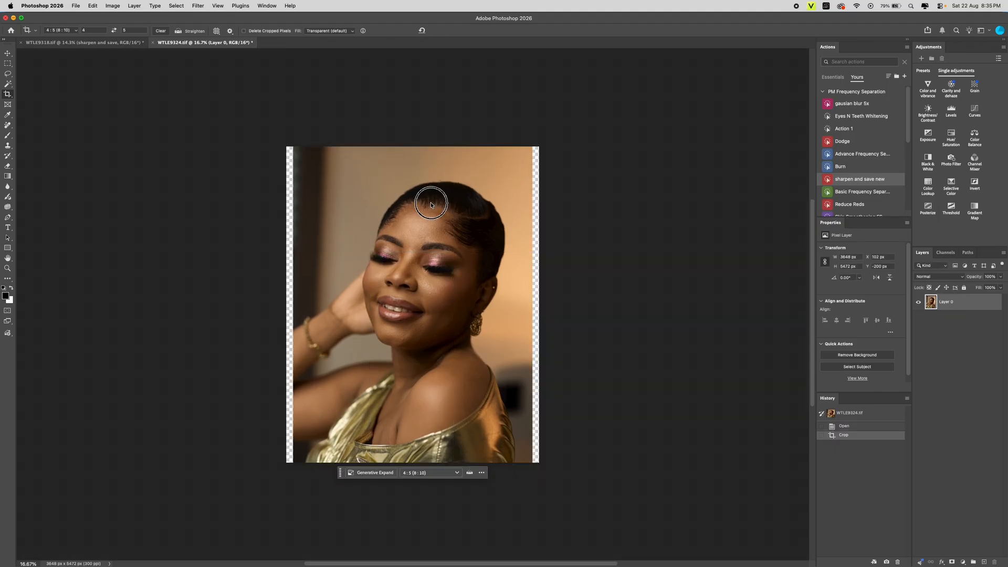
{"action": "left_click", "coordinate": [440, 231]}
{"action": "key", "text": "Return"}
{"action": "left_click", "coordinate": [439, 231]}
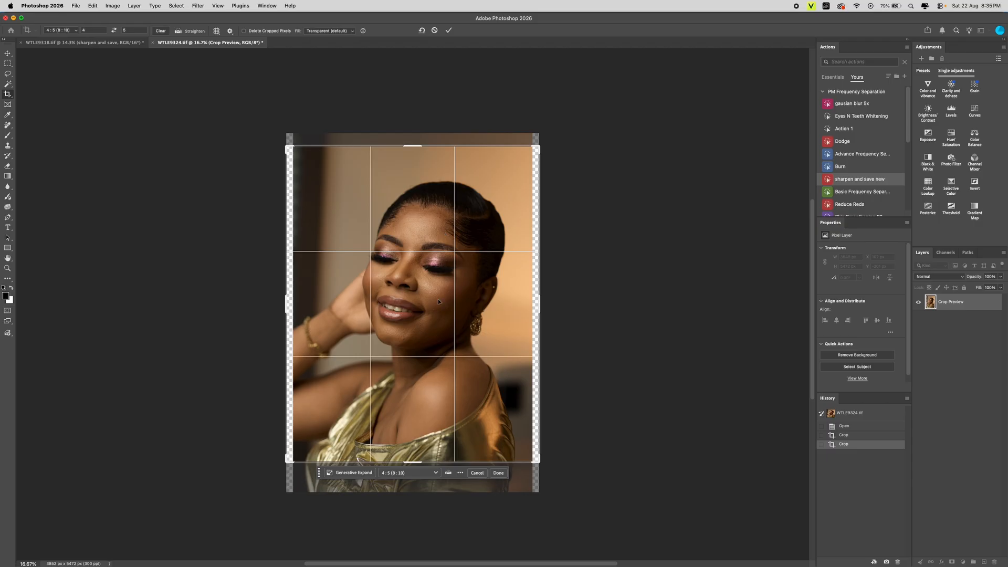
{"action": "left_click_drag", "start_coordinate": [438, 299], "coordinate": [430, 307]}
{"action": "key", "text": "Return"}
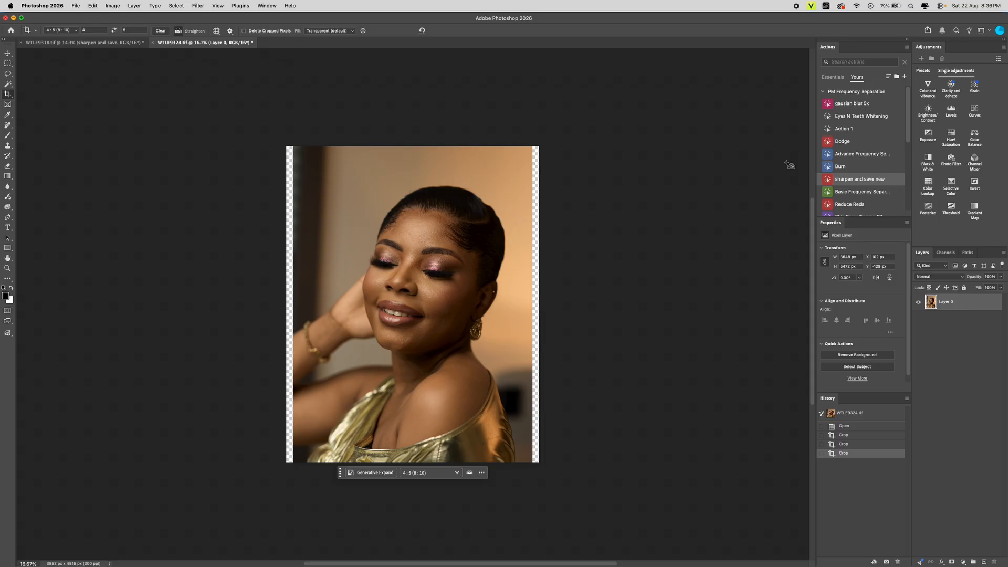
{"action": "key", "text": "ctrl+j"}
{"action": "key", "text": "ctrl+z"}
{"action": "key", "text": "ctrl+z"}
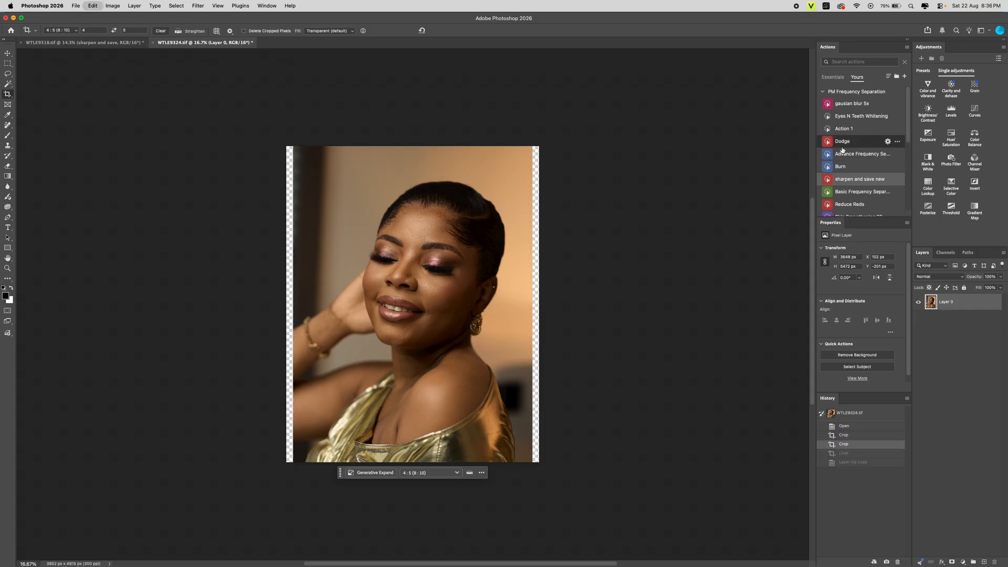
{"action": "key", "text": "ctrl+z"}
{"action": "key", "text": "ctrl+z"}
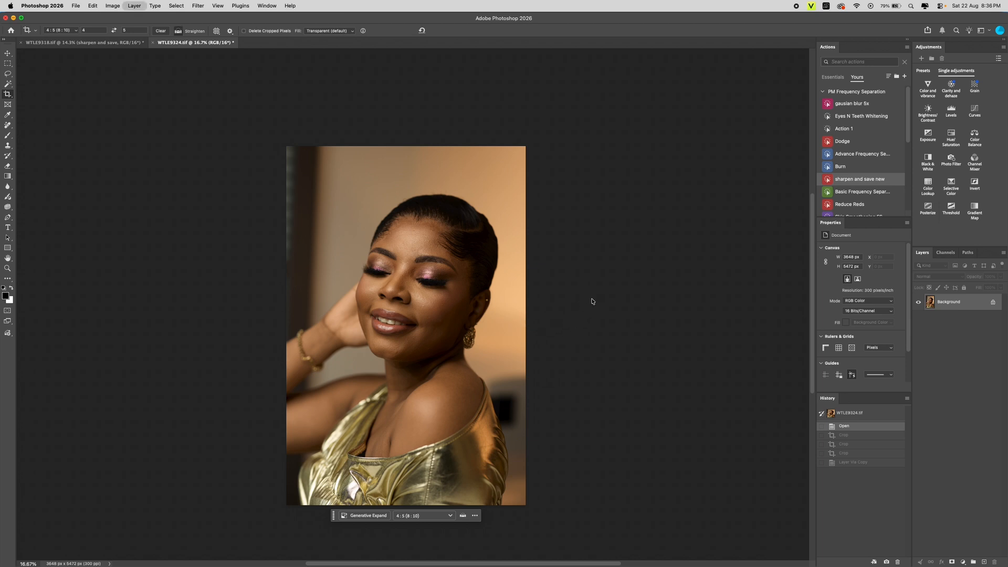
- Duplicate the background layer and frame a 4:5 crop around the portrait that extends slightly beyond both side edges
{"action": "key", "text": "ctrl+j"}
{"action": "left_click", "coordinate": [474, 390]}
{"action": "left_click_drag", "start_coordinate": [471, 387], "coordinate": [474, 393]}
{"action": "left_click_drag", "start_coordinate": [411, 175], "coordinate": [412, 163]}
{"action": "left_click_drag", "start_coordinate": [423, 242], "coordinate": [423, 231]}
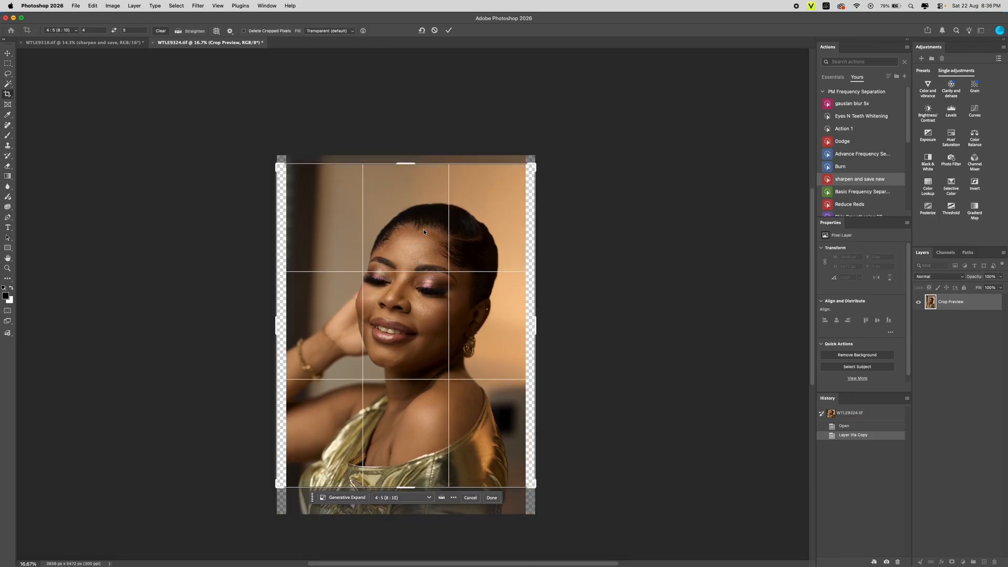
- Set the crop fill to Generative Expand, apply the crop to fill the empty side strips, and compare the generated layer off and on
{"action": "left_click", "coordinate": [315, 32]}
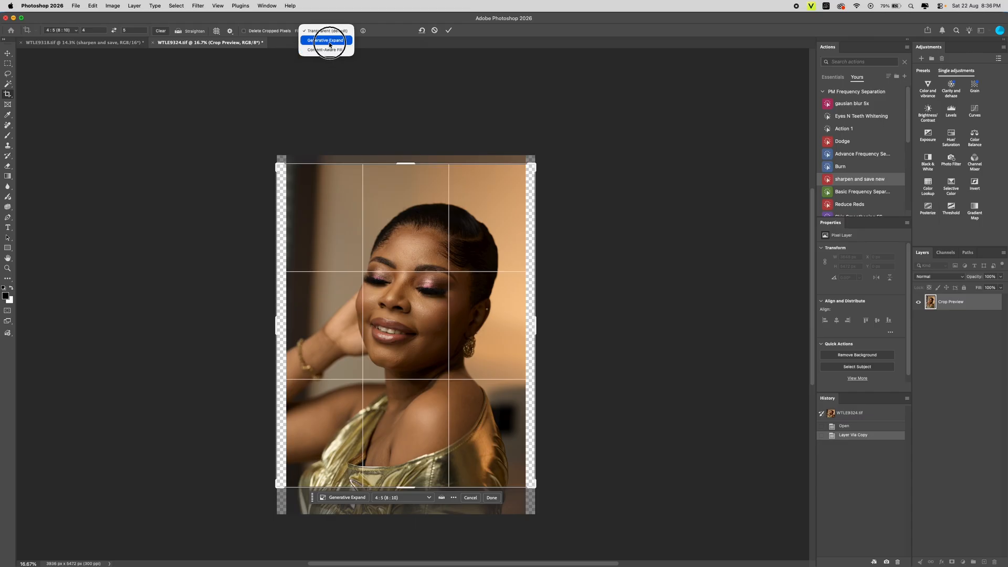
{"action": "left_click", "coordinate": [330, 42]}
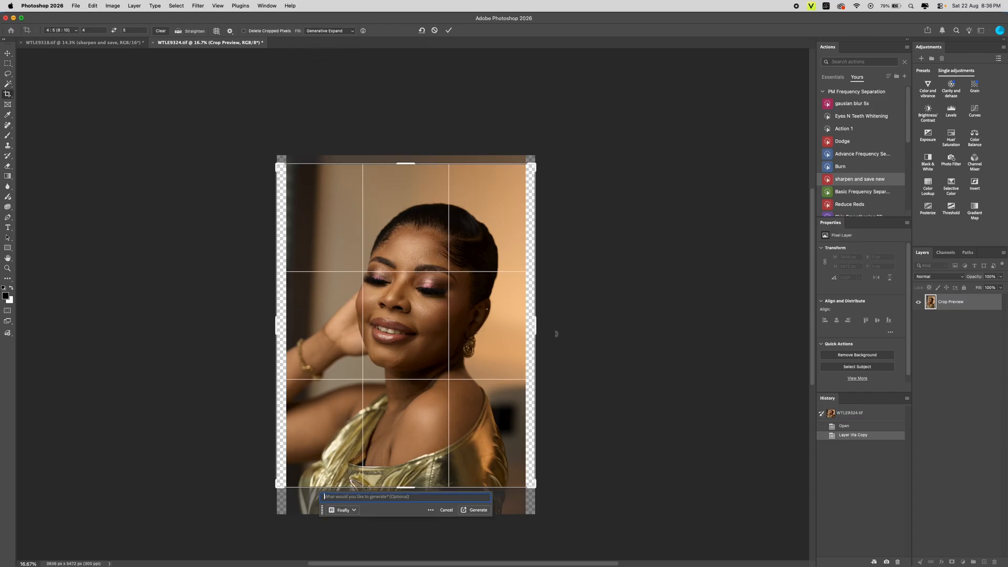
{"action": "left_click", "coordinate": [448, 30]}
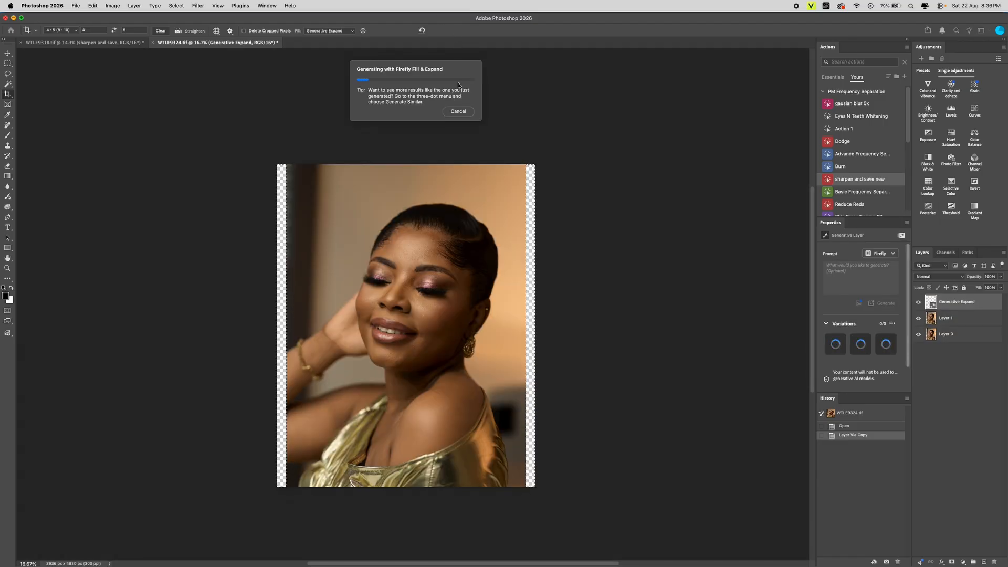
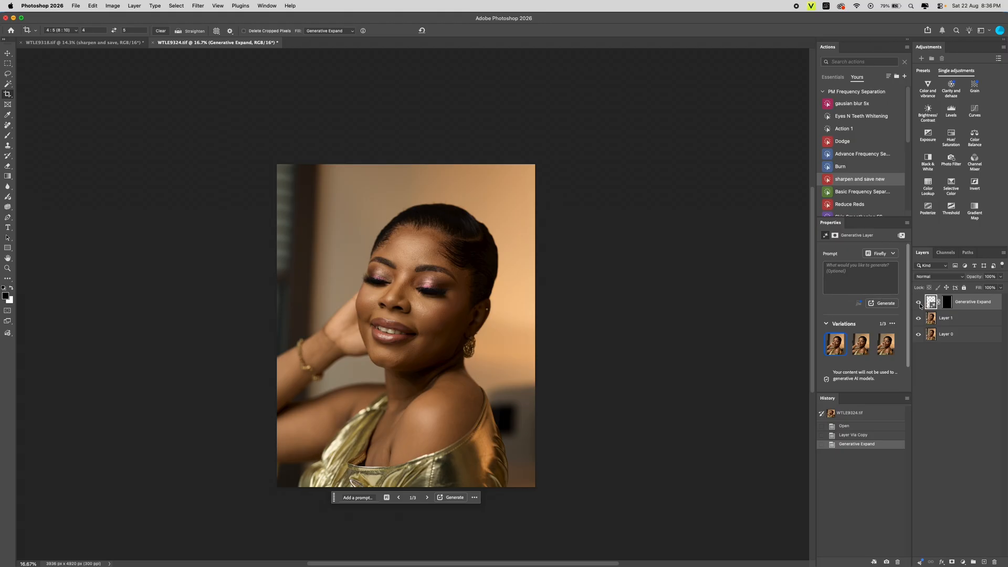
{"action": "left_click", "coordinate": [918, 303]}
{"action": "left_click", "coordinate": [919, 303]}
{"action": "left_click", "coordinate": [918, 303]}
{"action": "left_click", "coordinate": [919, 303]}
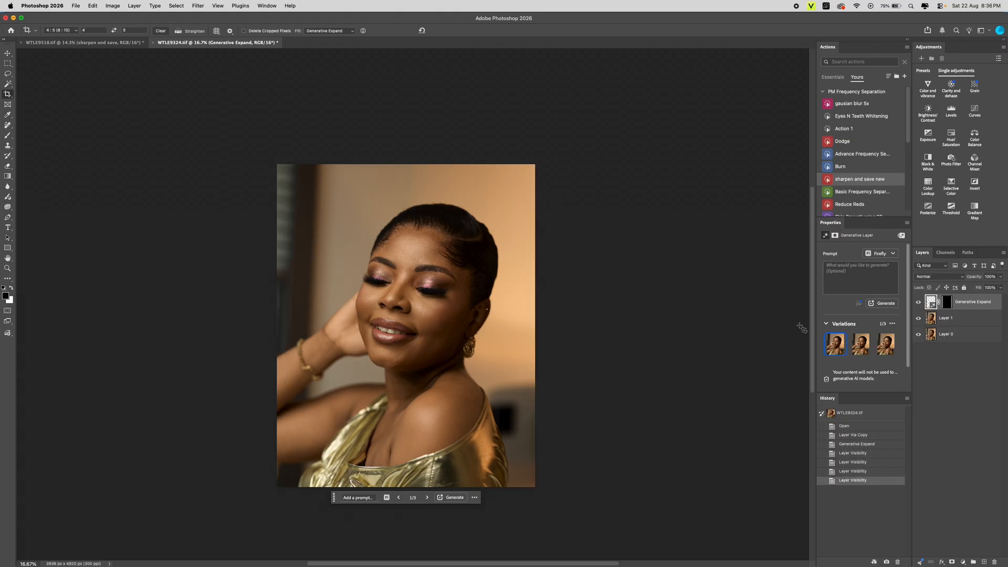
- Merge the Generative Expand layer with Layer 1 into a single layer
{"action": "key", "text": "z"}
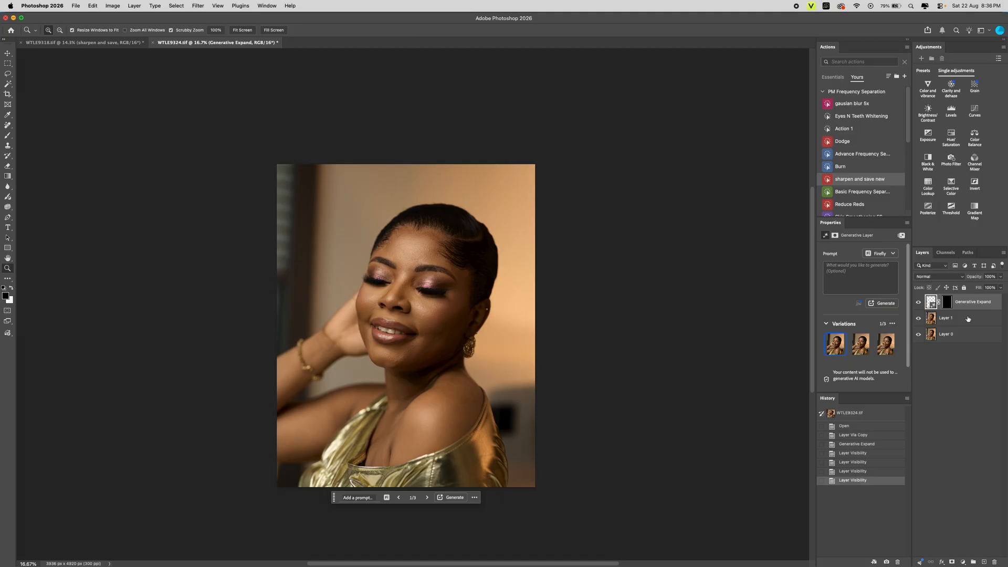
{"action": "left_click", "coordinate": [968, 321]}
{"action": "key", "text": "c"}
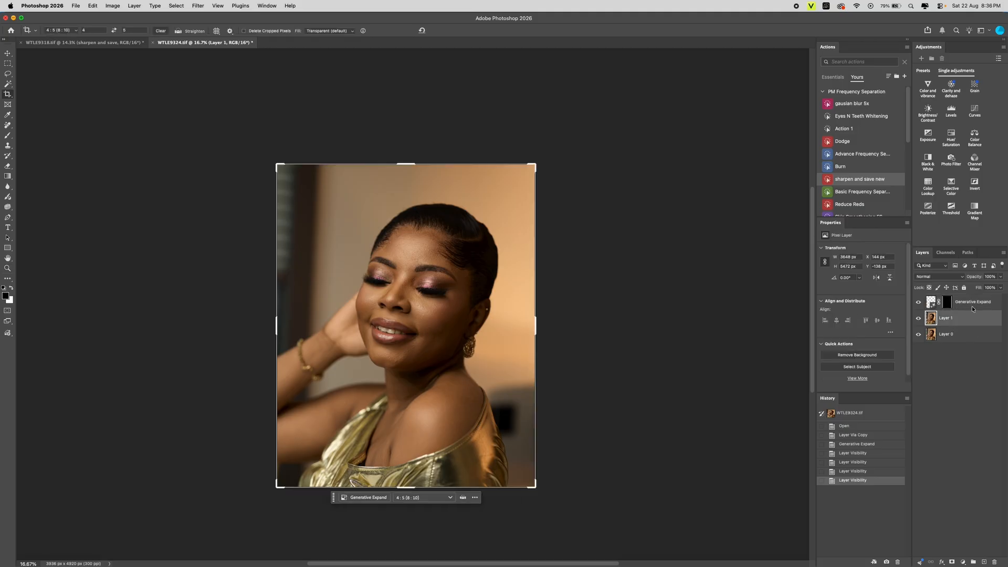
{"action": "left_click", "coordinate": [970, 307], "text": "shift"}
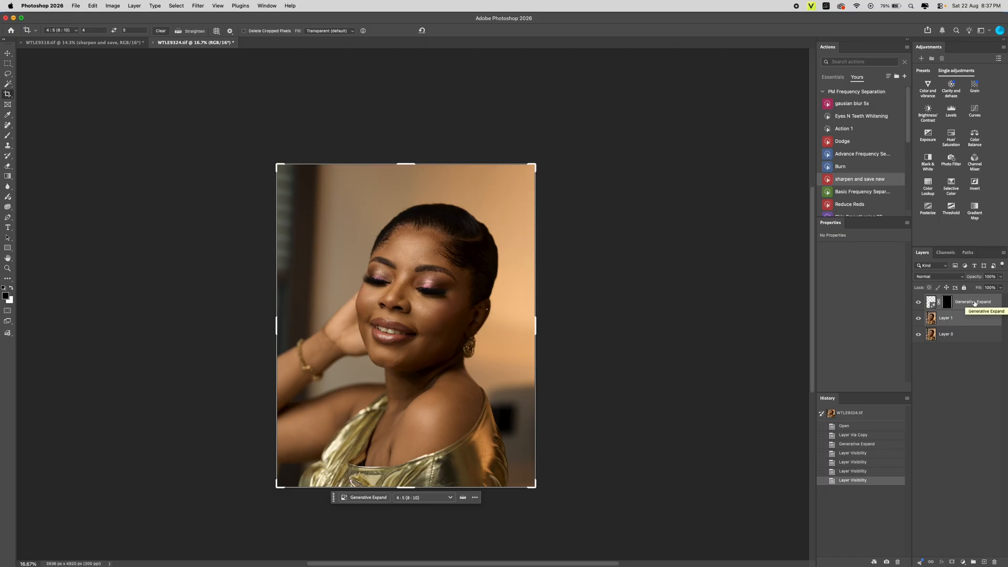
{"action": "key", "text": "super+e"}
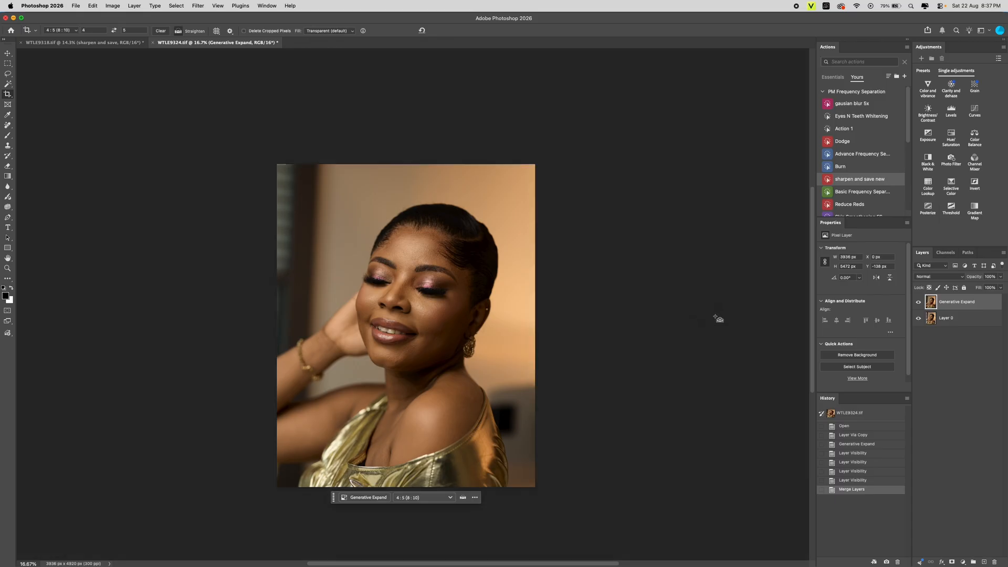
- Open Liquify on the merged layer and push the hair's upper back edge inward with the Forward Warp tool at brush size 500
{"action": "key", "text": "super+shift+x"}
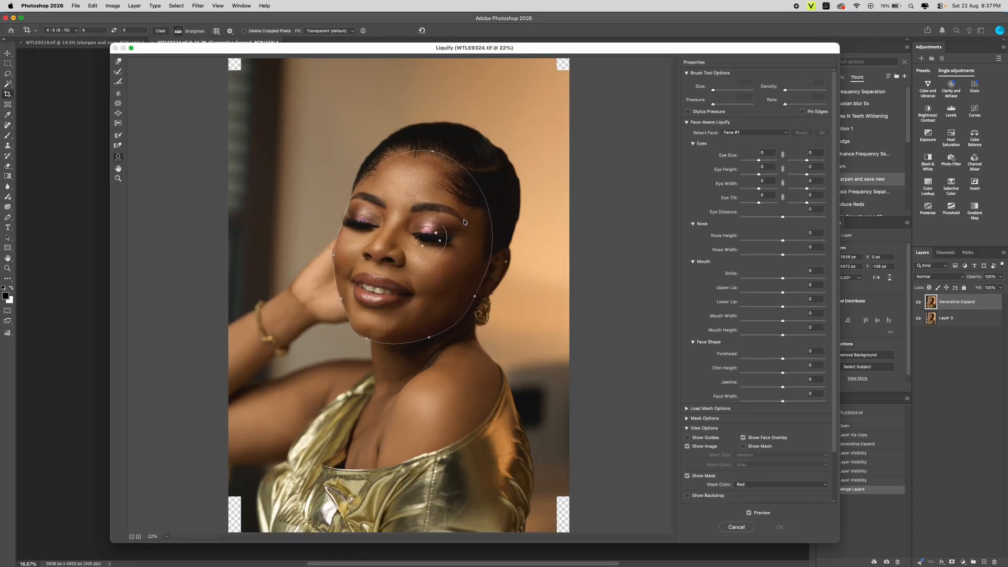
{"action": "key", "text": "w"}
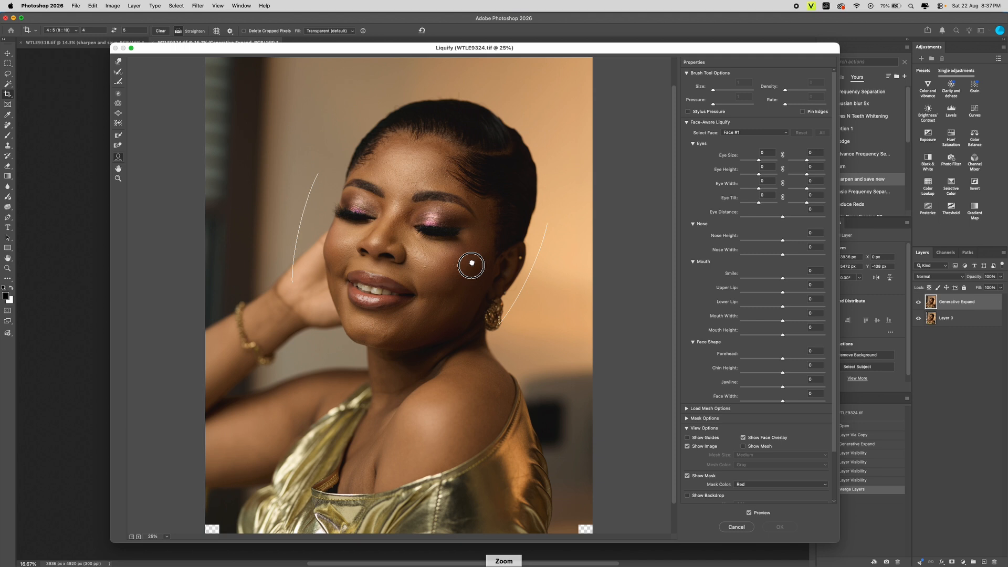
{"action": "scroll", "coordinate": [472, 263], "scroll_direction": "up", "scroll_amount": 3}
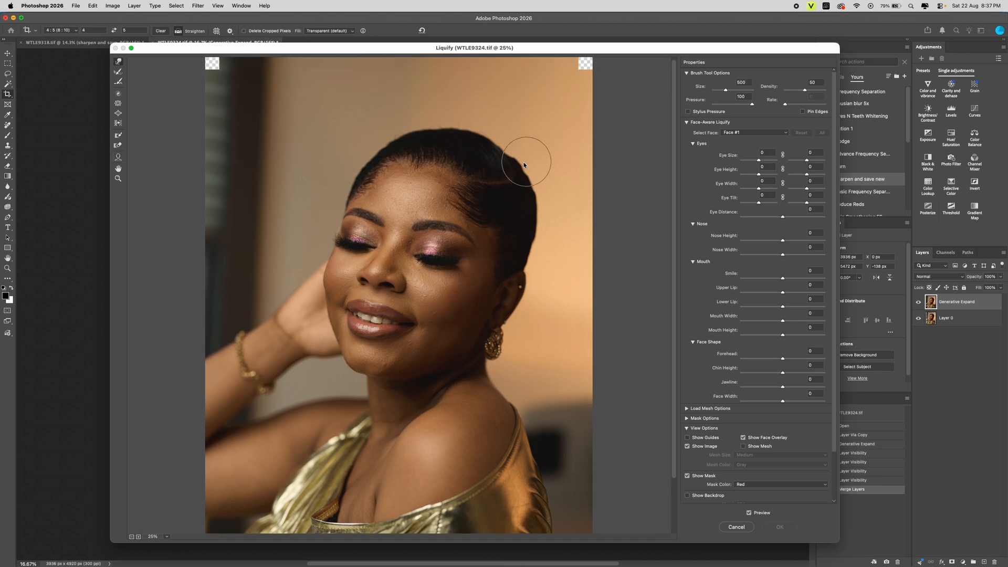
{"action": "left_click_drag", "start_coordinate": [521, 160], "coordinate": [505, 155]}
{"action": "key", "text": "bracketright"}
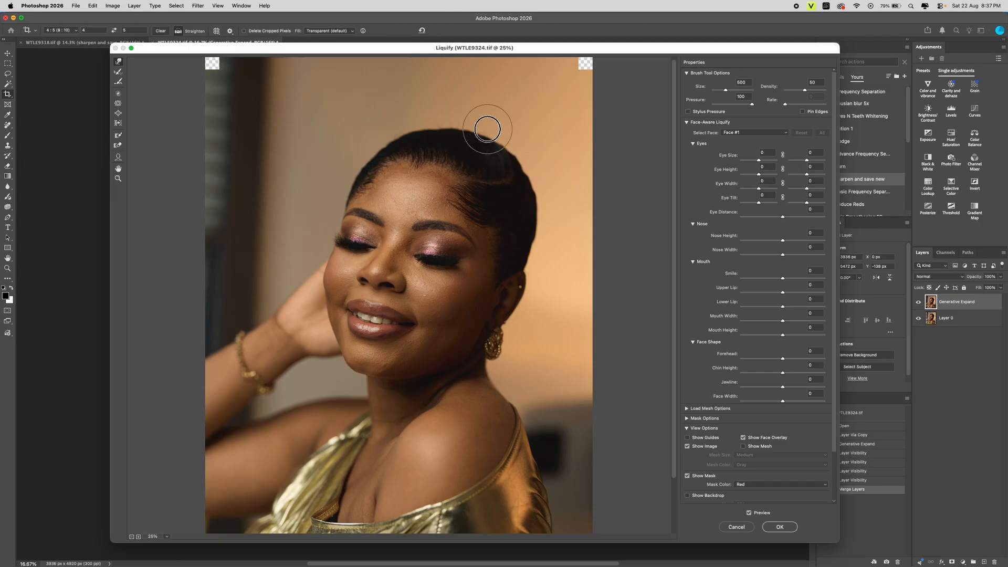
{"action": "key", "text": "bracketright"}
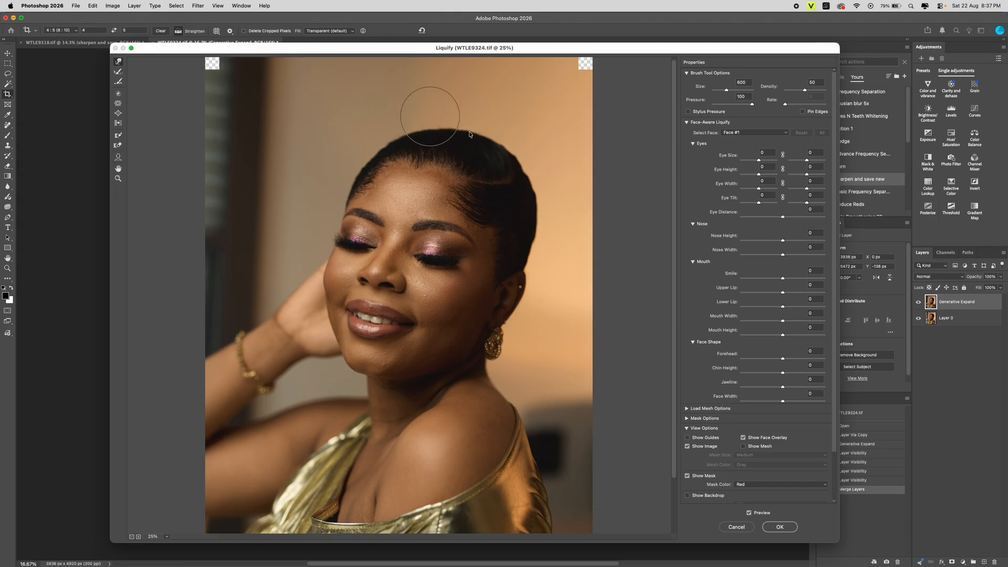
- Refine the hair outline across the crown and front of the head with the Forward Warp tool, using brush sizes up to 700
{"action": "key", "text": "bracketleft"}
{"action": "key", "text": "bracketleft"}
{"action": "key", "text": "bracketleft"}
{"action": "key", "text": "bracketright"}
{"action": "key", "text": "bracketright"}
{"action": "key", "text": "bracketleft"}
{"action": "key", "text": "bracketright"}
{"action": "key", "text": "bracketright"}
{"action": "key", "text": "bracketright"}
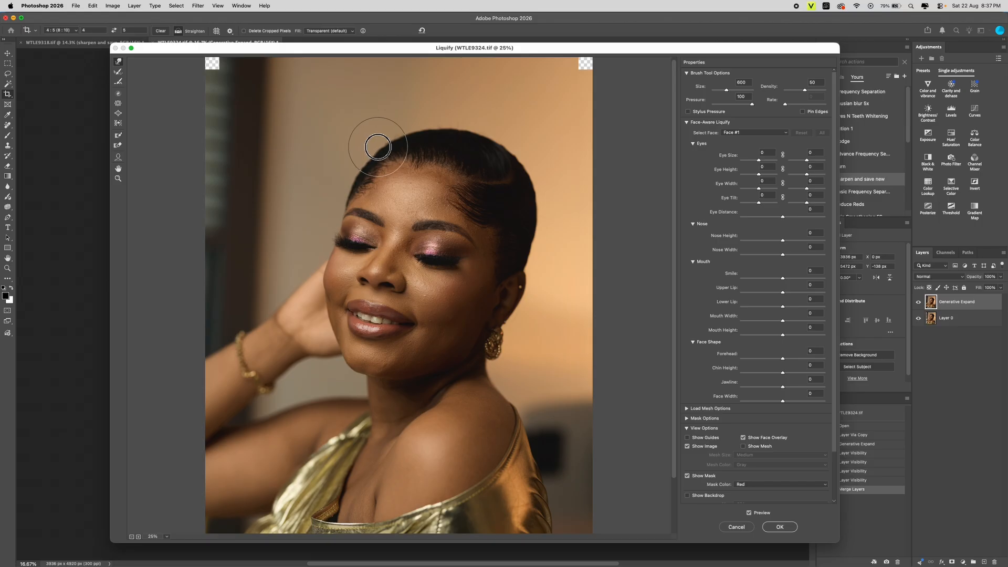
{"action": "key", "text": "bracketleft"}
{"action": "key", "text": "bracketright"}
{"action": "key", "text": "bracketright"}
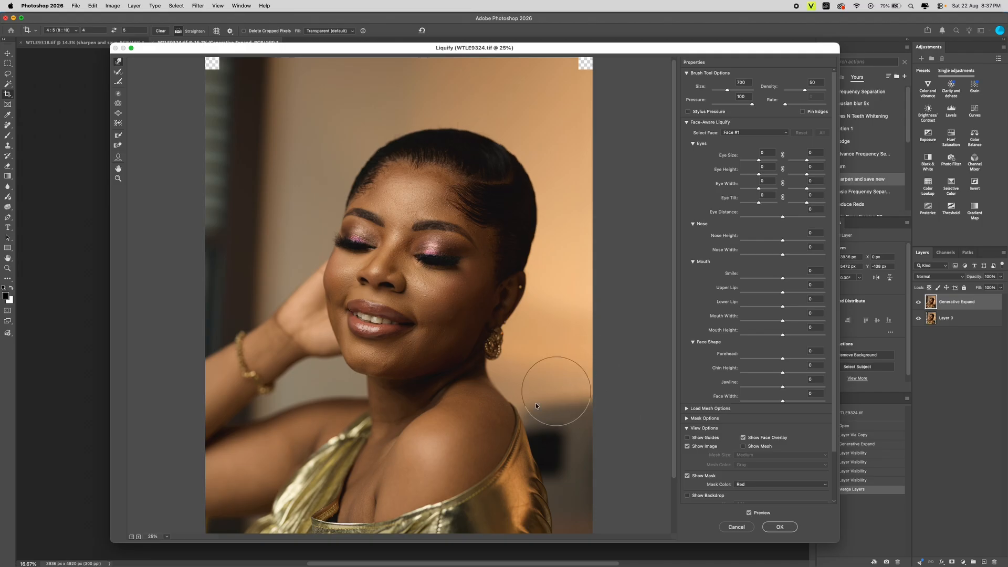
- Set the Face-Aware Liquify Jawline to -24, apply the Liquify changes, and inspect the face up close
{"action": "key", "text": "a"}
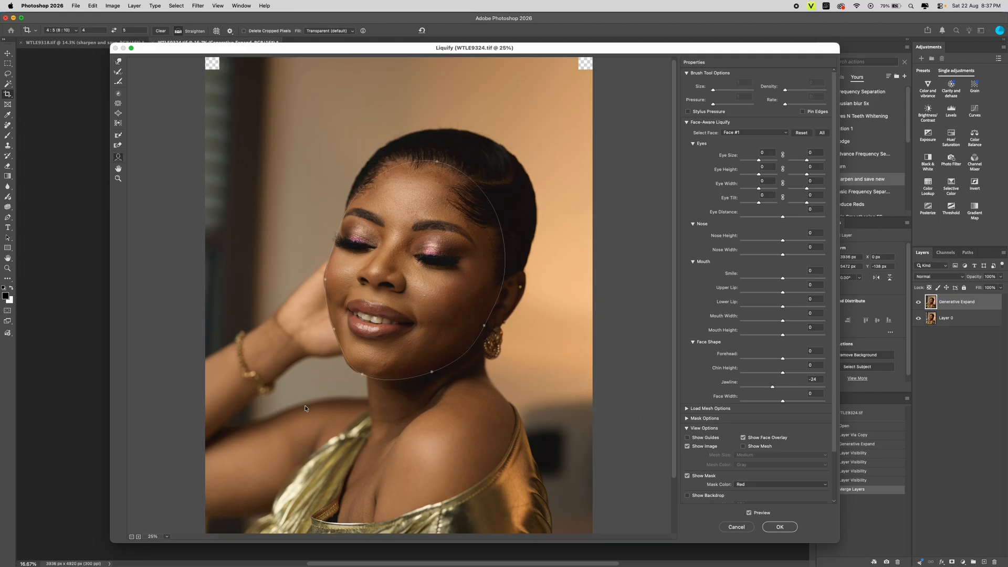
{"action": "key", "text": "Return"}
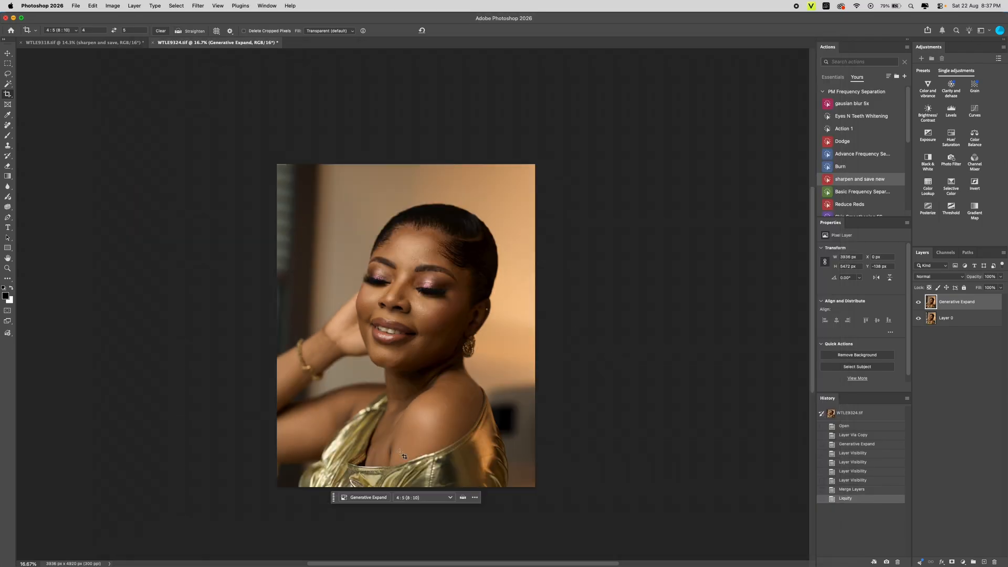
{"action": "key", "text": "z"}
{"action": "left_click_drag", "start_coordinate": [414, 321], "coordinate": [442, 321]}
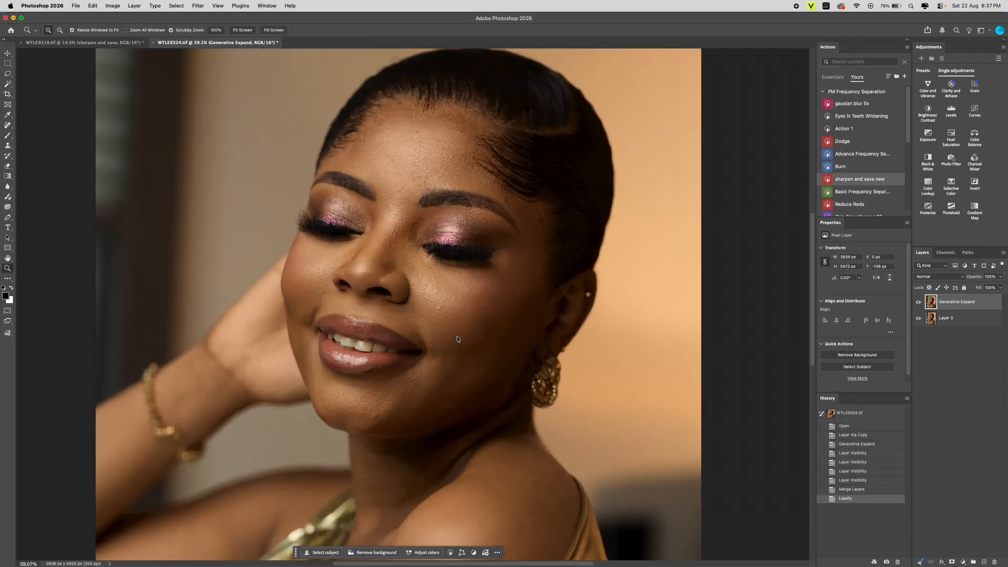
{"action": "key", "text": "c"}
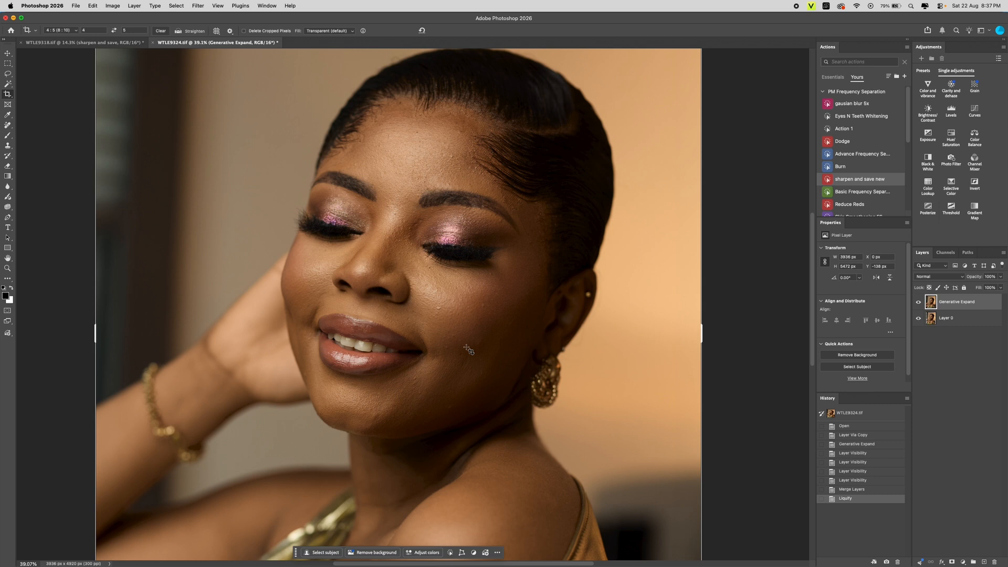
{"action": "left_click", "coordinate": [692, 248]}
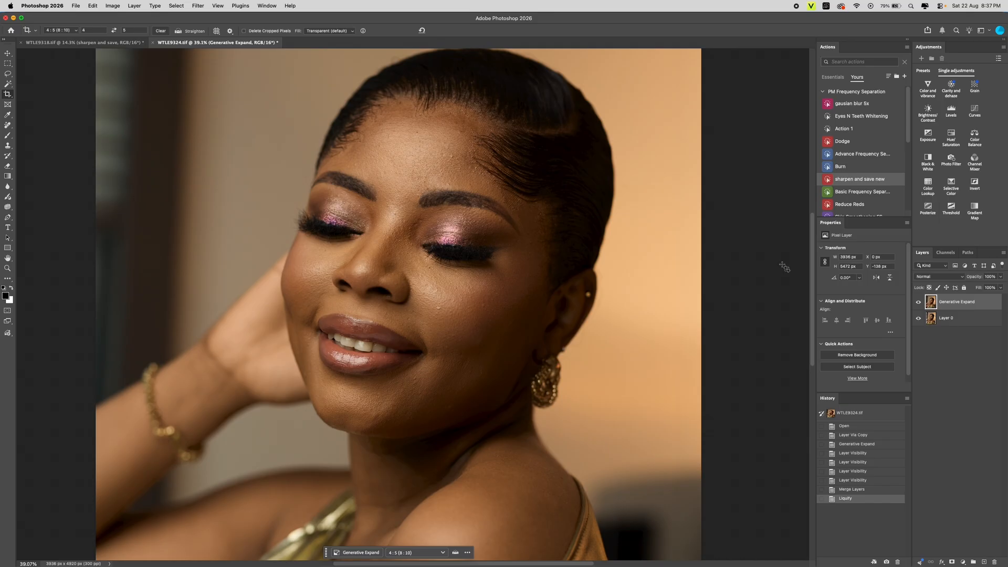
{"action": "key", "text": "z"}
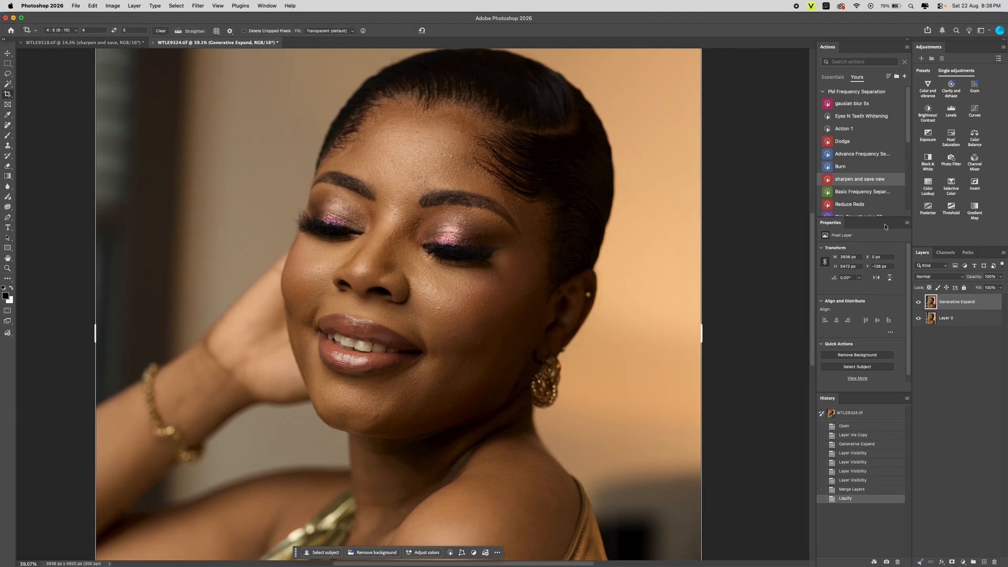
{"action": "mouse_move", "coordinate": [863, 182]}
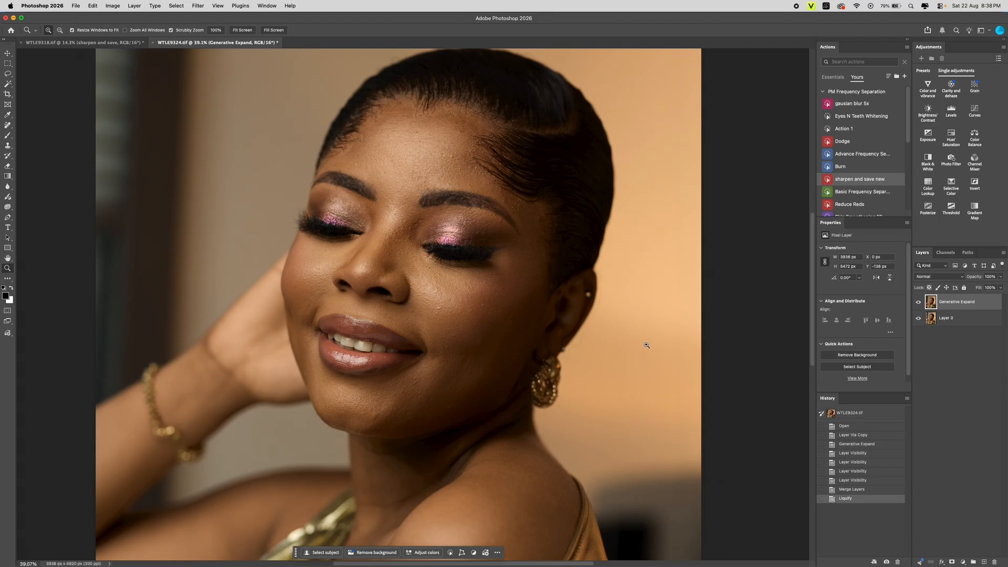
{"action": "left_click", "coordinate": [868, 182]}
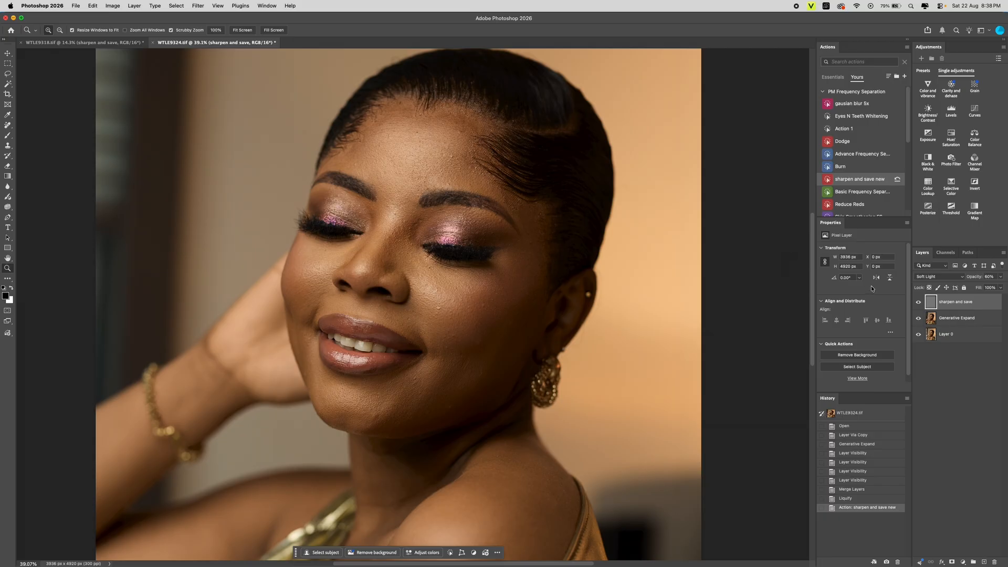
{"action": "key", "text": "Delete"}
- Run the Advance Frequency Separation action with a 14-pixel Gaussian Blur radius and expand the resulting layer group
{"action": "left_click", "coordinate": [865, 156]}
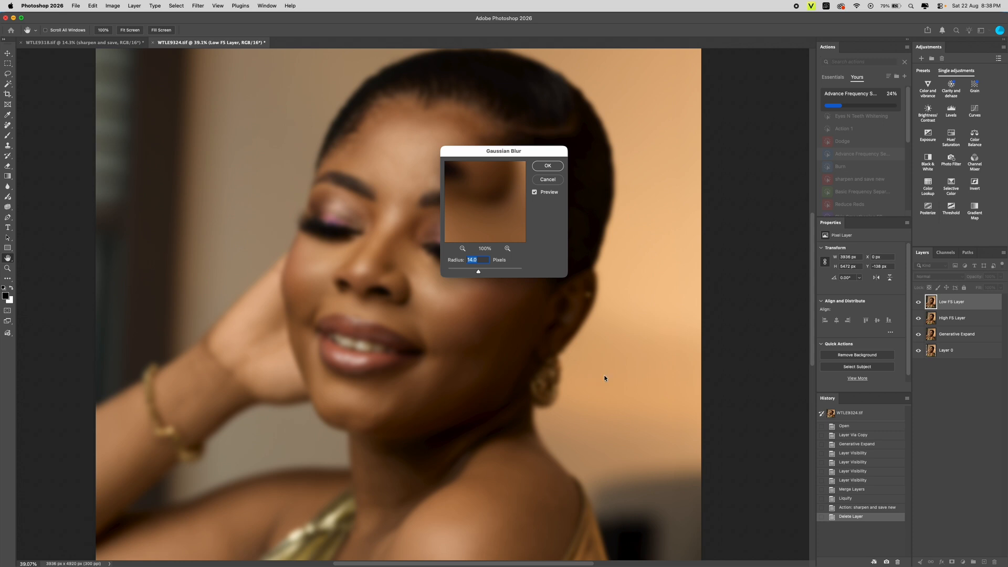
{"action": "key", "text": "Return"}
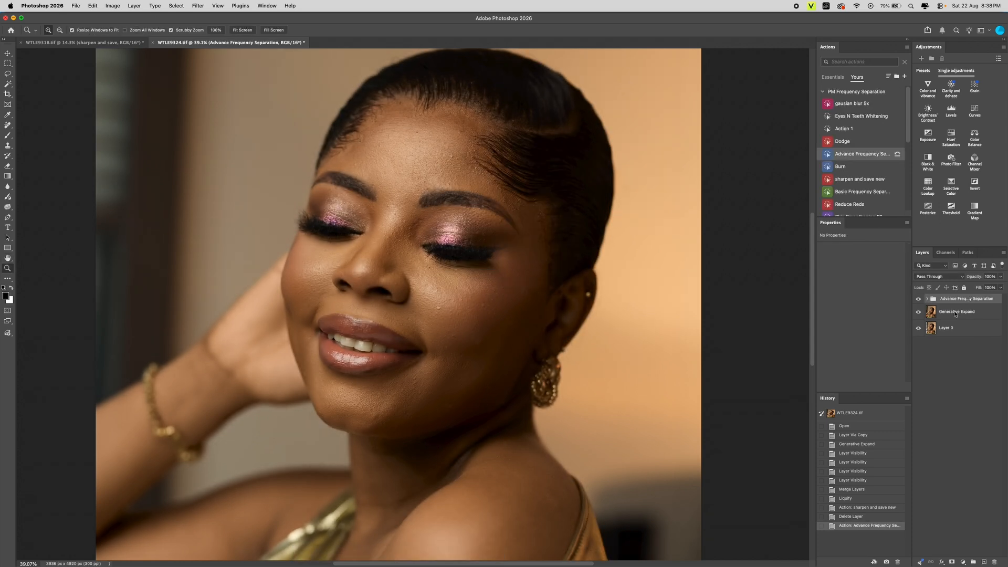
{"action": "left_click", "coordinate": [927, 299]}
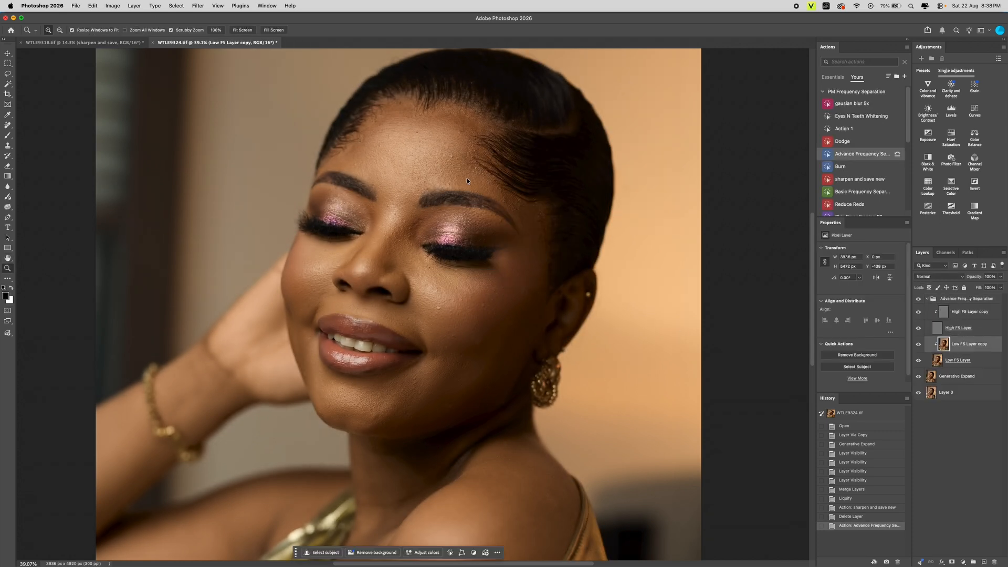
- Smooth the forehead, the area between the eyebrows and the nose bridge on Low FS Layer copy with the Mixer Brush
{"action": "left_click_drag", "start_coordinate": [435, 131], "coordinate": [478, 137]}
{"action": "left_click_drag", "start_coordinate": [428, 220], "coordinate": [417, 237]}
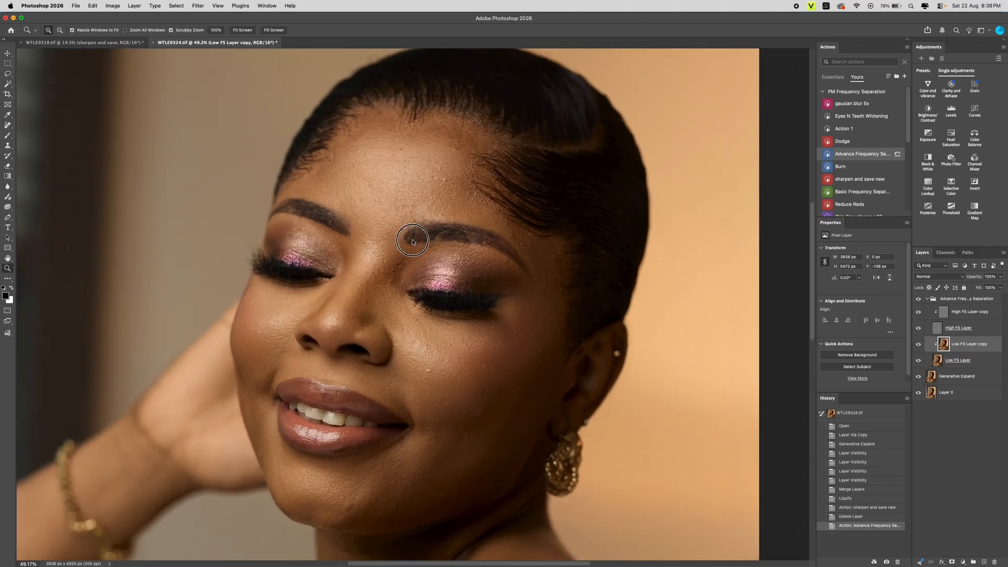
{"action": "key", "text": "b"}
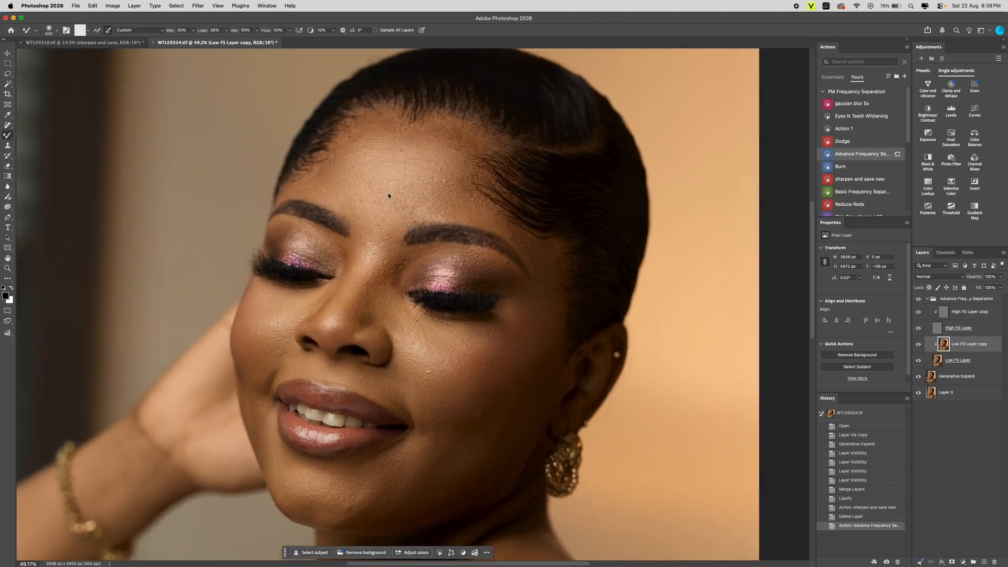
{"action": "key", "text": "bracketleft"}
{"action": "mouse_move", "coordinate": [398, 186]}
{"action": "left_mouse_down"}
{"action": "mouse_move", "coordinate": [377, 170]}
{"action": "mouse_move", "coordinate": [357, 175]}
{"action": "mouse_move", "coordinate": [353, 165]}
{"action": "mouse_move", "coordinate": [364, 198]}
{"action": "mouse_move", "coordinate": [431, 204]}
{"action": "left_mouse_up"}
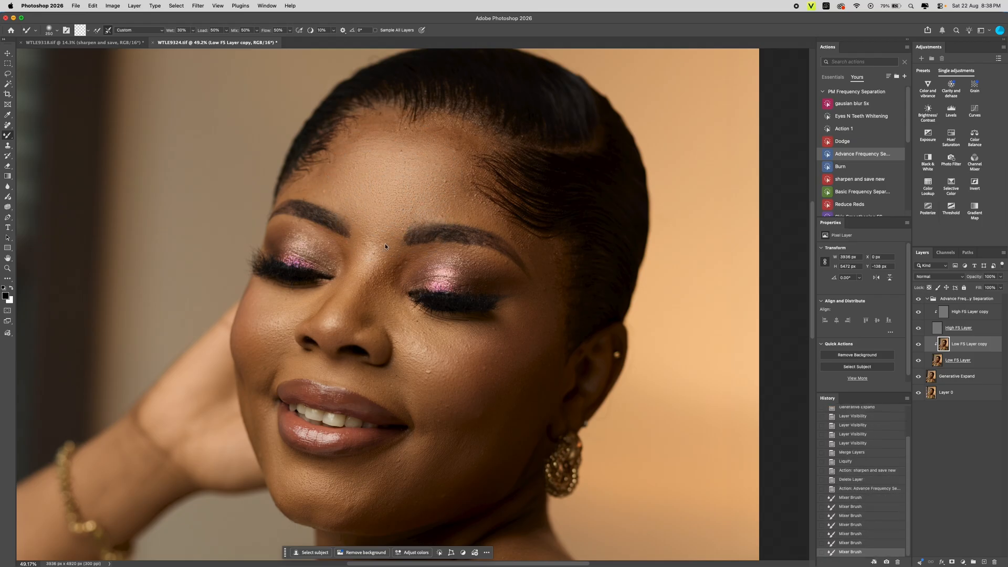
{"action": "left_click_drag", "start_coordinate": [385, 246], "coordinate": [378, 248]}
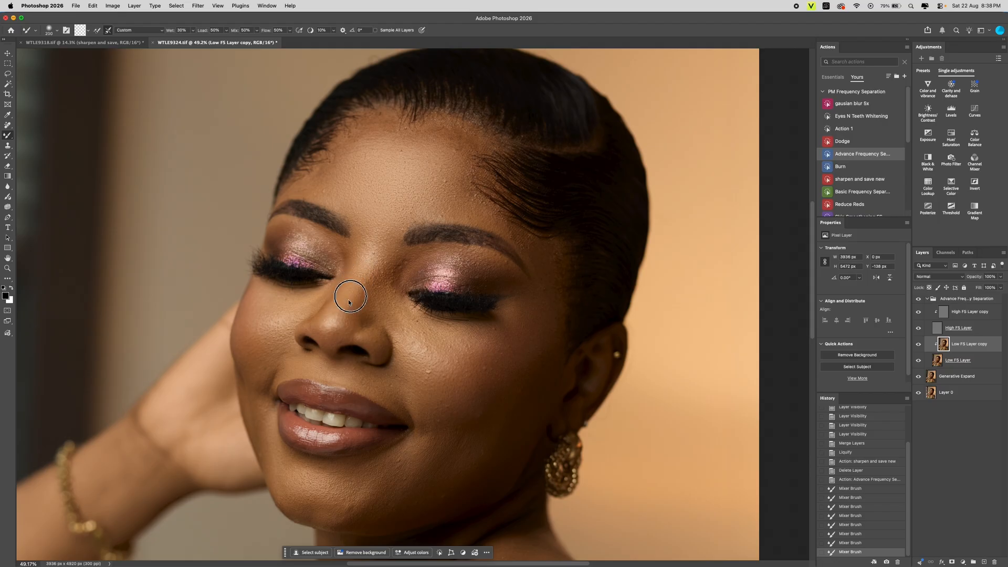
{"action": "mouse_move", "coordinate": [350, 289]}
{"action": "left_mouse_down"}
{"action": "mouse_move", "coordinate": [335, 316]}
{"action": "mouse_move", "coordinate": [347, 303]}
{"action": "left_mouse_up"}
{"action": "left_click_drag", "start_coordinate": [371, 249], "coordinate": [370, 254]}
- Blend the middle of the forehead and its edges along the hairline with the Mixer Brush at sizes up to 500
{"action": "key", "text": "bracketright"}
{"action": "key", "text": "bracketright"}
{"action": "key", "text": "bracketright"}
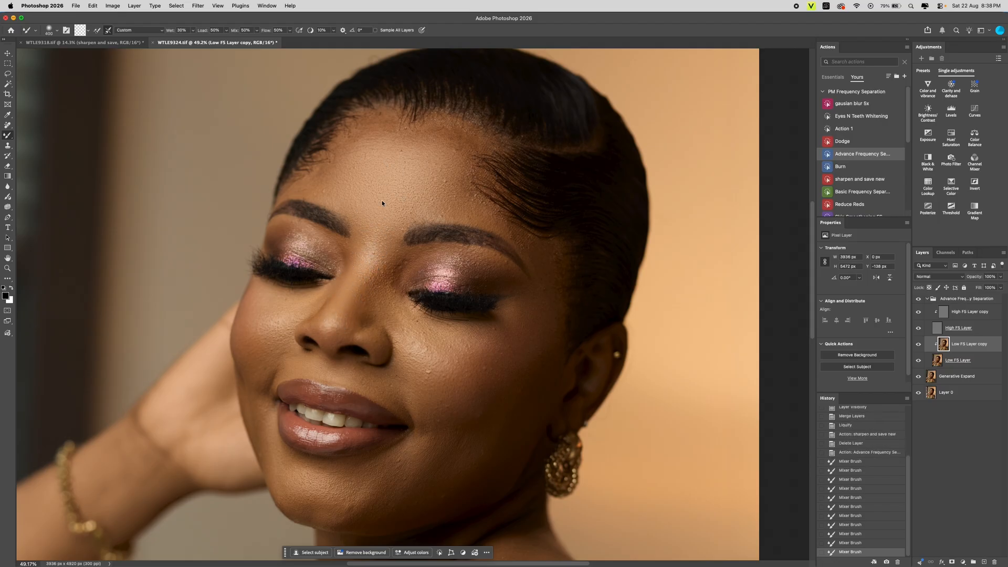
{"action": "mouse_move", "coordinate": [394, 215]}
{"action": "left_mouse_down"}
{"action": "mouse_move", "coordinate": [452, 177]}
{"action": "mouse_move", "coordinate": [446, 182]}
{"action": "left_mouse_up"}
{"action": "left_click_drag", "start_coordinate": [424, 153], "coordinate": [419, 155]}
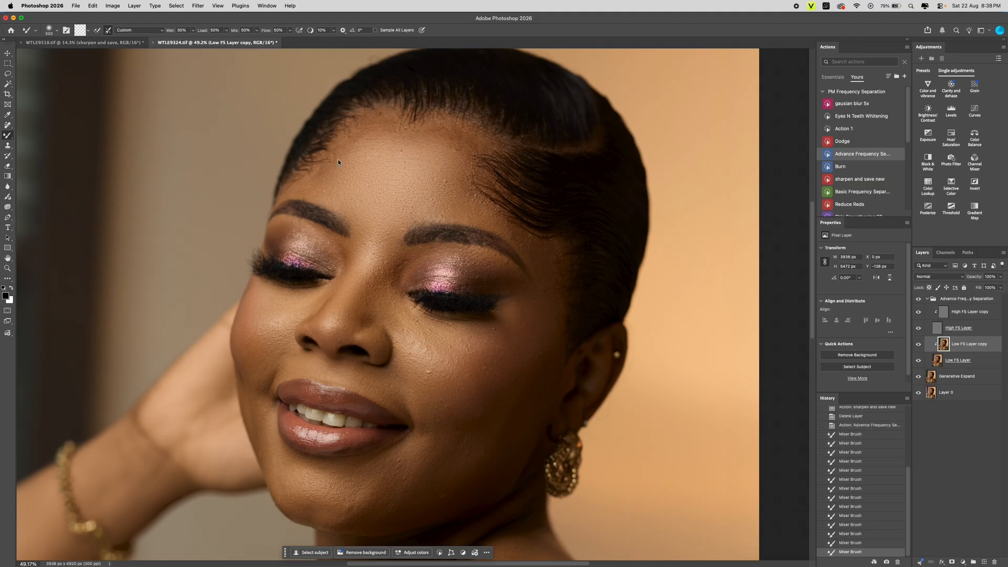
{"action": "mouse_move", "coordinate": [338, 159]}
{"action": "left_mouse_down"}
{"action": "mouse_move", "coordinate": [349, 164]}
{"action": "mouse_move", "coordinate": [340, 170]}
{"action": "mouse_move", "coordinate": [353, 140]}
{"action": "left_mouse_up"}
- Even out the inner brow area and the side of the nose bridge with a smaller Mixer Brush
{"action": "key", "text": "bracketleft"}
{"action": "key", "text": "bracketright"}
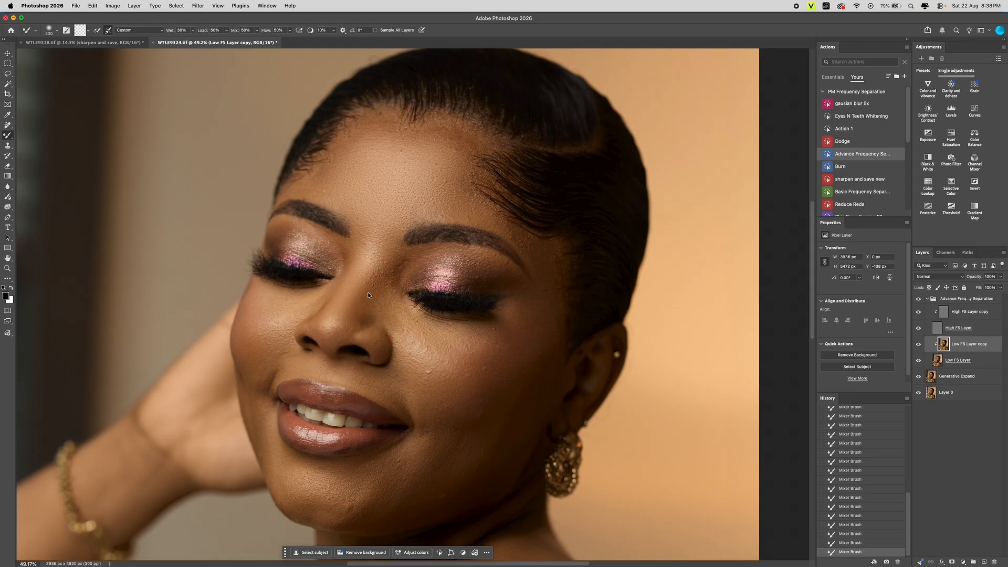
{"action": "key", "text": "bracketright"}
{"action": "mouse_move", "coordinate": [380, 254]}
{"action": "left_mouse_down"}
{"action": "mouse_move", "coordinate": [364, 283]}
{"action": "mouse_move", "coordinate": [386, 263]}
{"action": "left_mouse_up"}
{"action": "left_click_drag", "start_coordinate": [345, 306], "coordinate": [338, 319]}
- Soften the broad forehead tones with the Mixer Brush at size 500 and refine the skin along the hairline with a smaller brush
{"action": "key", "text": "bracketright"}
{"action": "key", "text": "bracketright"}
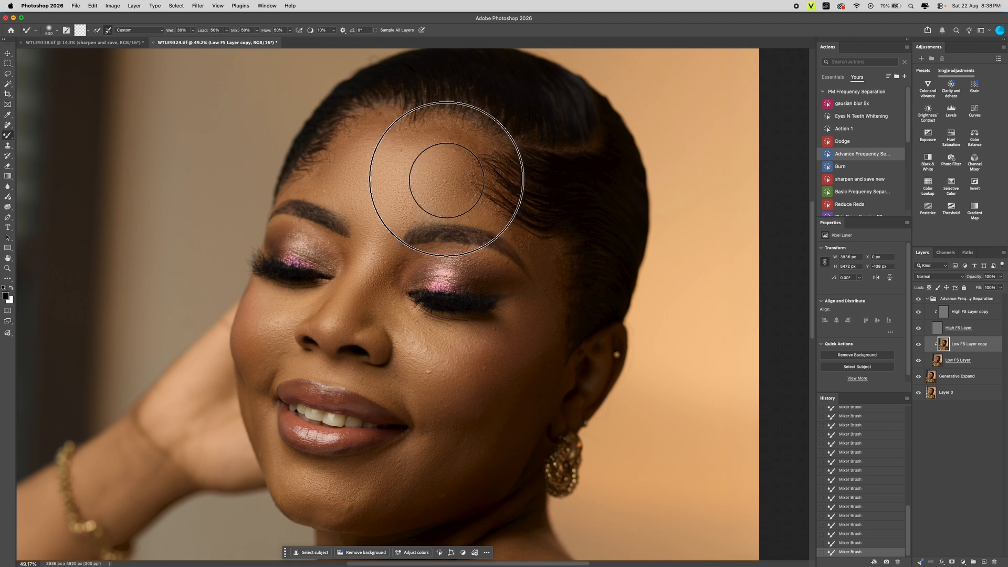
{"action": "left_click_drag", "start_coordinate": [446, 180], "coordinate": [437, 181]}
{"action": "key", "text": "bracketright"}
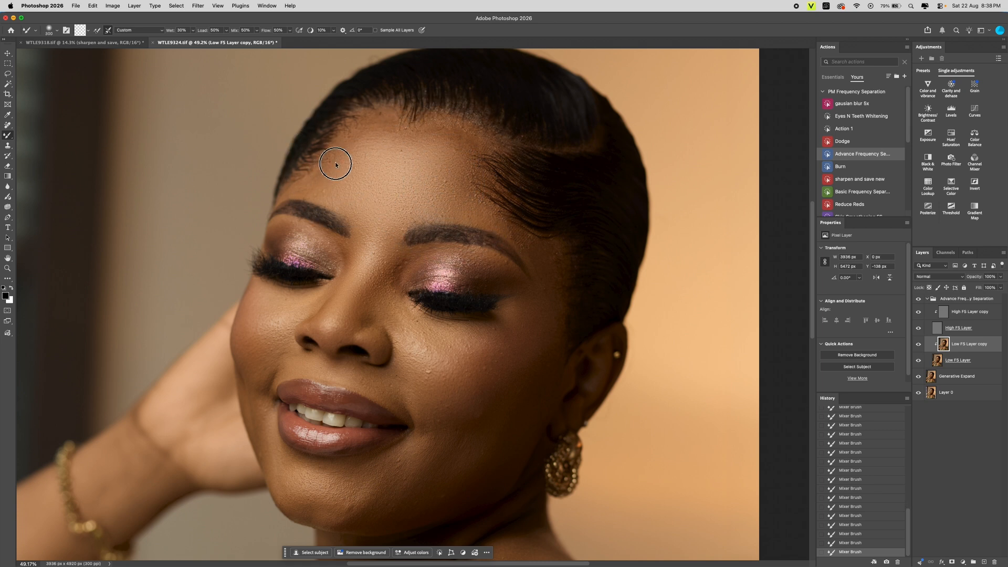
{"action": "key", "text": "bracketleft"}
{"action": "mouse_move", "coordinate": [394, 126]}
{"action": "left_mouse_down"}
{"action": "mouse_move", "coordinate": [376, 130]}
{"action": "mouse_move", "coordinate": [441, 140]}
{"action": "mouse_move", "coordinate": [458, 162]}
{"action": "left_mouse_up"}
- Smooth the cheek below the eye nearest the ear with the Mixer Brush, varying the brush size
{"action": "key", "text": "bracketleft"}
{"action": "key", "text": "bracketleft"}
{"action": "mouse_move", "coordinate": [430, 349]}
{"action": "left_mouse_down"}
{"action": "mouse_move", "coordinate": [457, 380]}
{"action": "mouse_move", "coordinate": [442, 380]}
{"action": "mouse_move", "coordinate": [463, 370]}
{"action": "left_mouse_up"}
{"action": "key", "text": "bracketleft"}
{"action": "key", "text": "bracketleft"}
{"action": "key", "text": "bracketleft"}
{"action": "key", "text": "bracketright"}
{"action": "key", "text": "bracketright"}
{"action": "key", "text": "bracketright"}
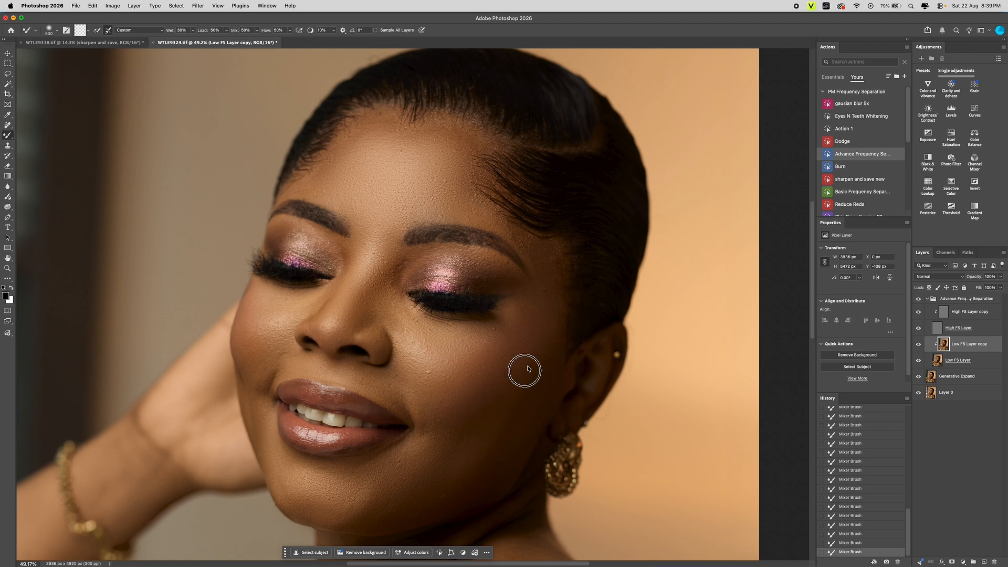
- Blend the outer cheek near the ear and the skin beside the nose with varied Mixer Brush sizes
{"action": "key", "text": "bracketleft"}
{"action": "key", "text": "bracketleft"}
{"action": "key", "text": "bracketleft"}
{"action": "key", "text": "bracketleft"}
{"action": "key", "text": "bracketright"}
{"action": "key", "text": "bracketright"}
{"action": "key", "text": "bracketright"}
{"action": "key", "text": "bracketleft"}
{"action": "key", "text": "bracketleft"}
{"action": "key", "text": "bracketleft"}
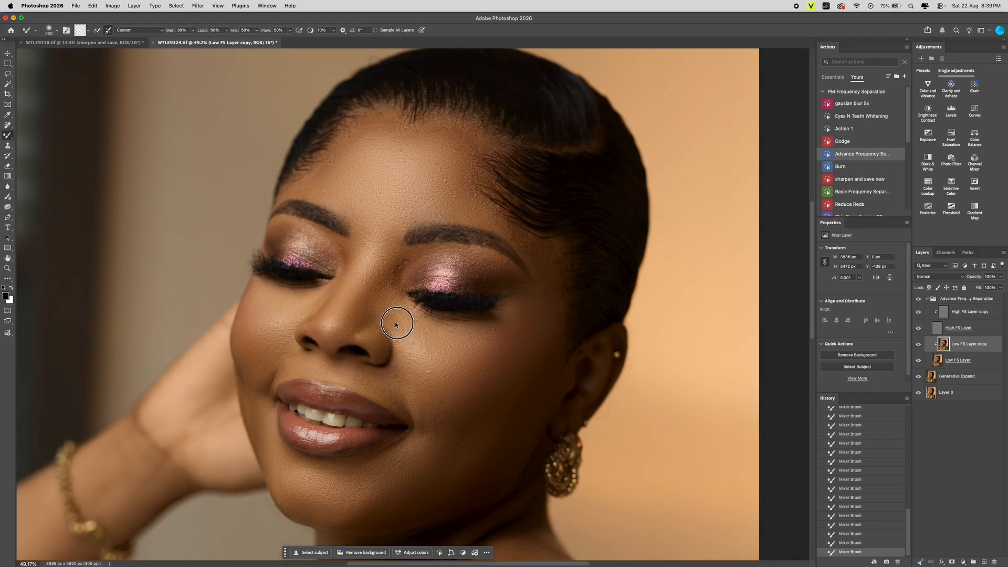
- Soften the transitions across the cheek nearest the ear with the Mixer Brush at size 500
{"action": "key", "text": "bracketright"}
{"action": "key", "text": "bracketright"}
{"action": "key", "text": "bracketright"}
{"action": "key", "text": "bracketright"}
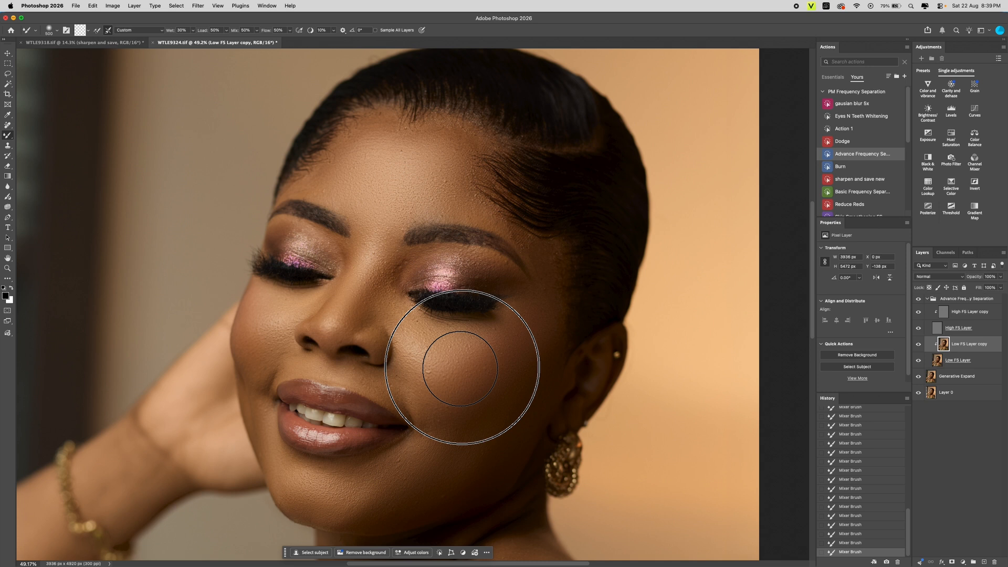
{"action": "mouse_move", "coordinate": [462, 367]}
{"action": "left_mouse_down"}
{"action": "mouse_move", "coordinate": [479, 358]}
{"action": "mouse_move", "coordinate": [446, 372]}
{"action": "mouse_move", "coordinate": [485, 352]}
{"action": "left_mouse_up"}
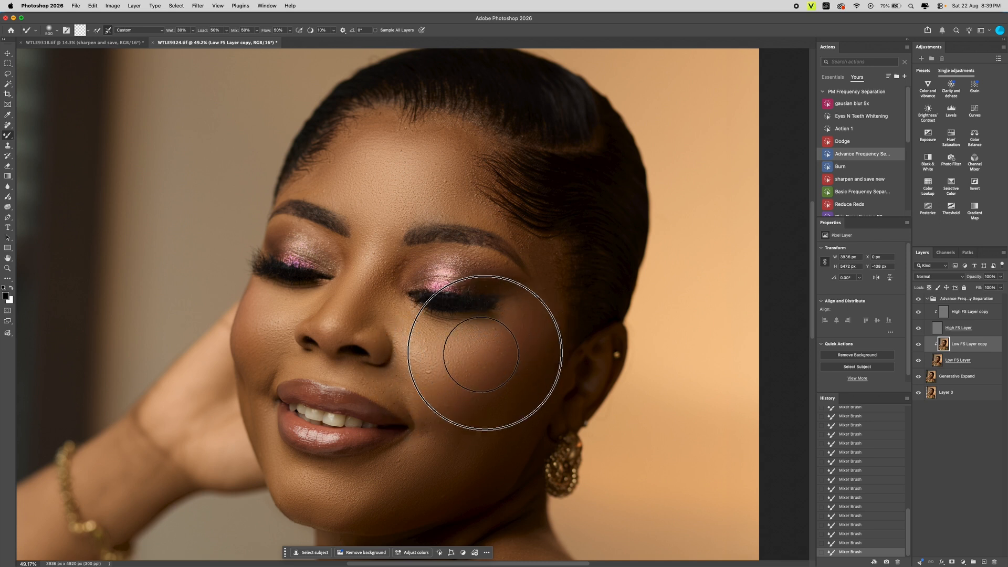
{"action": "key", "text": "bracketleft"}
{"action": "key", "text": "bracketleft"}
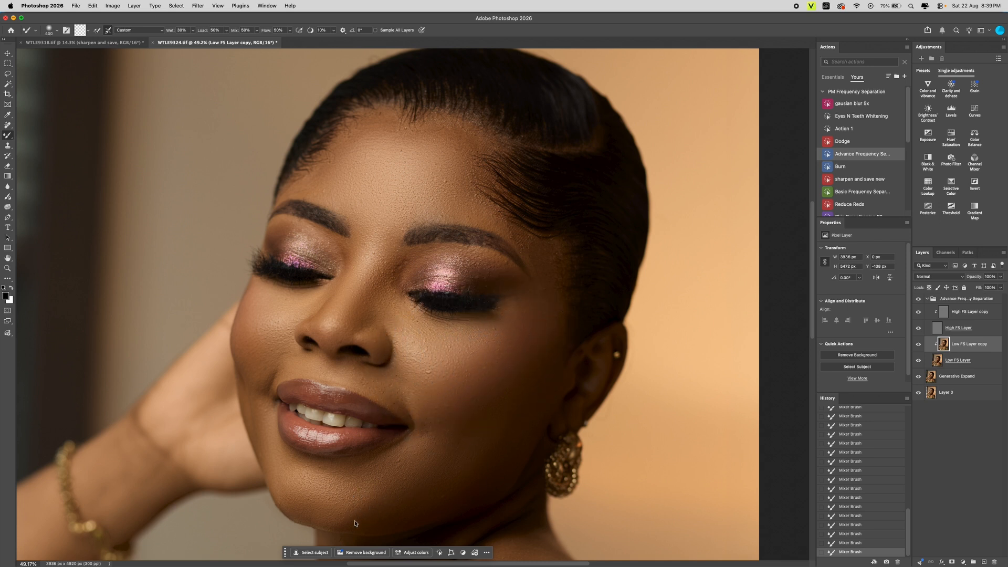
- Smooth the chin and jaw with the Mixer Brush and touch up the forehead beside the hairline
{"action": "mouse_move", "coordinate": [363, 514]}
{"action": "left_mouse_down"}
{"action": "mouse_move", "coordinate": [370, 510]}
{"action": "mouse_move", "coordinate": [342, 515]}
{"action": "mouse_move", "coordinate": [403, 488]}
{"action": "mouse_move", "coordinate": [392, 498]}
{"action": "left_mouse_up"}
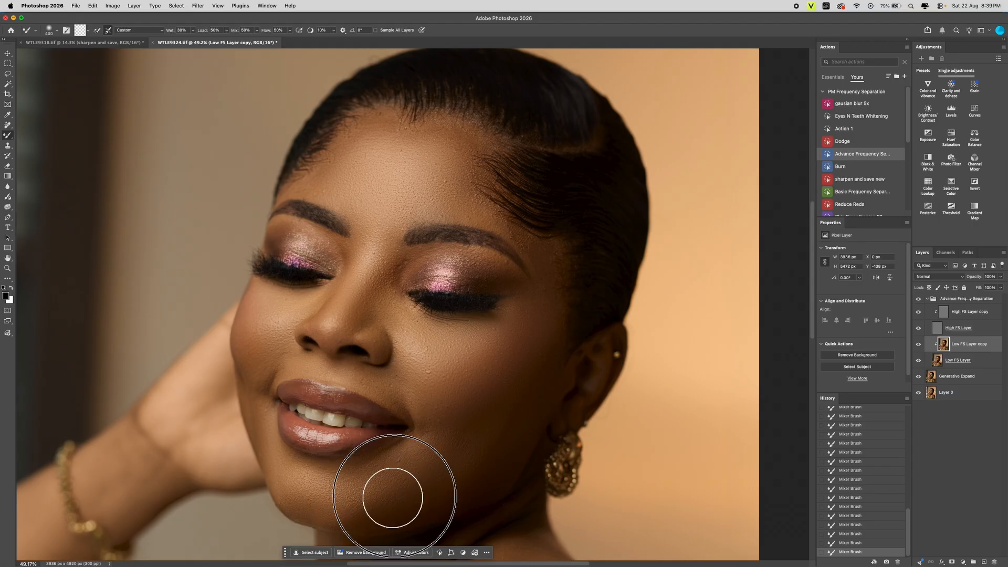
{"action": "key", "text": "bracketleft"}
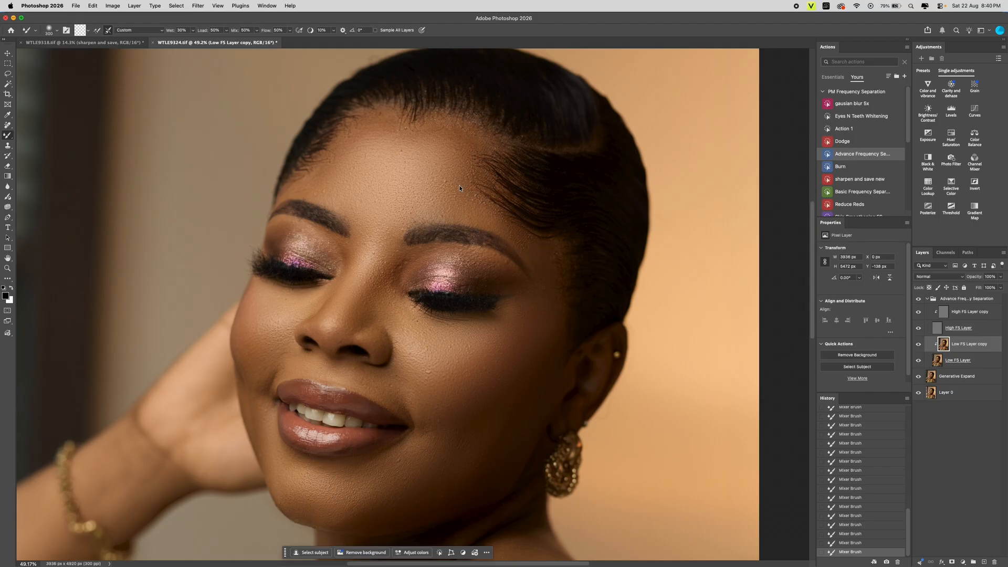
{"action": "key", "text": "bracketright"}
{"action": "key", "text": "bracketright"}
{"action": "key", "text": "bracketright"}
{"action": "key", "text": "bracketleft"}
{"action": "key", "text": "bracketleft"}
{"action": "key", "text": "bracketleft"}
- Smooth the skin of the arm, chest and shoulder with a larger Mixer Brush
{"action": "scroll", "coordinate": [322, 180], "scroll_direction": "down", "scroll_amount": 10}
{"action": "scroll", "coordinate": [321, 179], "scroll_direction": "left", "scroll_amount": 8}
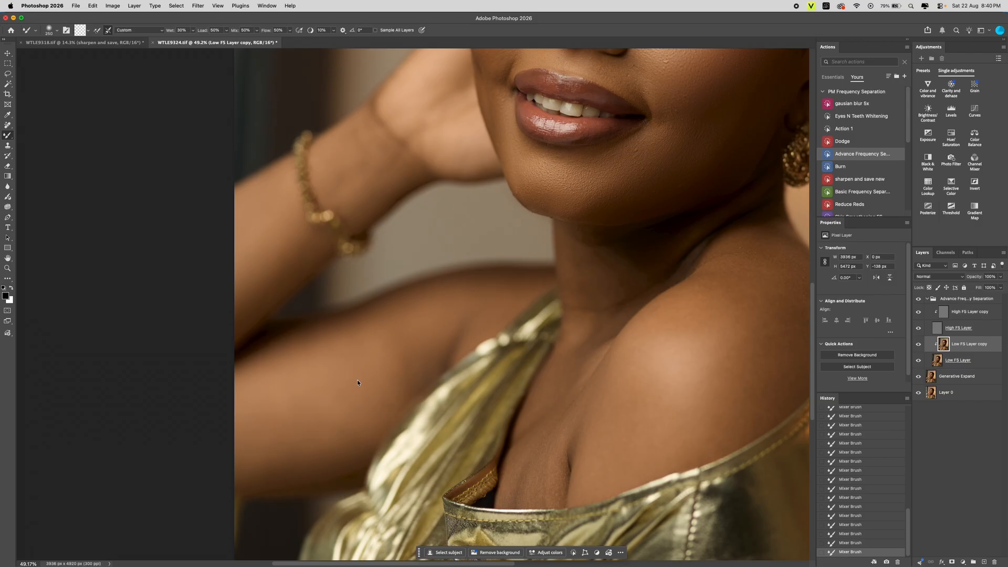
{"action": "key", "text": "bracketright"}
{"action": "key", "text": "bracketright"}
{"action": "left_click_drag", "start_coordinate": [722, 323], "coordinate": [502, 350]}
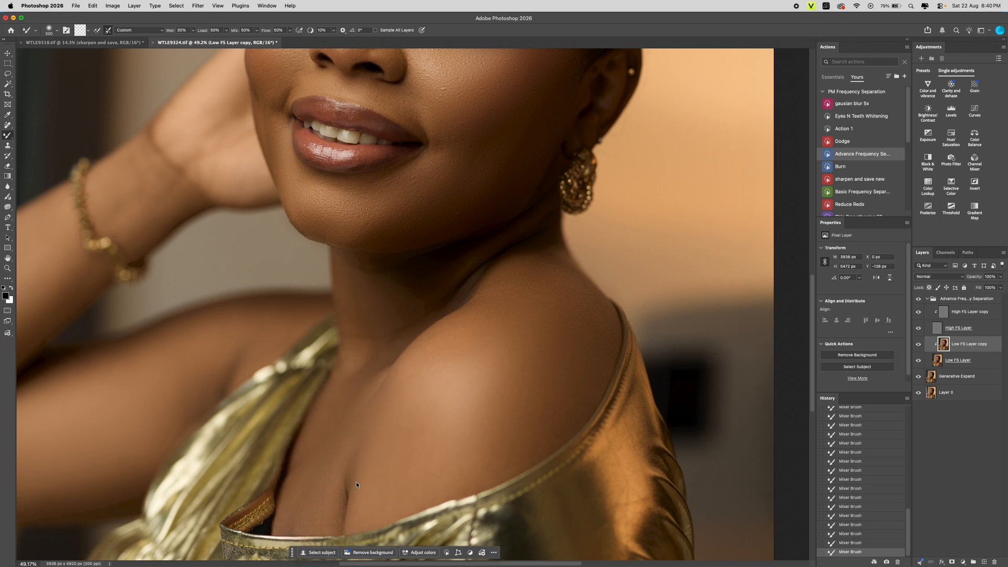
- Lasso the cheek and nose side below the eye nearest the ear, reapply the last Gaussian Blur six times, and deselect
{"action": "scroll", "coordinate": [467, 393], "scroll_direction": "up", "scroll_amount": 5}
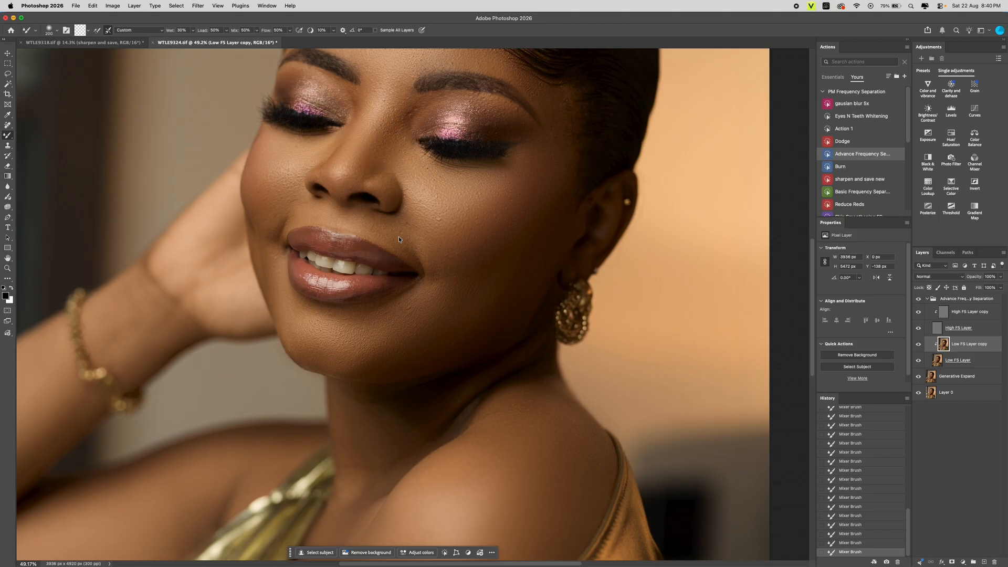
{"action": "scroll", "coordinate": [398, 236], "scroll_direction": "up", "scroll_amount": 5}
{"action": "scroll", "coordinate": [427, 319], "scroll_direction": "down", "scroll_amount": 3}
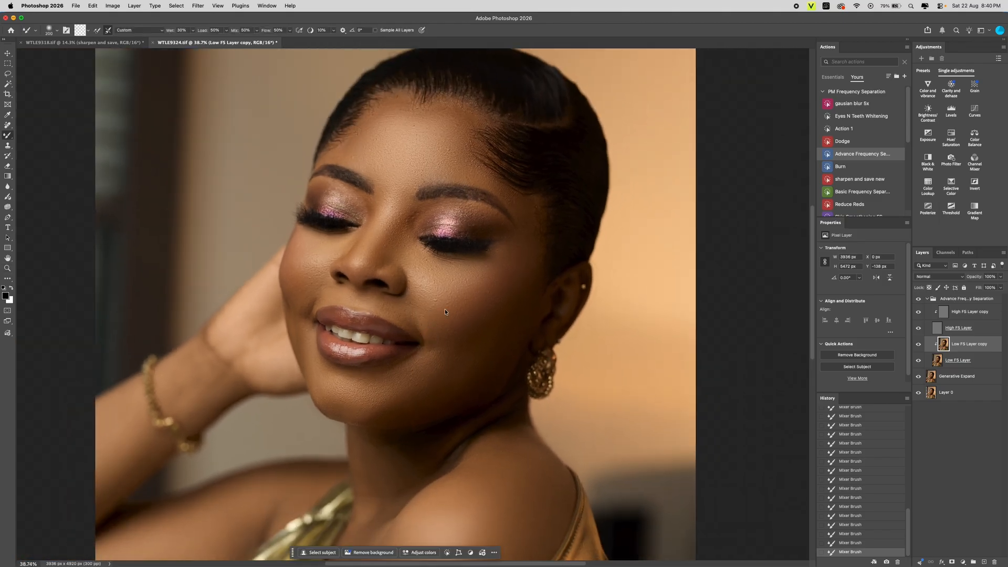
{"action": "key", "text": "l"}
{"action": "mouse_move", "coordinate": [499, 256]}
{"action": "left_mouse_down"}
{"action": "mouse_move", "coordinate": [430, 253]}
{"action": "mouse_move", "coordinate": [418, 238]}
{"action": "mouse_move", "coordinate": [441, 207]}
{"action": "mouse_move", "coordinate": [414, 215]}
{"action": "mouse_move", "coordinate": [386, 239]}
{"action": "mouse_move", "coordinate": [381, 272]}
{"action": "mouse_move", "coordinate": [400, 262]}
{"action": "mouse_move", "coordinate": [407, 286]}
{"action": "mouse_move", "coordinate": [388, 309]}
{"action": "mouse_move", "coordinate": [458, 323]}
{"action": "mouse_move", "coordinate": [524, 236]}
{"action": "mouse_move", "coordinate": [501, 256]}
{"action": "left_mouse_up"}
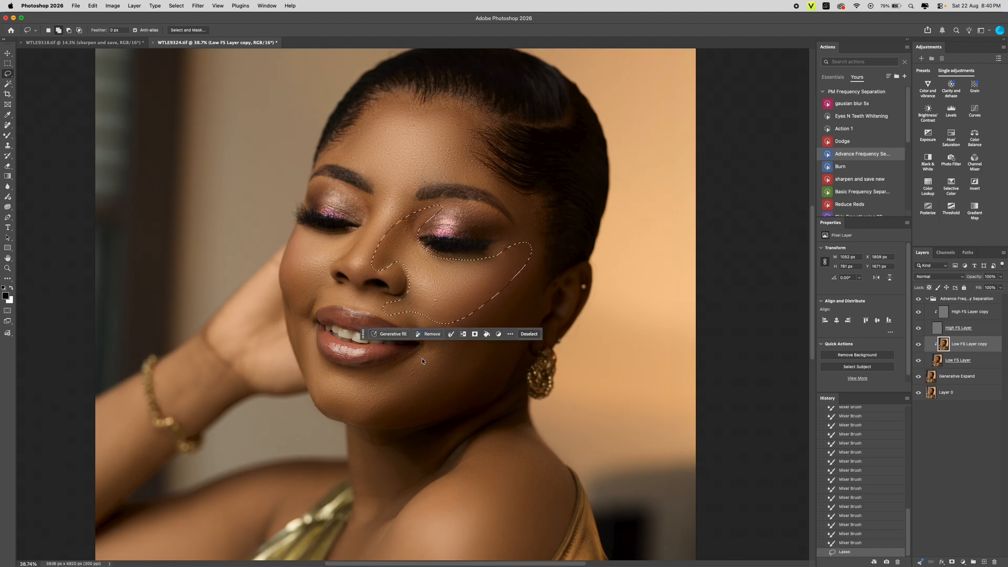
{"action": "left_click_drag", "start_coordinate": [363, 336], "coordinate": [365, 534]}
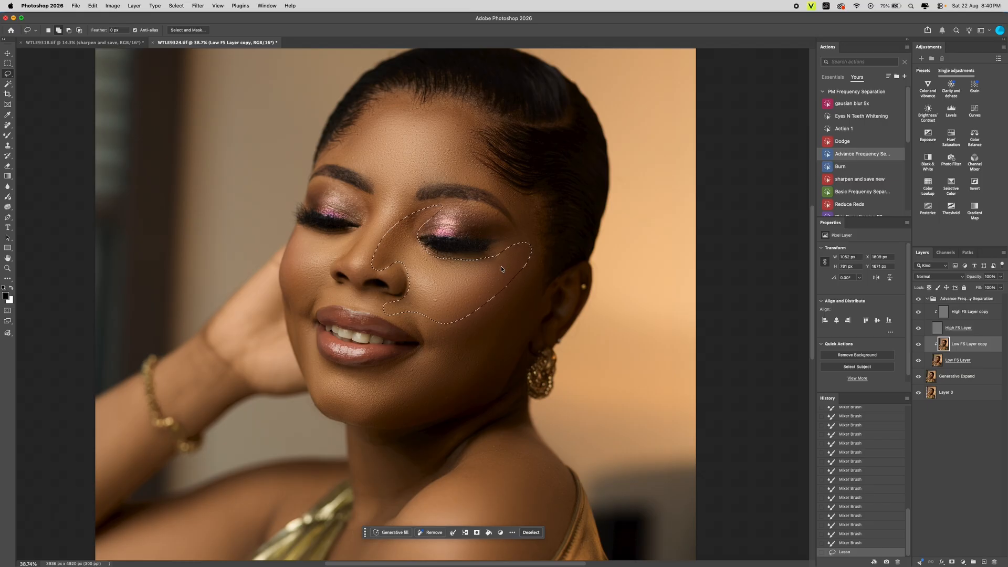
{"action": "key", "text": "super+f"}
{"action": "key", "text": "super+f"}
{"action": "key", "text": "super+f"}
{"action": "key", "text": "super+f"}
{"action": "key", "text": "super+f"}
{"action": "key", "text": "super+f"}
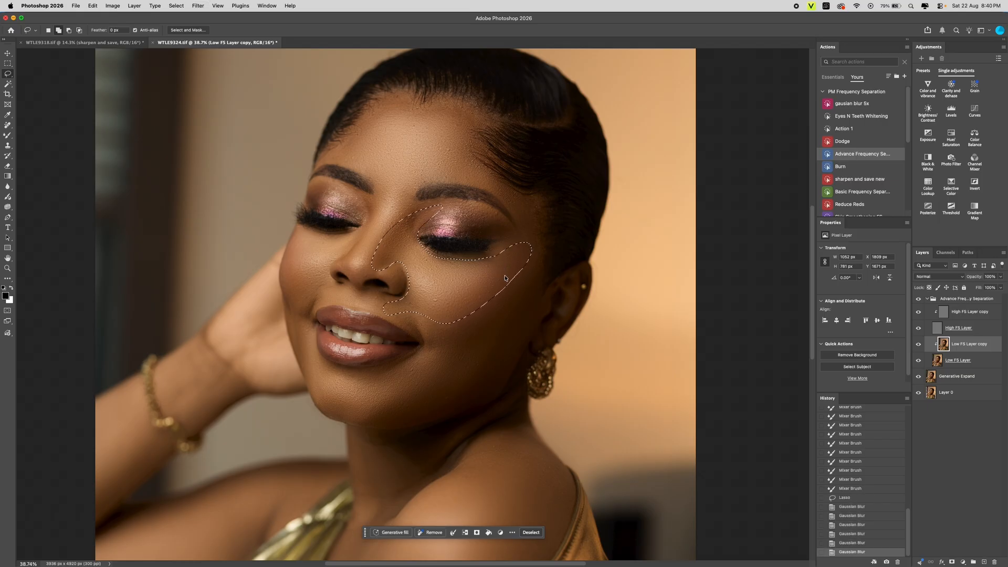
{"action": "key", "text": "super+d"}
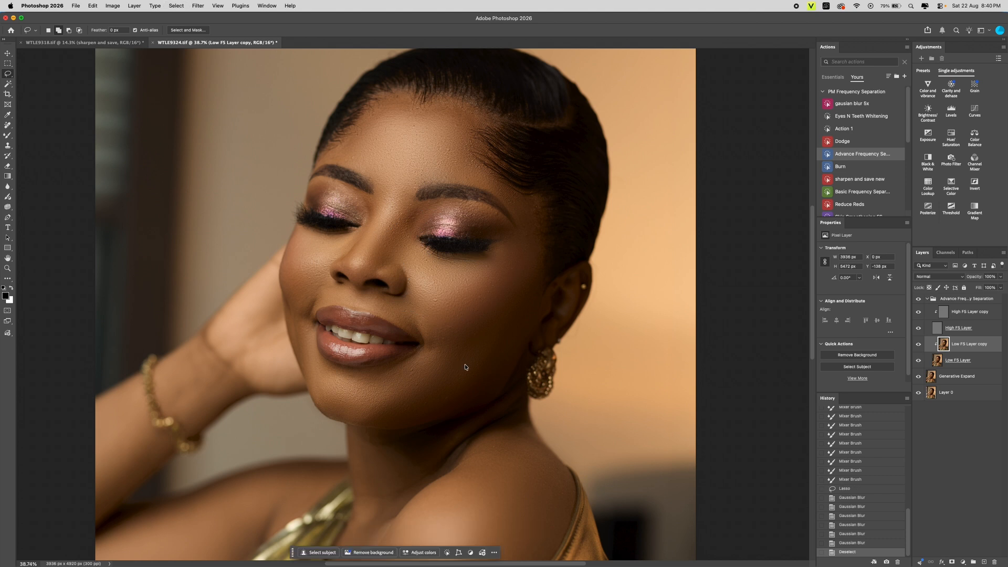
- Lasso the chin and jaw below the lips, reapply the last Gaussian Blur repeatedly, and deselect
{"action": "mouse_move", "coordinate": [481, 348]}
{"action": "left_mouse_down"}
{"action": "mouse_move", "coordinate": [419, 370]}
{"action": "mouse_move", "coordinate": [333, 371]}
{"action": "mouse_move", "coordinate": [302, 336]}
{"action": "mouse_move", "coordinate": [321, 408]}
{"action": "mouse_move", "coordinate": [380, 431]}
{"action": "mouse_move", "coordinate": [494, 368]}
{"action": "mouse_move", "coordinate": [476, 349]}
{"action": "left_mouse_up"}
{"action": "key", "text": "ctrl+super+f"}
{"action": "key", "text": "ctrl+super+f"}
{"action": "key", "text": "ctrl+super+f"}
{"action": "key", "text": "ctrl+super+f"}
{"action": "key", "text": "ctrl+super+f"}
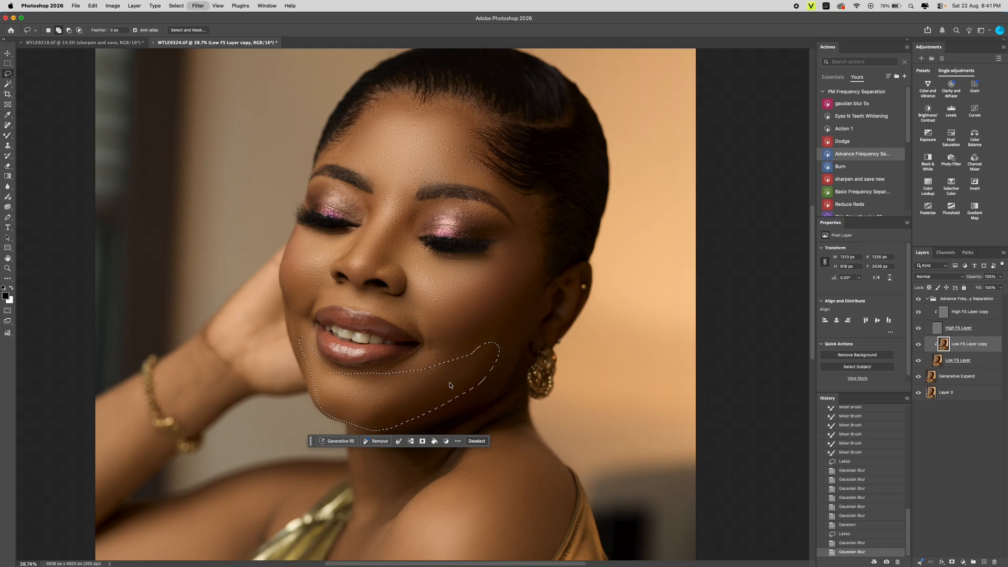
{"action": "key", "text": "ctrl+super+f"}
{"action": "key", "text": "ctrl+super+f"}
{"action": "key", "text": "ctrl+super+f"}
{"action": "key", "text": "ctrl+d"}
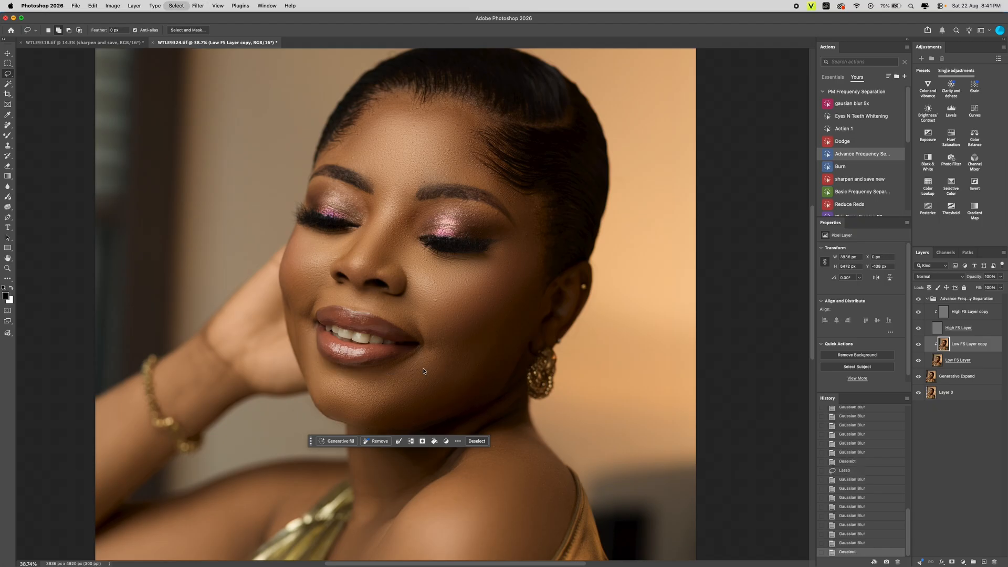
- Lasso the far cheek below the eye beside the raised hand, reapply the last Gaussian Blur repeatedly, and deselect
{"action": "mouse_move", "coordinate": [303, 228]}
{"action": "left_mouse_down"}
{"action": "mouse_move", "coordinate": [349, 239]}
{"action": "mouse_move", "coordinate": [329, 273]}
{"action": "mouse_move", "coordinate": [329, 300]}
{"action": "mouse_move", "coordinate": [305, 314]}
{"action": "mouse_move", "coordinate": [290, 265]}
{"action": "mouse_move", "coordinate": [309, 233]}
{"action": "left_mouse_up"}
{"action": "key", "text": "ctrl+super+f"}
{"action": "key", "text": "ctrl+super+f"}
{"action": "key", "text": "ctrl+super+f"}
{"action": "key", "text": "ctrl+super+f"}
{"action": "key", "text": "ctrl+super+f"}
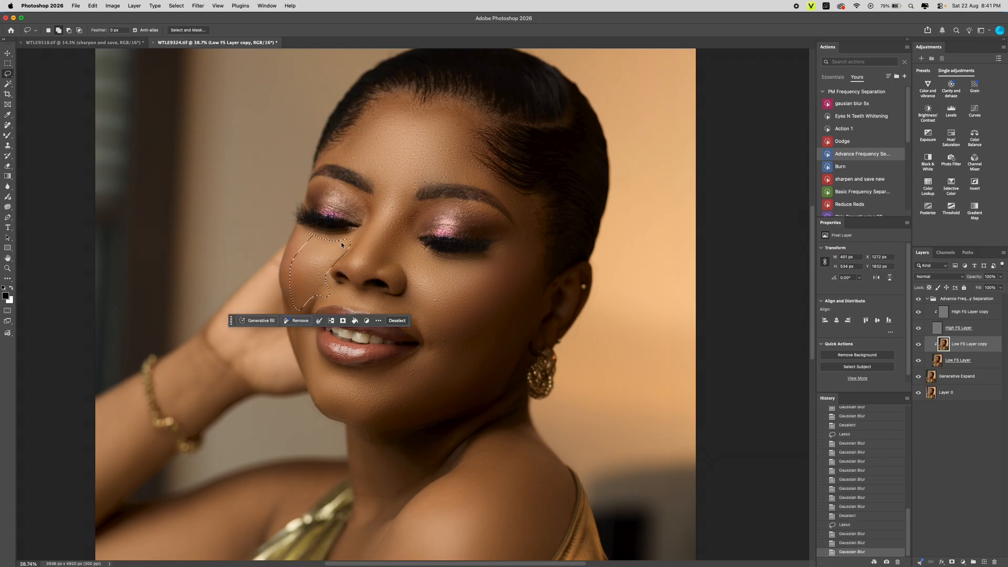
{"action": "key", "text": "ctrl+d"}
- Lasso the skin beside the mouth corner nearest the raised hand, reapply the last Gaussian Blur repeatedly, and deselect
{"action": "mouse_move", "coordinate": [304, 293]}
{"action": "left_mouse_down"}
{"action": "mouse_move", "coordinate": [308, 340]}
{"action": "mouse_move", "coordinate": [320, 294]}
{"action": "mouse_move", "coordinate": [304, 295]}
{"action": "left_mouse_up"}
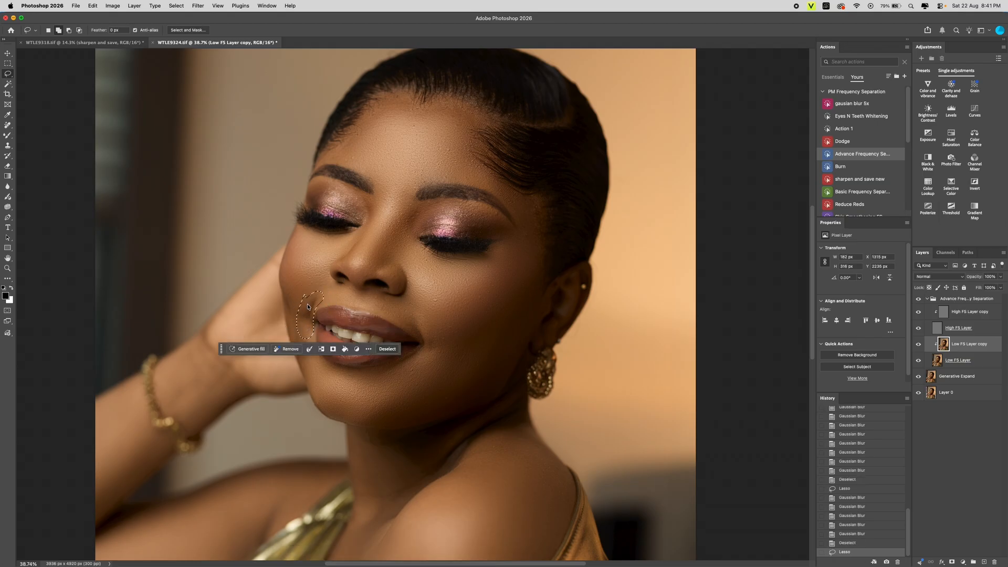
{"action": "key", "text": "ctrl+super+f"}
{"action": "key", "text": "ctrl+super+f"}
{"action": "key", "text": "ctrl+super+f"}
{"action": "key", "text": "ctrl+super+f"}
{"action": "key", "text": "ctrl+super+f"}
{"action": "key", "text": "ctrl+super+f"}
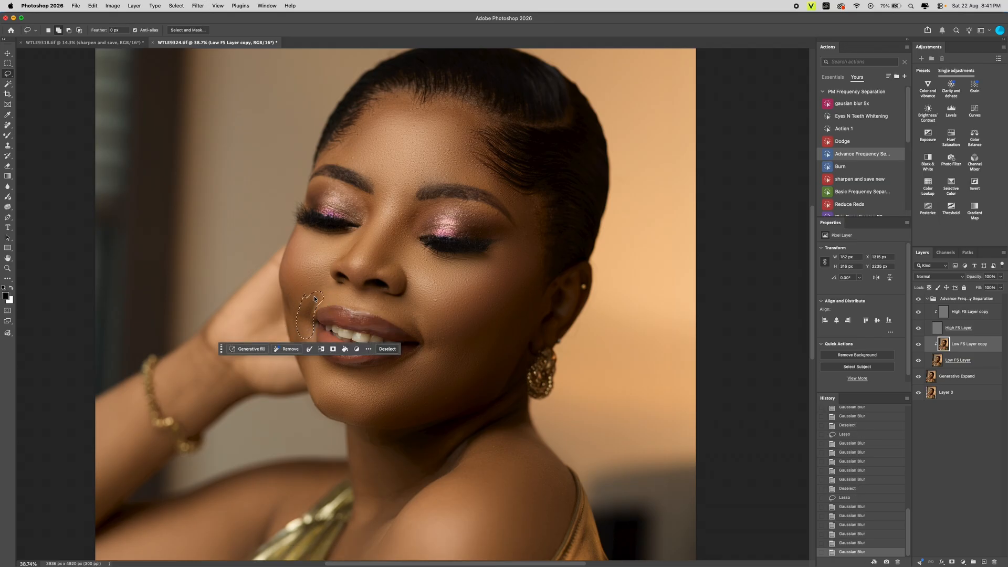
{"action": "key", "text": "ctrl+d"}
- Lasso the outer cheek between the eye and the visible ear, reapply the last Gaussian Blur repeatedly, and deselect
{"action": "mouse_move", "coordinate": [498, 244]}
{"action": "left_mouse_down"}
{"action": "mouse_move", "coordinate": [489, 308]}
{"action": "mouse_move", "coordinate": [512, 305]}
{"action": "mouse_move", "coordinate": [540, 277]}
{"action": "mouse_move", "coordinate": [543, 248]}
{"action": "mouse_move", "coordinate": [533, 236]}
{"action": "mouse_move", "coordinate": [501, 234]}
{"action": "left_mouse_up"}
{"action": "key", "text": "ctrl+super+f"}
{"action": "key", "text": "ctrl+super+f"}
{"action": "key", "text": "ctrl+super+f"}
{"action": "key", "text": "ctrl+super+f"}
{"action": "key", "text": "ctrl+super+f"}
{"action": "key", "text": "ctrl+super+f"}
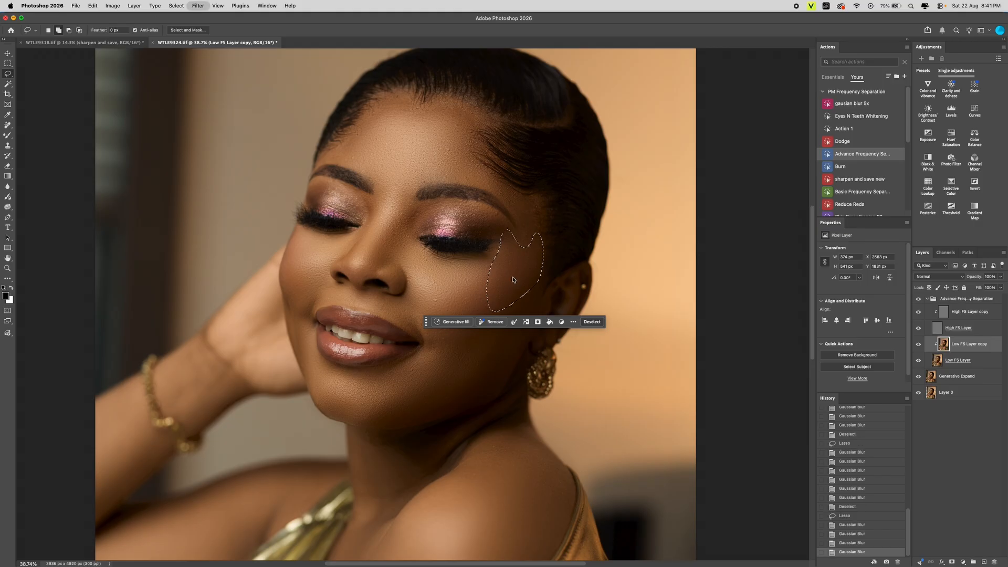
{"action": "key", "text": "super+d"}
- Lasso the skin above and around the eyebrow nearest the ear down to the temple, reapply the last Gaussian Blur repeatedly, and deselect
{"action": "mouse_move", "coordinate": [472, 155]}
{"action": "left_mouse_down"}
{"action": "mouse_move", "coordinate": [542, 202]}
{"action": "mouse_move", "coordinate": [543, 232]}
{"action": "mouse_move", "coordinate": [527, 244]}
{"action": "mouse_move", "coordinate": [511, 208]}
{"action": "mouse_move", "coordinate": [465, 183]}
{"action": "mouse_move", "coordinate": [461, 153]}
{"action": "left_mouse_up"}
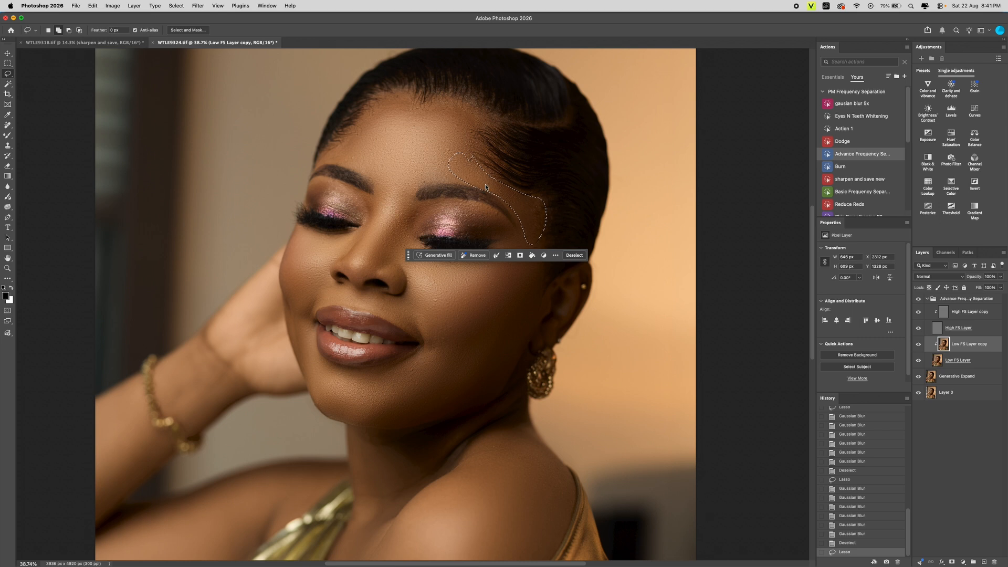
{"action": "key", "text": "ctrl+super+f"}
{"action": "key", "text": "ctrl+super+f"}
{"action": "key", "text": "ctrl+super+f"}
{"action": "key", "text": "ctrl+super+f"}
{"action": "key", "text": "ctrl+super+f"}
{"action": "key", "text": "ctrl+super+f"}
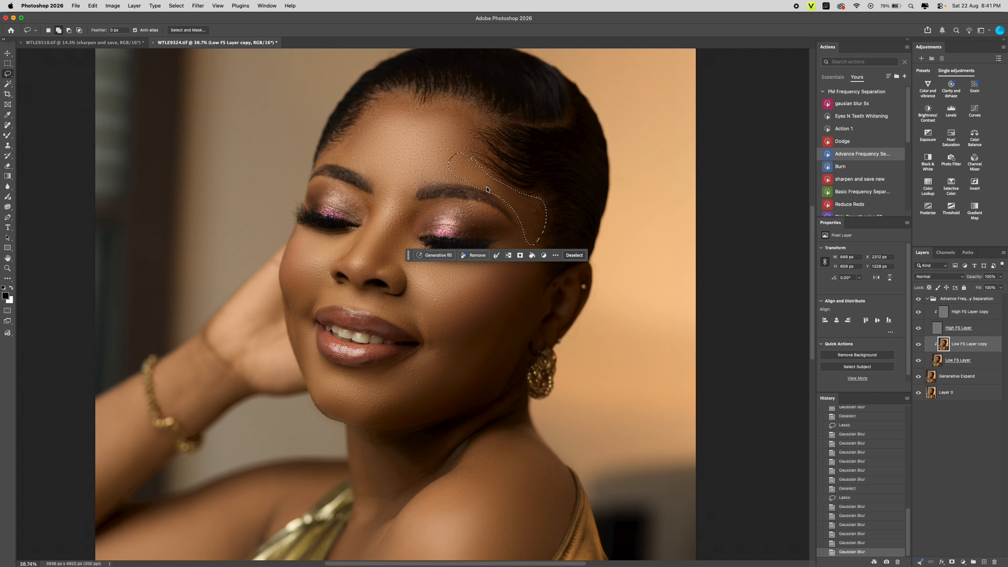
{"action": "key", "text": "super+d"}
- Lasso the forehead down between the eyebrows, reapply the last Gaussian Blur repeatedly, and deselect
{"action": "mouse_move", "coordinate": [379, 101]}
{"action": "left_mouse_down"}
{"action": "mouse_move", "coordinate": [325, 154]}
{"action": "mouse_move", "coordinate": [372, 172]}
{"action": "mouse_move", "coordinate": [396, 234]}
{"action": "mouse_move", "coordinate": [419, 187]}
{"action": "mouse_move", "coordinate": [462, 179]}
{"action": "mouse_move", "coordinate": [477, 133]}
{"action": "mouse_move", "coordinate": [475, 112]}
{"action": "mouse_move", "coordinate": [456, 101]}
{"action": "mouse_move", "coordinate": [383, 97]}
{"action": "left_mouse_up"}
{"action": "key", "text": "ctrl+super+f"}
{"action": "key", "text": "ctrl+super+f"}
{"action": "key", "text": "ctrl+super+f"}
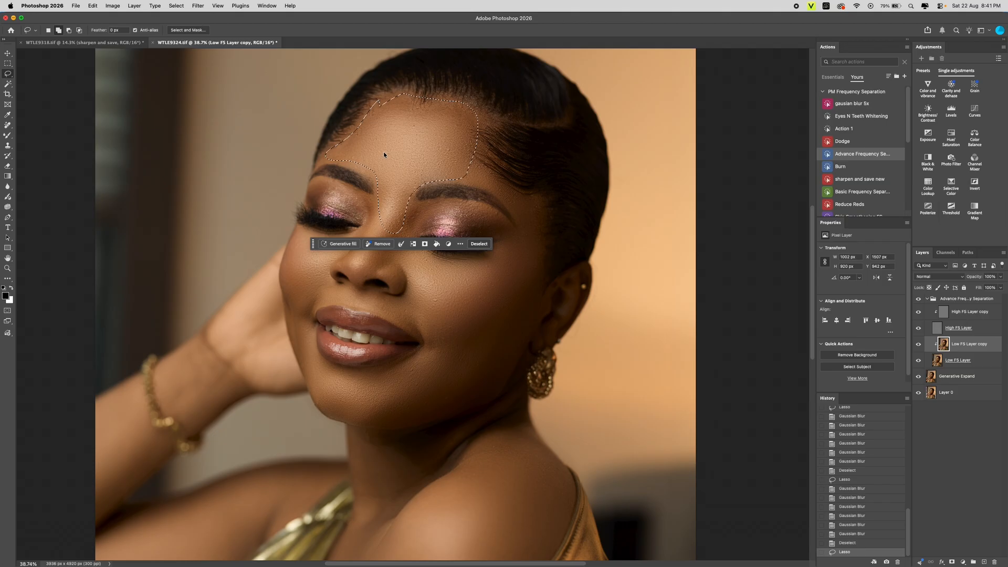
{"action": "key", "text": "ctrl+super+f"}
{"action": "key", "text": "ctrl+super+f"}
{"action": "key", "text": "ctrl+super+f"}
{"action": "key", "text": "ctrl+super+f"}
{"action": "key", "text": "ctrl+super+f"}
{"action": "key", "text": "ctrl+super+f"}
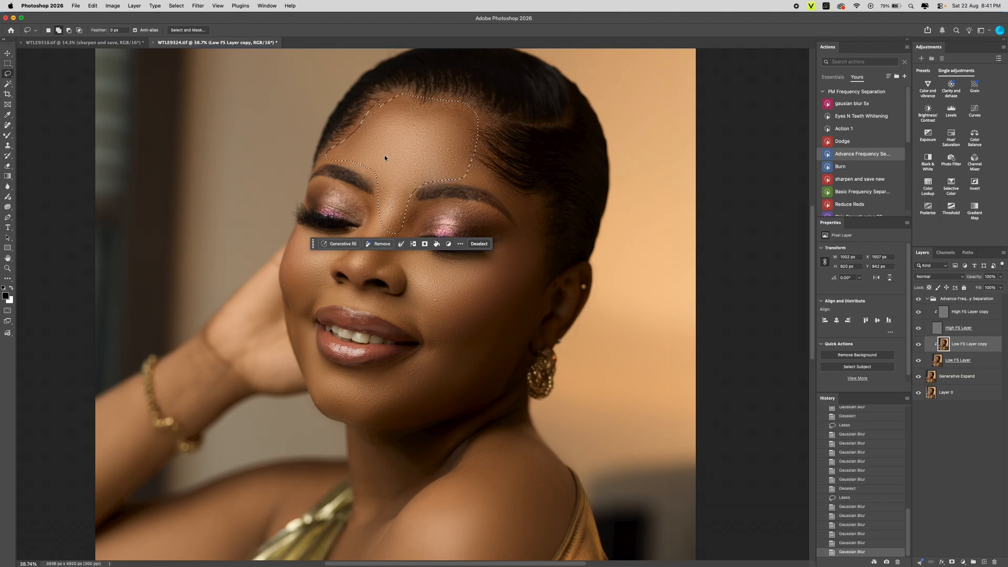
{"action": "key", "text": "super+d"}
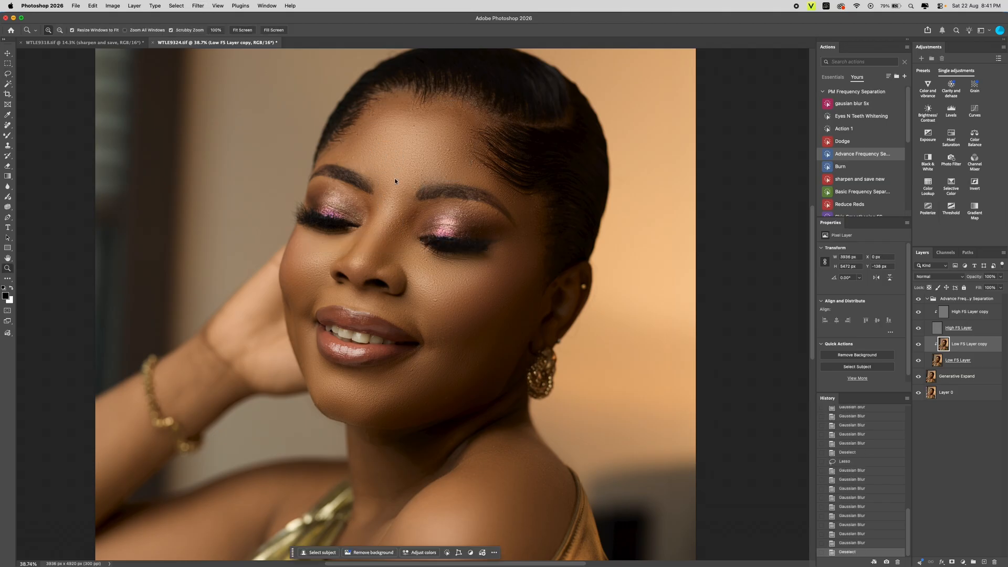
- Lasso the jawline below the ear, reapply the last Gaussian Blur repeatedly, deselect, and make white the foreground color
{"action": "key", "text": "z"}
{"action": "mouse_move", "coordinate": [441, 153]}
{"action": "left_mouse_down"}
{"action": "mouse_move", "coordinate": [420, 162]}
{"action": "mouse_move", "coordinate": [443, 120]}
{"action": "mouse_move", "coordinate": [454, 122]}
{"action": "left_mouse_up"}
{"action": "key", "text": "l"}
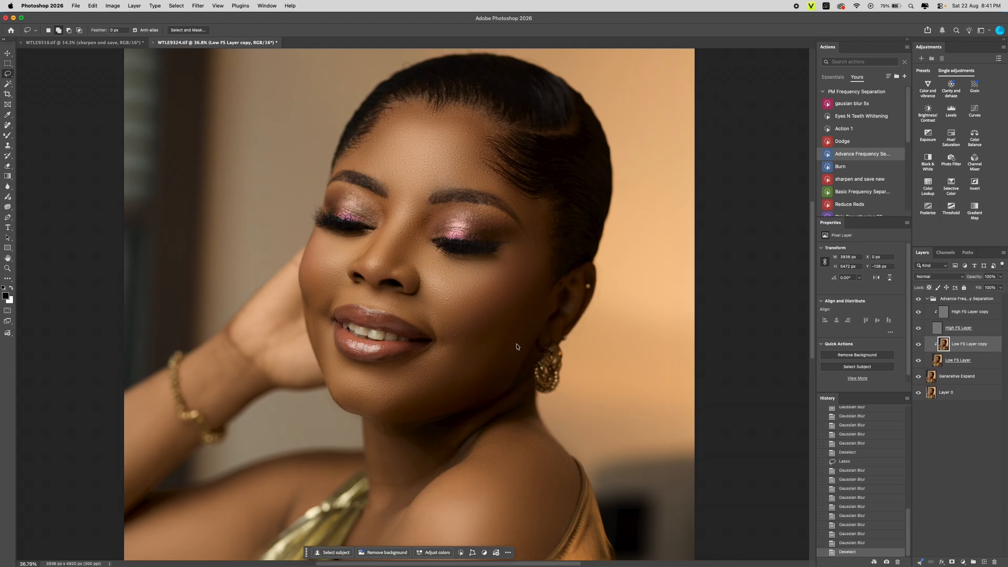
{"action": "mouse_move", "coordinate": [511, 309]}
{"action": "left_mouse_down"}
{"action": "mouse_move", "coordinate": [442, 398]}
{"action": "mouse_move", "coordinate": [498, 383]}
{"action": "mouse_move", "coordinate": [533, 322]}
{"action": "mouse_move", "coordinate": [501, 336]}
{"action": "left_mouse_up"}
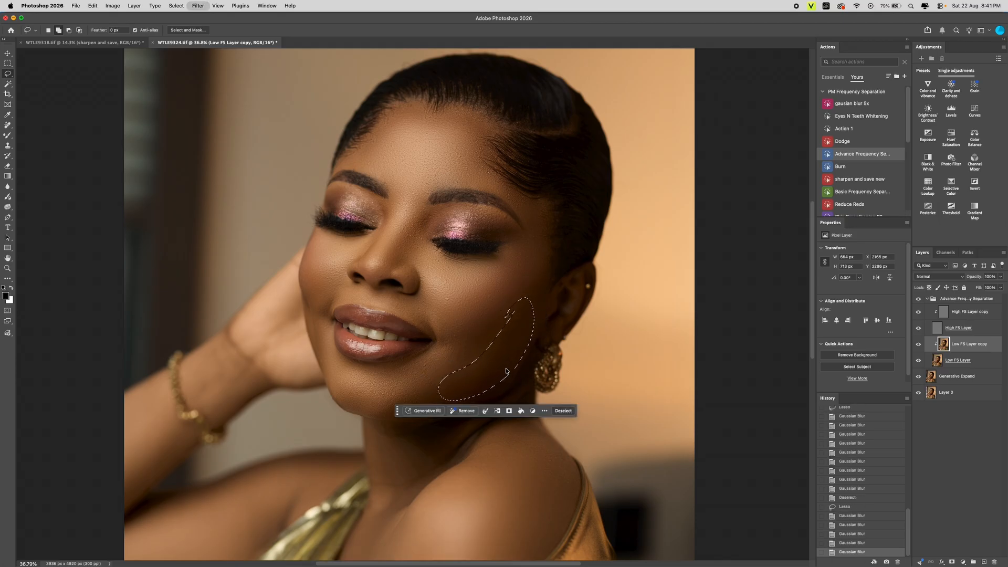
{"action": "key", "text": "super+d"}
{"action": "key", "text": "x"}
{"action": "key", "text": "z"}
{"action": "left_click_drag", "start_coordinate": [468, 325], "coordinate": [446, 330]}
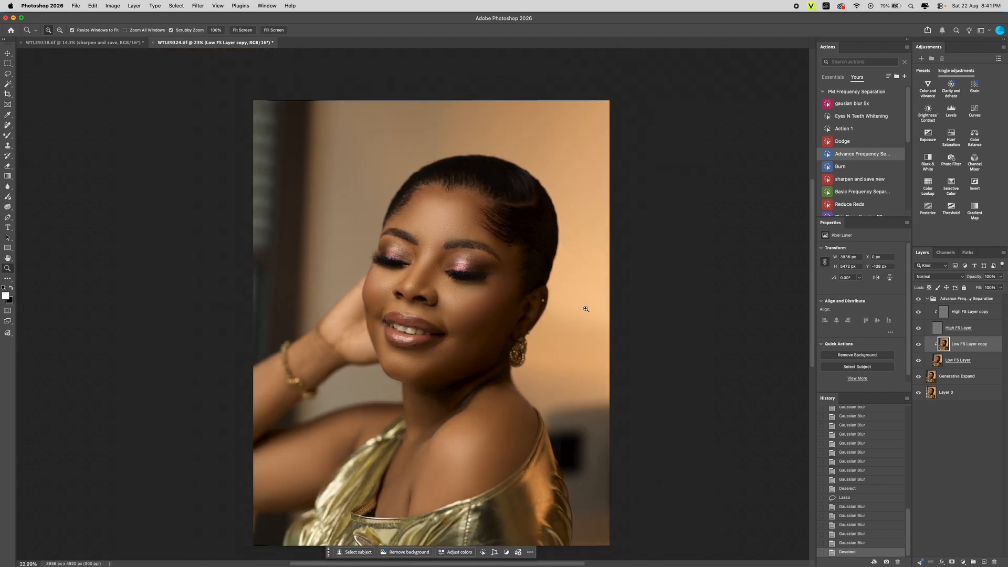
- Copy the Selective Color 1 and Color Lookup 1 layers from WTLE9318.tif into WTLE9324.tif, placing them above the frequency separation group
{"action": "key", "text": "l"}
{"action": "left_click", "coordinate": [124, 42]}
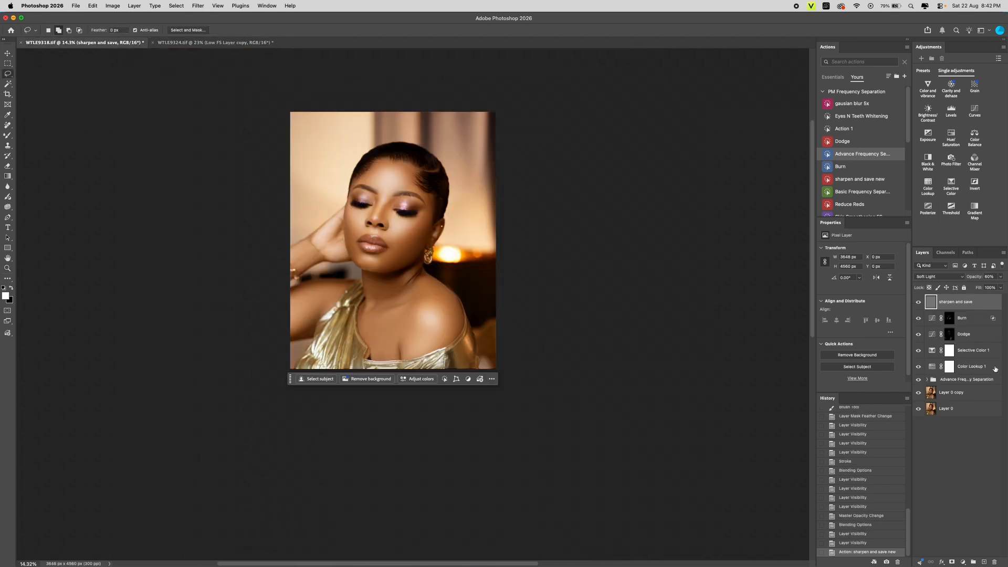
{"action": "left_click", "coordinate": [973, 353]}
{"action": "left_click", "coordinate": [973, 368], "text": "shift"}
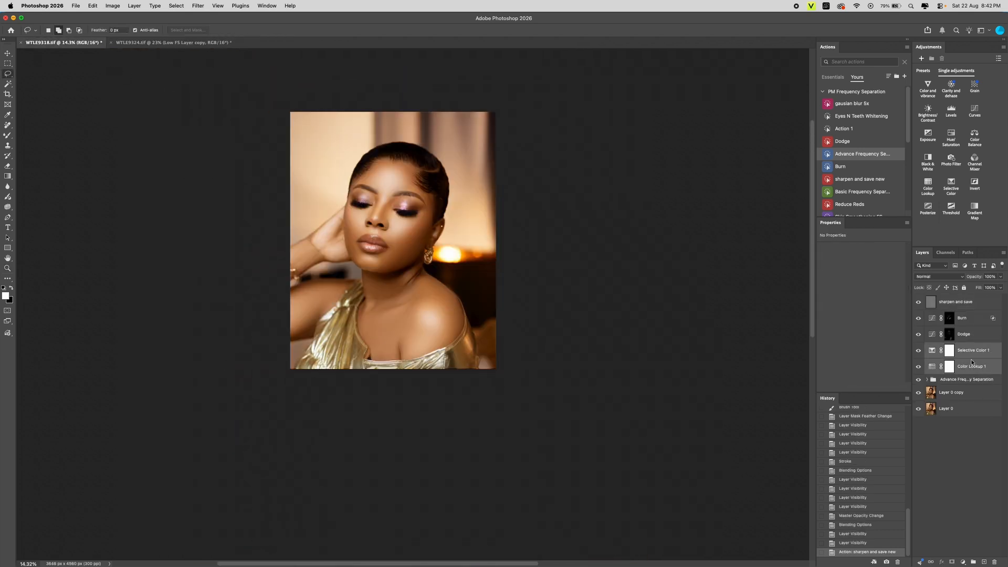
{"action": "left_click_drag", "start_coordinate": [972, 362], "coordinate": [360, 192]}
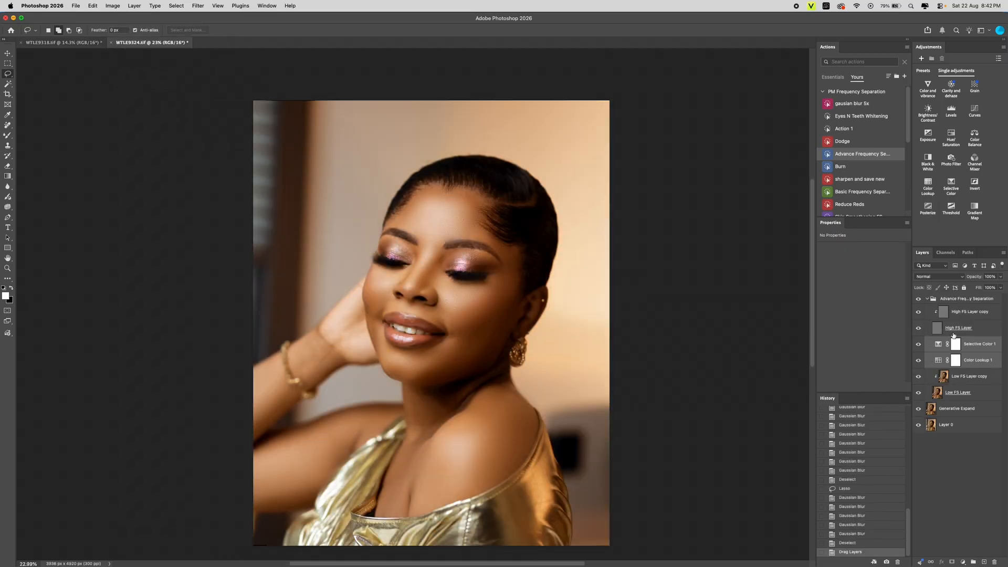
{"action": "left_click_drag", "start_coordinate": [954, 336], "coordinate": [950, 294]}
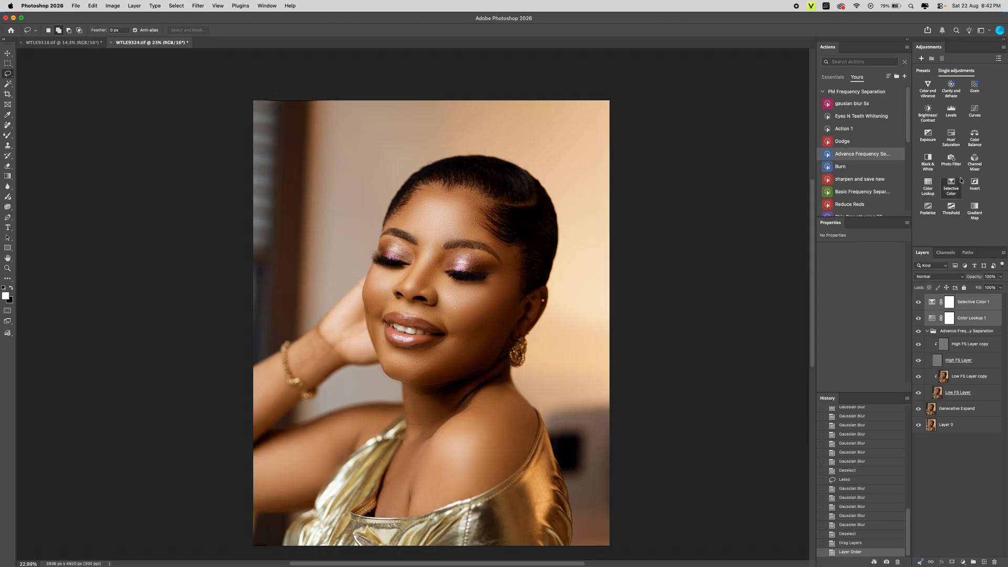
- Add a Brightness/Contrast adjustment layer above the color grading layers with its contrast set to 7
{"action": "key", "text": "super+plus"}
{"action": "key", "text": "super+plus"}
{"action": "key", "text": "super+minus"}
{"action": "key", "text": "super+minus"}
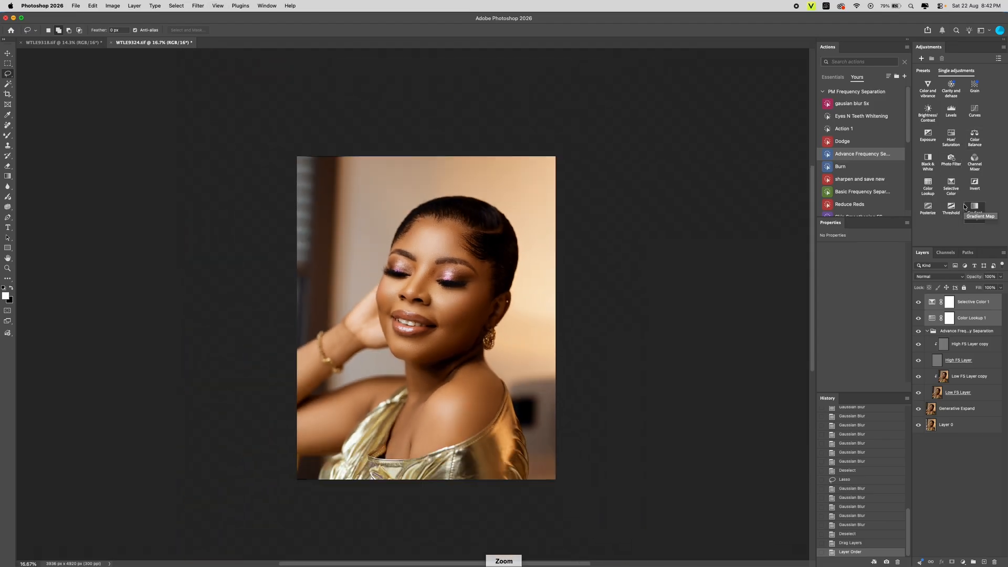
{"action": "left_click", "coordinate": [928, 111]}
{"action": "left_click_drag", "start_coordinate": [861, 287], "coordinate": [864, 286]}
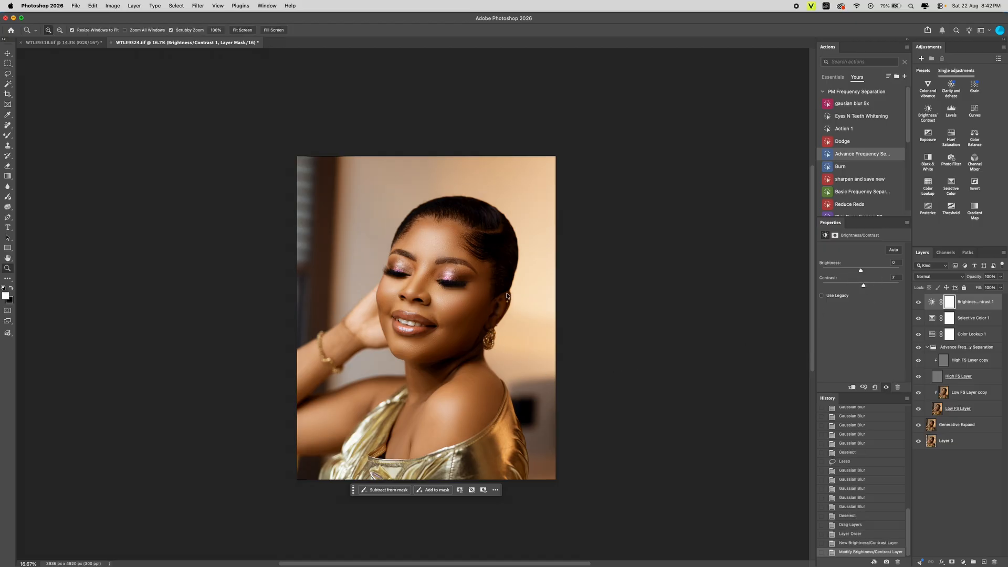
{"action": "left_click_drag", "start_coordinate": [515, 287], "coordinate": [521, 282]}
{"action": "left_click_drag", "start_coordinate": [417, 331], "coordinate": [428, 328]}
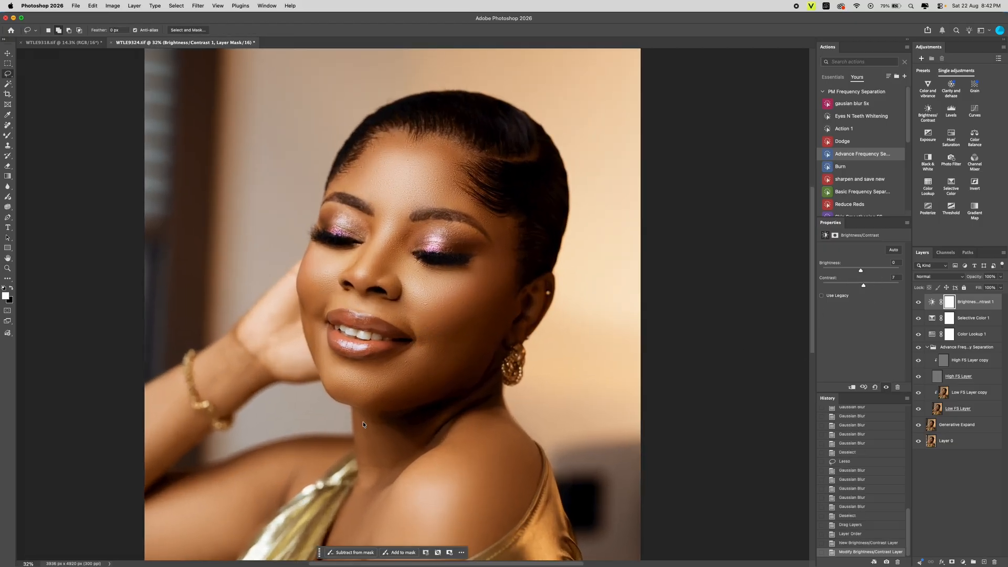
- Run the Dodge action and brush white highlight strokes on its mask over the forehead, nose bridge, both cheeks, chin and shoulder
{"action": "left_click", "coordinate": [842, 141]}
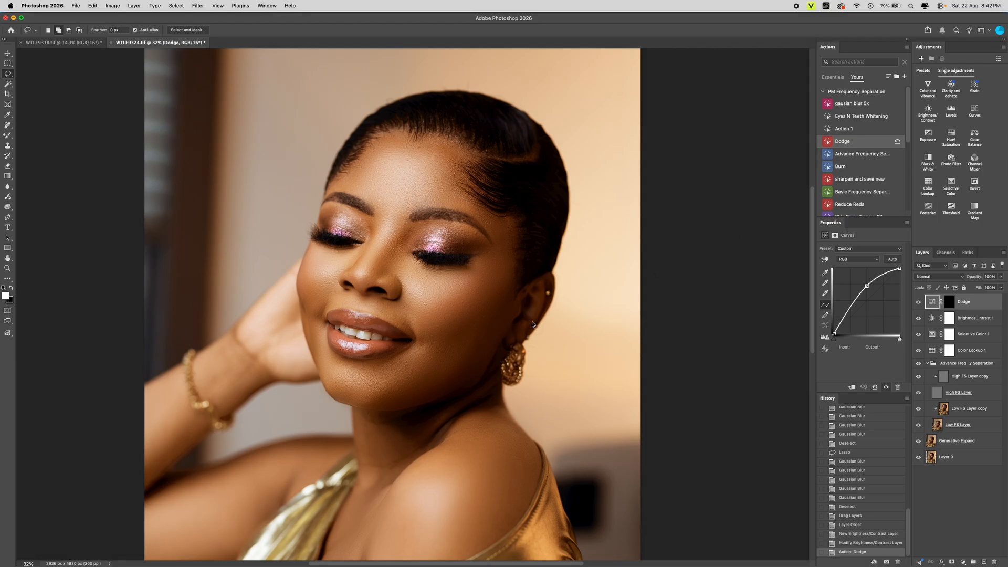
{"action": "left_click", "coordinate": [953, 302]}
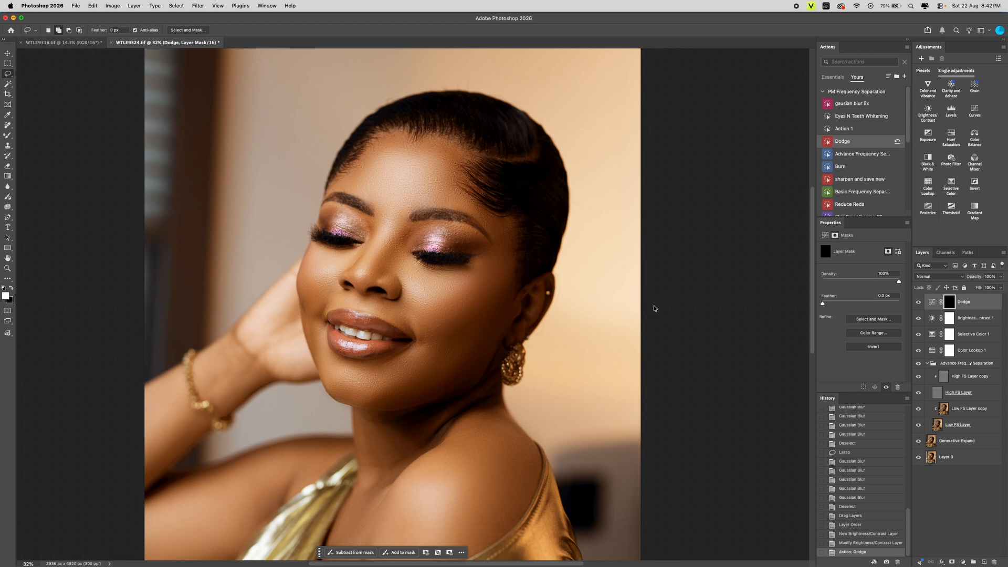
{"action": "key", "text": "b"}
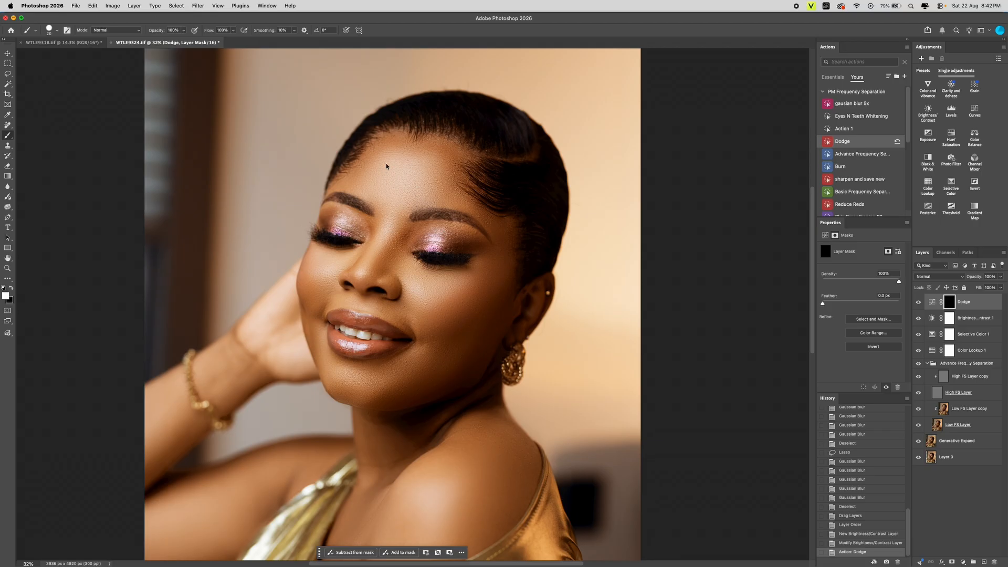
{"action": "mouse_move", "coordinate": [387, 167]}
{"action": "left_mouse_down"}
{"action": "mouse_move", "coordinate": [401, 162]}
{"action": "mouse_move", "coordinate": [415, 180]}
{"action": "mouse_move", "coordinate": [426, 167]}
{"action": "left_mouse_up"}
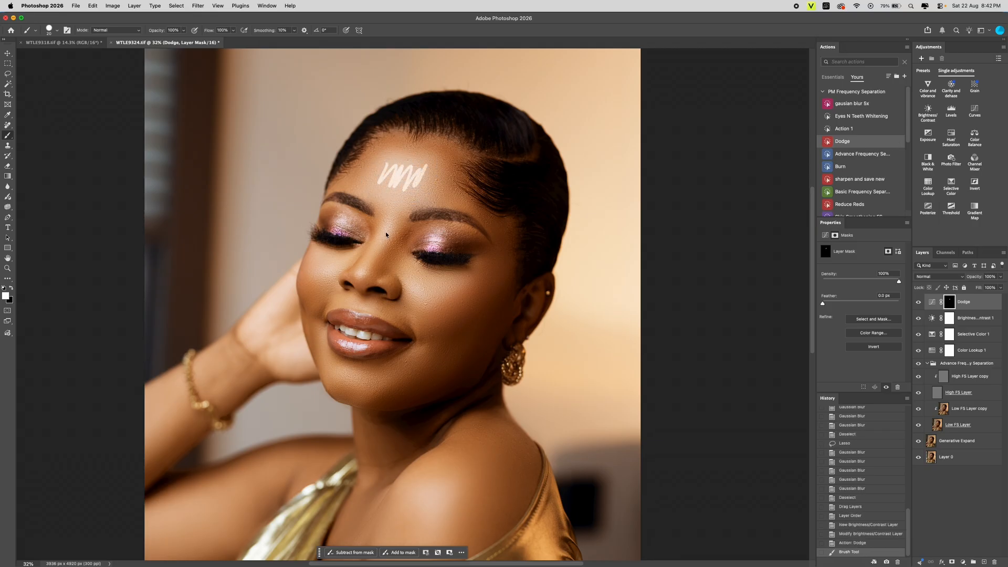
{"action": "left_click_drag", "start_coordinate": [371, 257], "coordinate": [365, 268]}
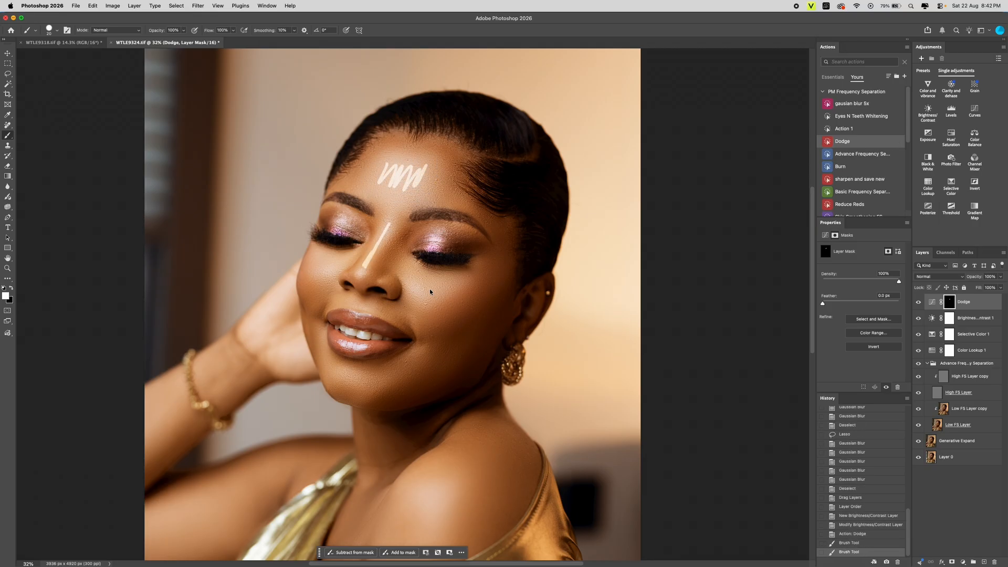
{"action": "mouse_move", "coordinate": [416, 292]}
{"action": "left_mouse_down"}
{"action": "mouse_move", "coordinate": [432, 288]}
{"action": "mouse_move", "coordinate": [426, 303]}
{"action": "left_mouse_up"}
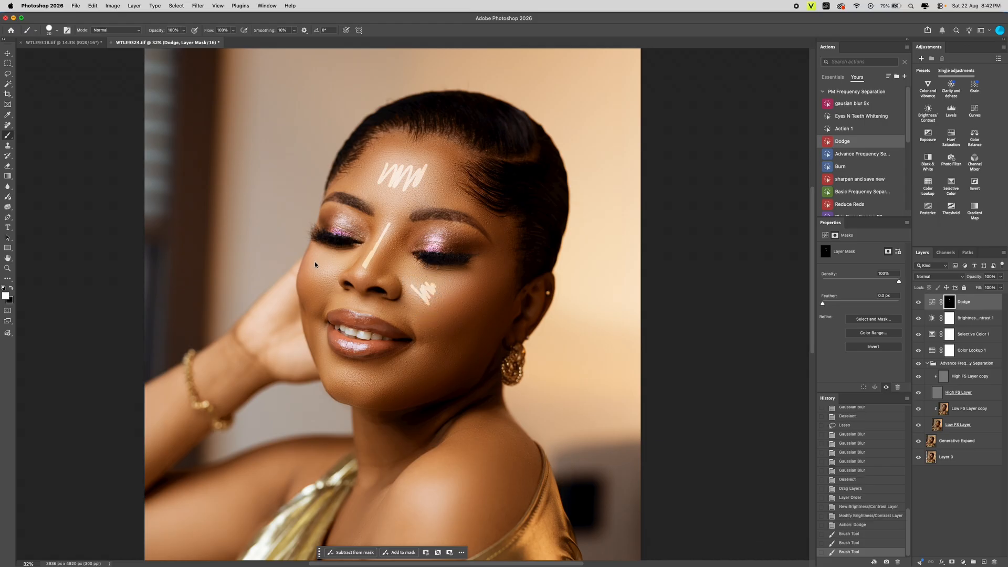
{"action": "left_click_drag", "start_coordinate": [315, 264], "coordinate": [332, 273]}
{"action": "left_click_drag", "start_coordinate": [349, 373], "coordinate": [351, 383]}
{"action": "mouse_move", "coordinate": [414, 505]}
{"action": "left_mouse_down"}
{"action": "mouse_move", "coordinate": [436, 484]}
{"action": "mouse_move", "coordinate": [449, 525]}
{"action": "left_mouse_up"}
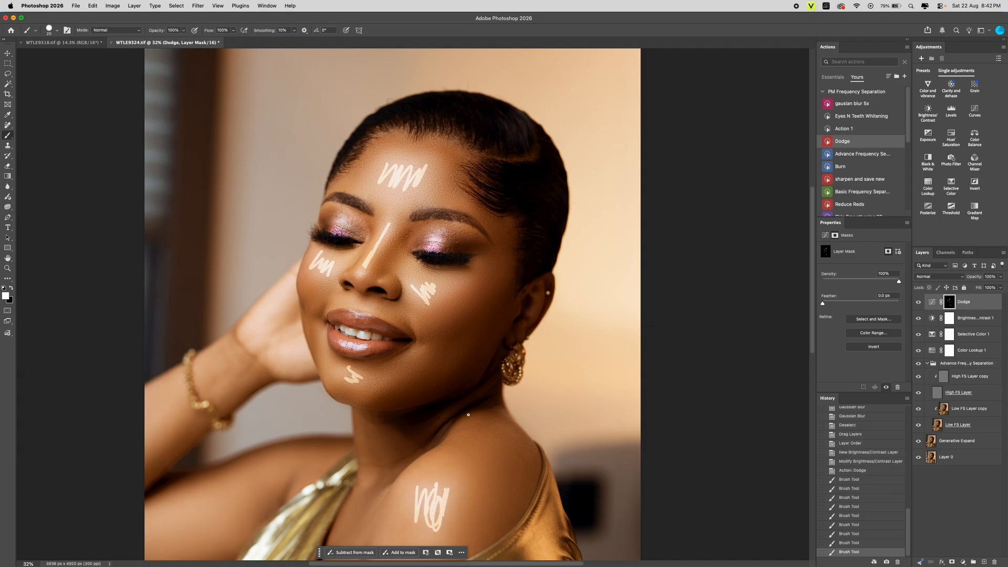
- Brush white highlight strokes on the Dodge mask over the upper arm of the raised hand
{"action": "key", "text": "super+minus"}
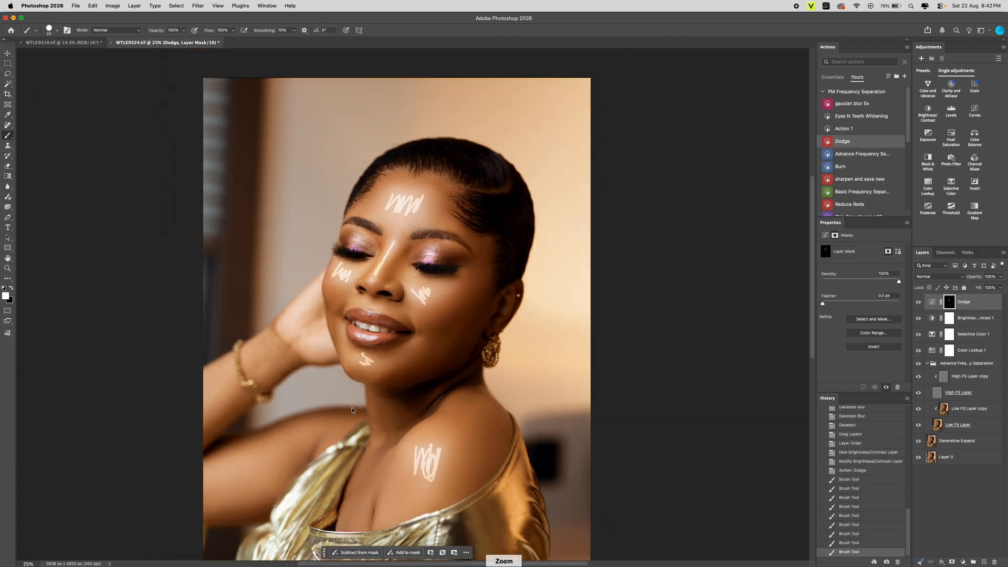
{"action": "mouse_move", "coordinate": [212, 475]}
{"action": "left_mouse_down"}
{"action": "mouse_move", "coordinate": [265, 456]}
{"action": "mouse_move", "coordinate": [256, 468]}
{"action": "left_mouse_up"}
{"action": "left_click_drag", "start_coordinate": [233, 482], "coordinate": [260, 475]}
{"action": "left_click_drag", "start_coordinate": [204, 492], "coordinate": [267, 470]}
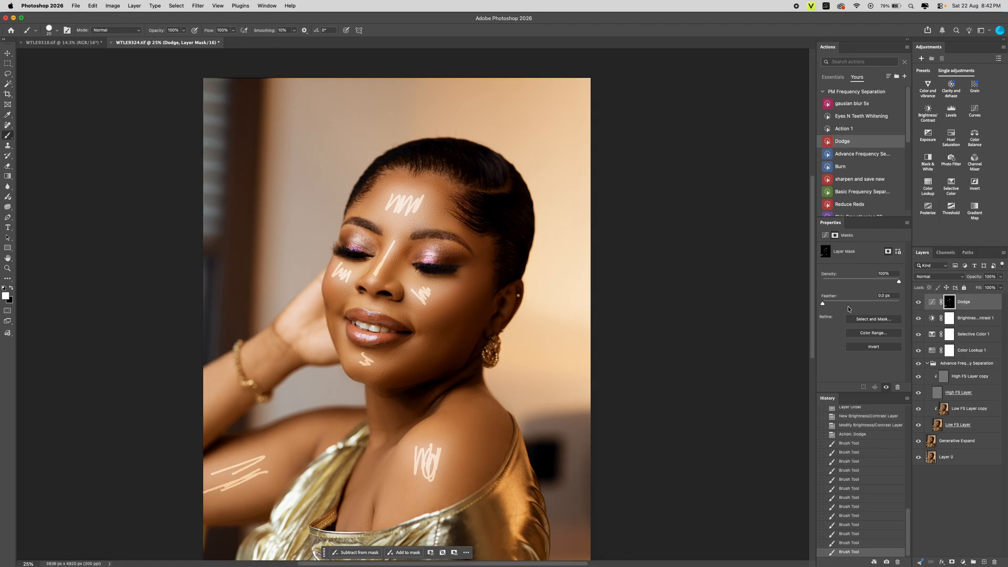
- Feather the Dodge layer mask to 171.1 px and toggle the layer's visibility to compare the highlights
{"action": "left_click_drag", "start_coordinate": [823, 303], "coordinate": [879, 304]}
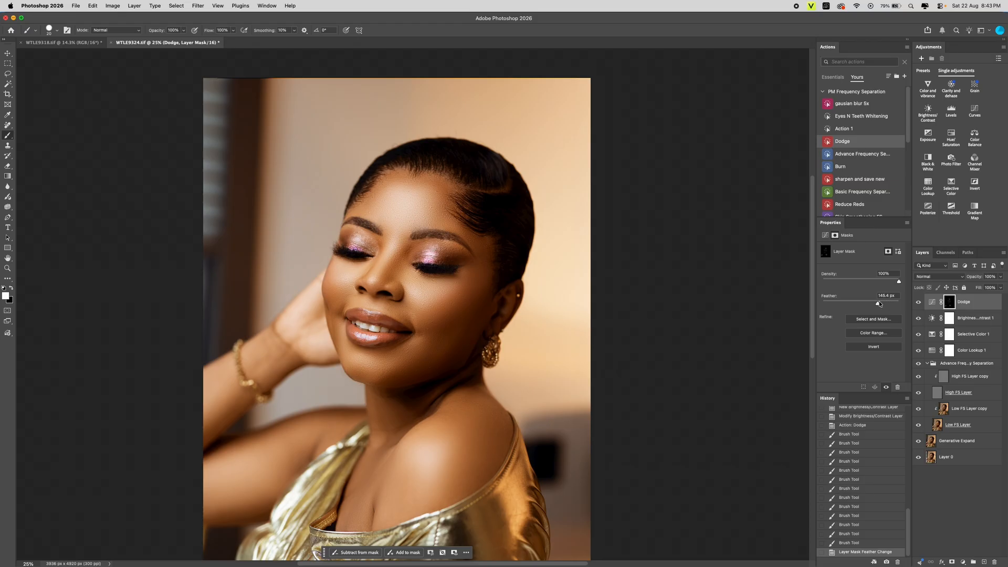
{"action": "left_click_drag", "start_coordinate": [879, 304], "coordinate": [881, 303]}
{"action": "left_click", "coordinate": [919, 302]}
{"action": "left_click", "coordinate": [919, 303]}
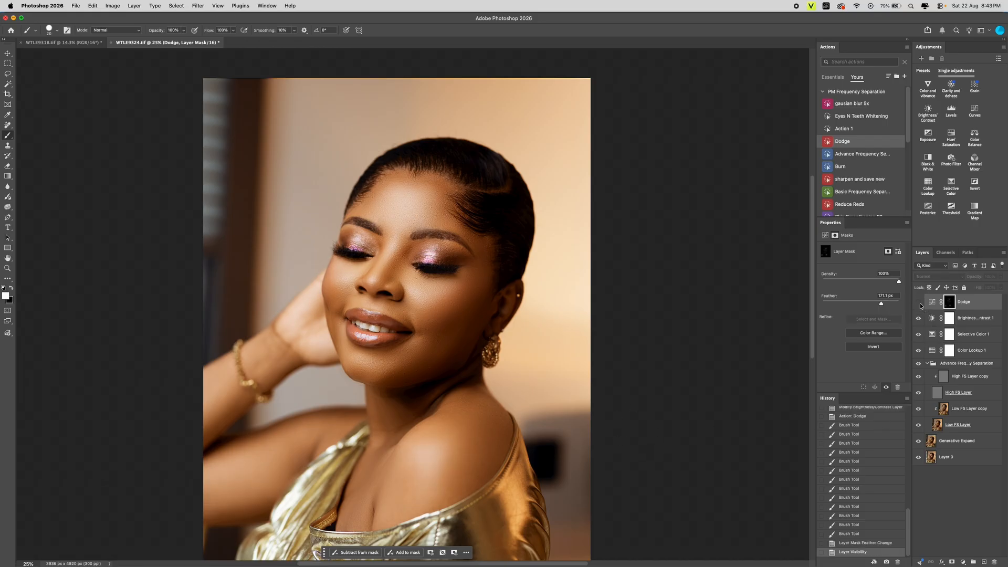
- Set the Dodge mask's feather to 86.7 px and compare the portrait with the layer hidden and shown
{"action": "key", "text": "z"}
{"action": "left_click_drag", "start_coordinate": [378, 227], "coordinate": [349, 227]}
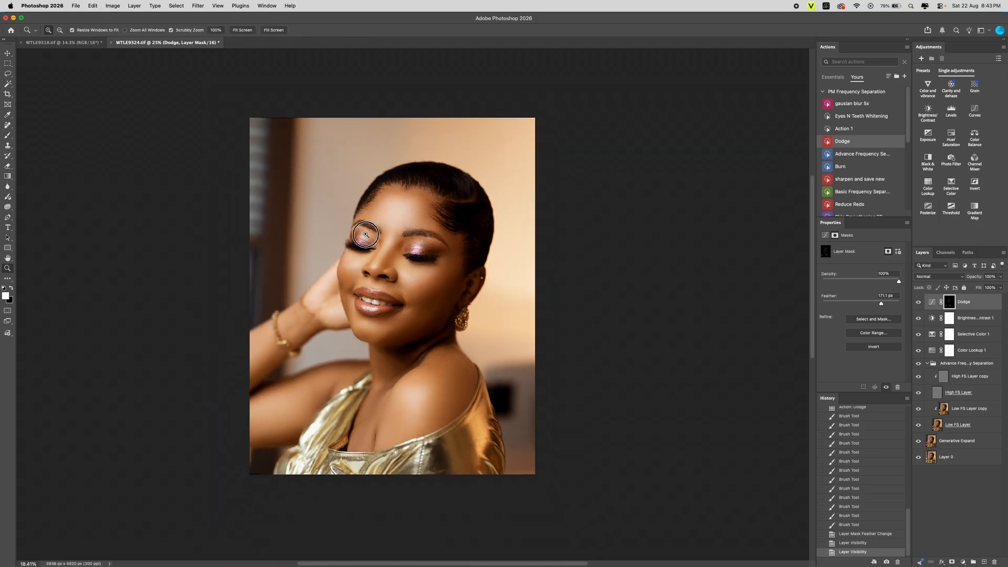
{"action": "key", "text": "b"}
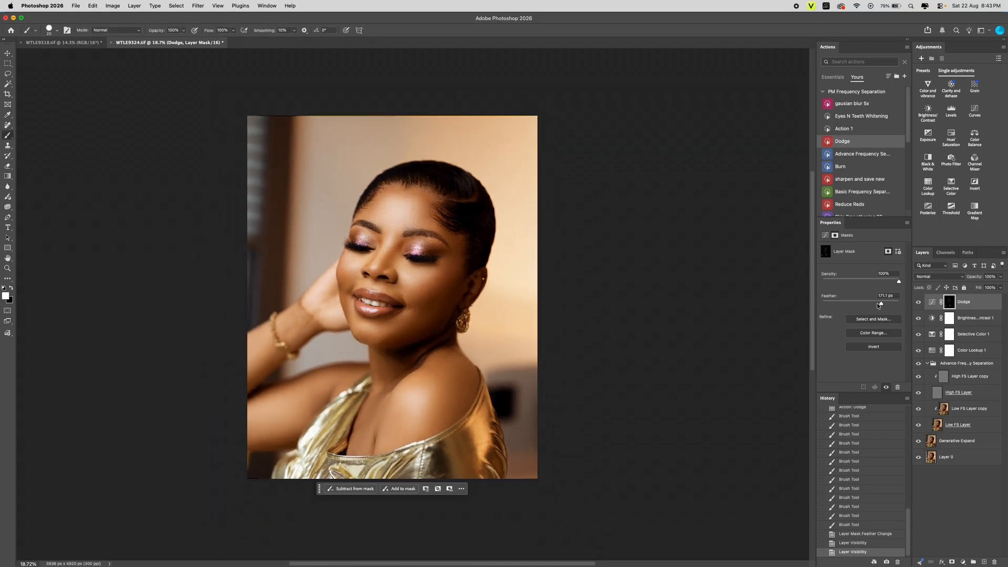
{"action": "left_click_drag", "start_coordinate": [879, 306], "coordinate": [871, 304]}
{"action": "left_click", "coordinate": [918, 301]}
{"action": "left_click", "coordinate": [918, 303]}
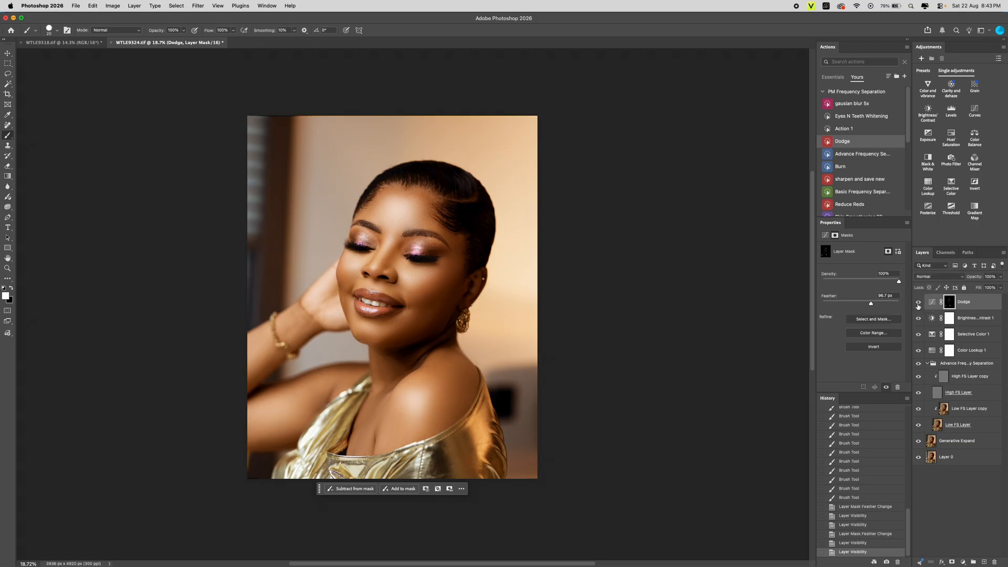
- Try the "sharpen and save new" action on the portrait, and delete the sharpen and save layer
{"action": "key", "text": "z"}
{"action": "key", "text": "b"}
{"action": "key", "text": "z"}
{"action": "mouse_move", "coordinate": [458, 217]}
{"action": "left_mouse_down"}
{"action": "mouse_move", "coordinate": [433, 222]}
{"action": "mouse_move", "coordinate": [465, 198]}
{"action": "mouse_move", "coordinate": [525, 198]}
{"action": "left_mouse_up"}
{"action": "key", "text": "b"}
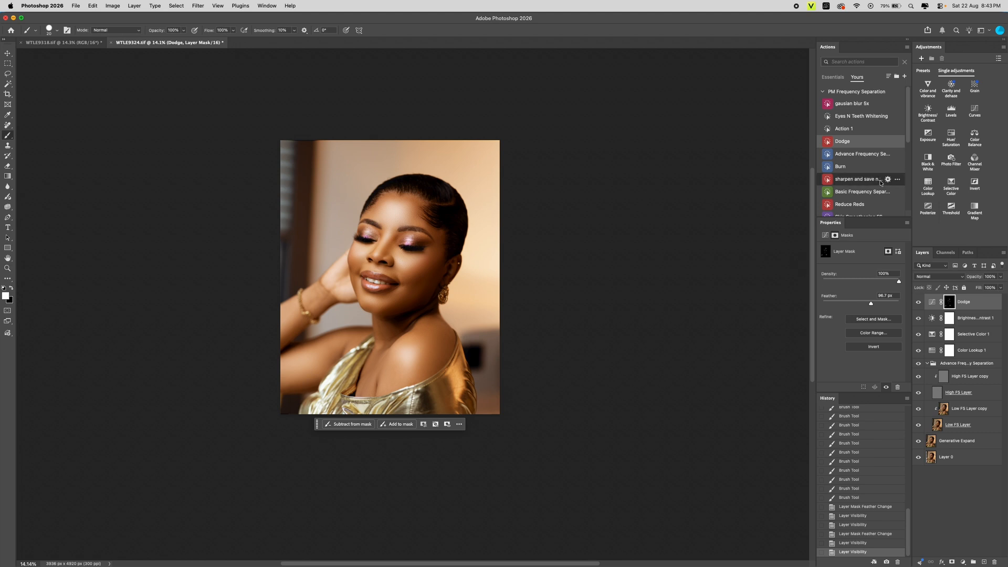
{"action": "left_click", "coordinate": [859, 184]}
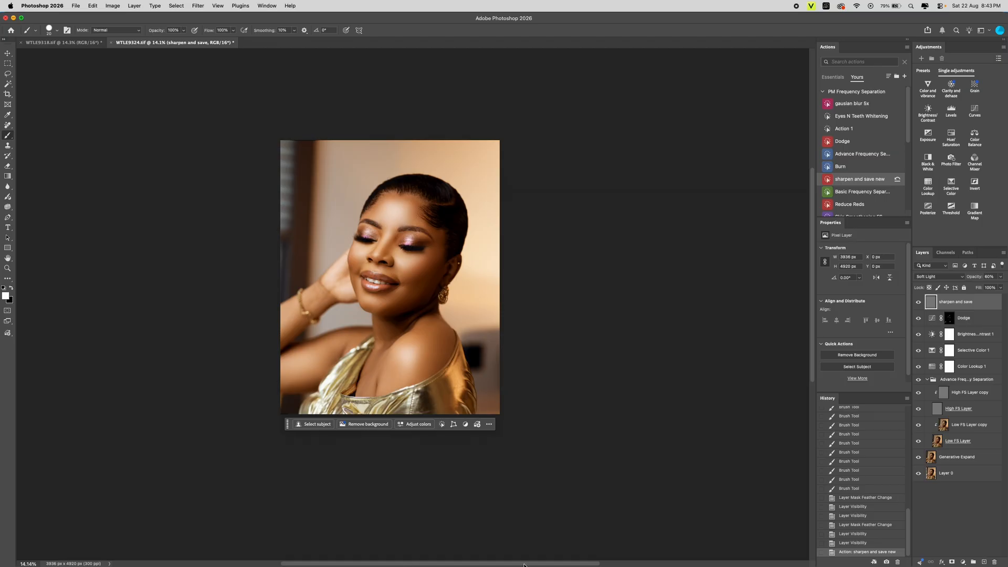
{"action": "key", "text": "Delete"}
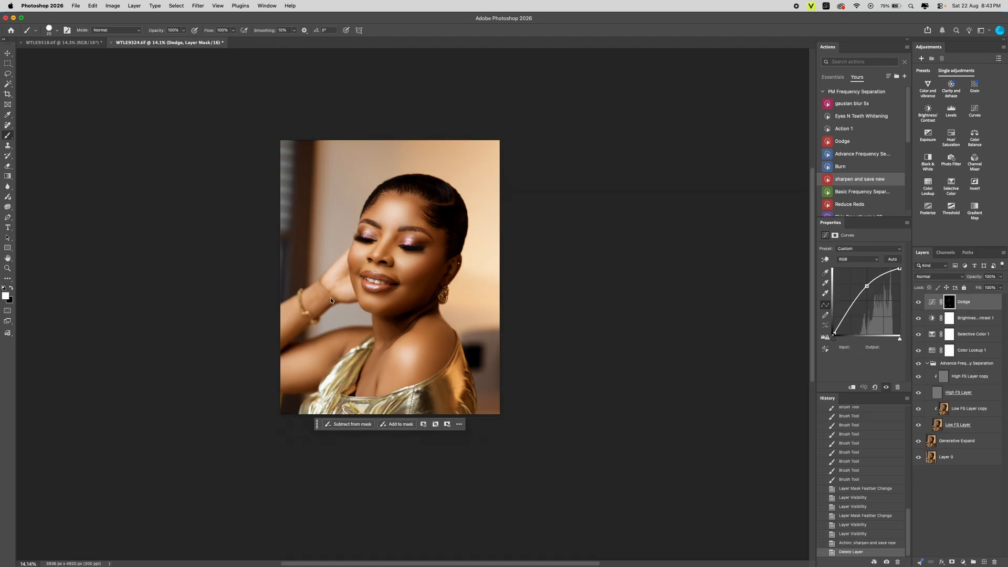
- Run the "Eyes N Teeth Whitening" action and brush white over the teeth on the Photo Filter 1 mask, cleaning up the edges
{"action": "key", "text": "z"}
{"action": "left_click_drag", "start_coordinate": [392, 265], "coordinate": [447, 241]}
{"action": "key", "text": "b"}
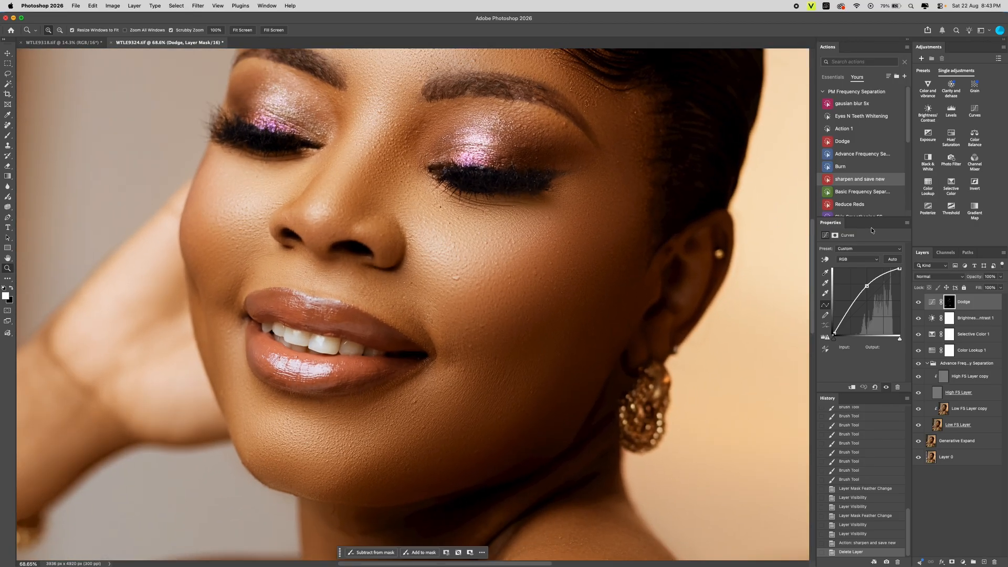
{"action": "left_click", "coordinate": [852, 113]}
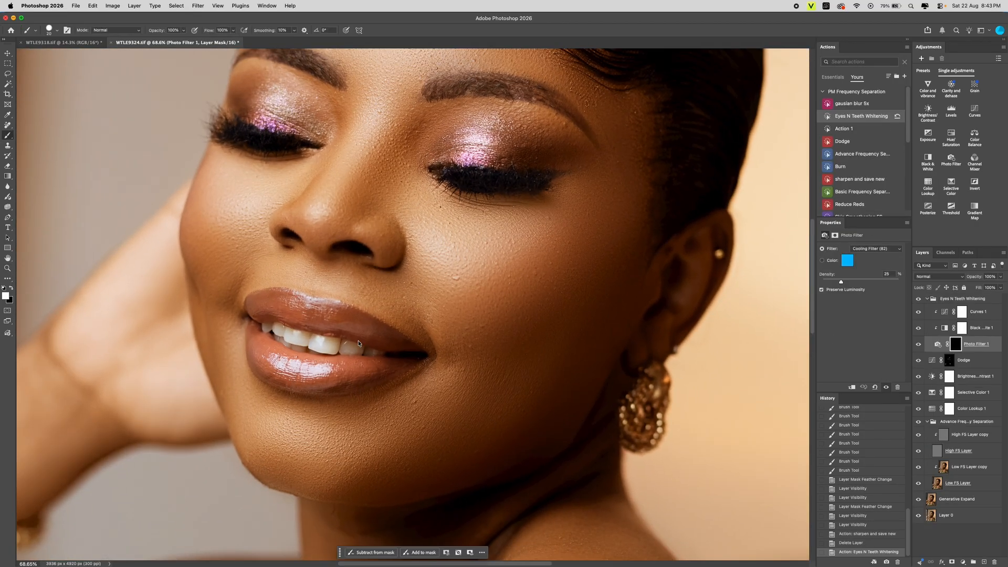
{"action": "mouse_move", "coordinate": [270, 330]}
{"action": "left_mouse_down"}
{"action": "mouse_move", "coordinate": [302, 340]}
{"action": "mouse_move", "coordinate": [275, 335]}
{"action": "mouse_move", "coordinate": [300, 347]}
{"action": "mouse_move", "coordinate": [317, 337]}
{"action": "mouse_move", "coordinate": [332, 346]}
{"action": "mouse_move", "coordinate": [324, 353]}
{"action": "mouse_move", "coordinate": [305, 346]}
{"action": "mouse_move", "coordinate": [382, 353]}
{"action": "left_mouse_up"}
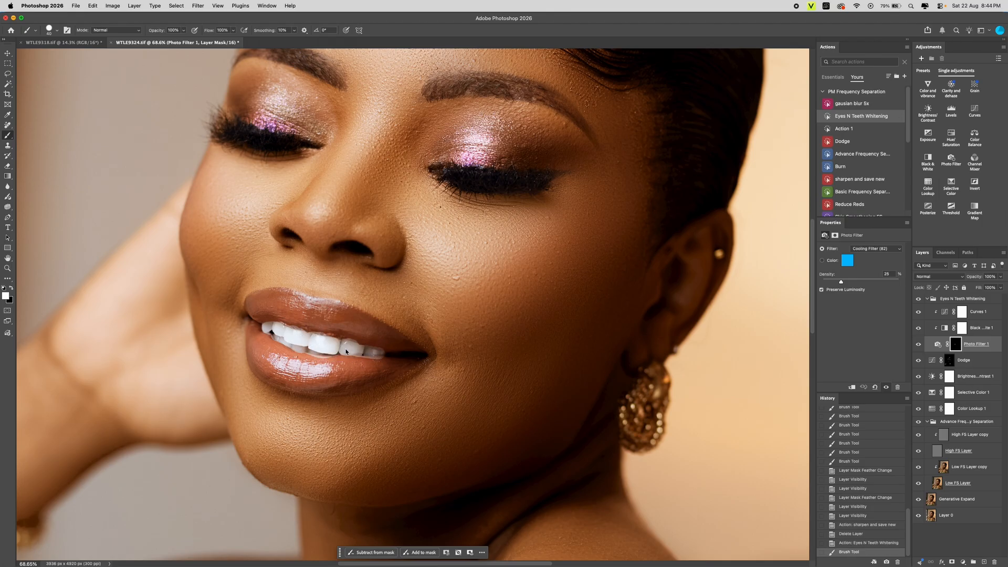
{"action": "scroll", "coordinate": [326, 337], "scroll_direction": "up", "scroll_amount": 3}
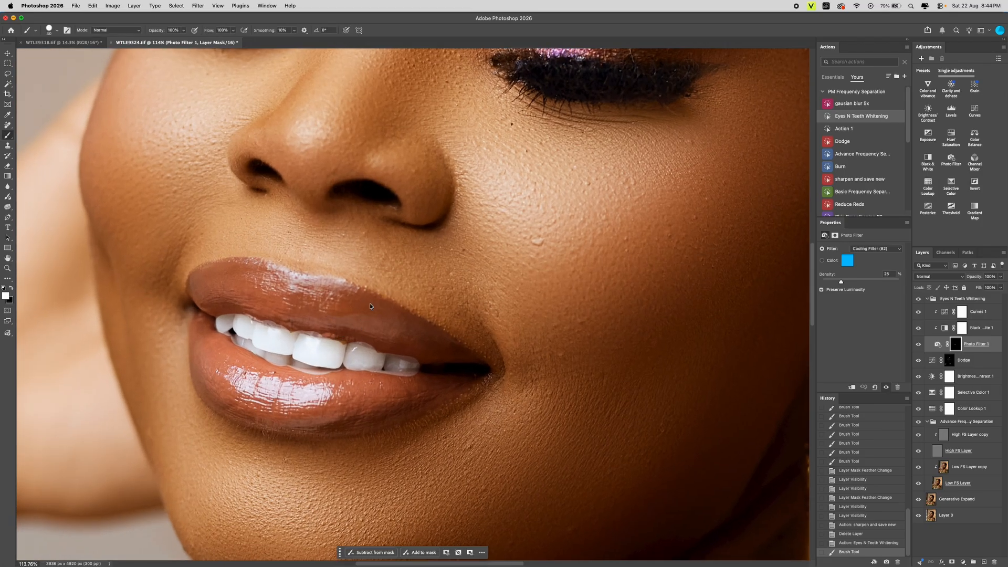
{"action": "mouse_move", "coordinate": [227, 304]}
{"action": "left_mouse_down"}
{"action": "mouse_move", "coordinate": [270, 326]}
{"action": "mouse_move", "coordinate": [398, 342]}
{"action": "mouse_move", "coordinate": [430, 376]}
{"action": "mouse_move", "coordinate": [268, 364]}
{"action": "mouse_move", "coordinate": [212, 338]}
{"action": "left_mouse_up"}
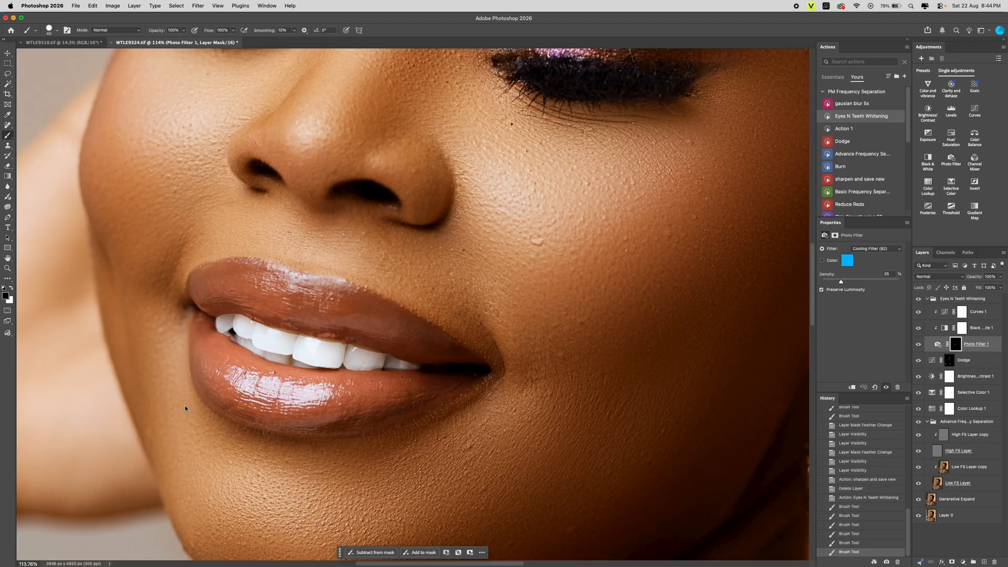
- Feather the Photo Filter 1 layer mask by a few pixels, and select the Eyes N Teeth Whitening group
{"action": "left_click", "coordinate": [955, 343]}
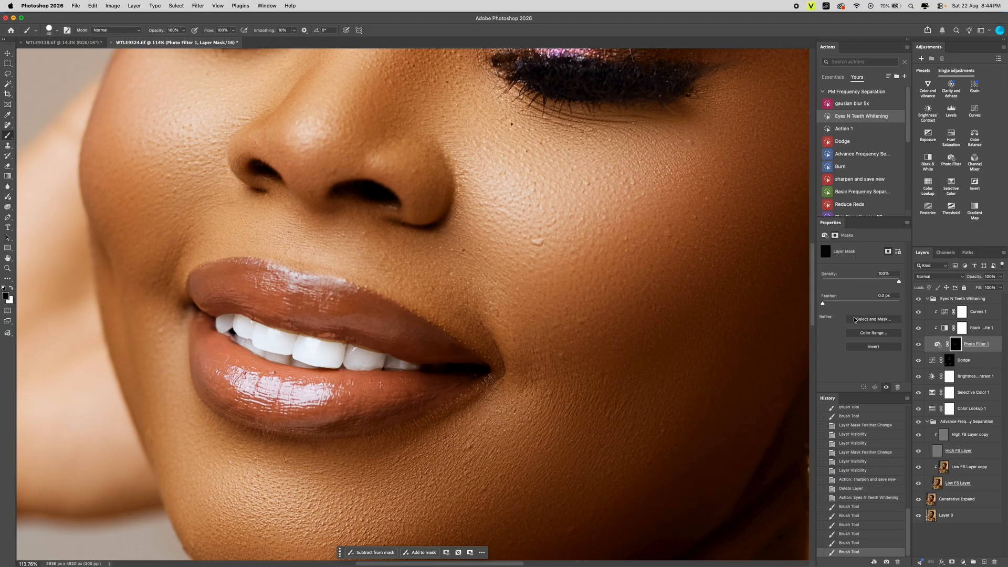
{"action": "left_click_drag", "start_coordinate": [829, 303], "coordinate": [850, 312]}
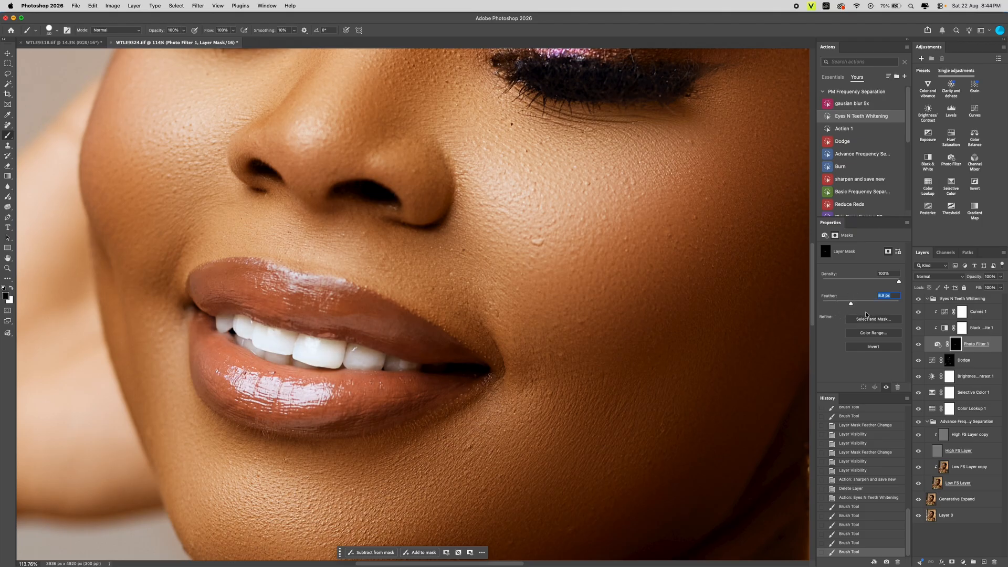
{"action": "left_click", "coordinate": [929, 300]}
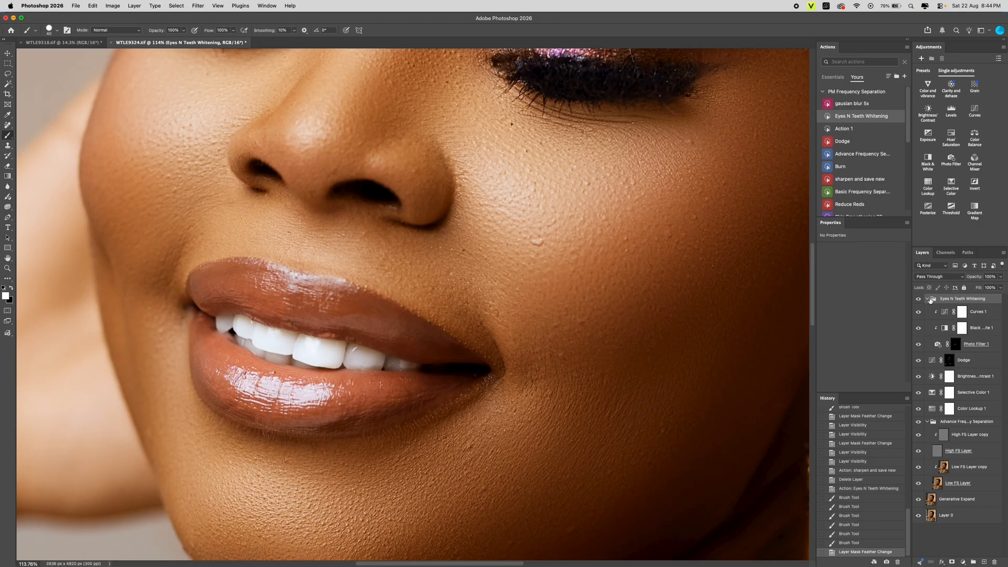
- Collapse the Eyes N Teeth Whitening group, lower its opacity to 58%, and check the teeth up close and in the full portrait
{"action": "key", "text": "super+minus"}
{"action": "key", "text": "super+minus"}
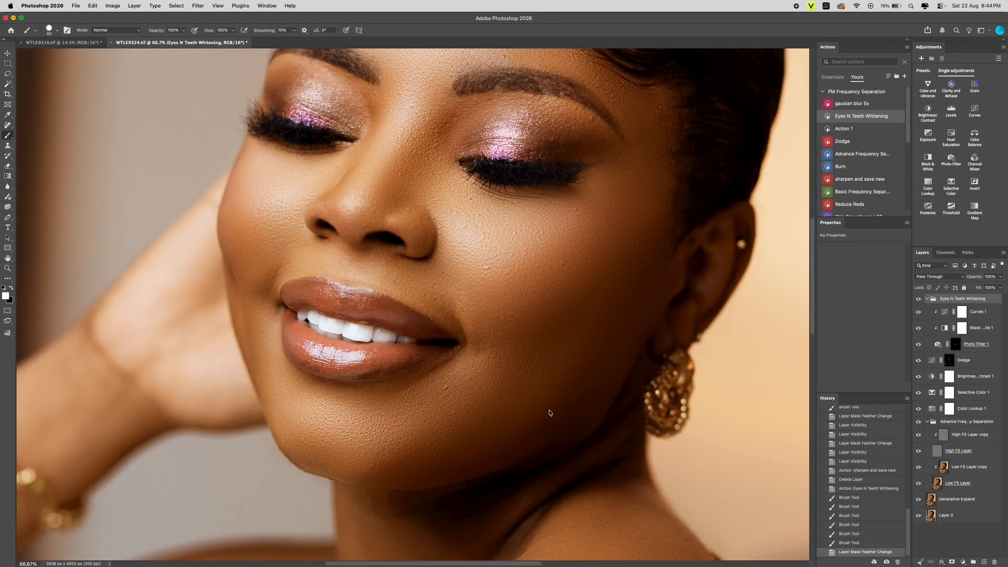
{"action": "key", "text": "z"}
{"action": "left_click_drag", "start_coordinate": [499, 237], "coordinate": [422, 234]}
{"action": "key", "text": "b"}
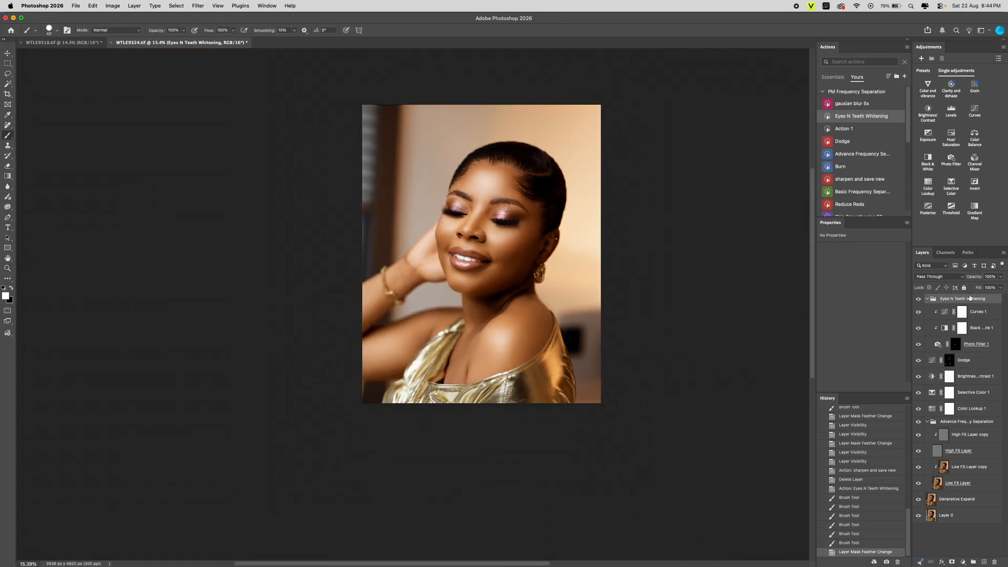
{"action": "left_click", "coordinate": [927, 299]}
{"action": "left_click_drag", "start_coordinate": [985, 276], "coordinate": [962, 278]}
{"action": "key", "text": "z"}
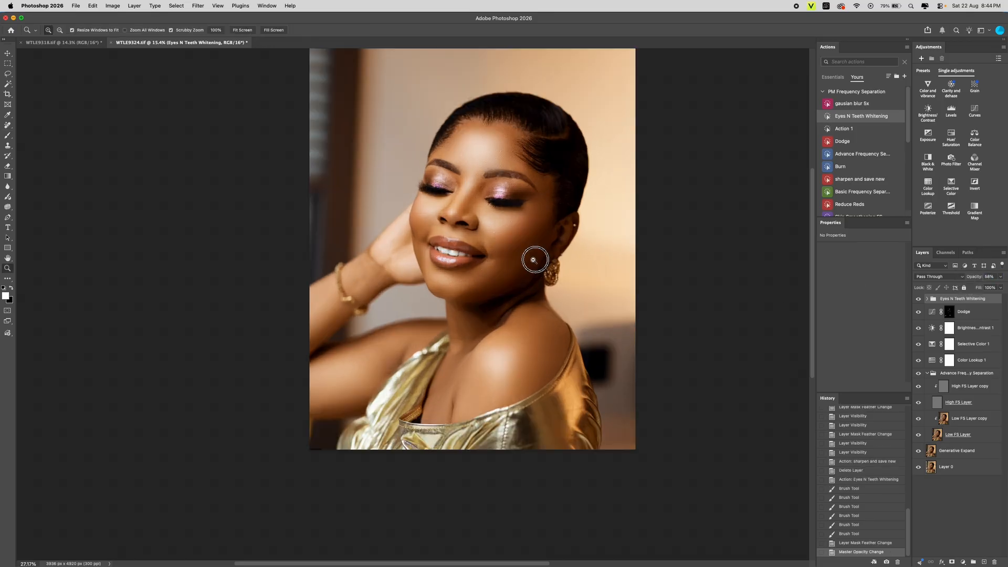
{"action": "left_click", "coordinate": [534, 256]}
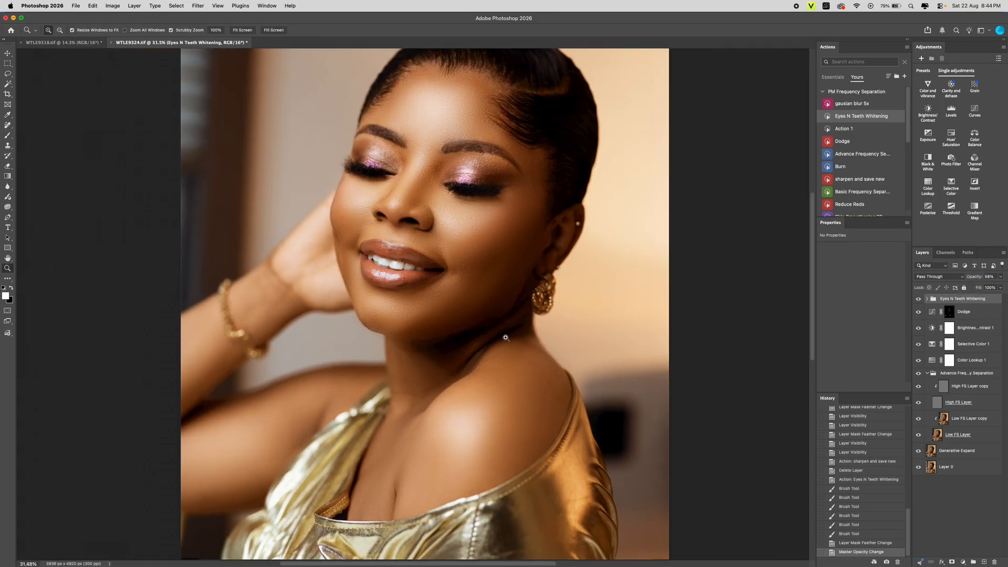
{"action": "left_click_drag", "start_coordinate": [506, 337], "coordinate": [404, 377]}
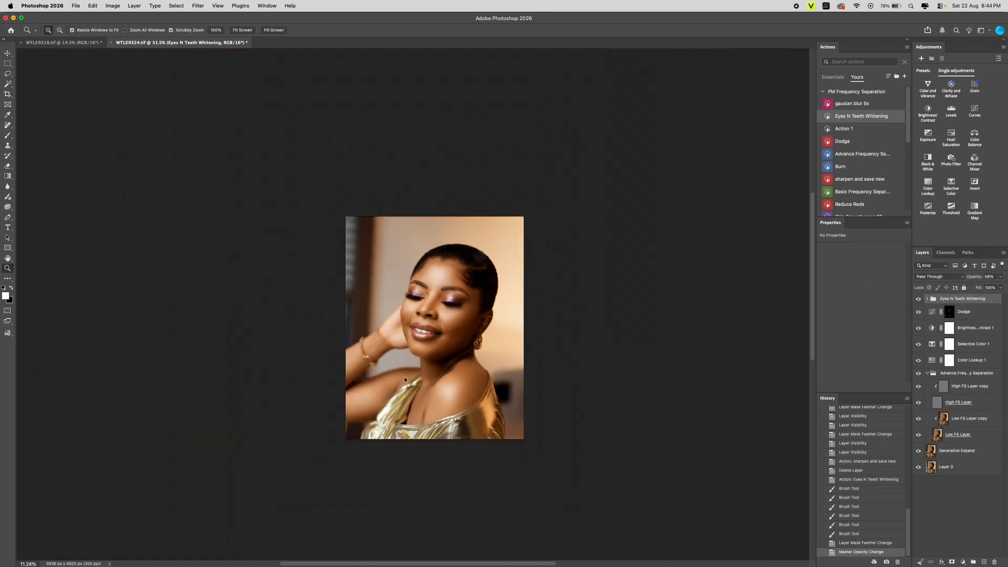
- Widen the actions list to show full names and run the "sharpen and save new" action on the portrait
{"action": "key", "text": "b"}
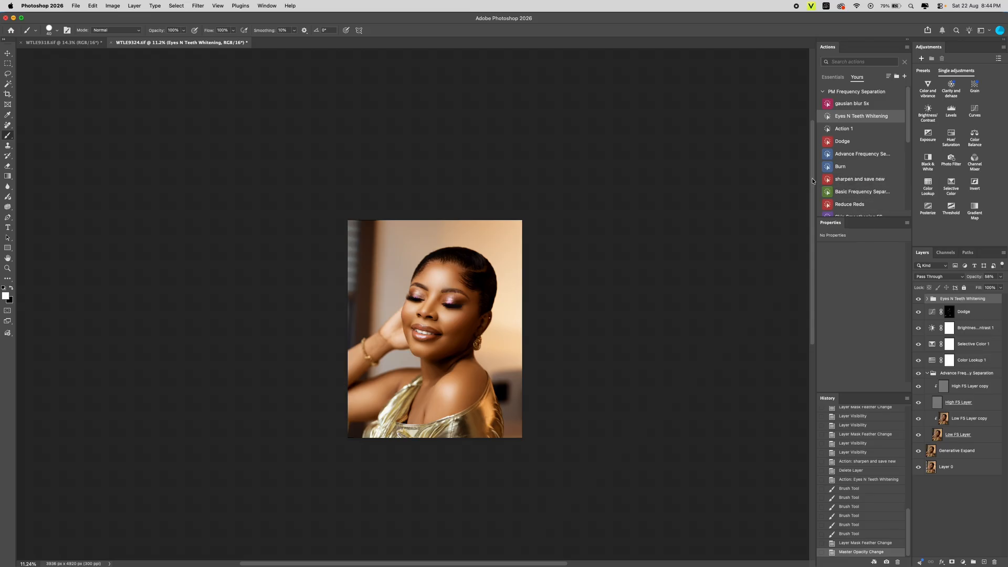
{"action": "left_click_drag", "start_coordinate": [816, 181], "coordinate": [773, 181]}
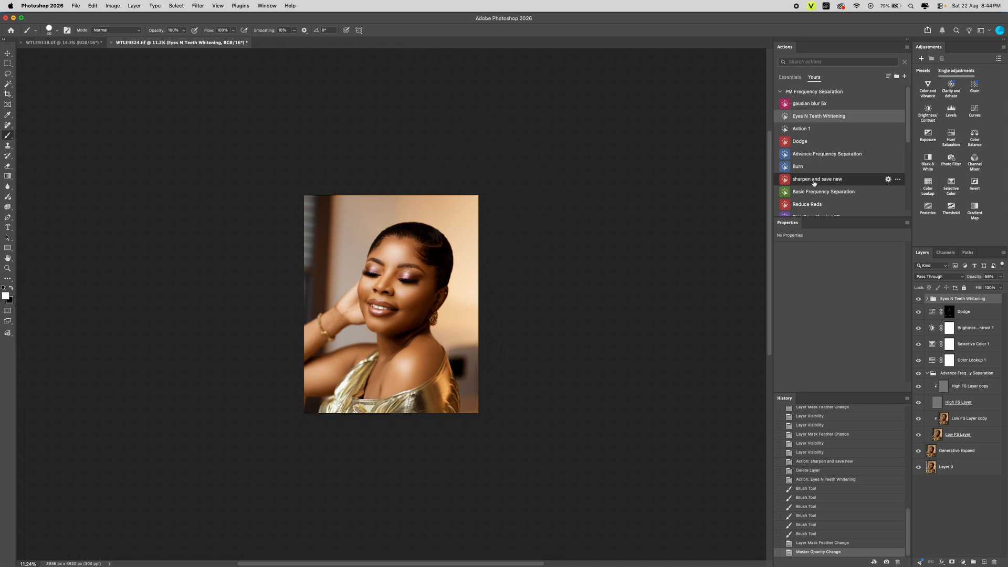
{"action": "left_click", "coordinate": [837, 180]}
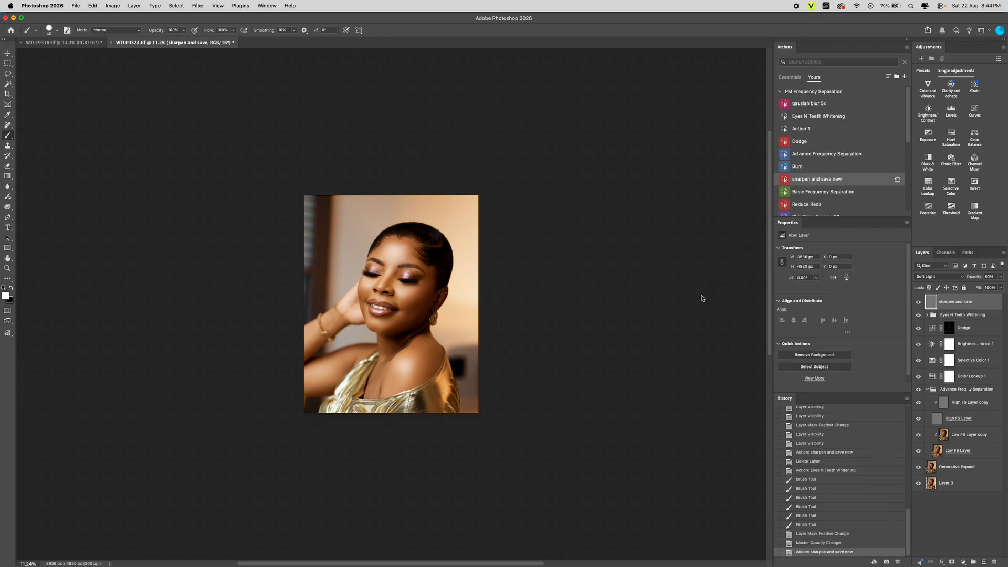
- Compare the finished portrait WTLE9324.tif with the first retouched portrait by switching between the two documents
{"action": "left_click", "coordinate": [62, 44]}
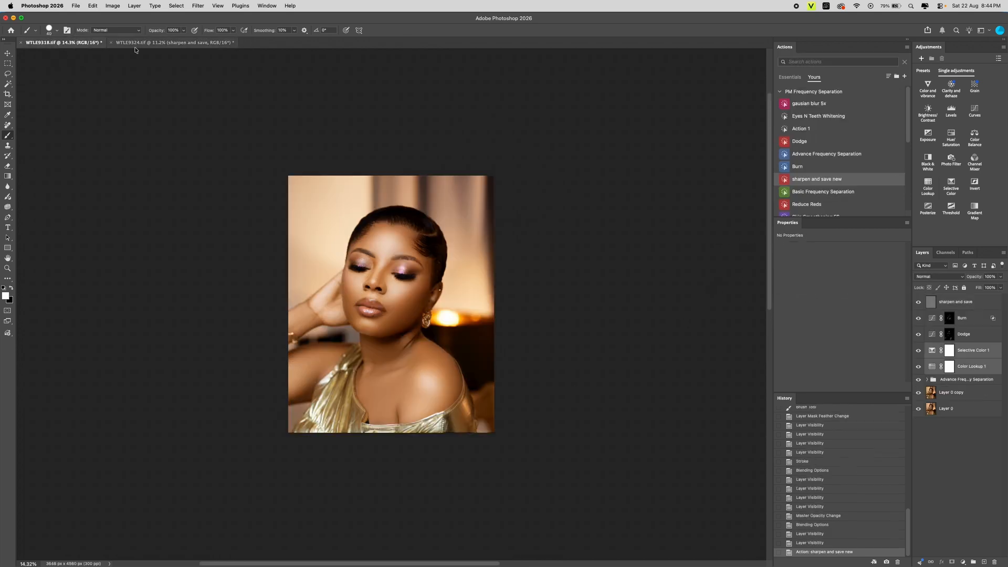
{"action": "left_click", "coordinate": [173, 43]}
{"action": "left_click", "coordinate": [58, 43]}
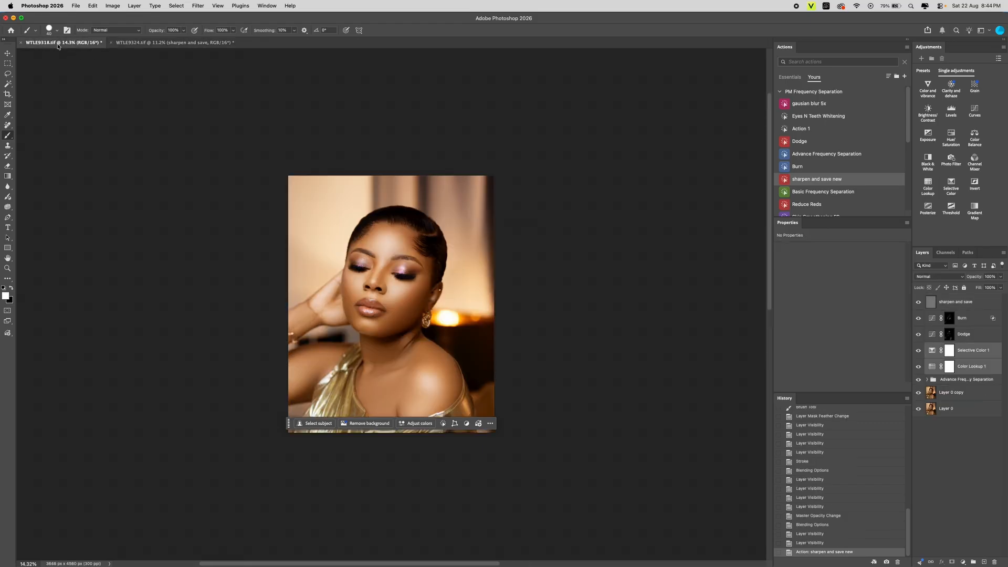
{"action": "left_click", "coordinate": [169, 44]}
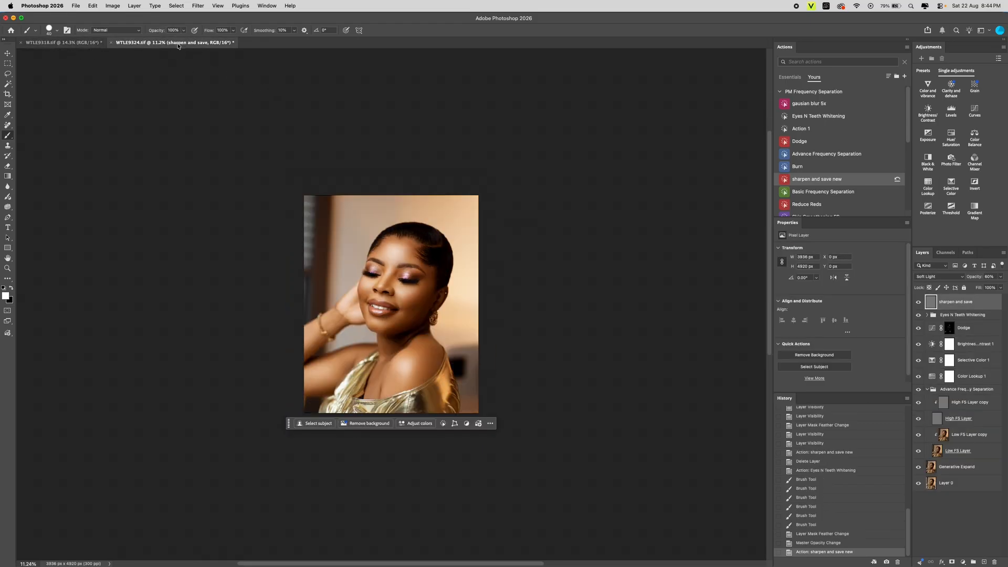